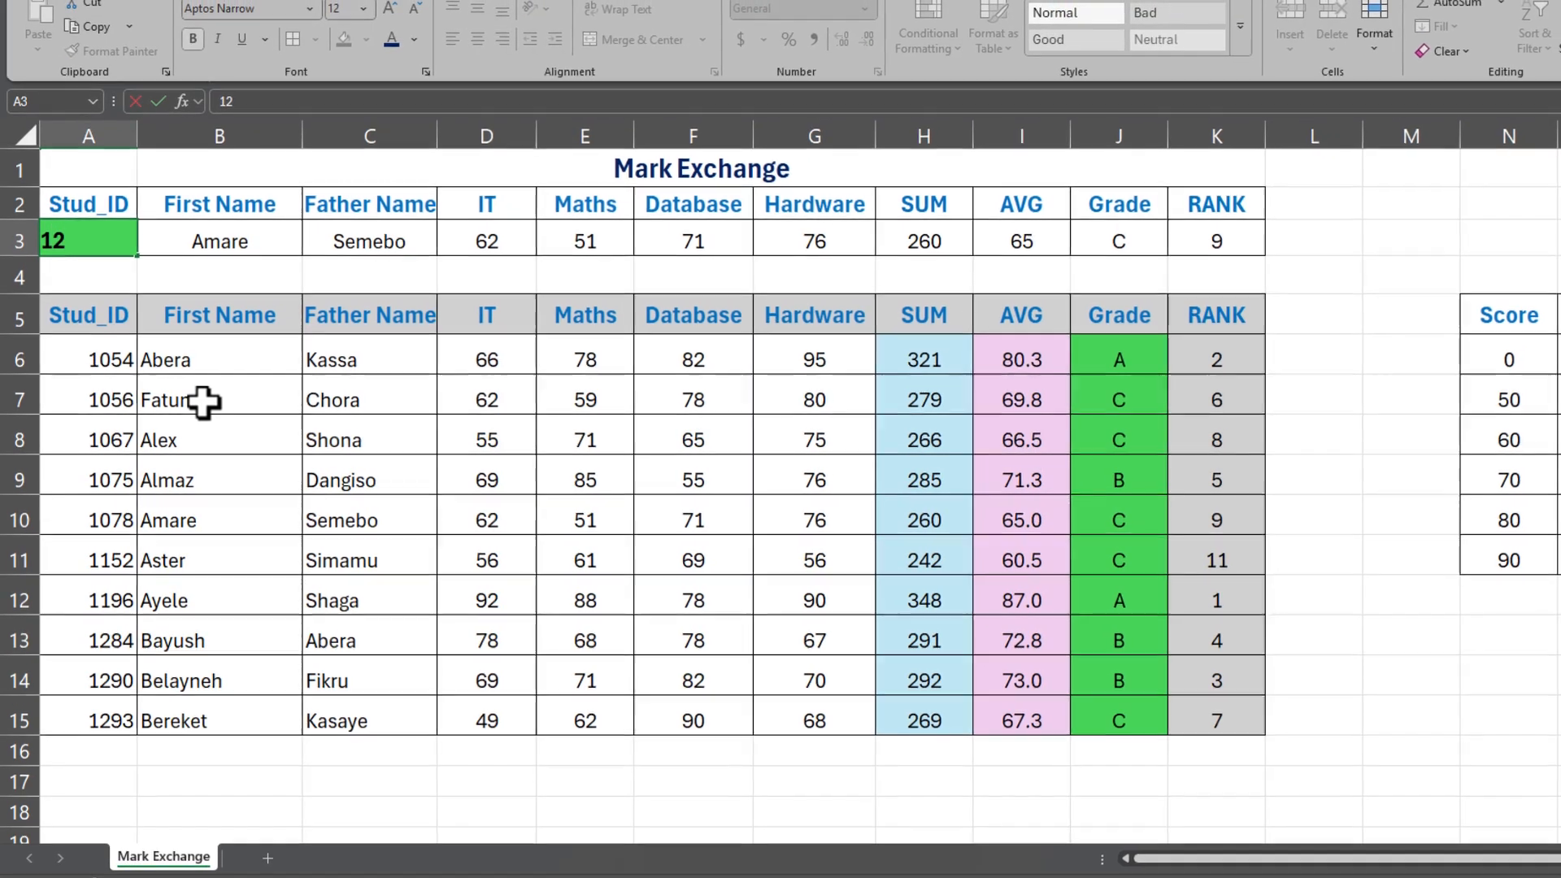
Step: Enter Stud_ID 1293 in A3 so the lookup row shows that student's names, marks, grade and rank
key("Return")
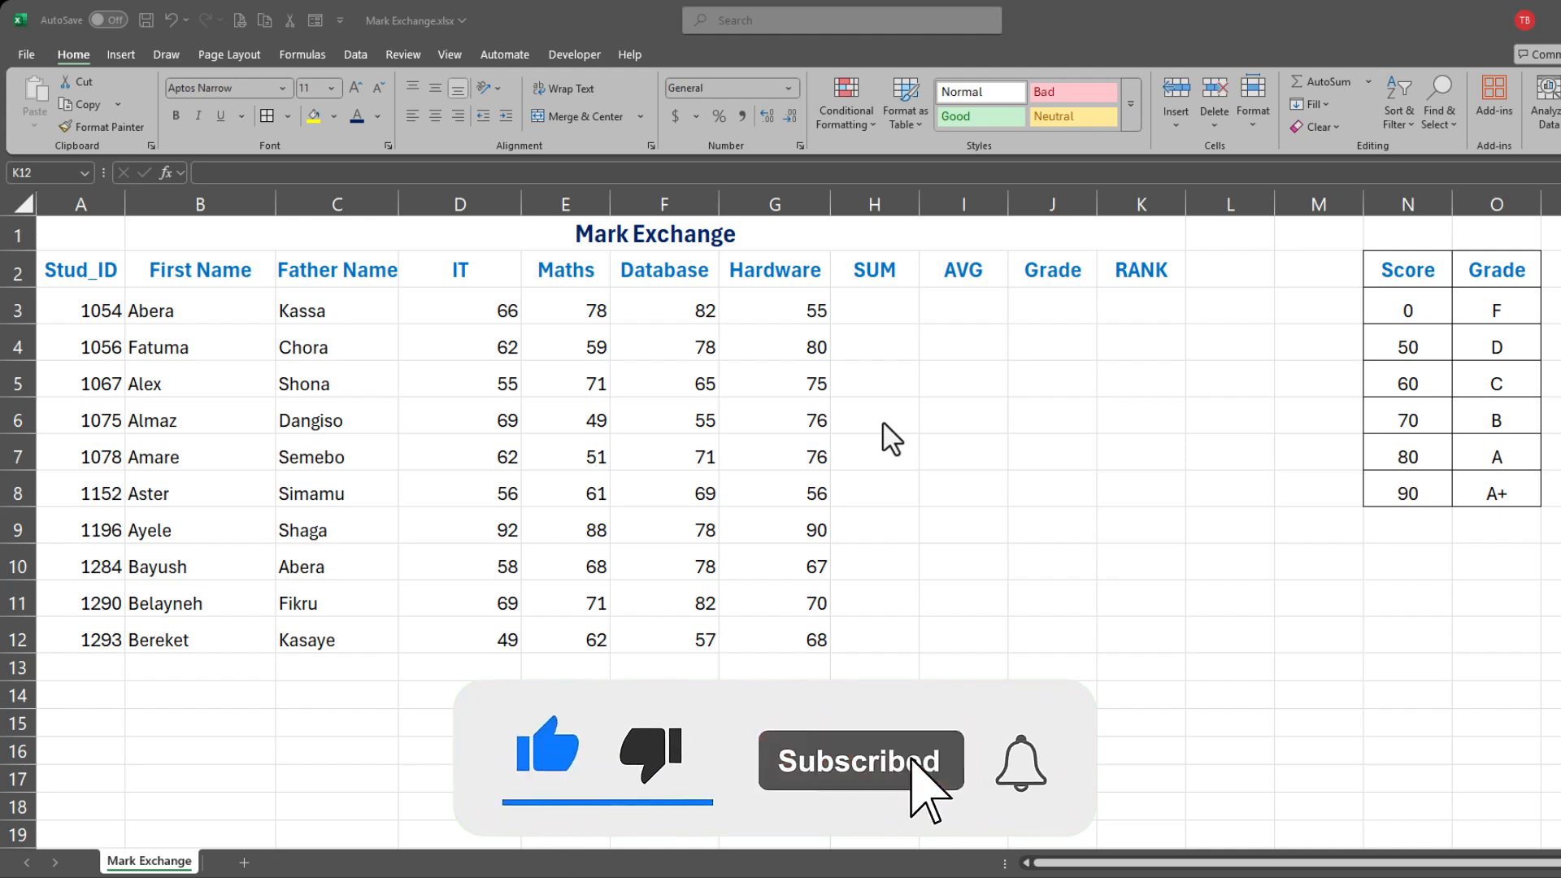
left_click(883, 300)
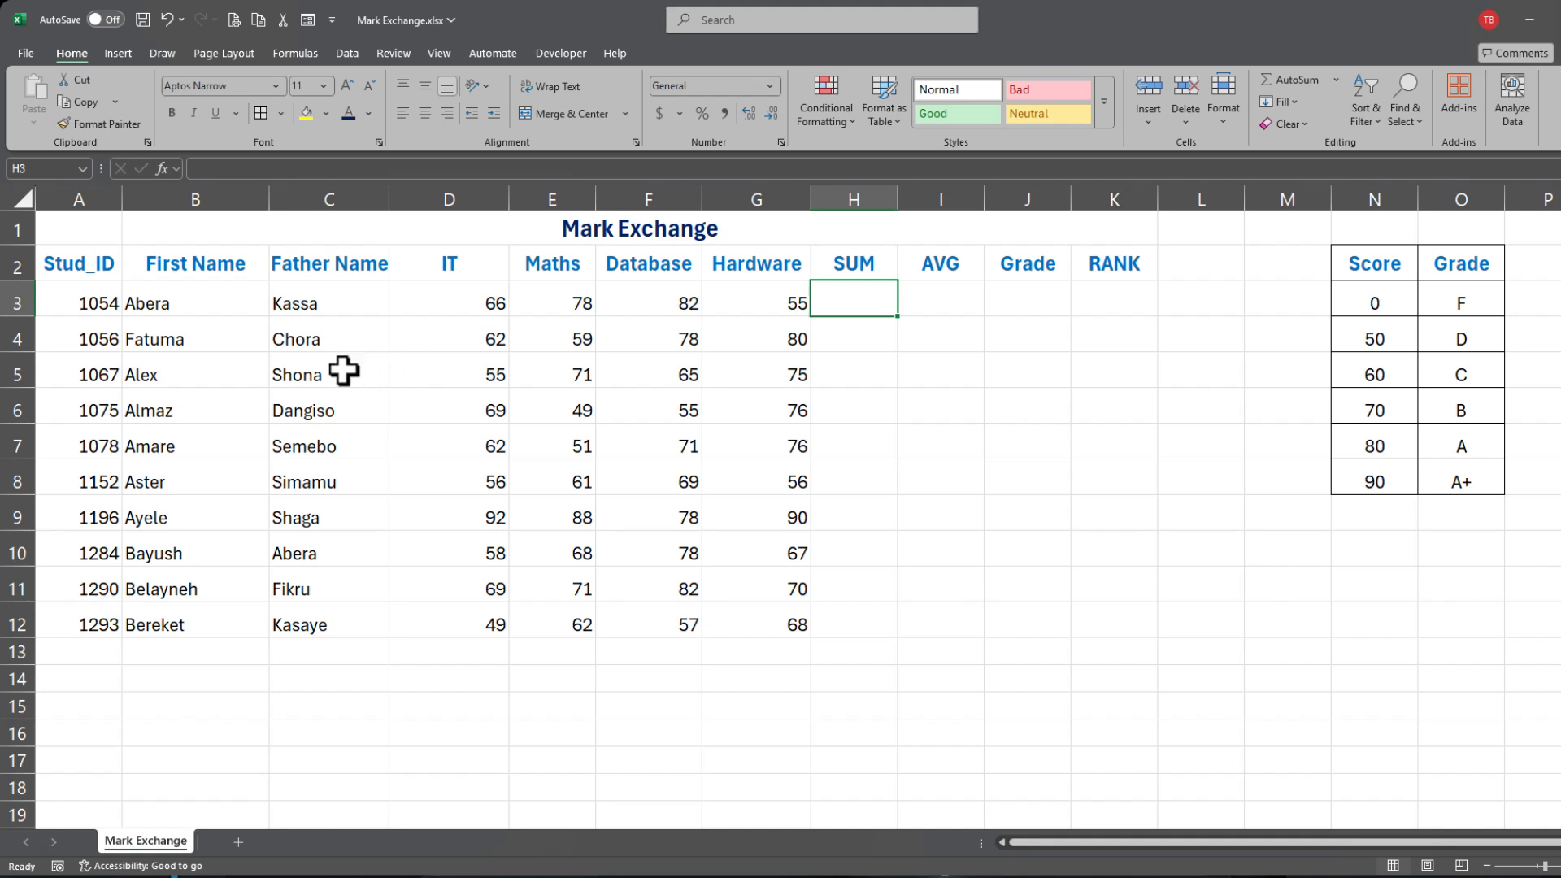
left_click_drag(88, 262, 105, 627)
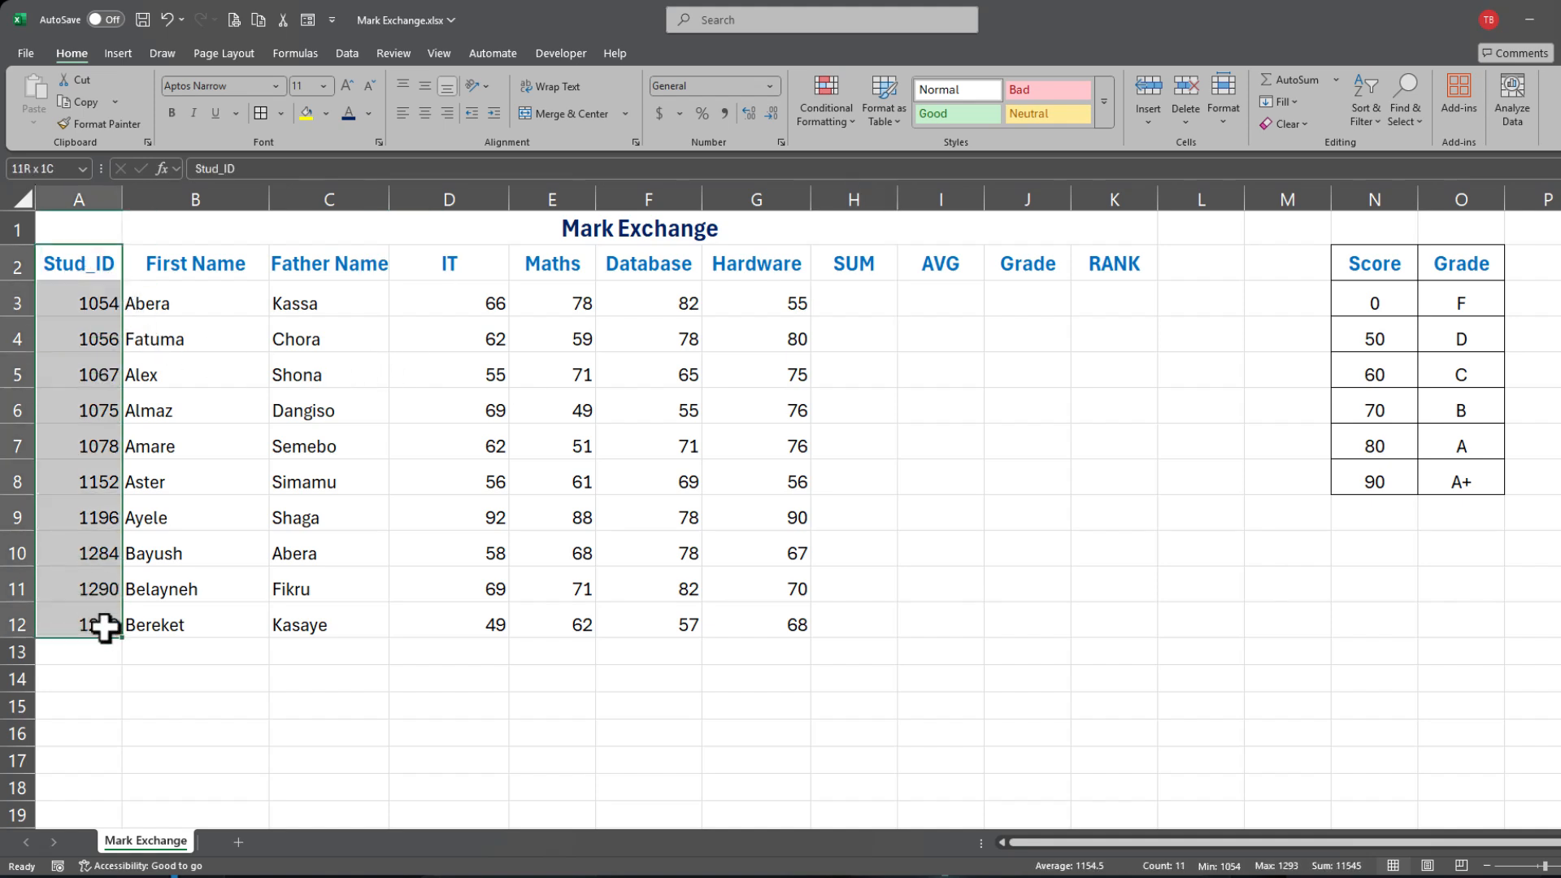
left_click(179, 275)
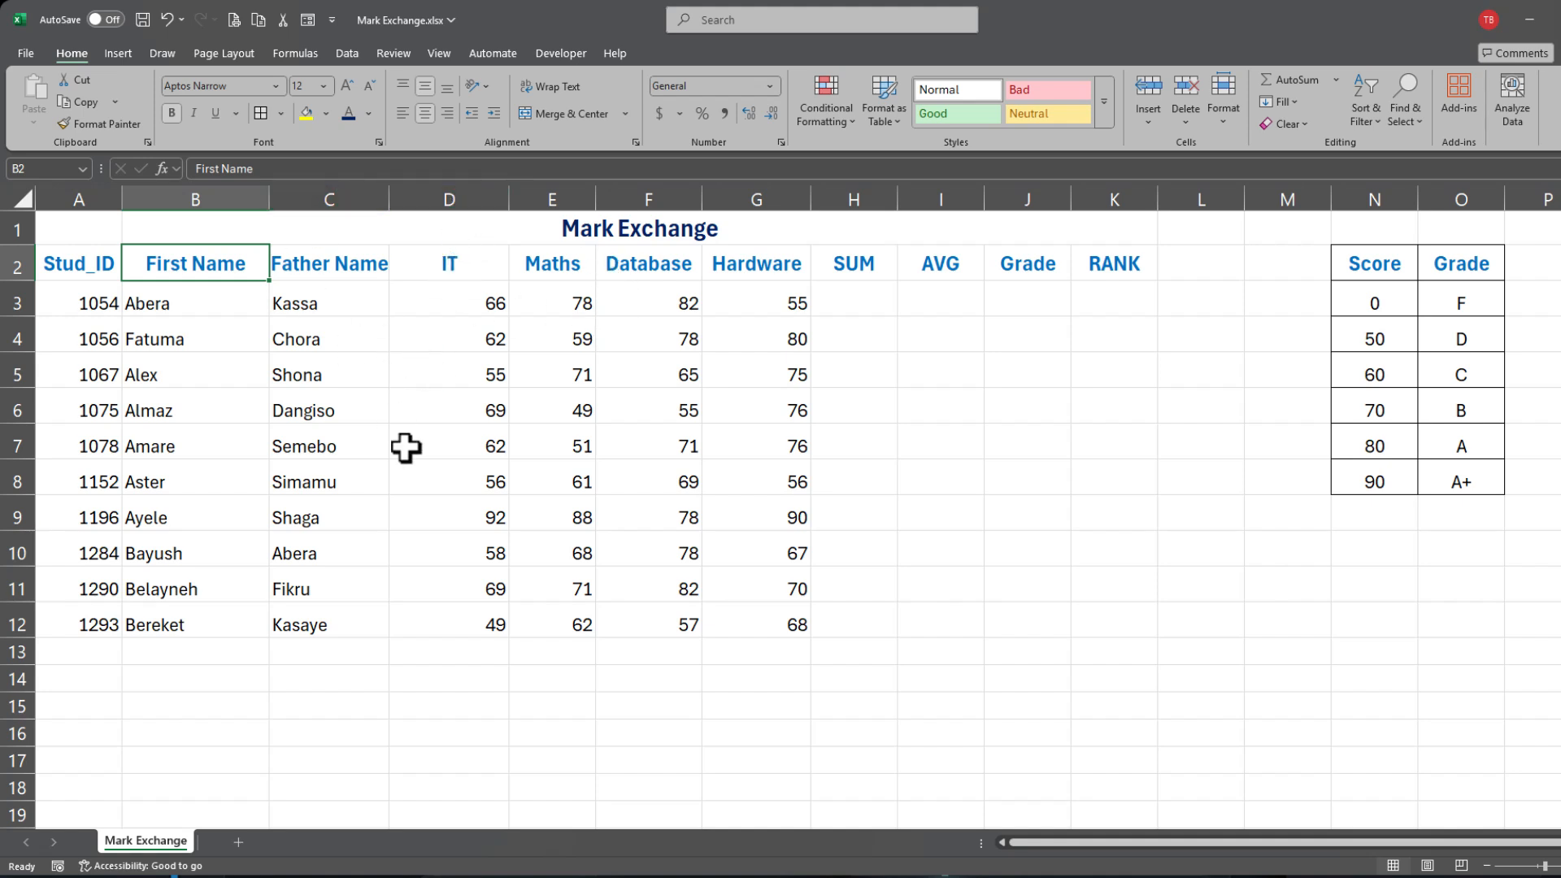
left_click_drag(480, 264, 724, 255)
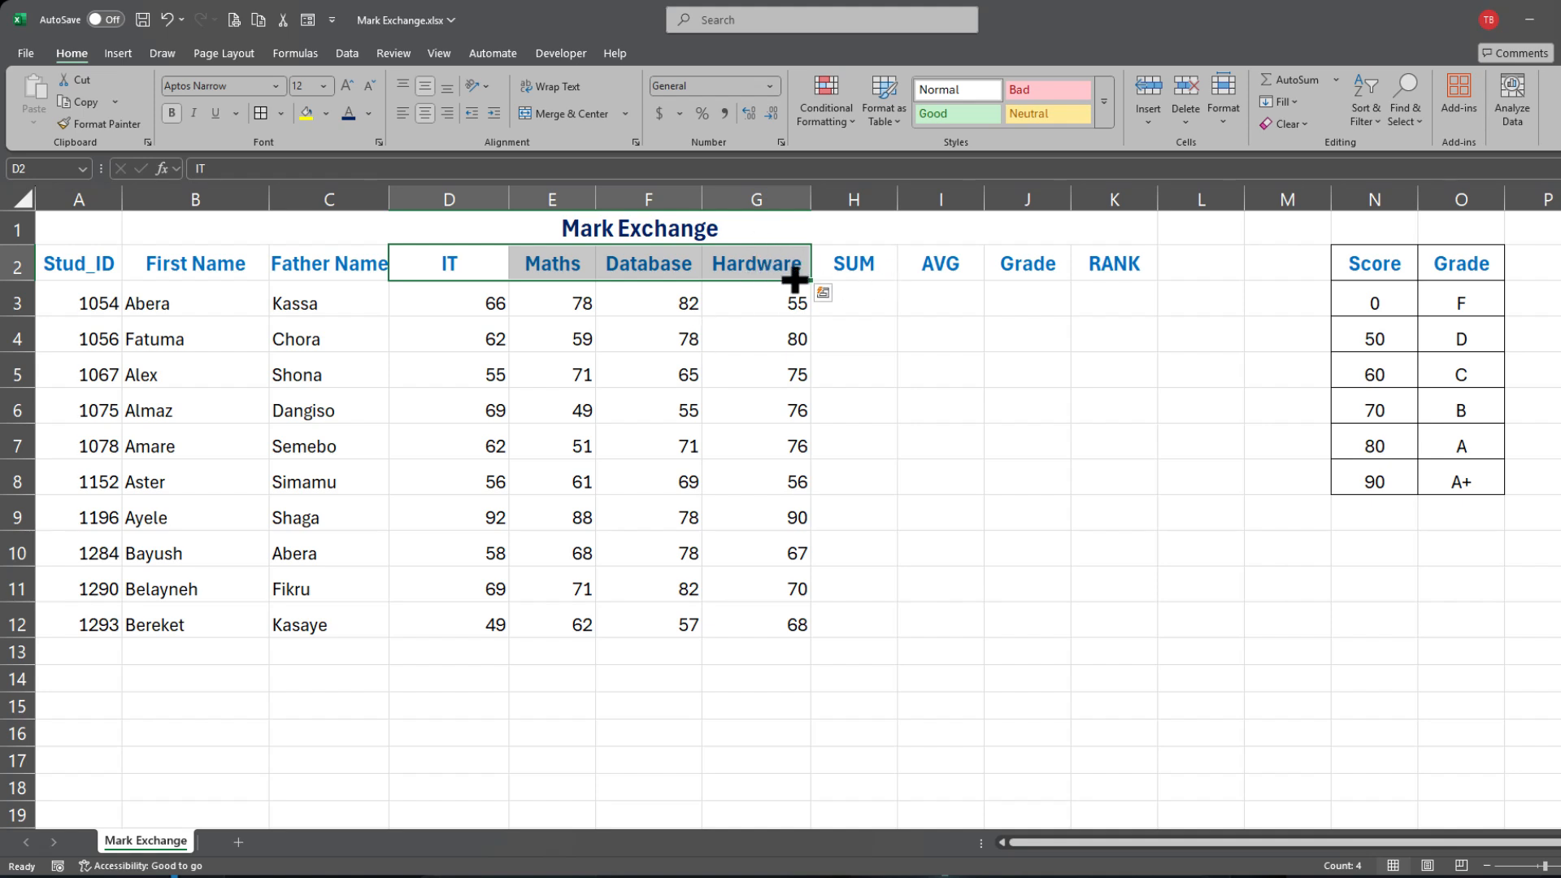
left_click(874, 254)
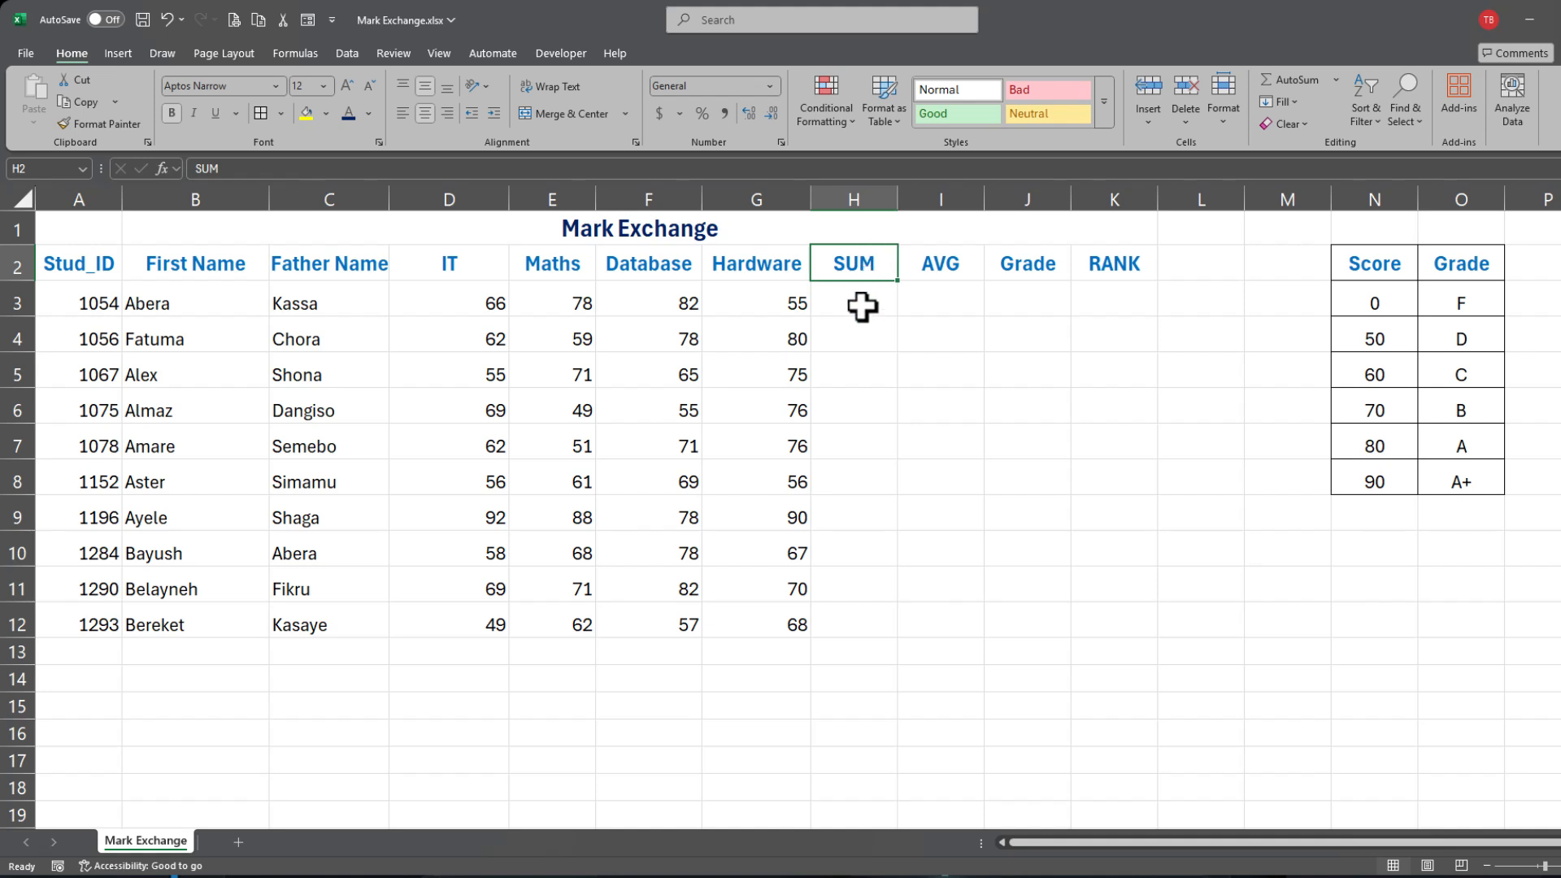
left_click_drag(854, 264, 1114, 268)
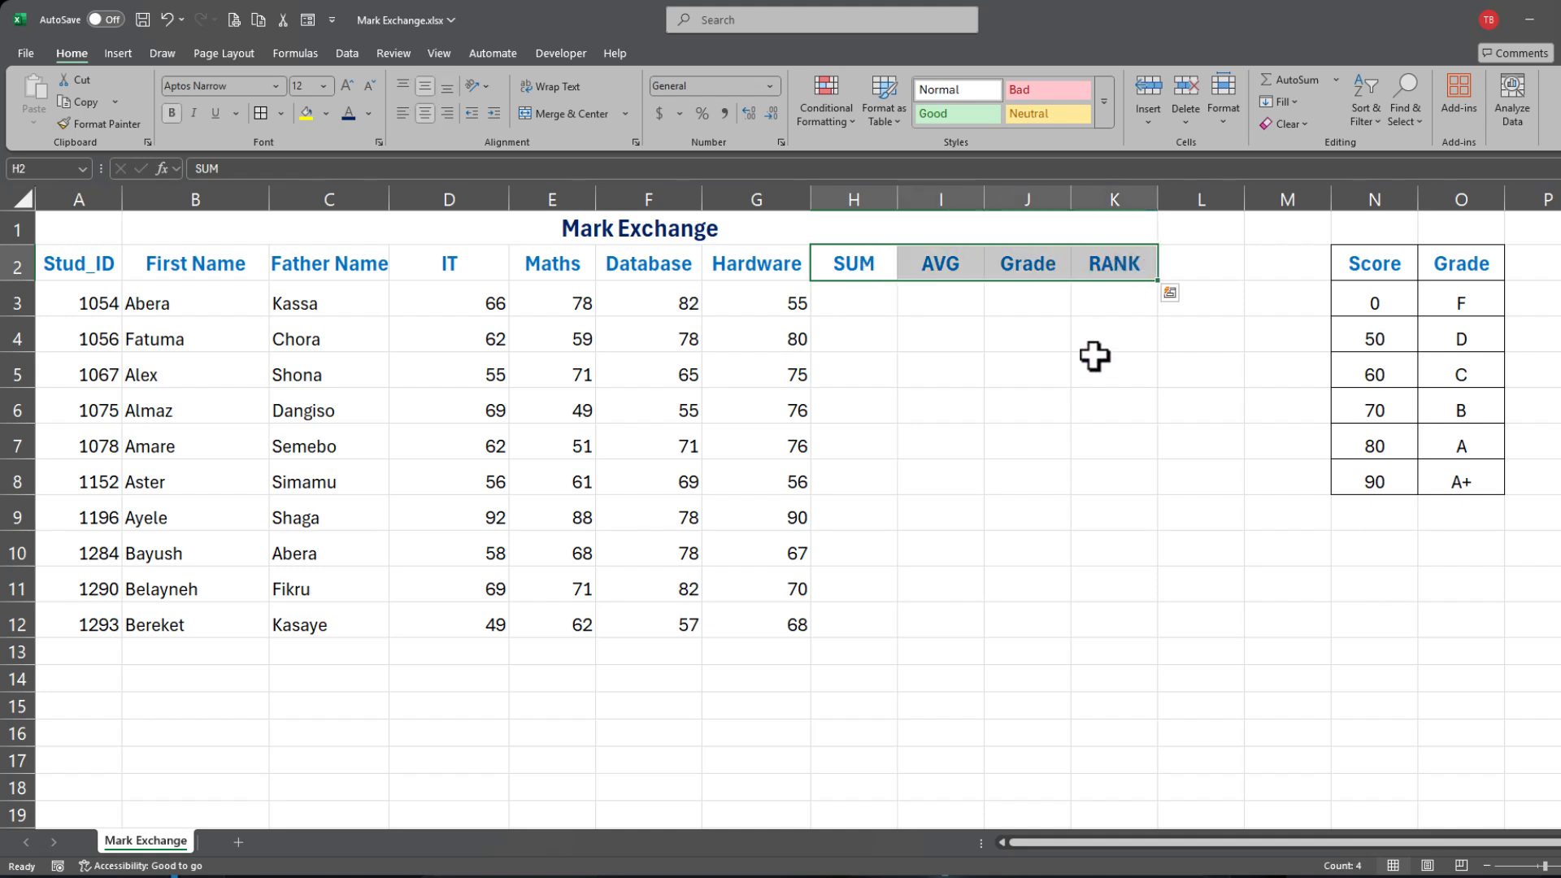
left_click_drag(1365, 262, 1456, 490)
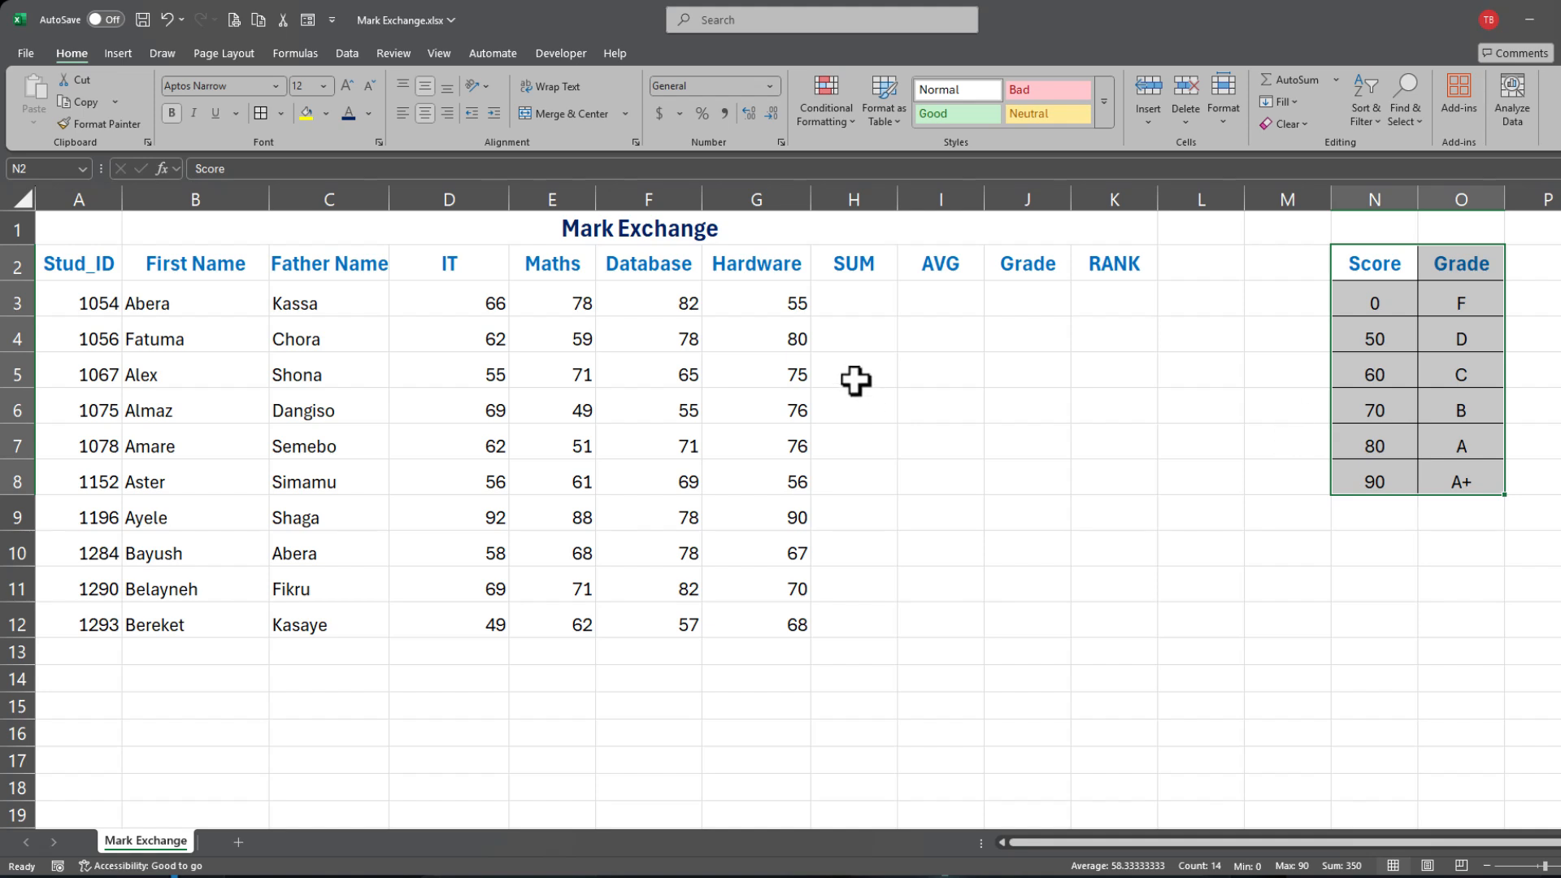
Step: Check the first empty SUM, AVG, Grade and RANK cells in H3 to K3
left_click(883, 302)
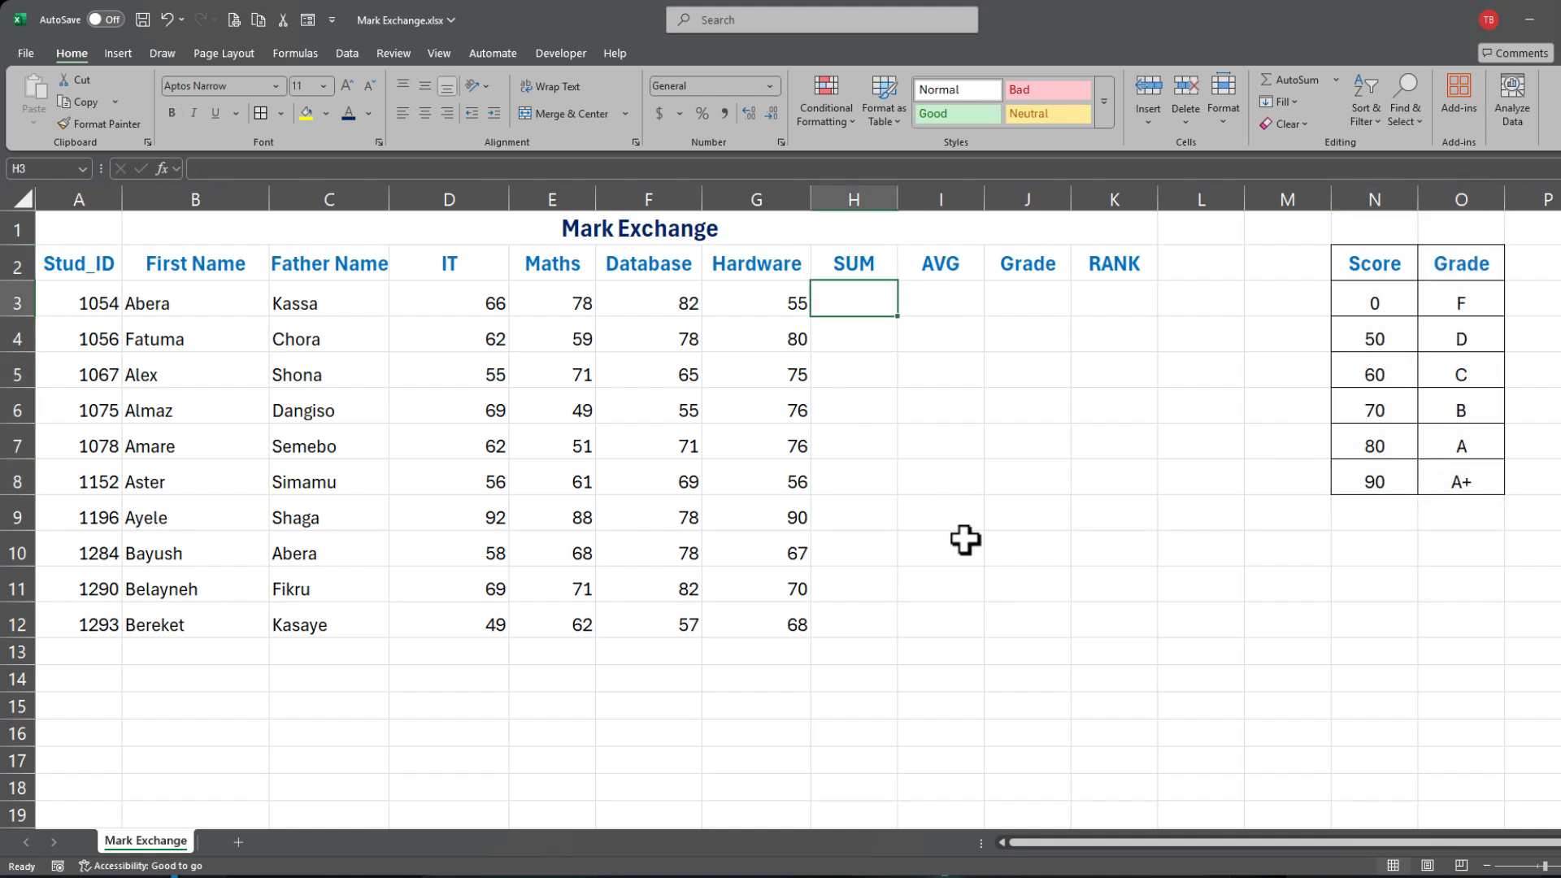
left_click(936, 299)
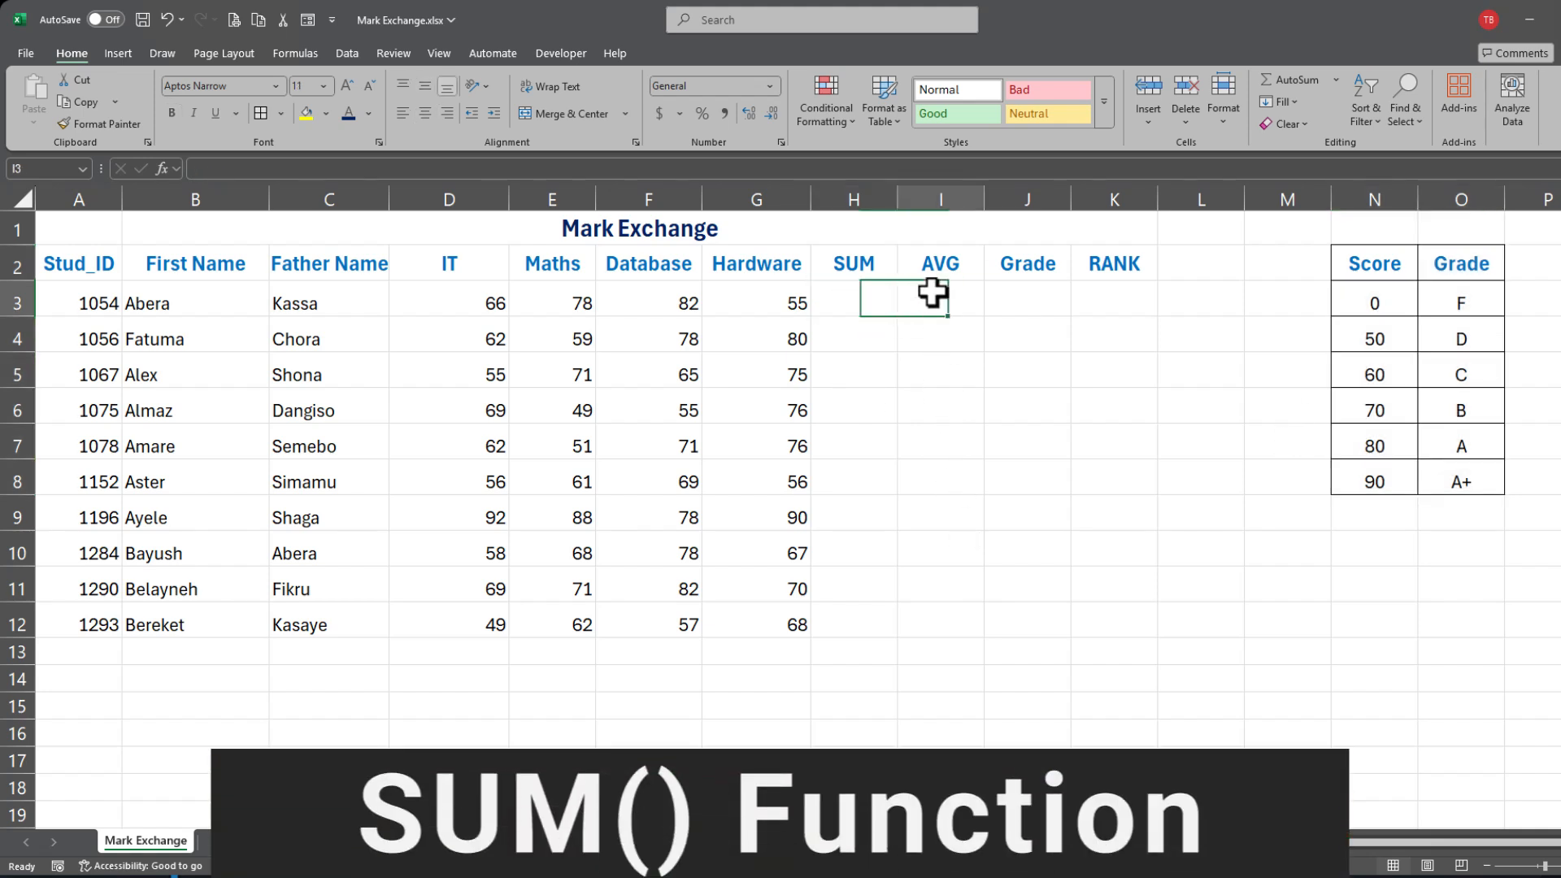
left_click(1020, 307)
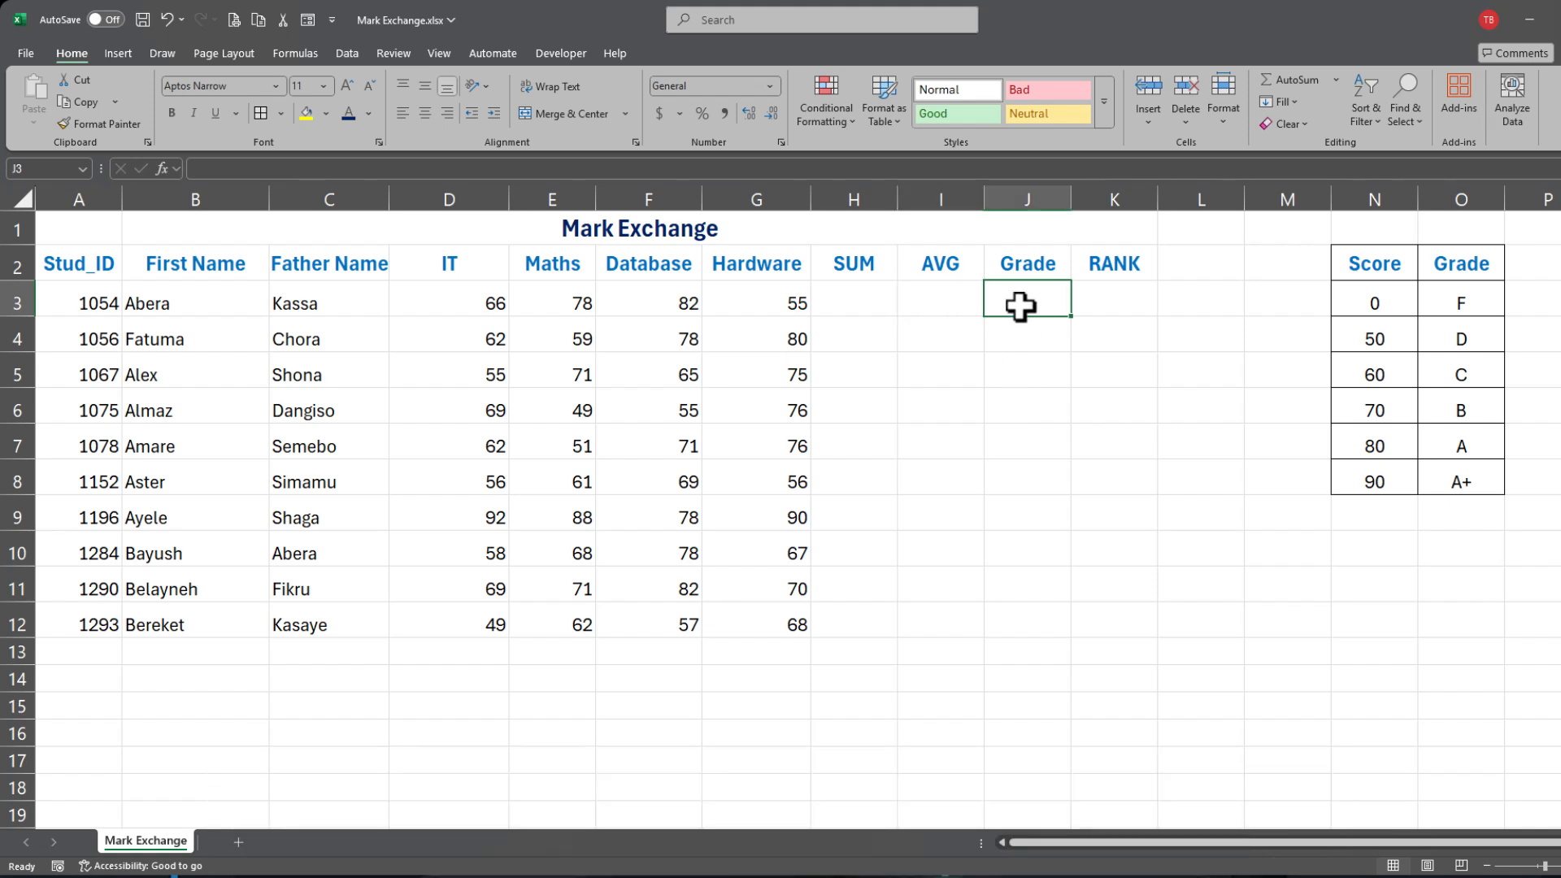
left_click(1122, 294)
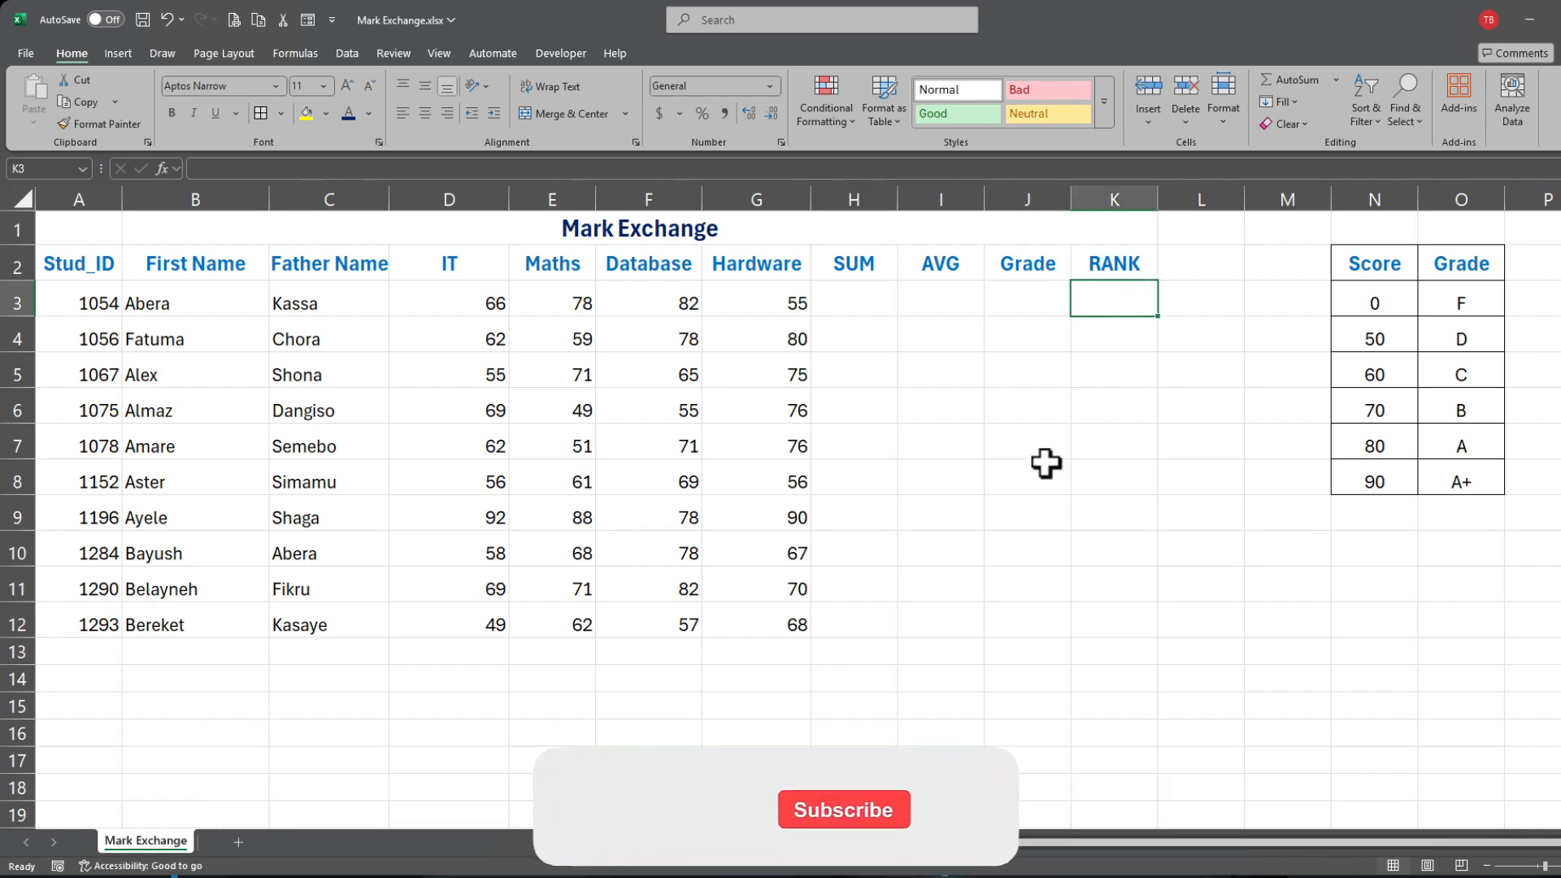
left_click(975, 469)
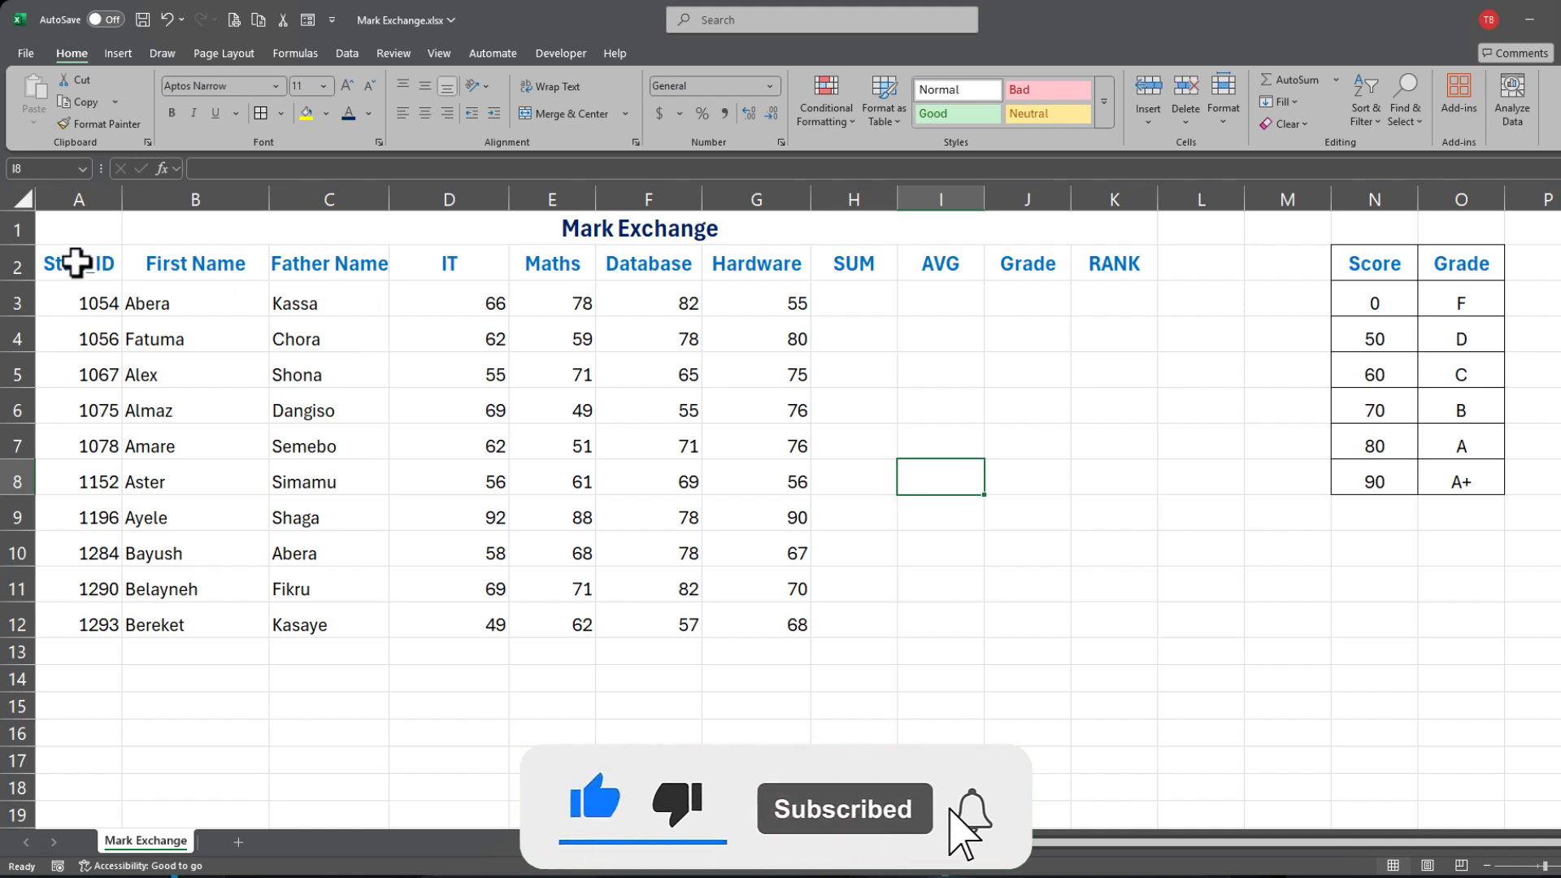
Step: Narrow the IT column D to about 10.14 to match the other subject columns
left_click_drag(86, 263, 1125, 616)
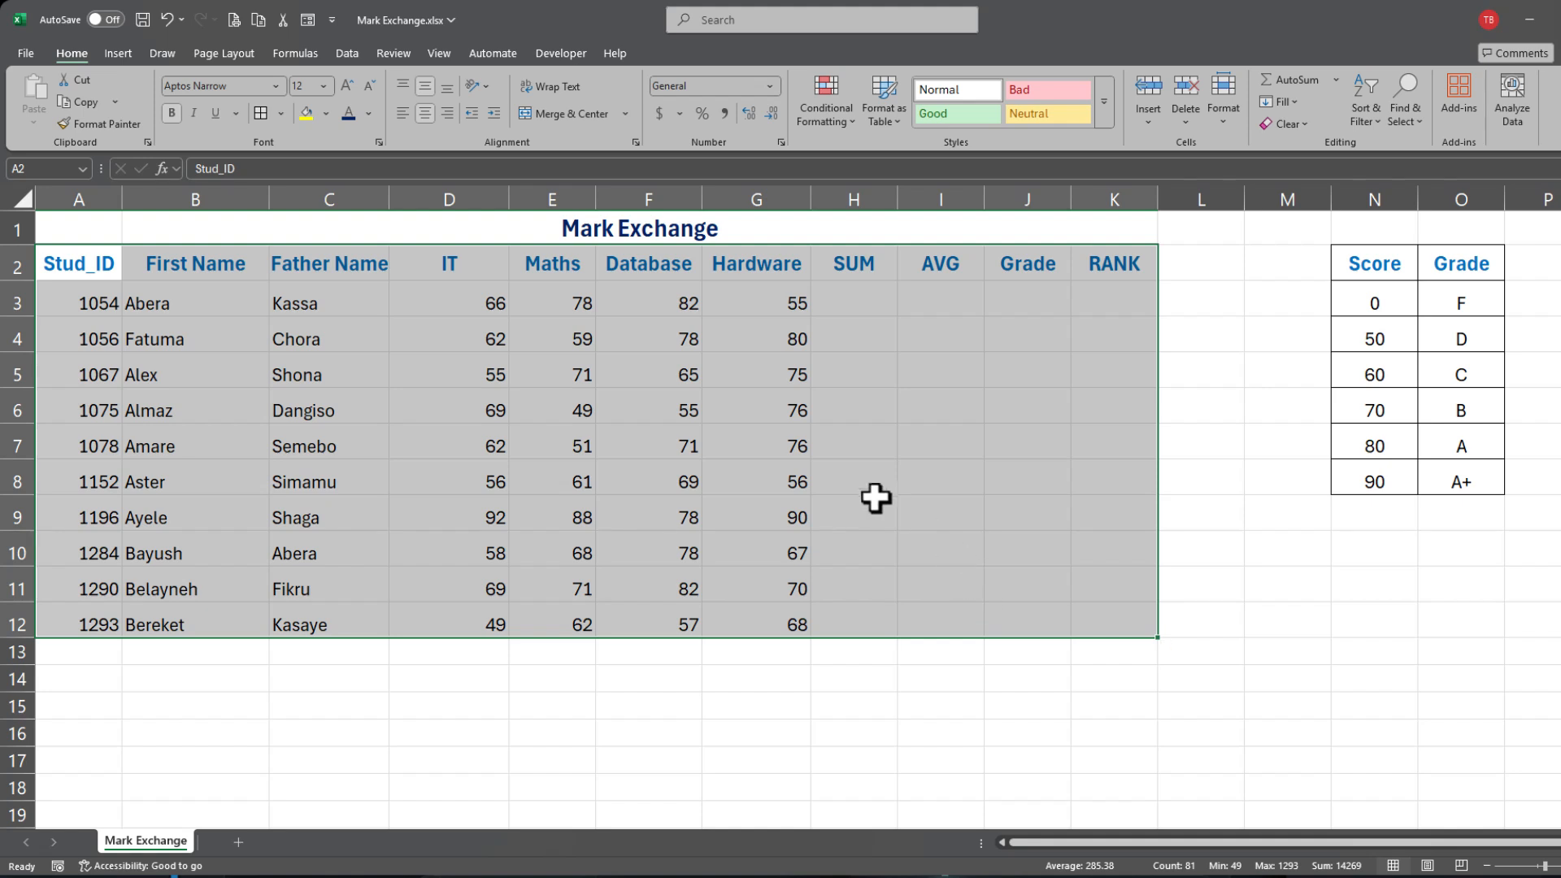
left_click(878, 445)
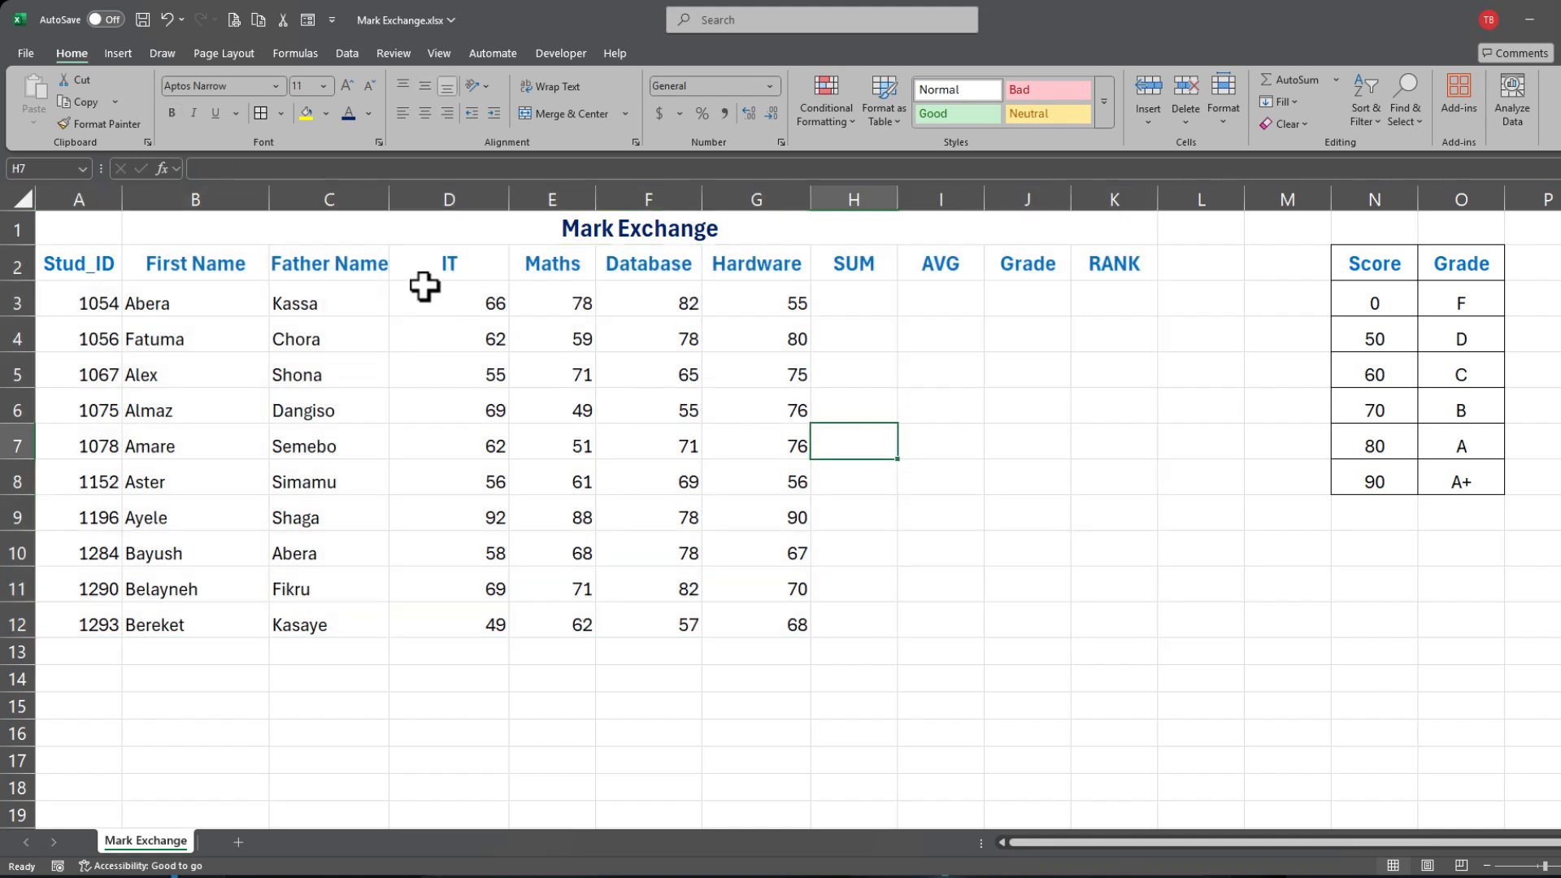
left_click_drag(423, 291, 785, 623)
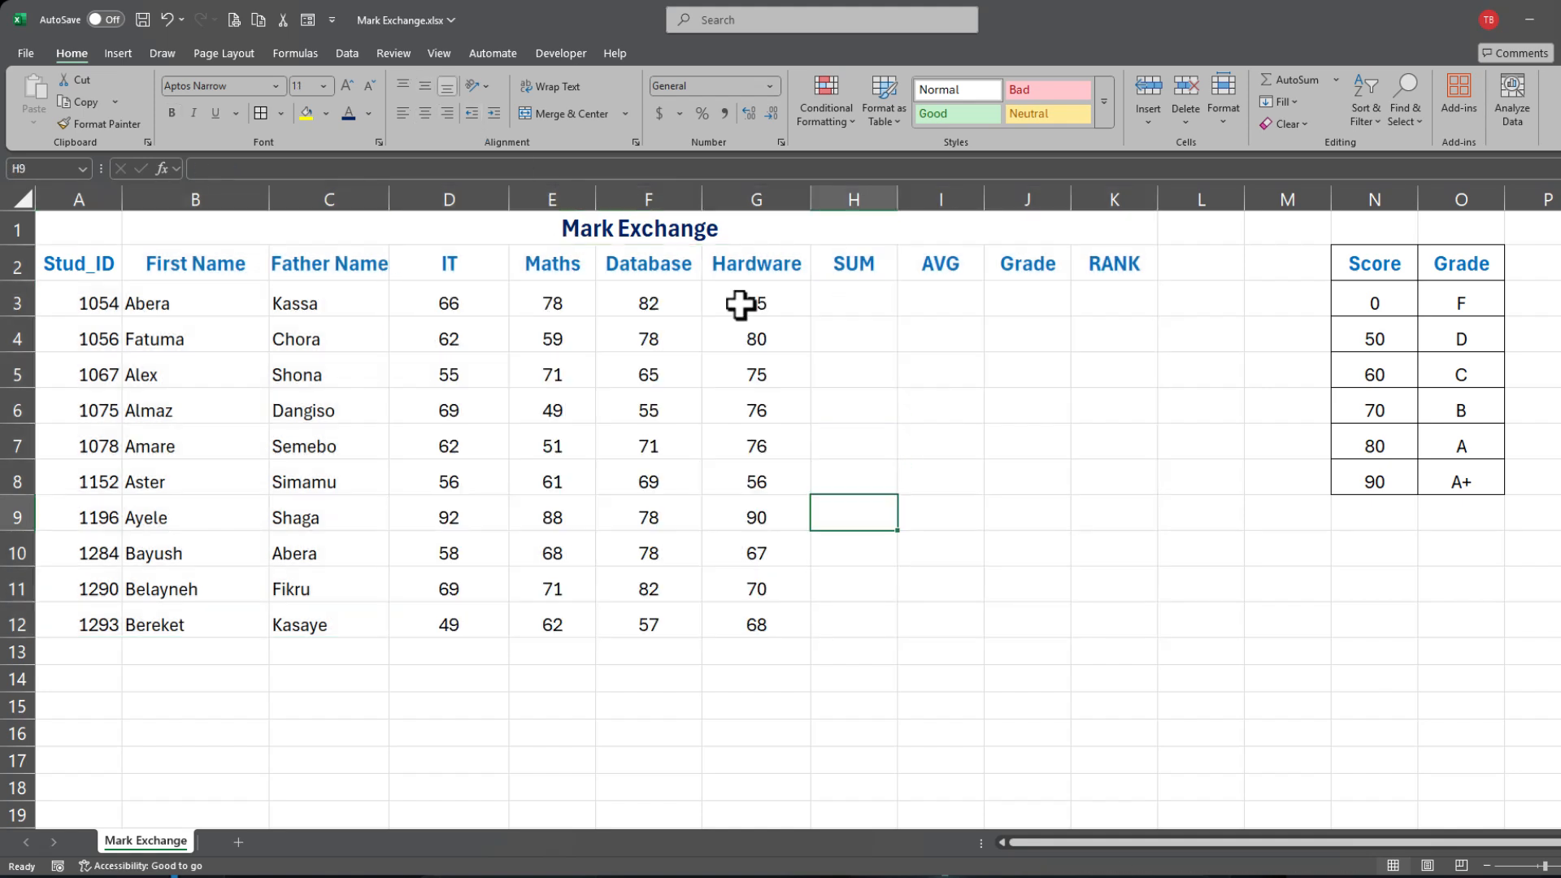
left_click_drag(509, 200, 477, 204)
Step: Apply All Borders to the student table A2:K12
left_click(809, 447)
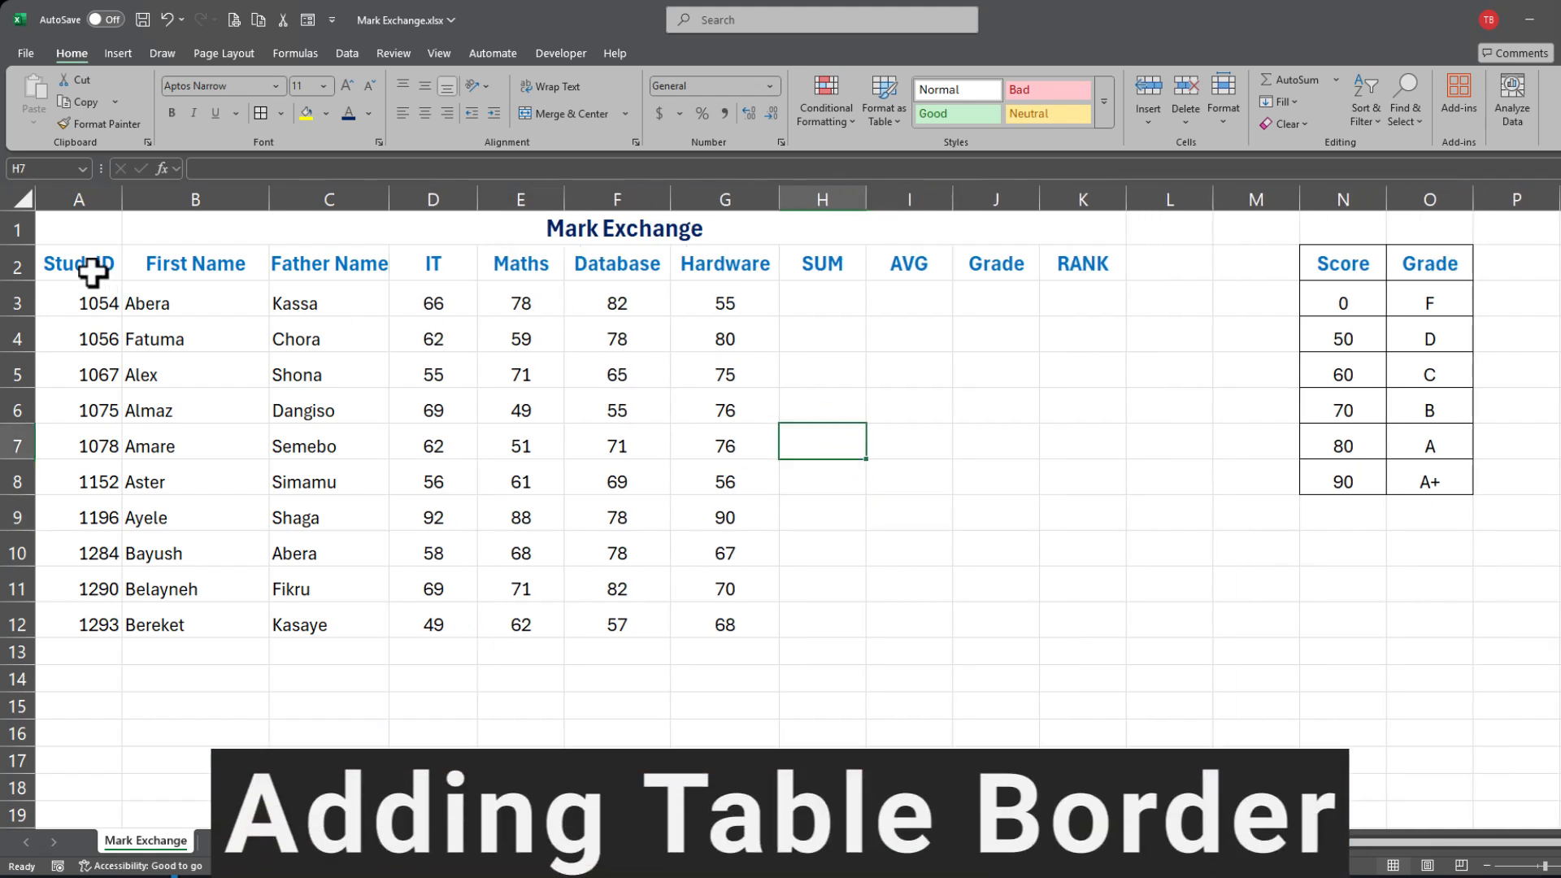
left_click_drag(90, 255, 1101, 631)
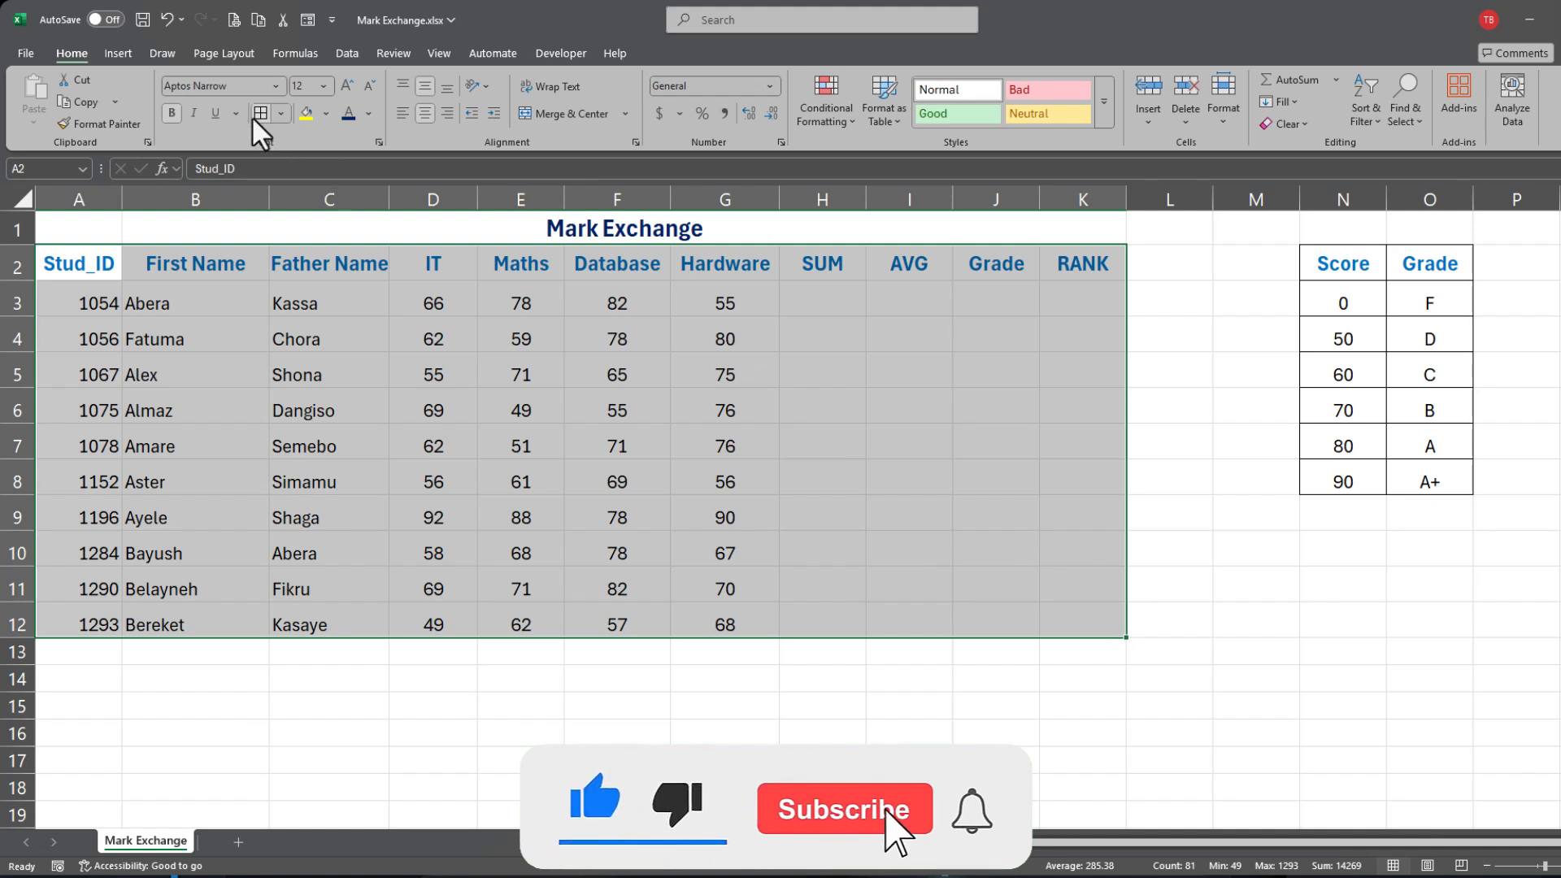
left_click(280, 114)
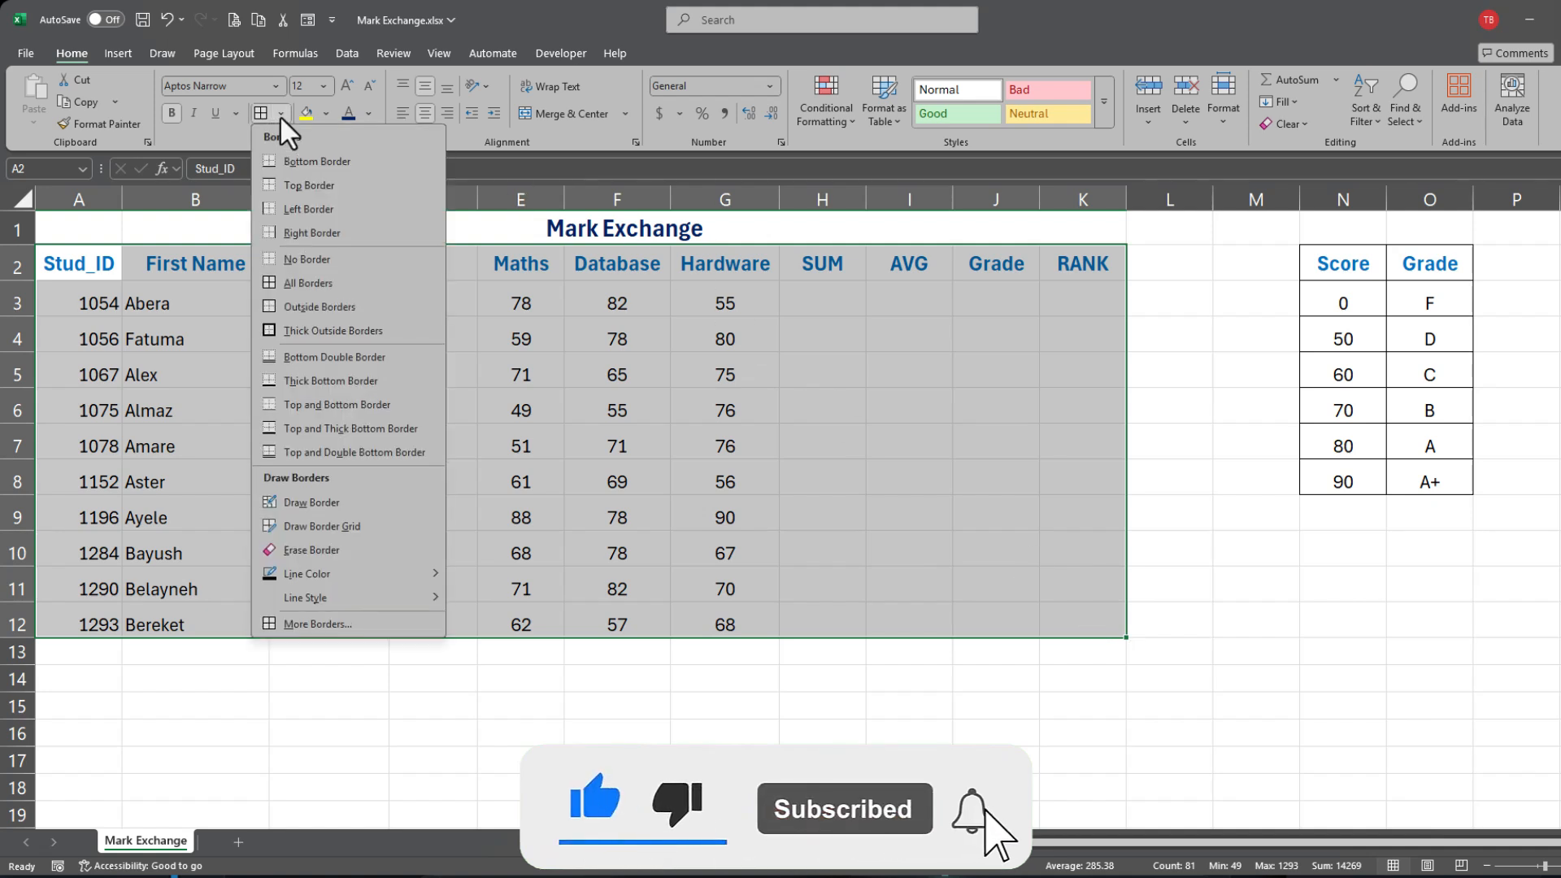
left_click(314, 283)
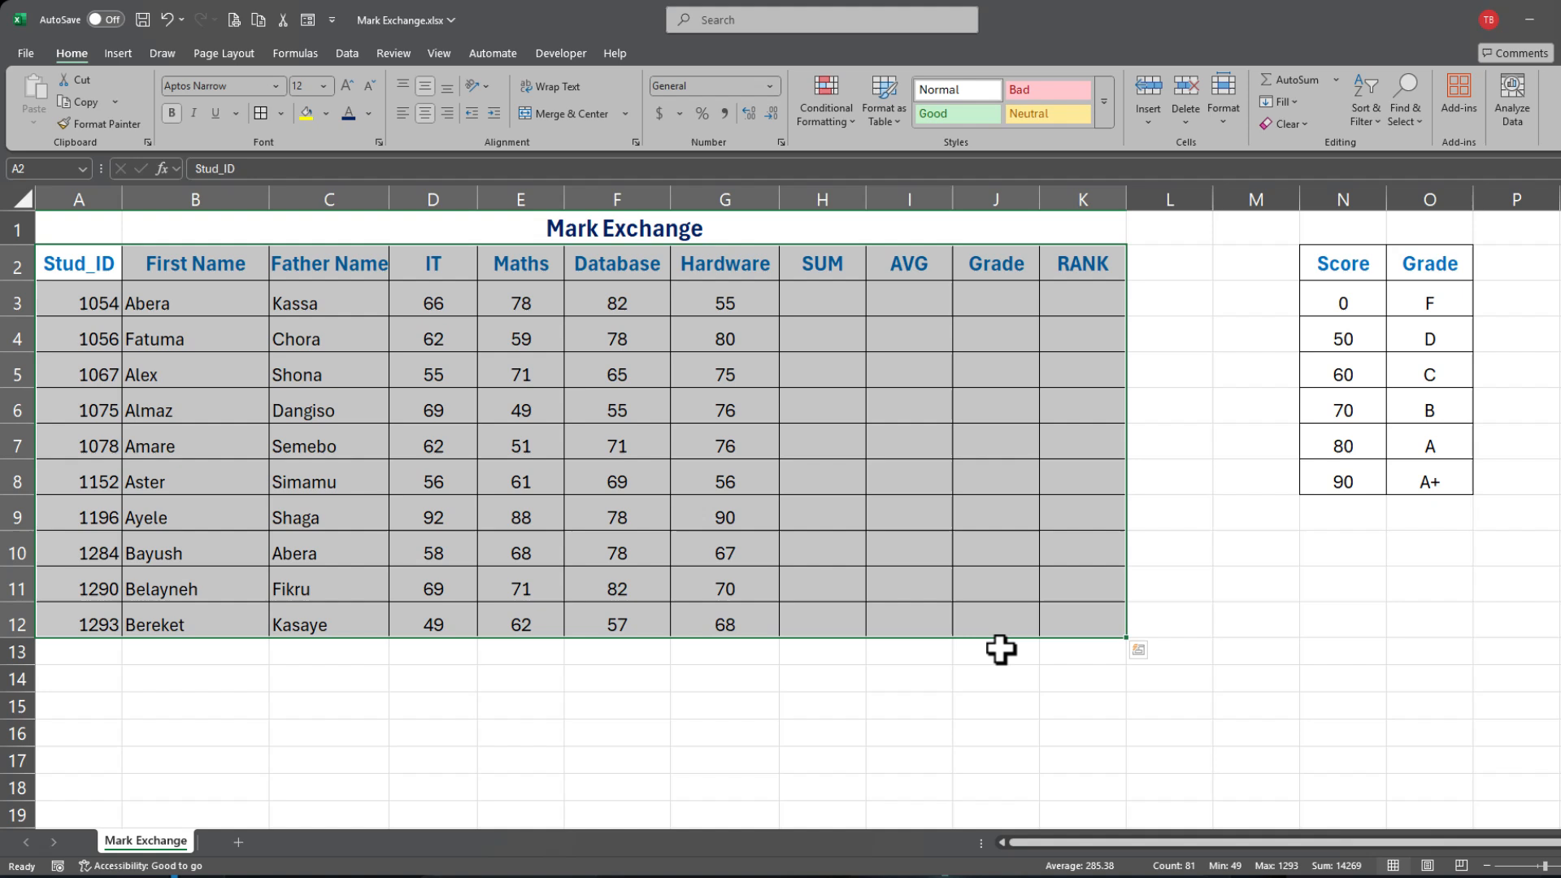
left_click(975, 540)
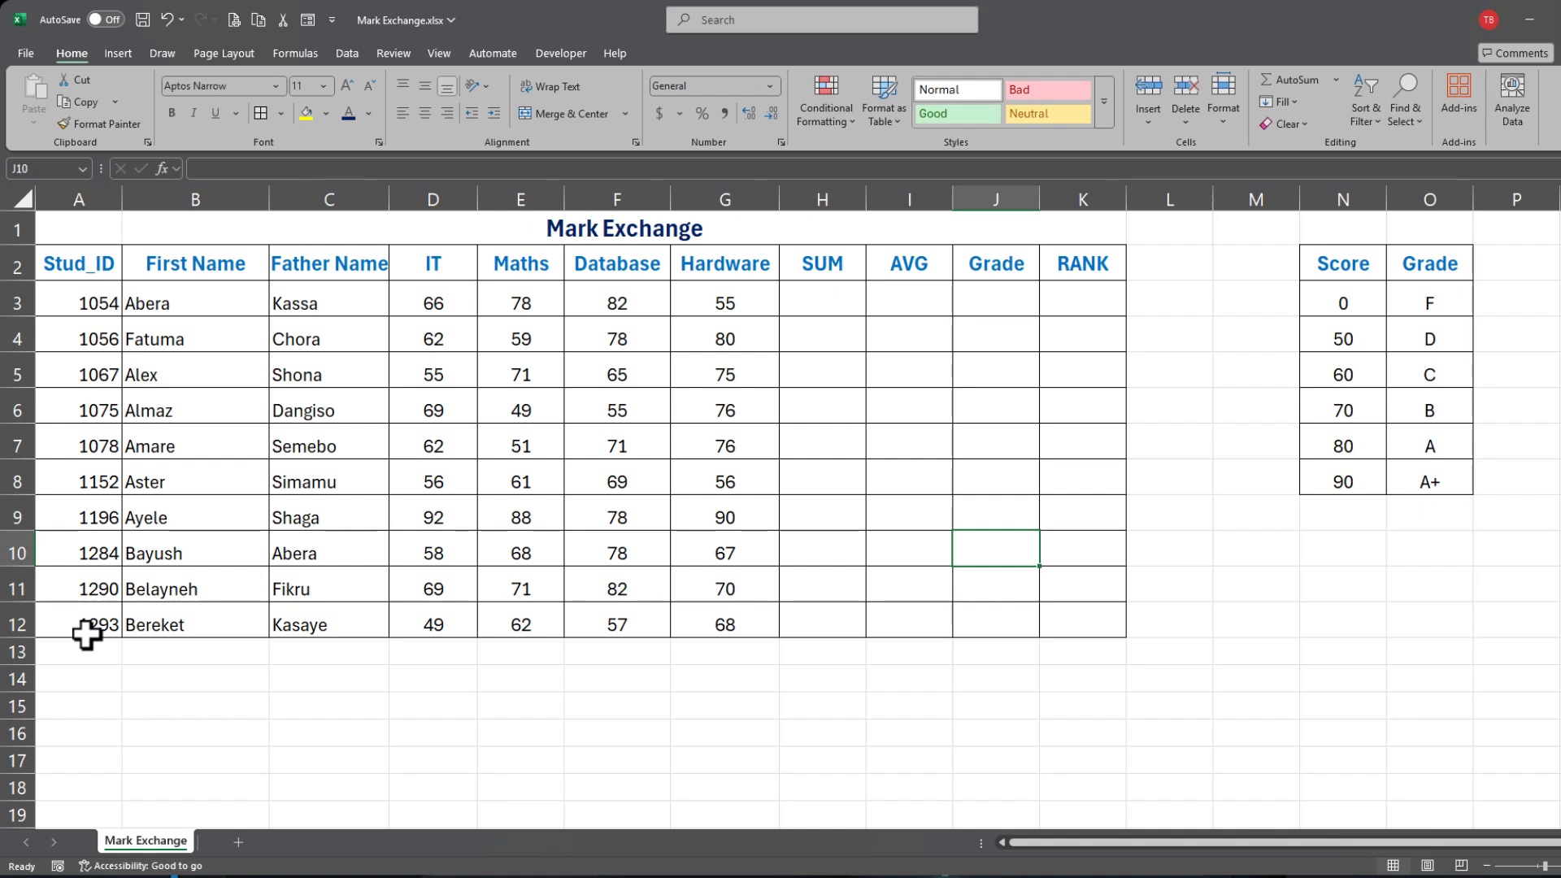
Step: Enter =SUM(D3:G3) in H3, totalling the first student's four subject marks to 281
left_click(822, 305)
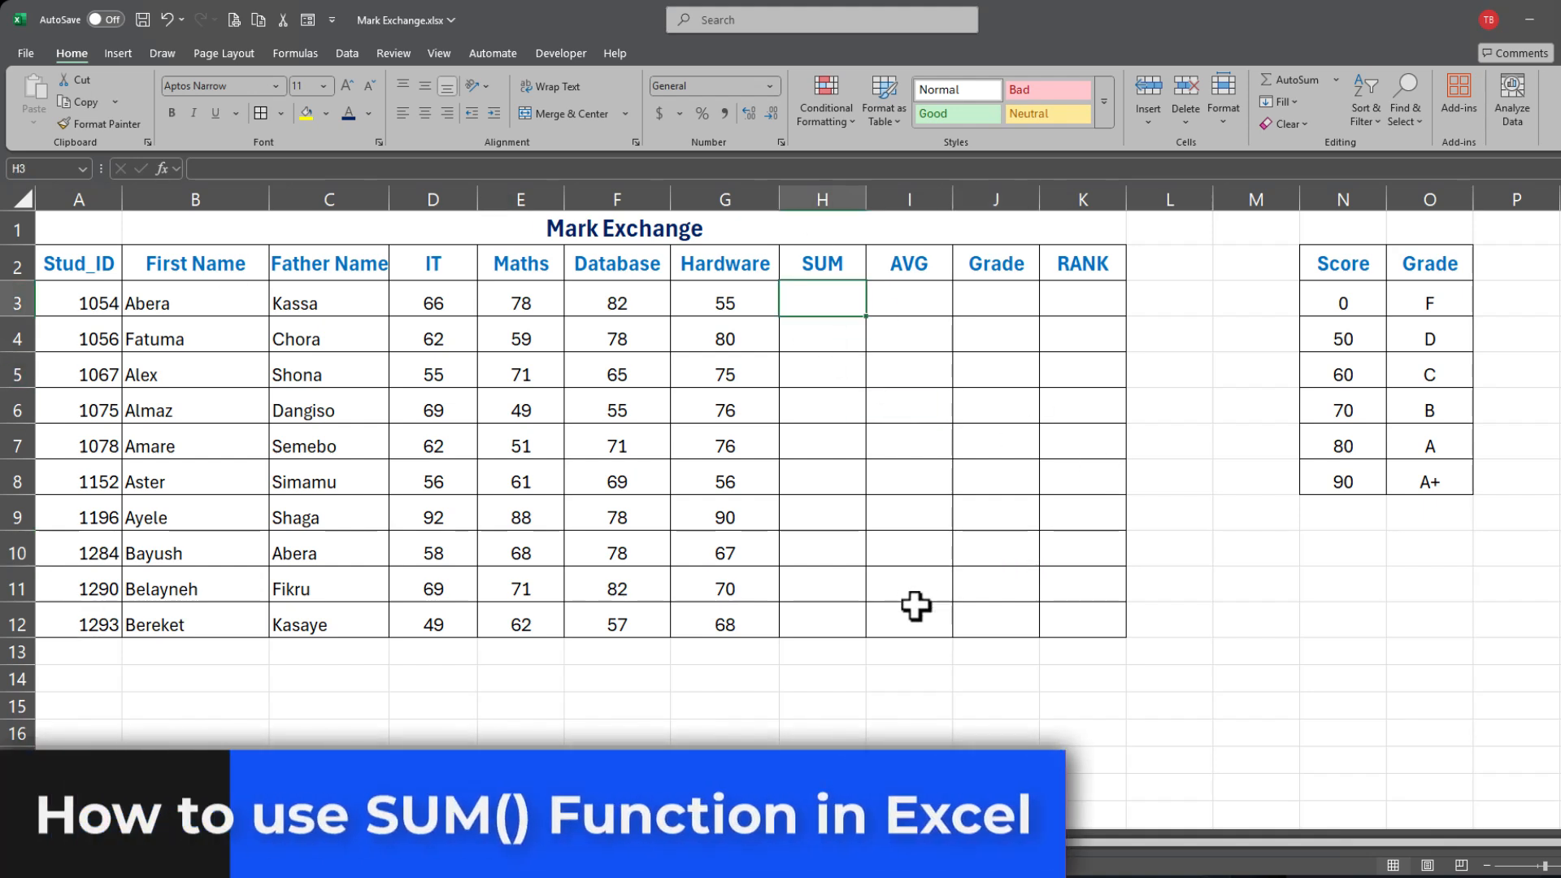
type("=s")
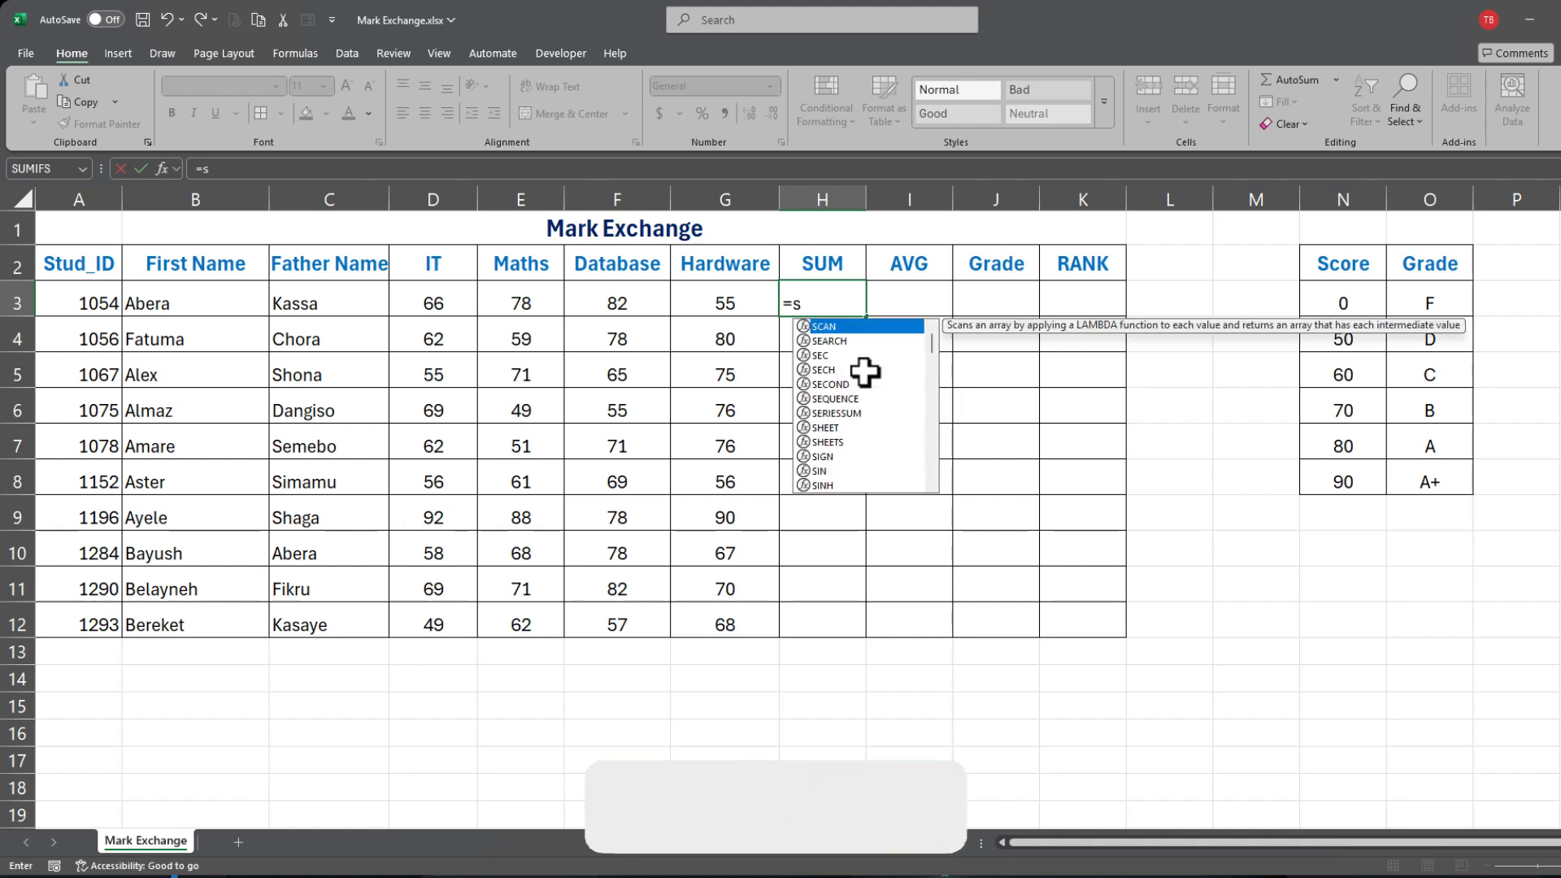
type("um(")
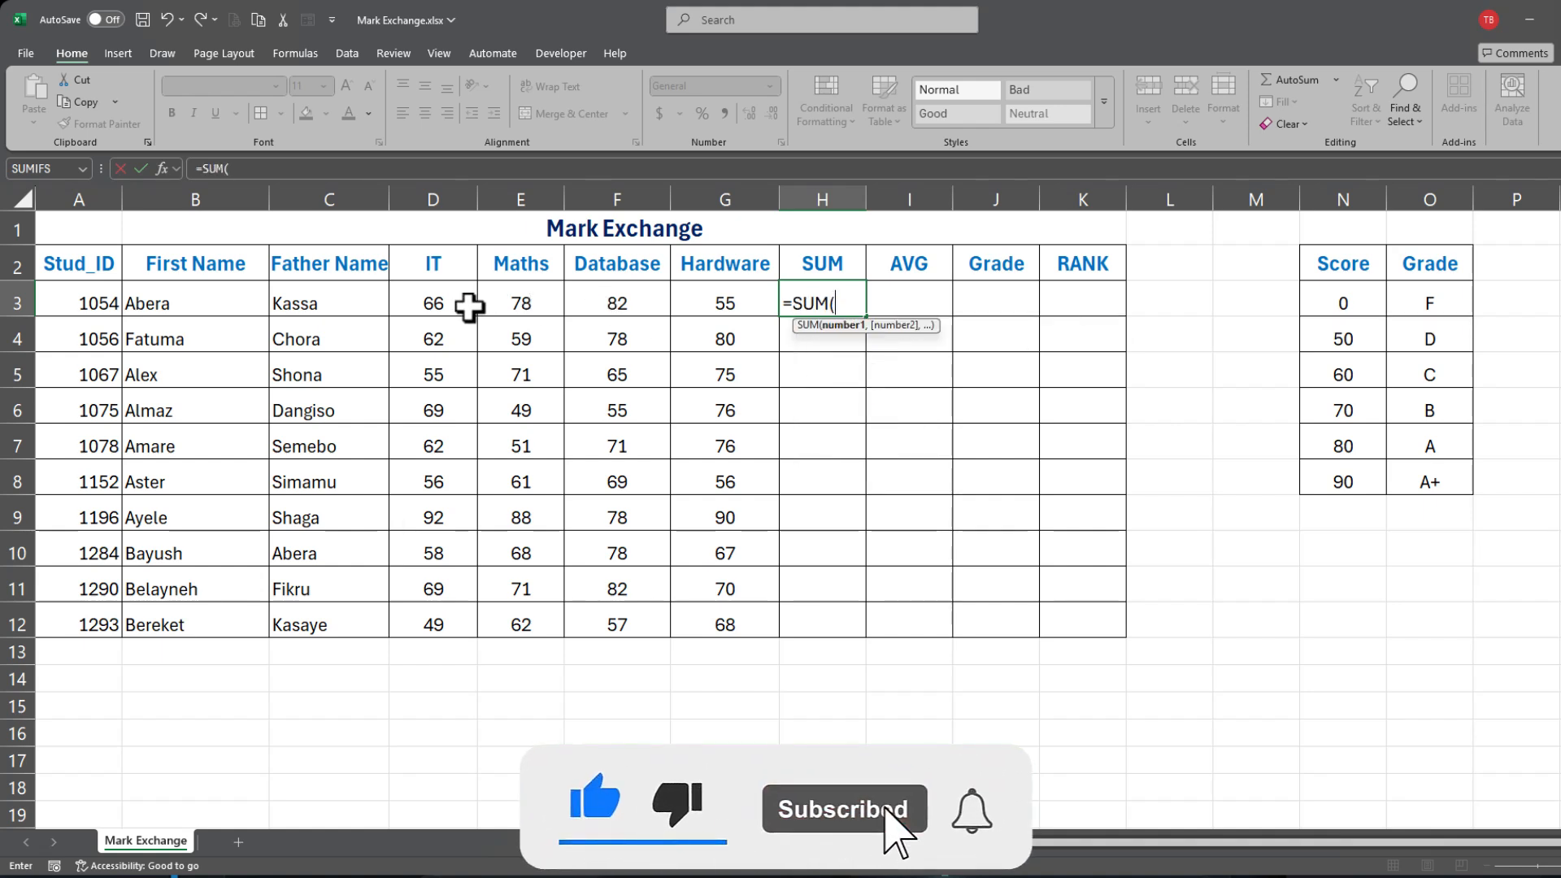
left_click_drag(418, 304, 759, 307)
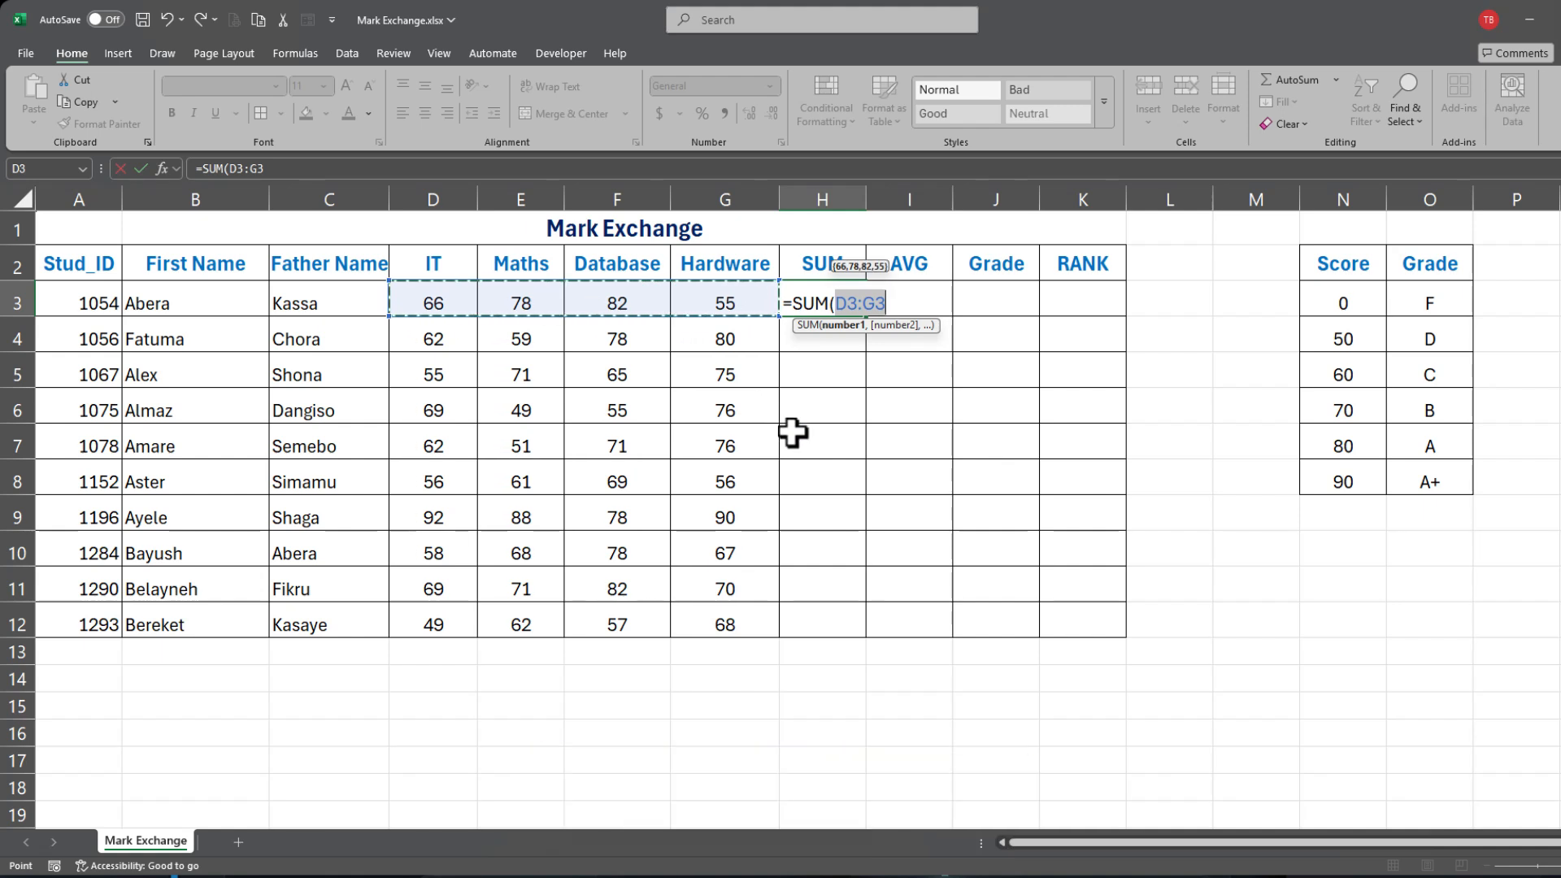
type(")")
key("Return")
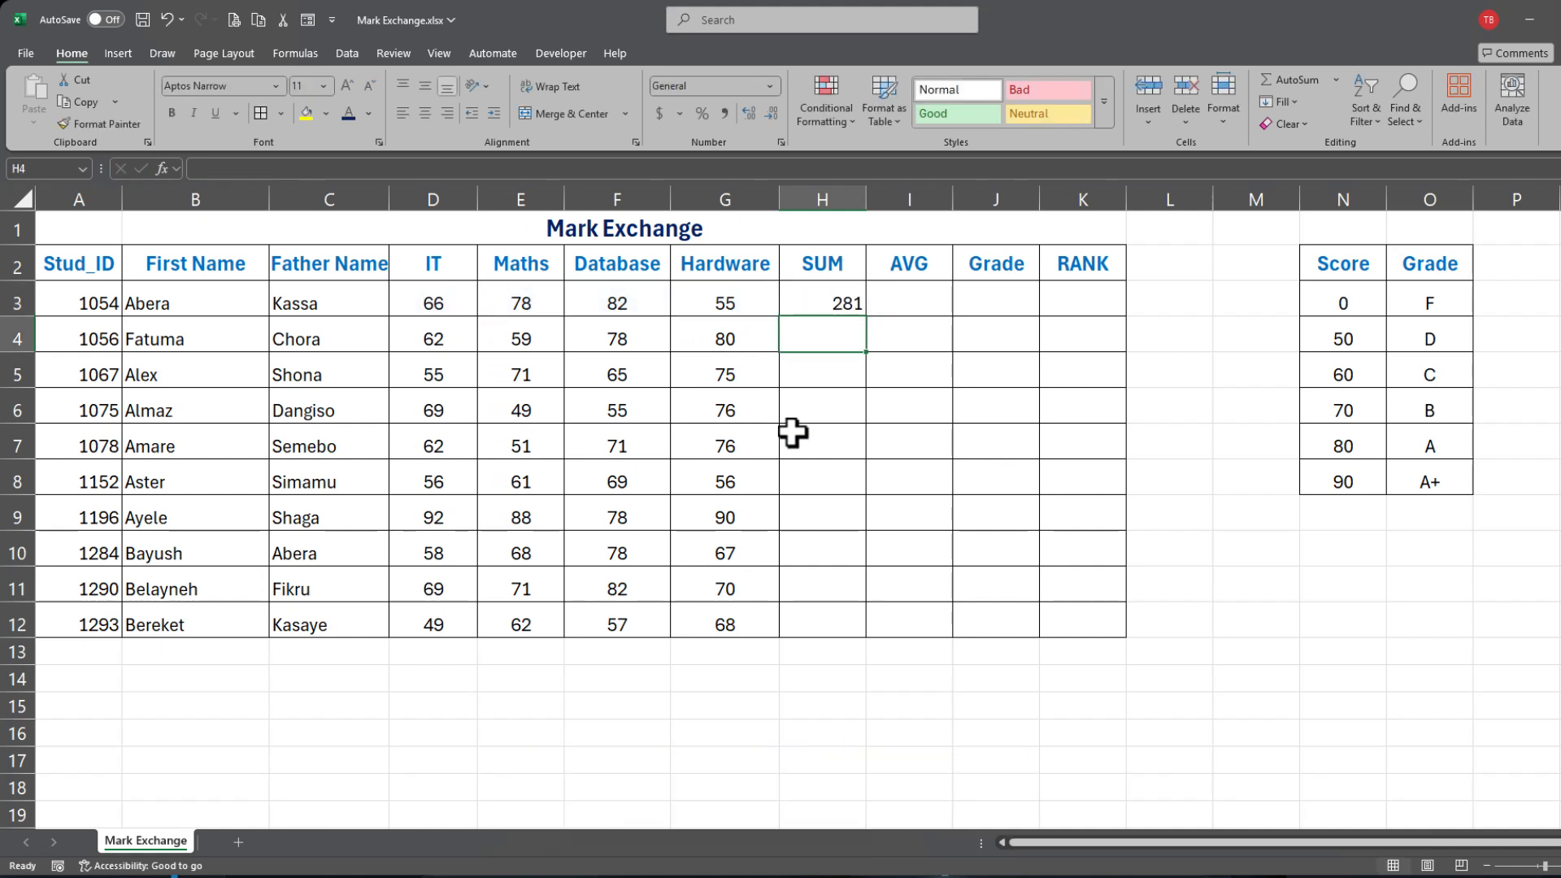
Step: Copy the SUM formula down to H12 so all ten totals fill in
left_click(845, 306)
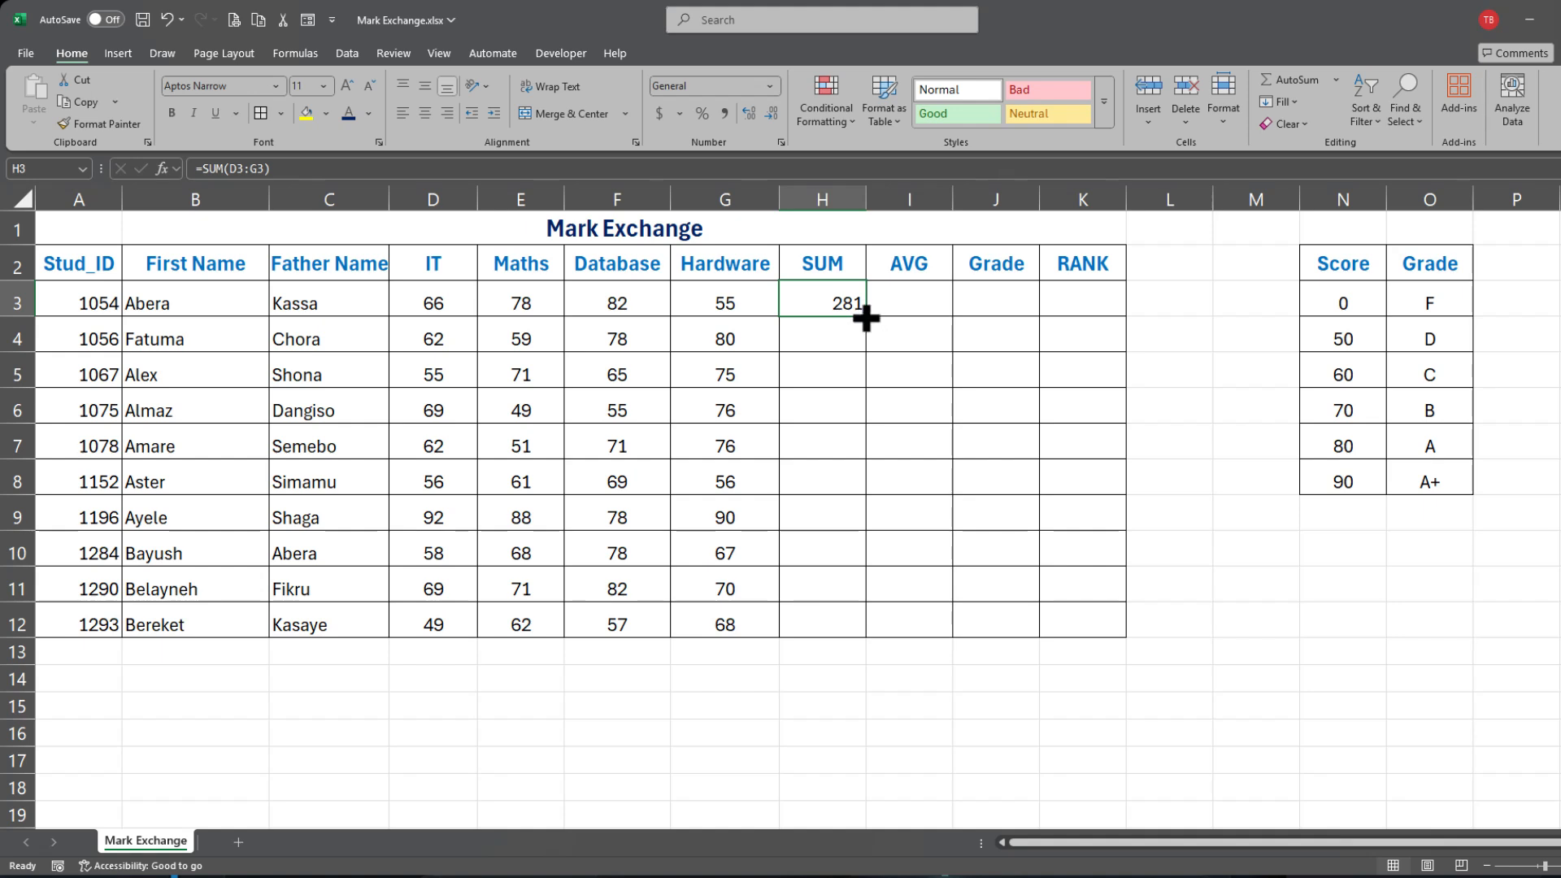
left_click_drag(869, 318, 880, 636)
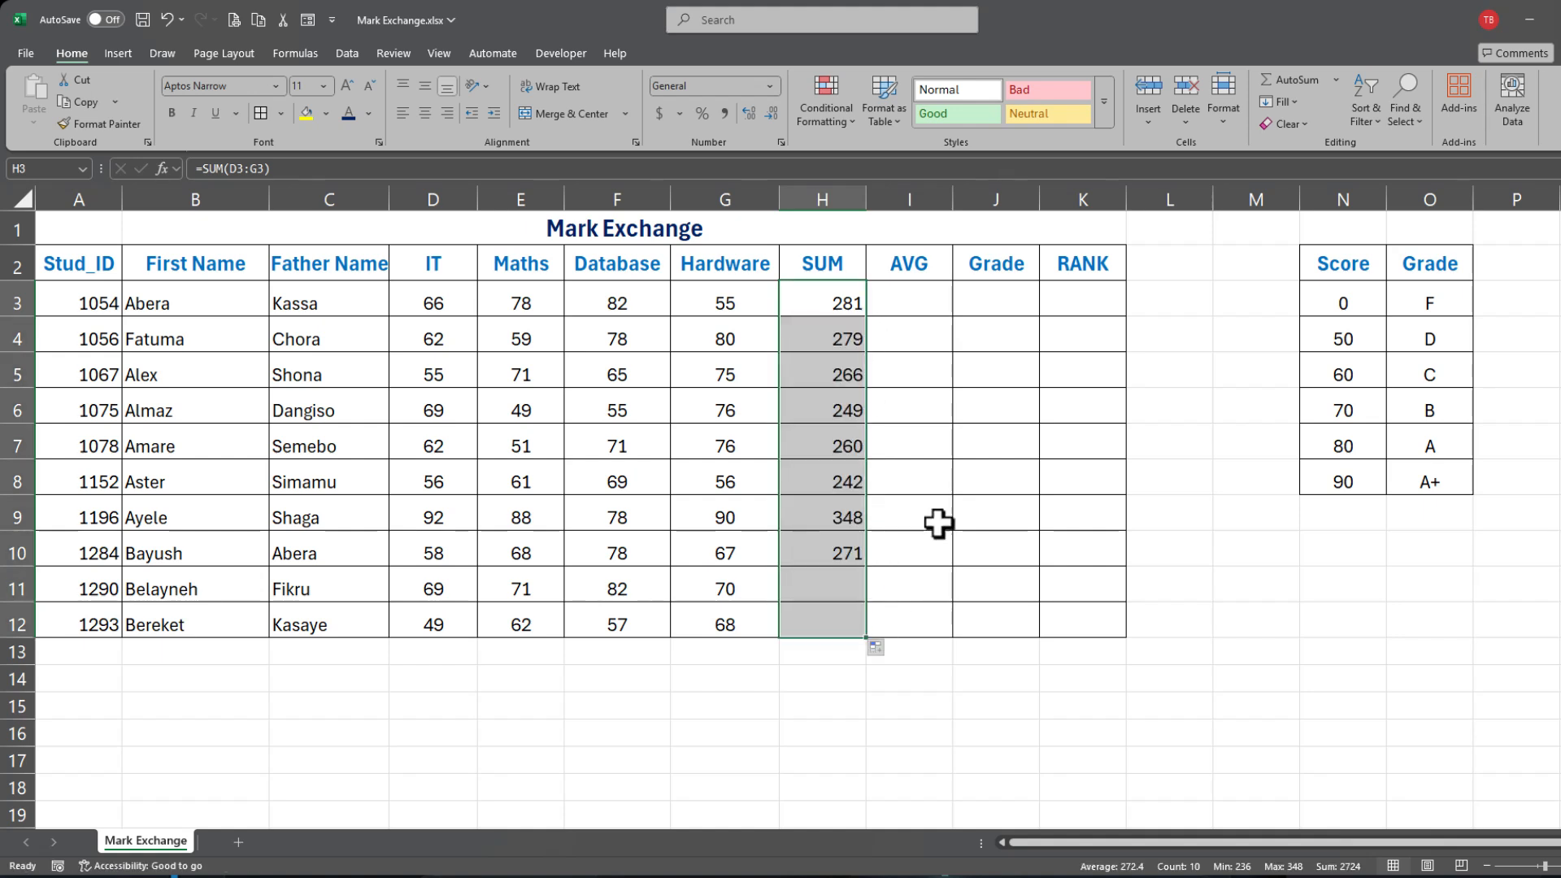
left_click(961, 474)
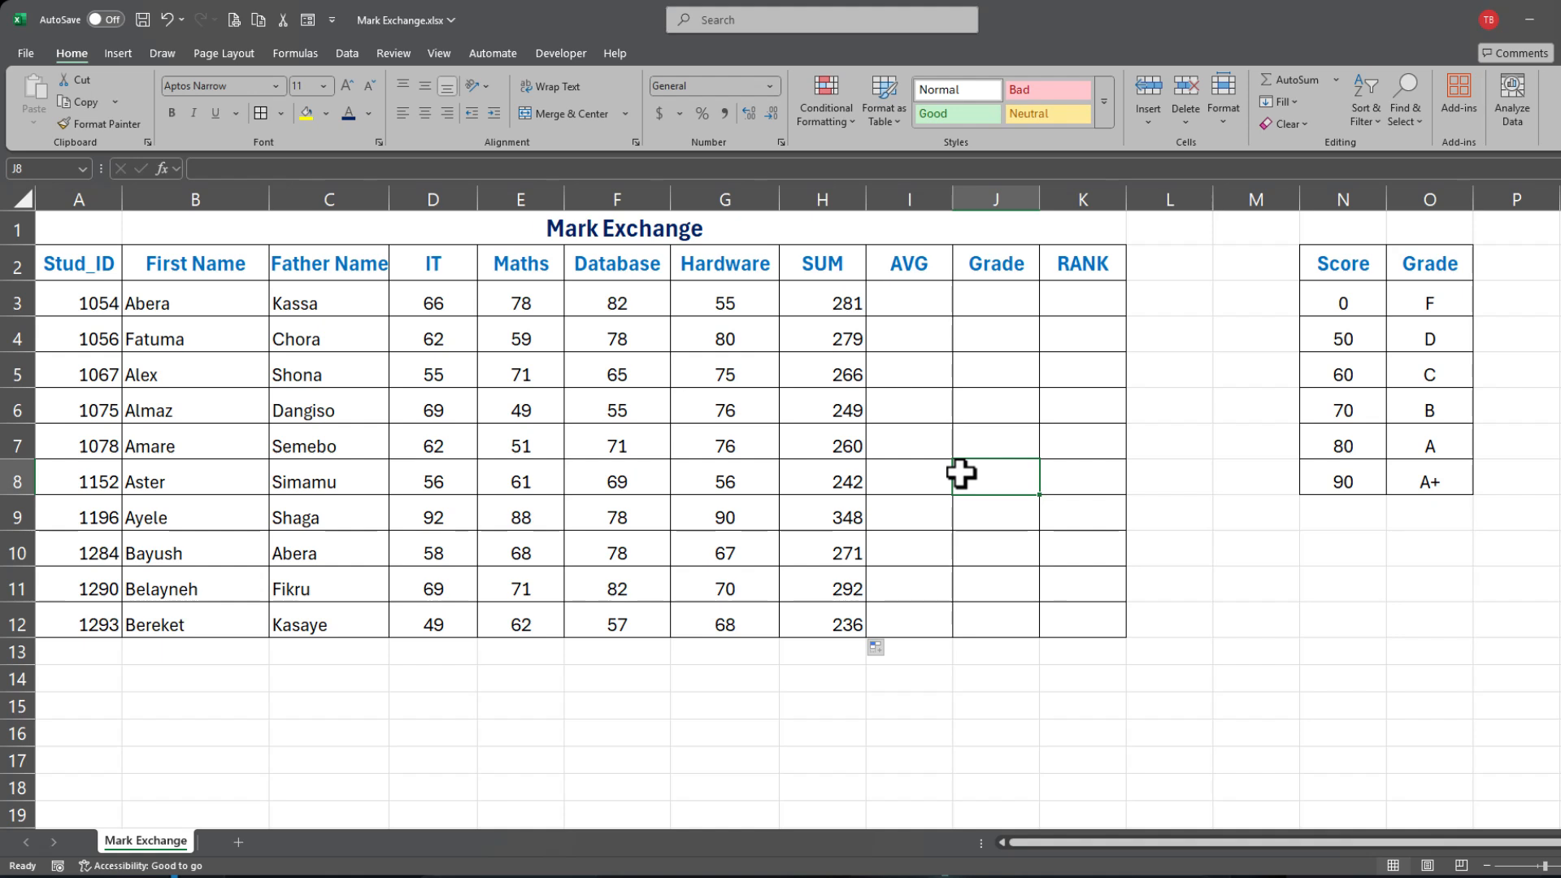
left_click(913, 294)
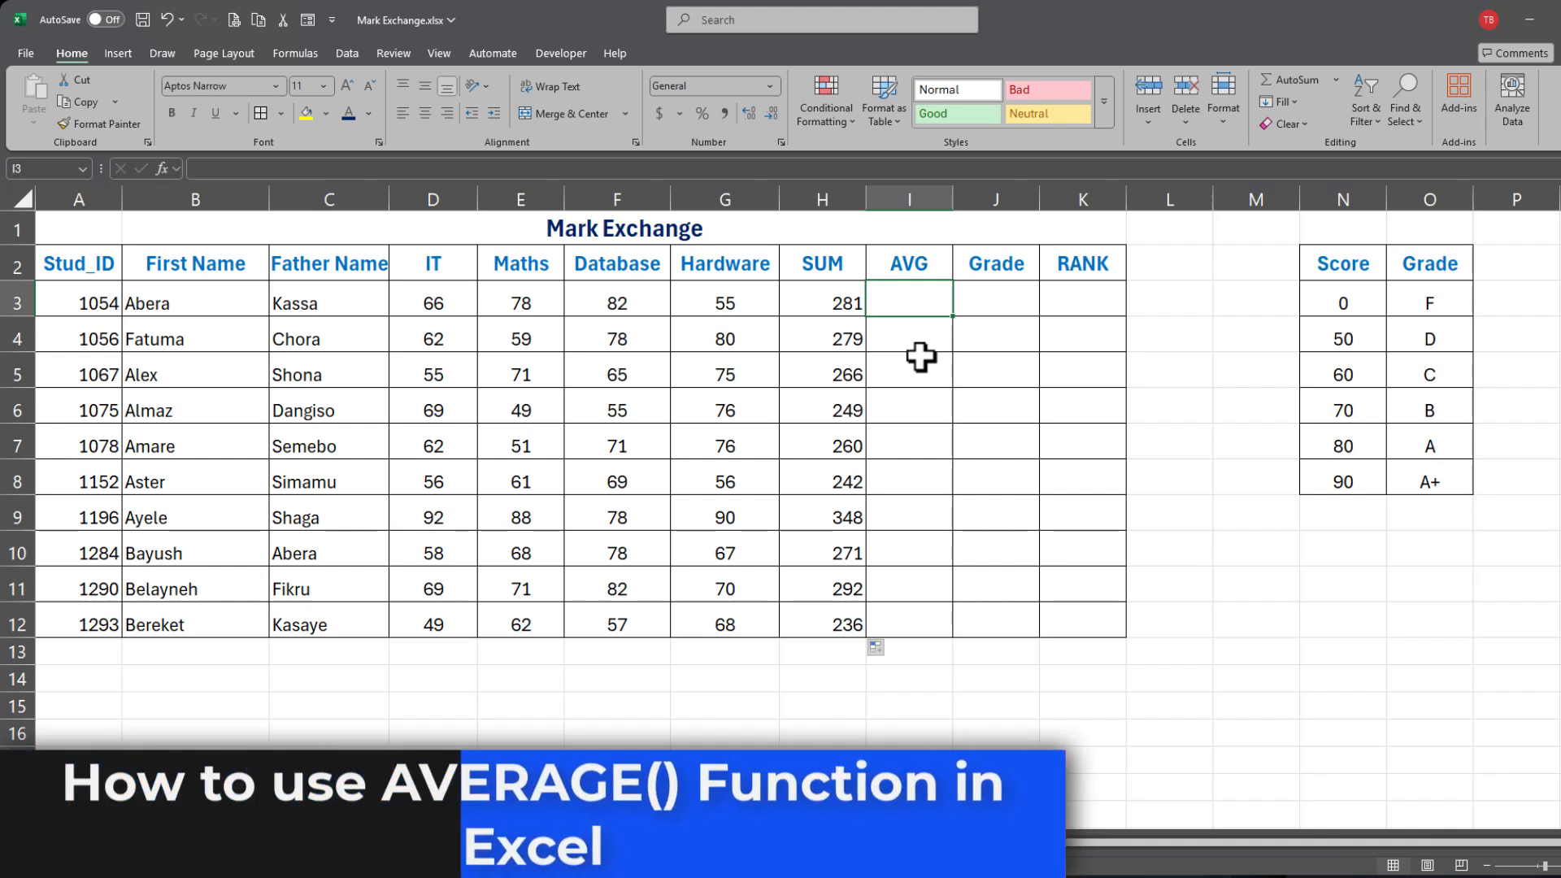
Step: Enter =AVERAGE(D3:G3) in I3 for the first student's average
type("=a")
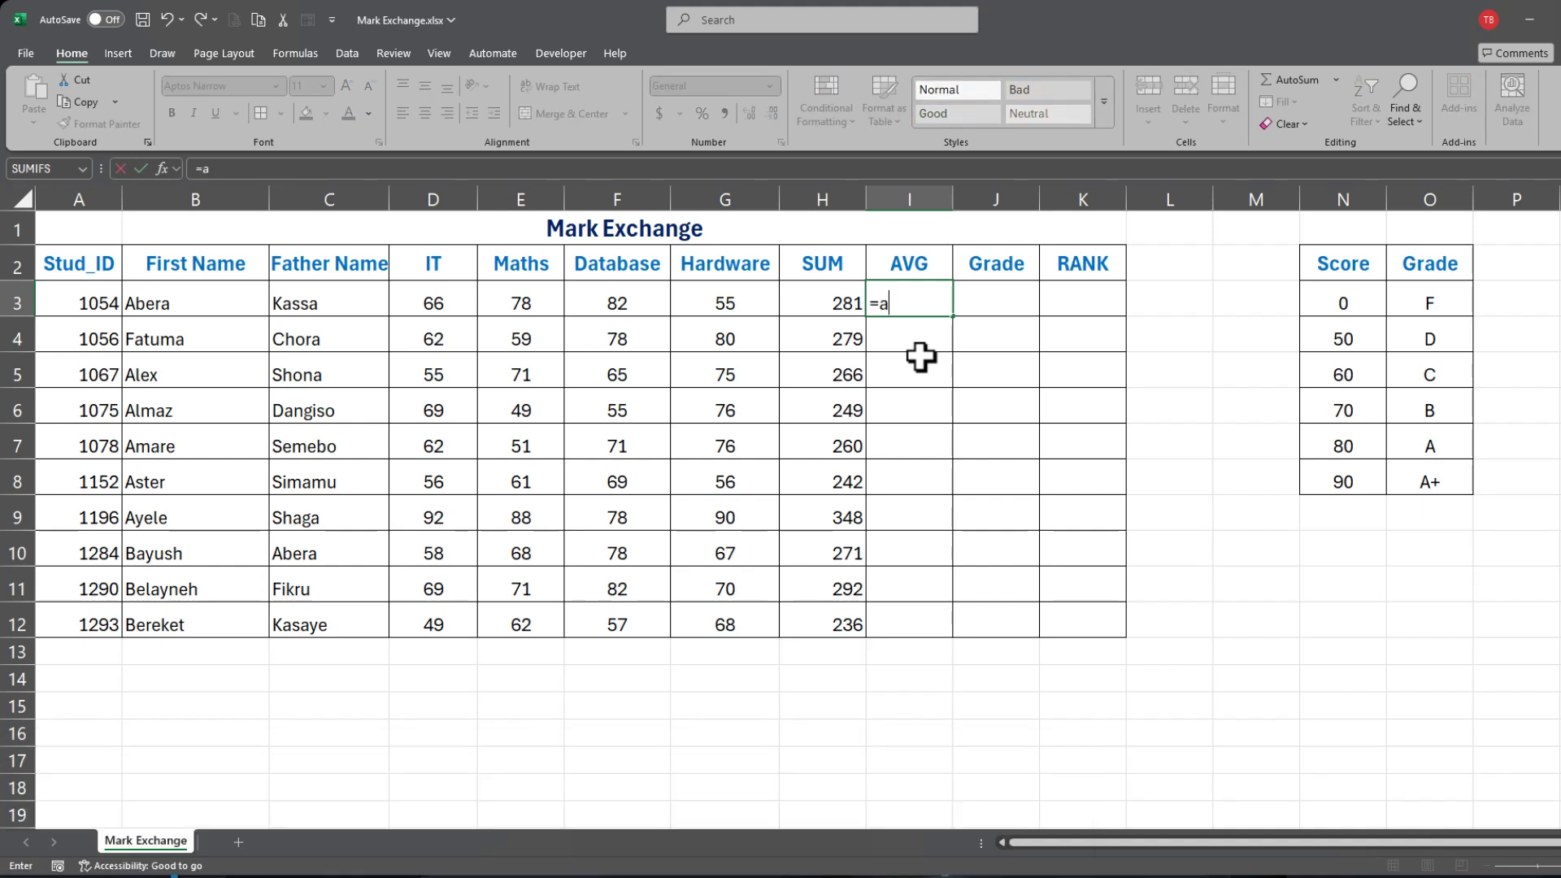
type("v")
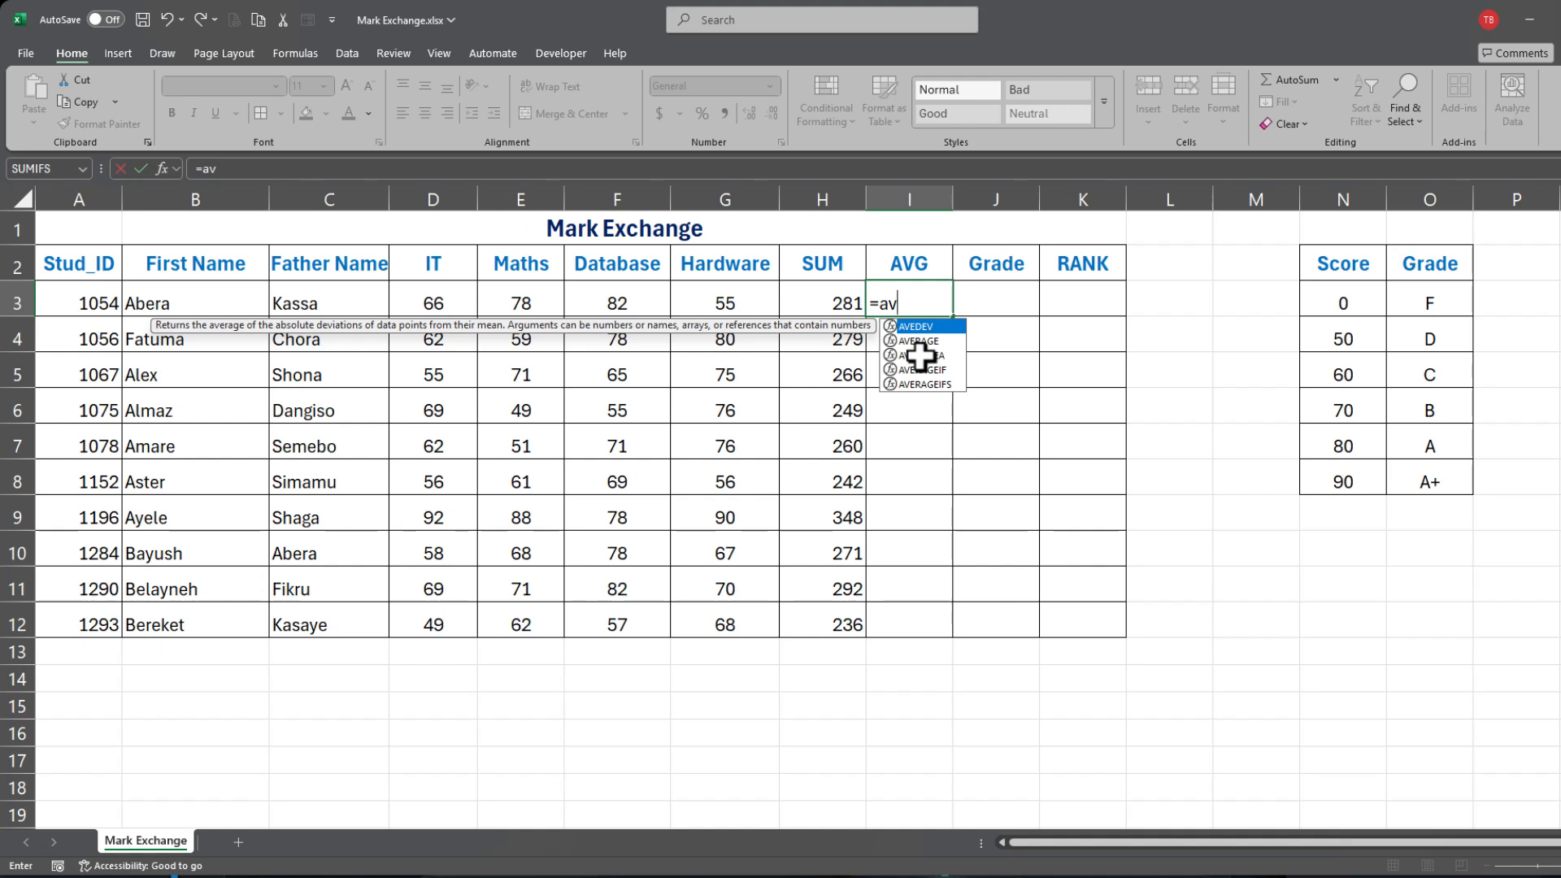
type("era")
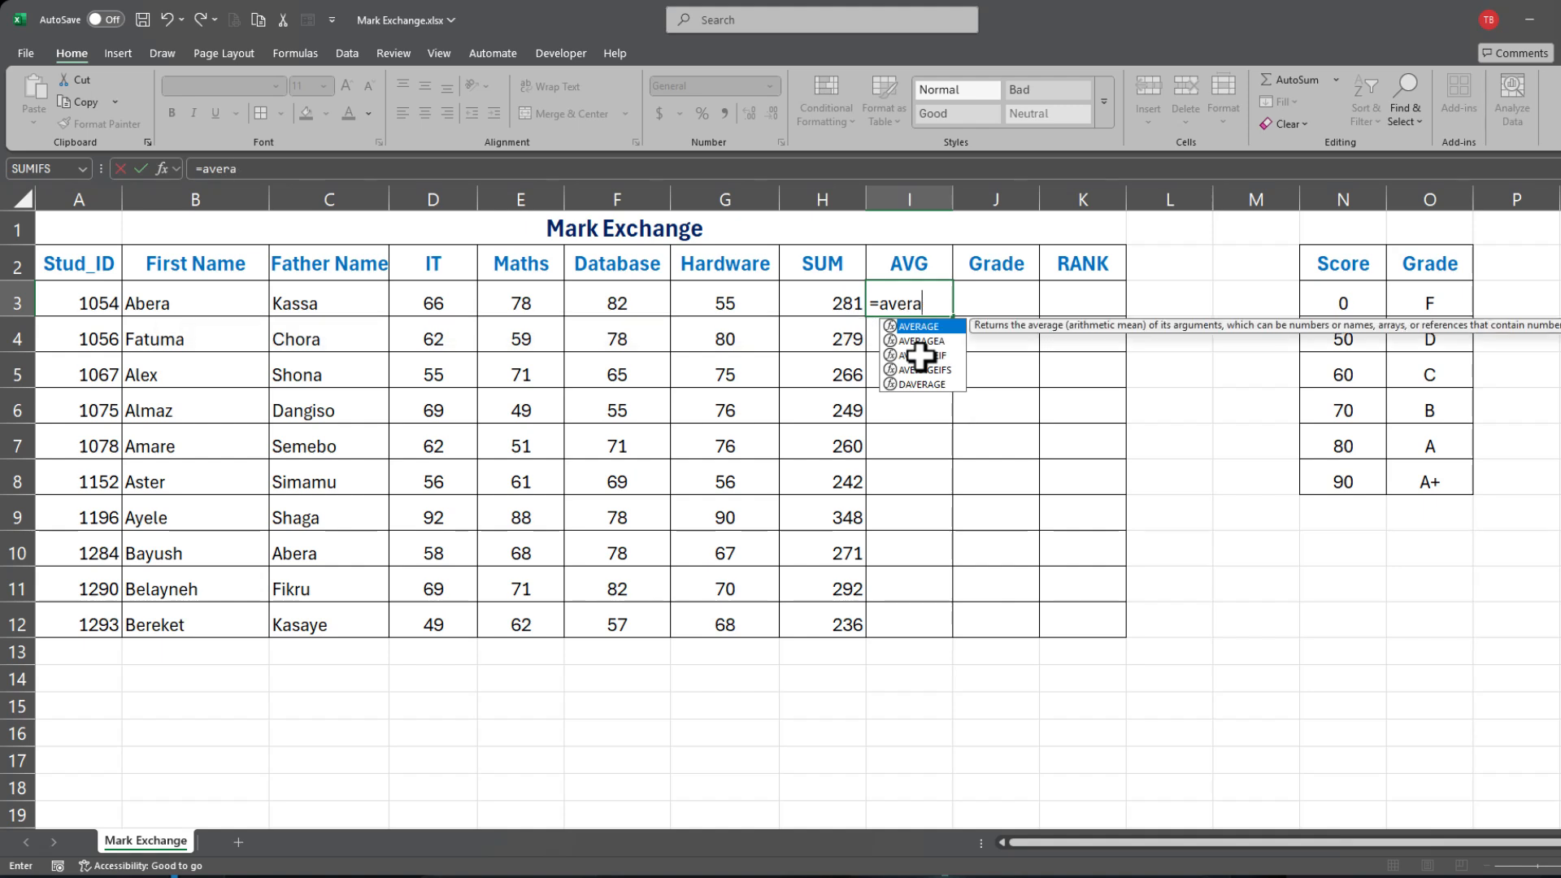
key("Tab")
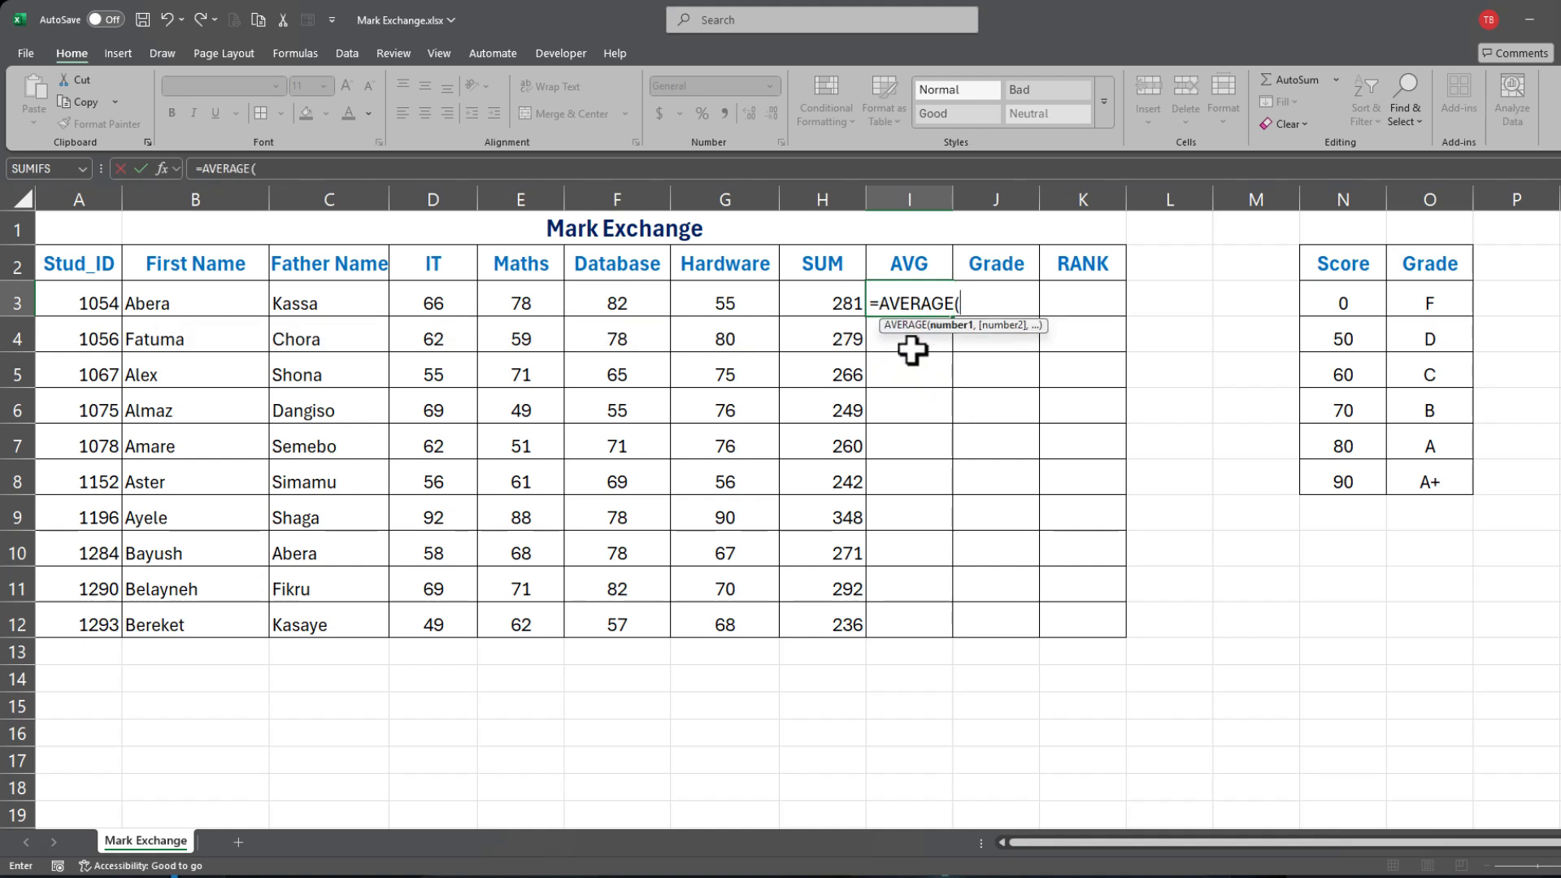
left_click_drag(422, 307, 754, 303)
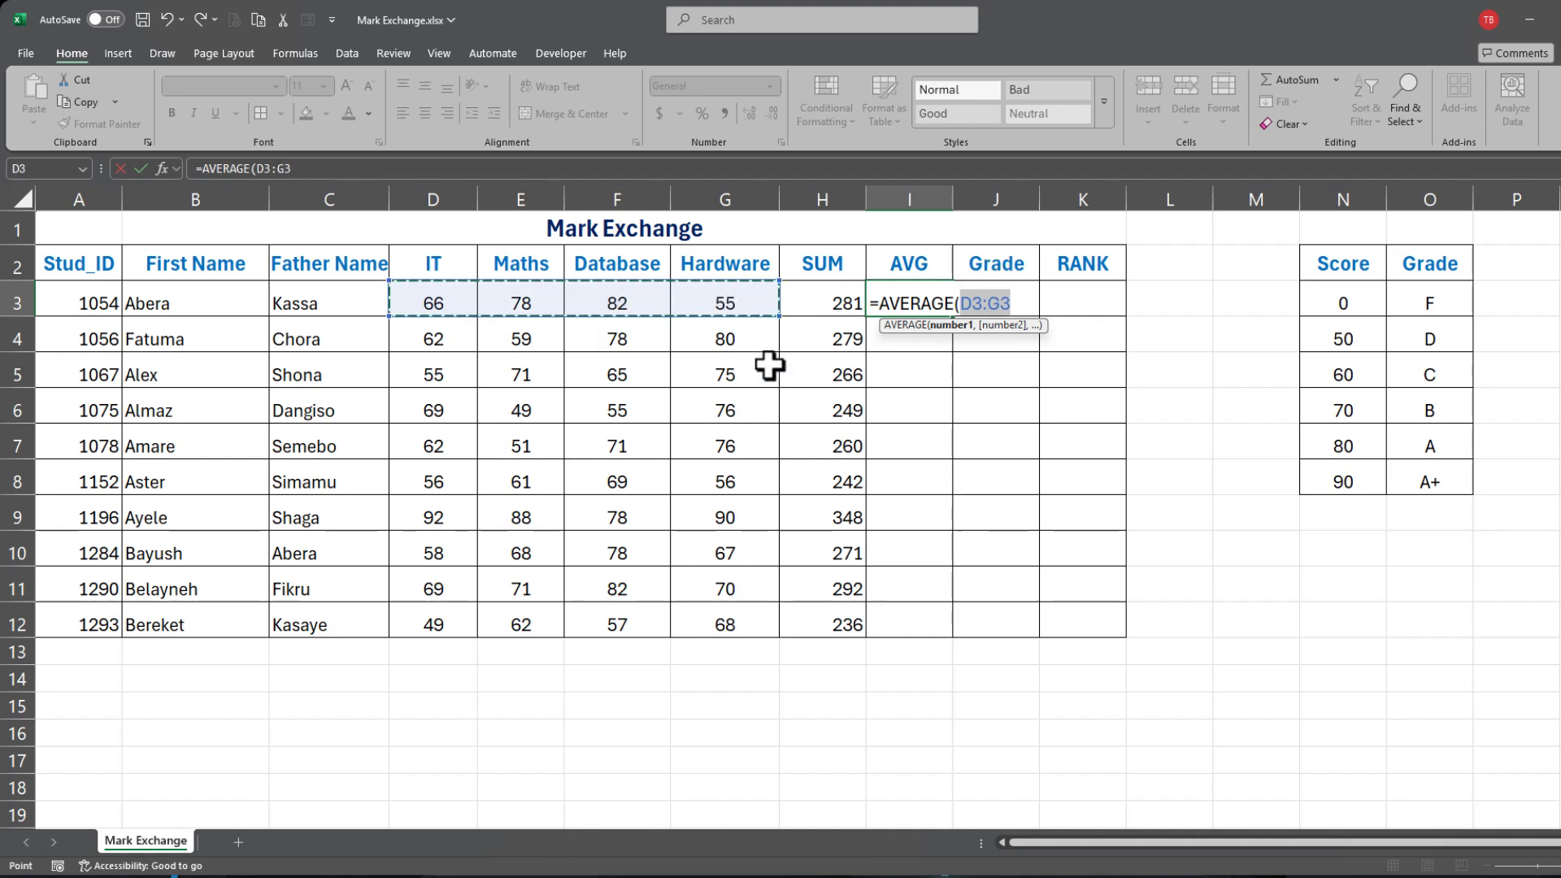
type(")")
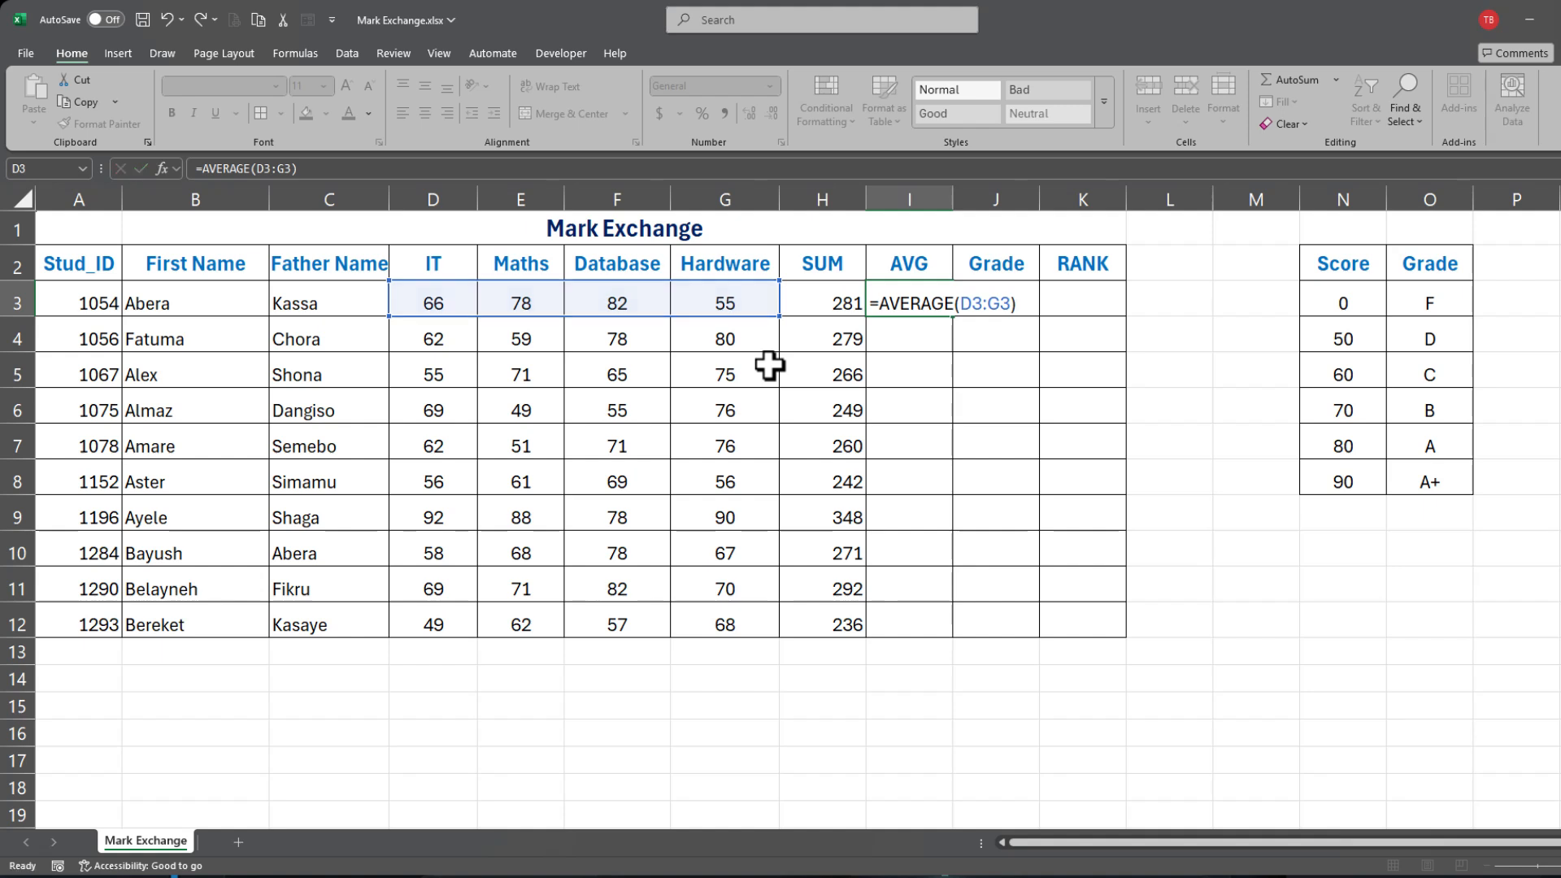
key("Return")
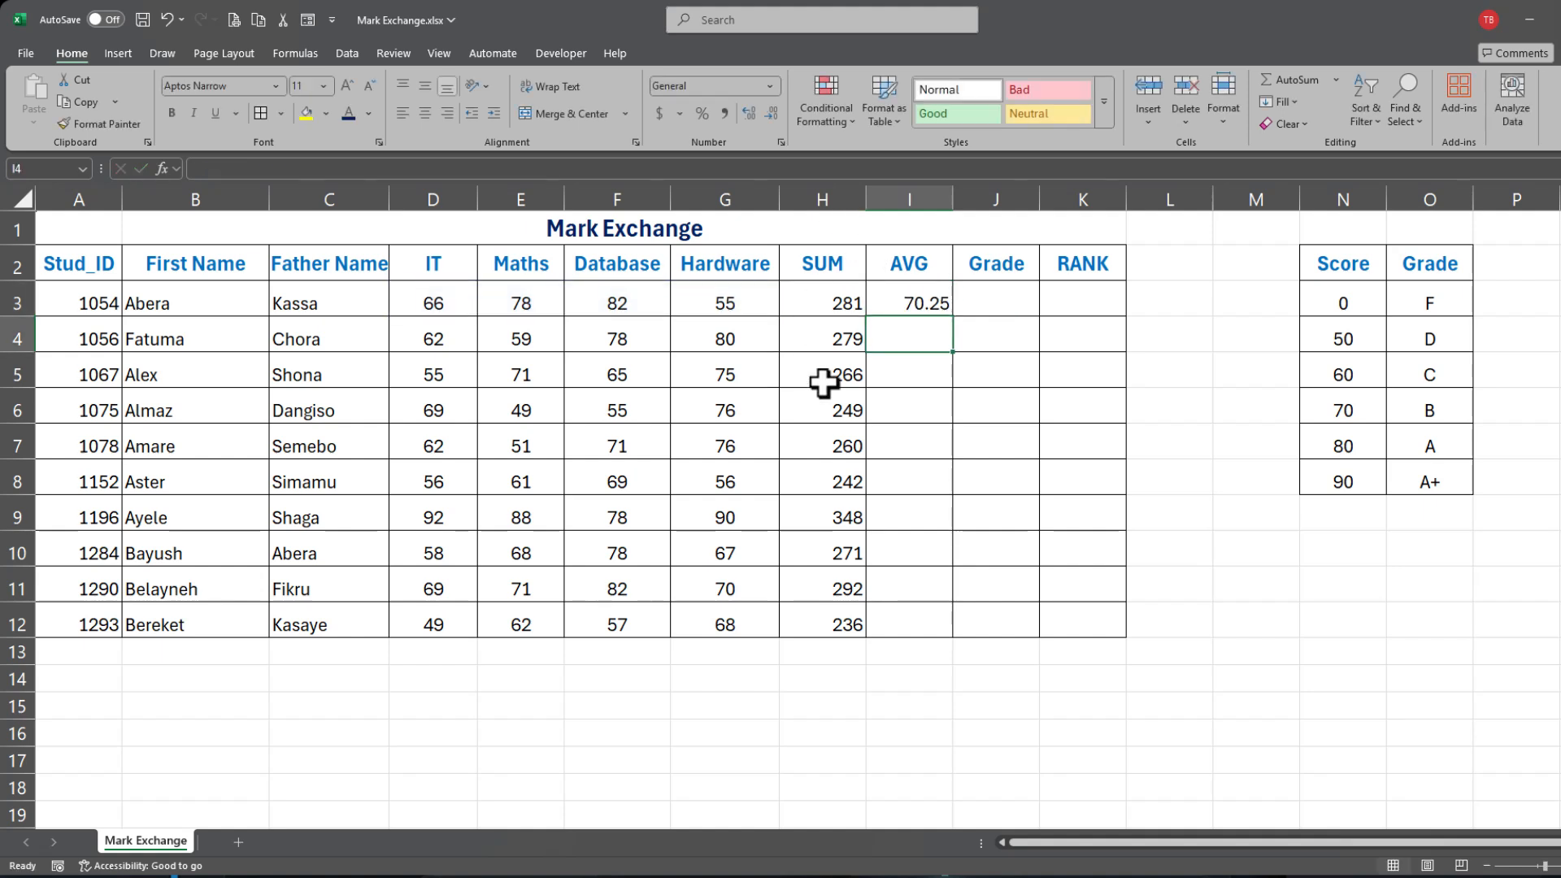
Step: Replace I3 with the first student's SUM total divided by 4
left_click(900, 306)
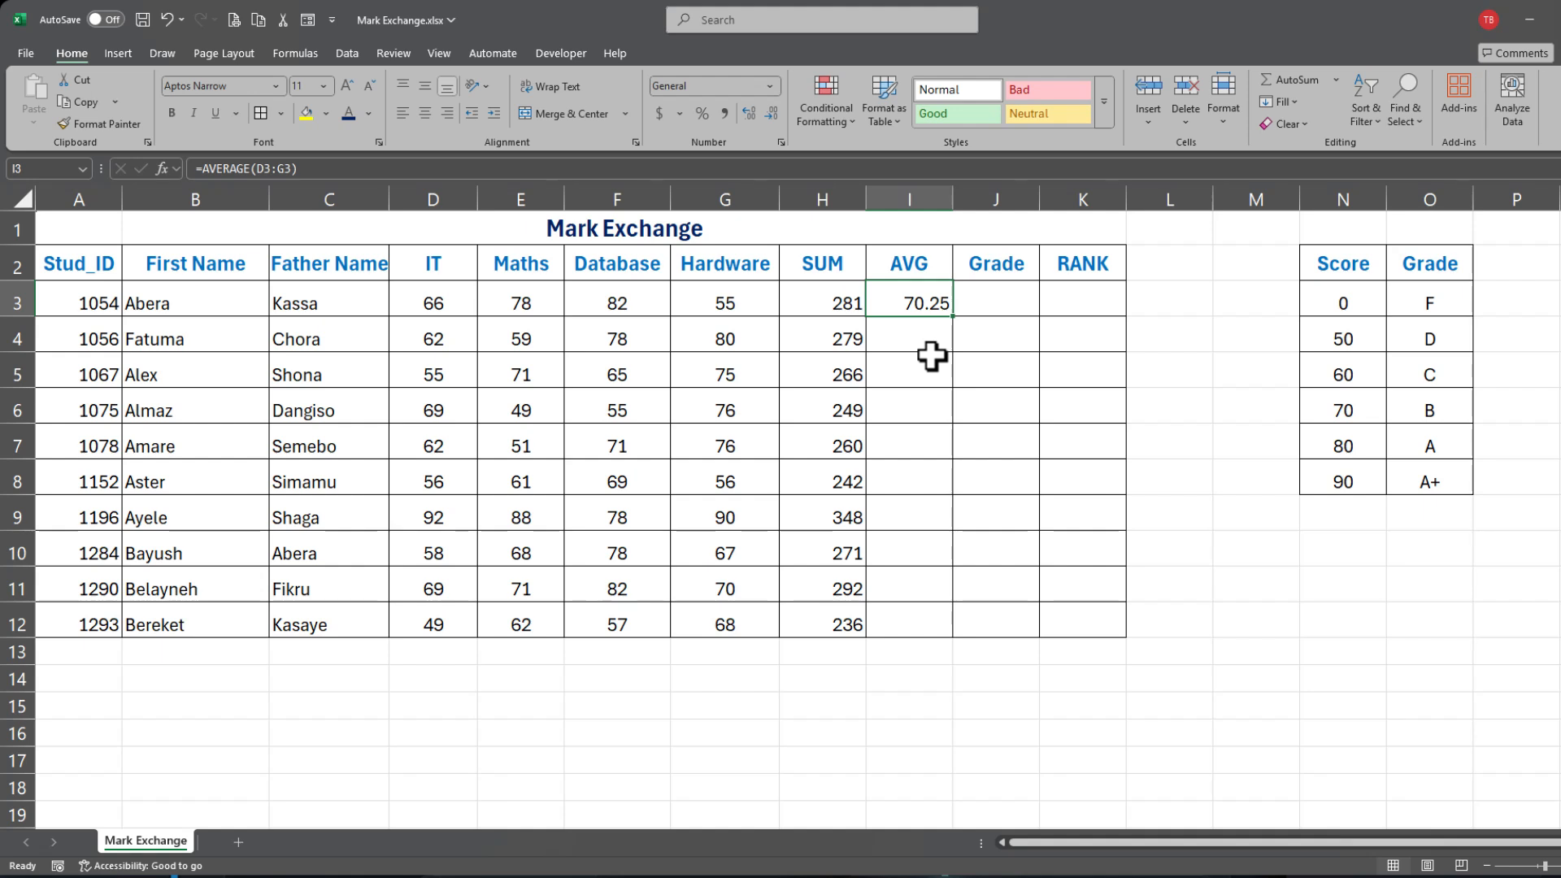
type("=")
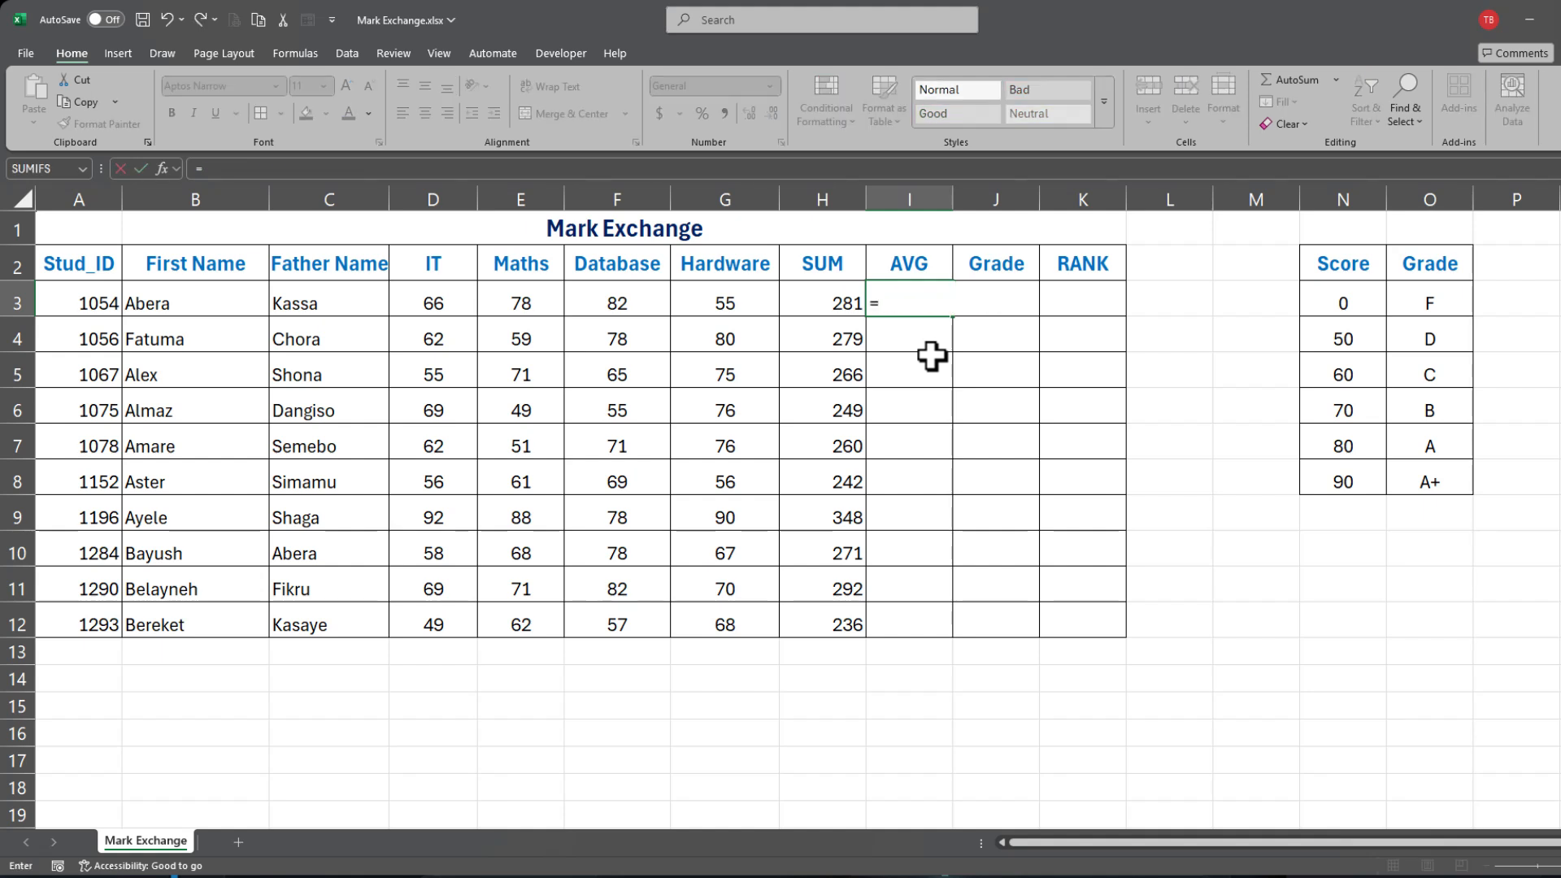
left_click(826, 303)
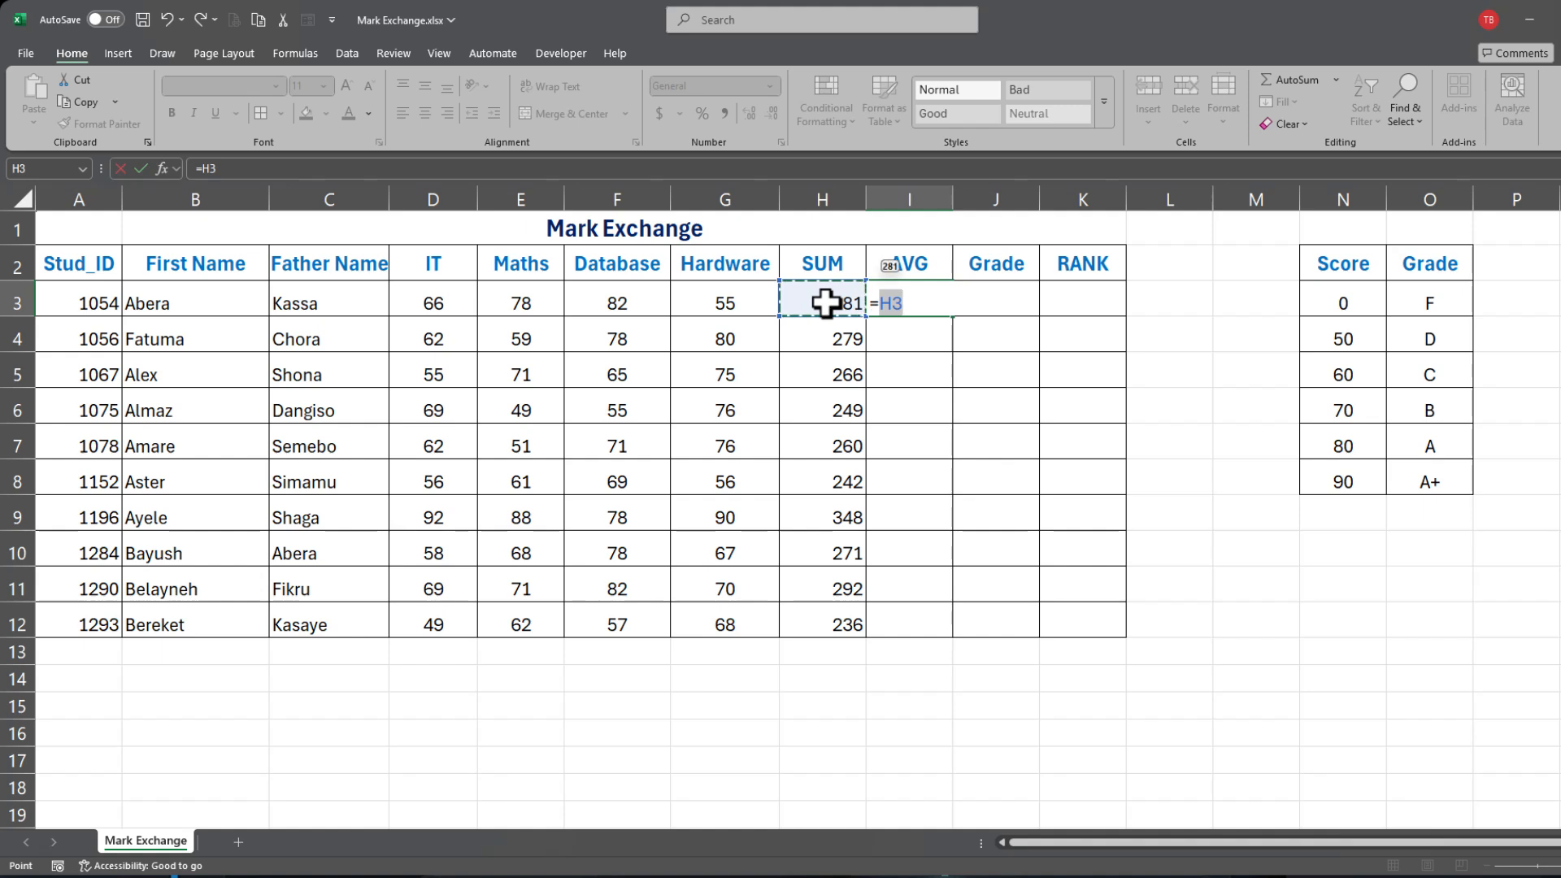
type("/4")
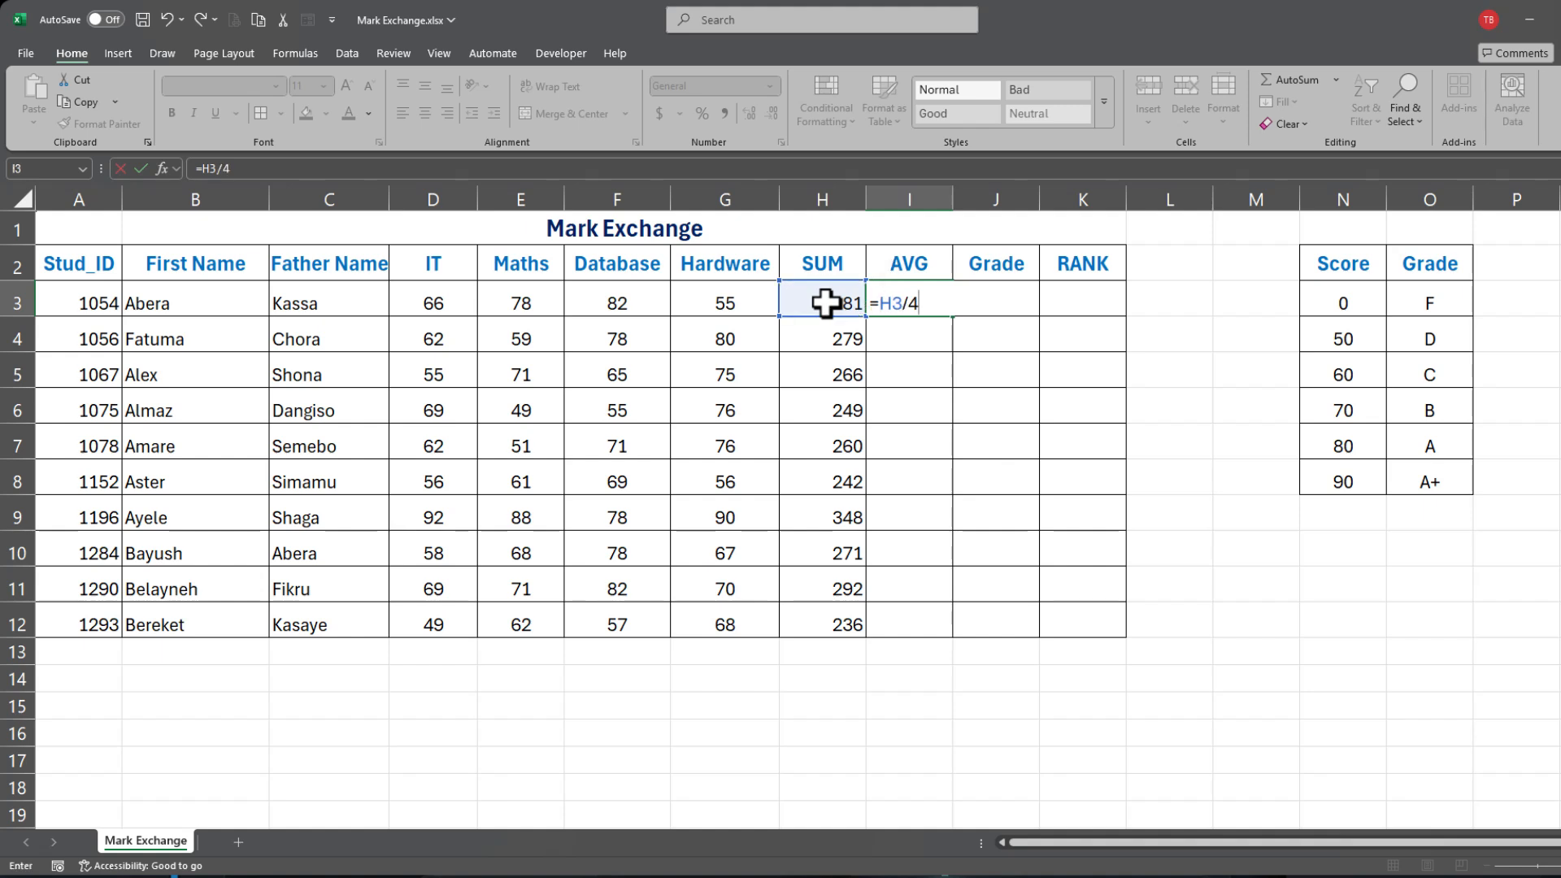
key("Return")
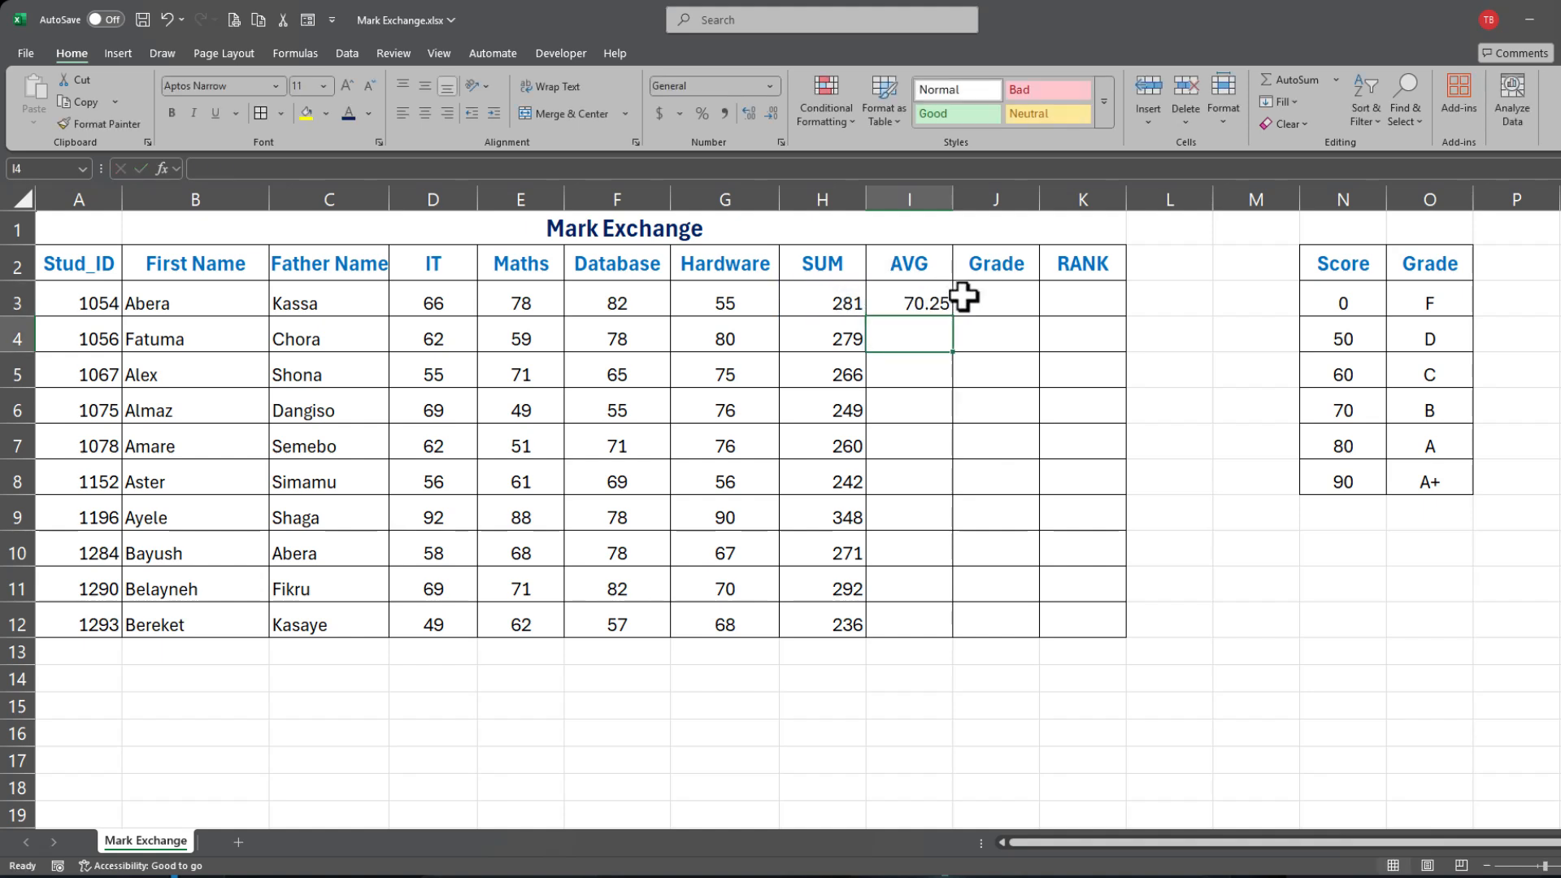
Step: Rewrite I3 as =AVERAGE(D3:G3) again, giving an AVG of 70.25
left_click(917, 302)
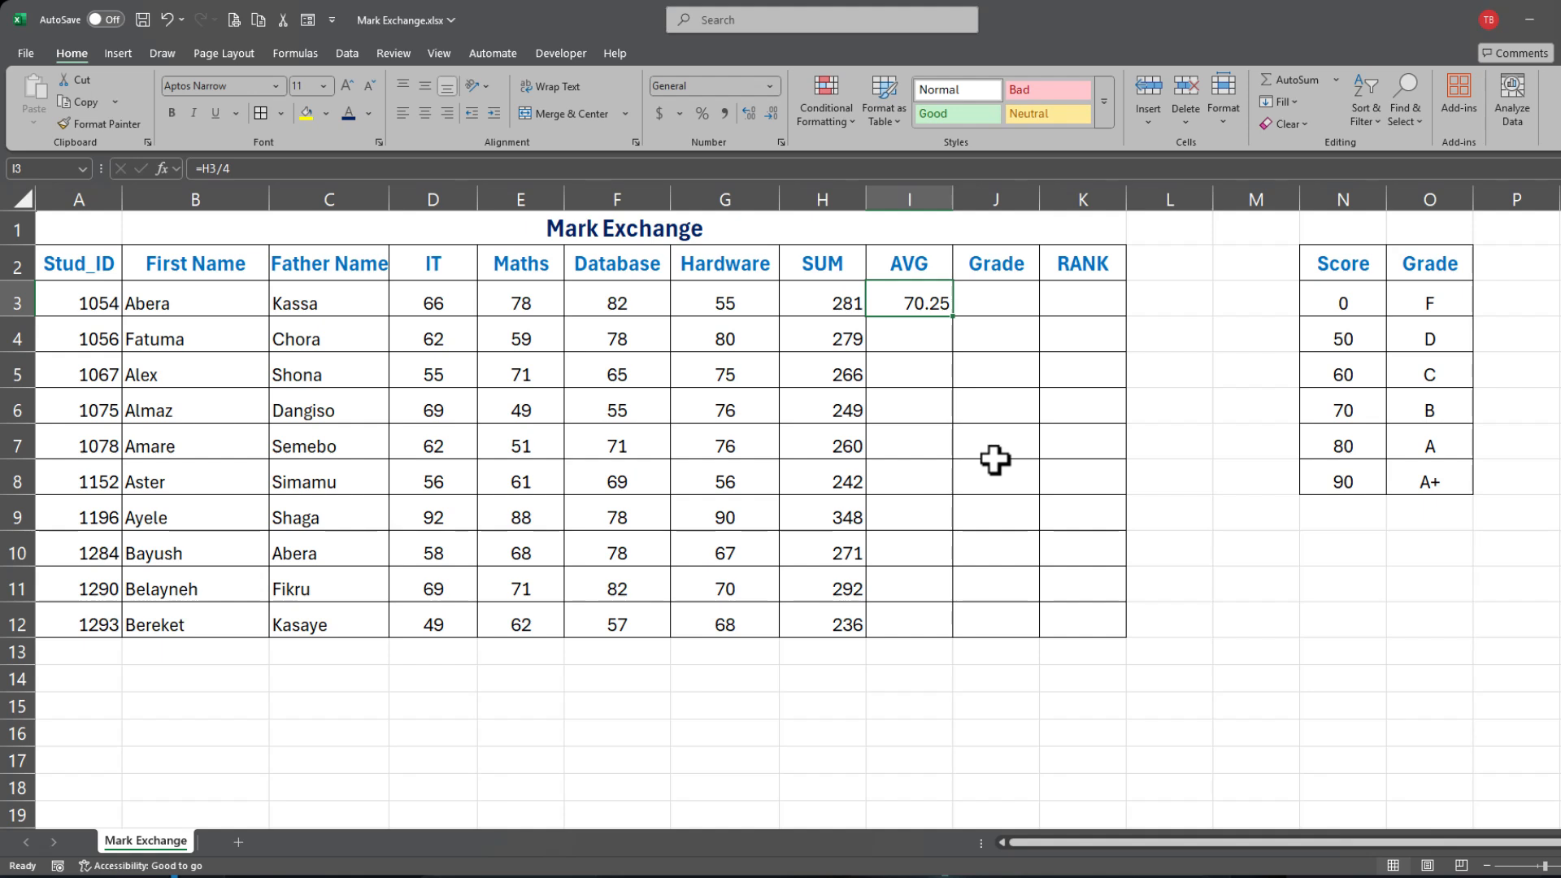
type("=")
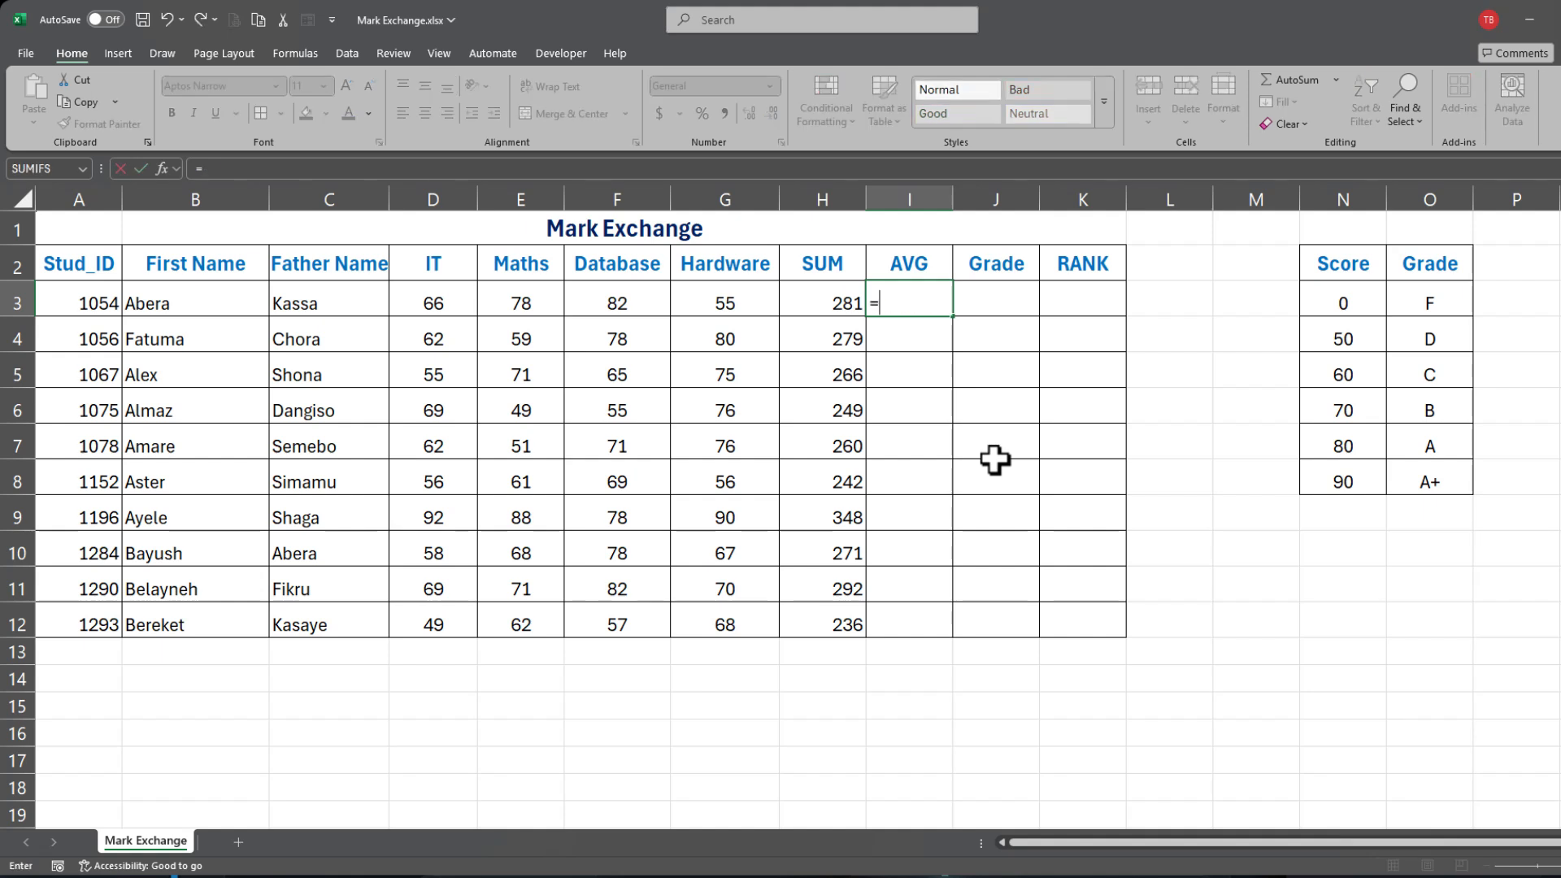
type("avrega")
key("BackSpace")
key("BackSpace")
key("BackSpace")
key("BackSpace")
type("3")
key("BackSpace")
type("era")
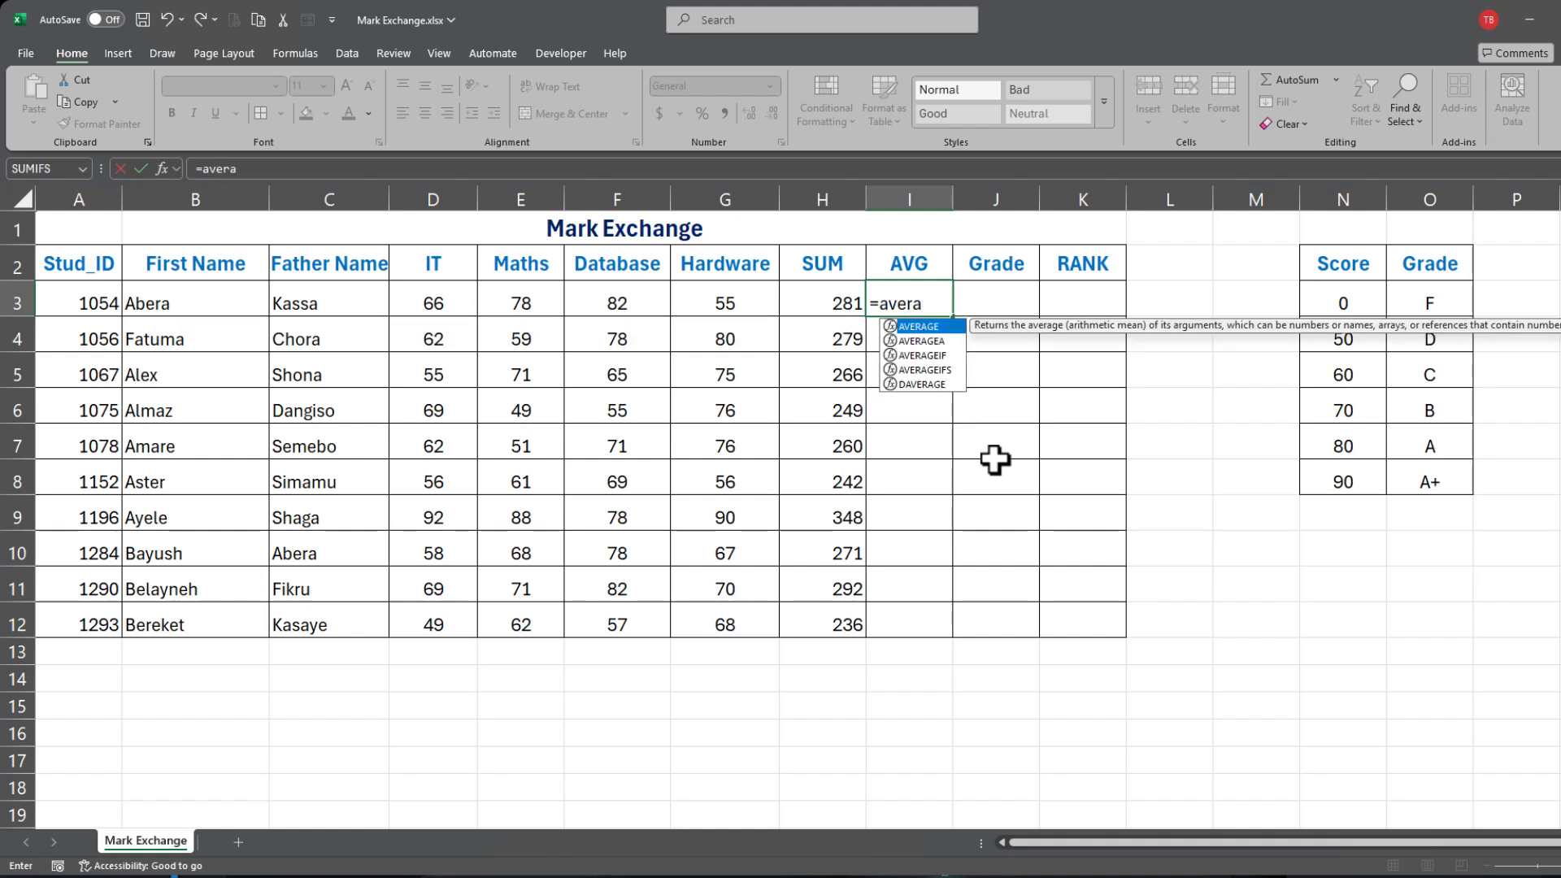
key("Tab")
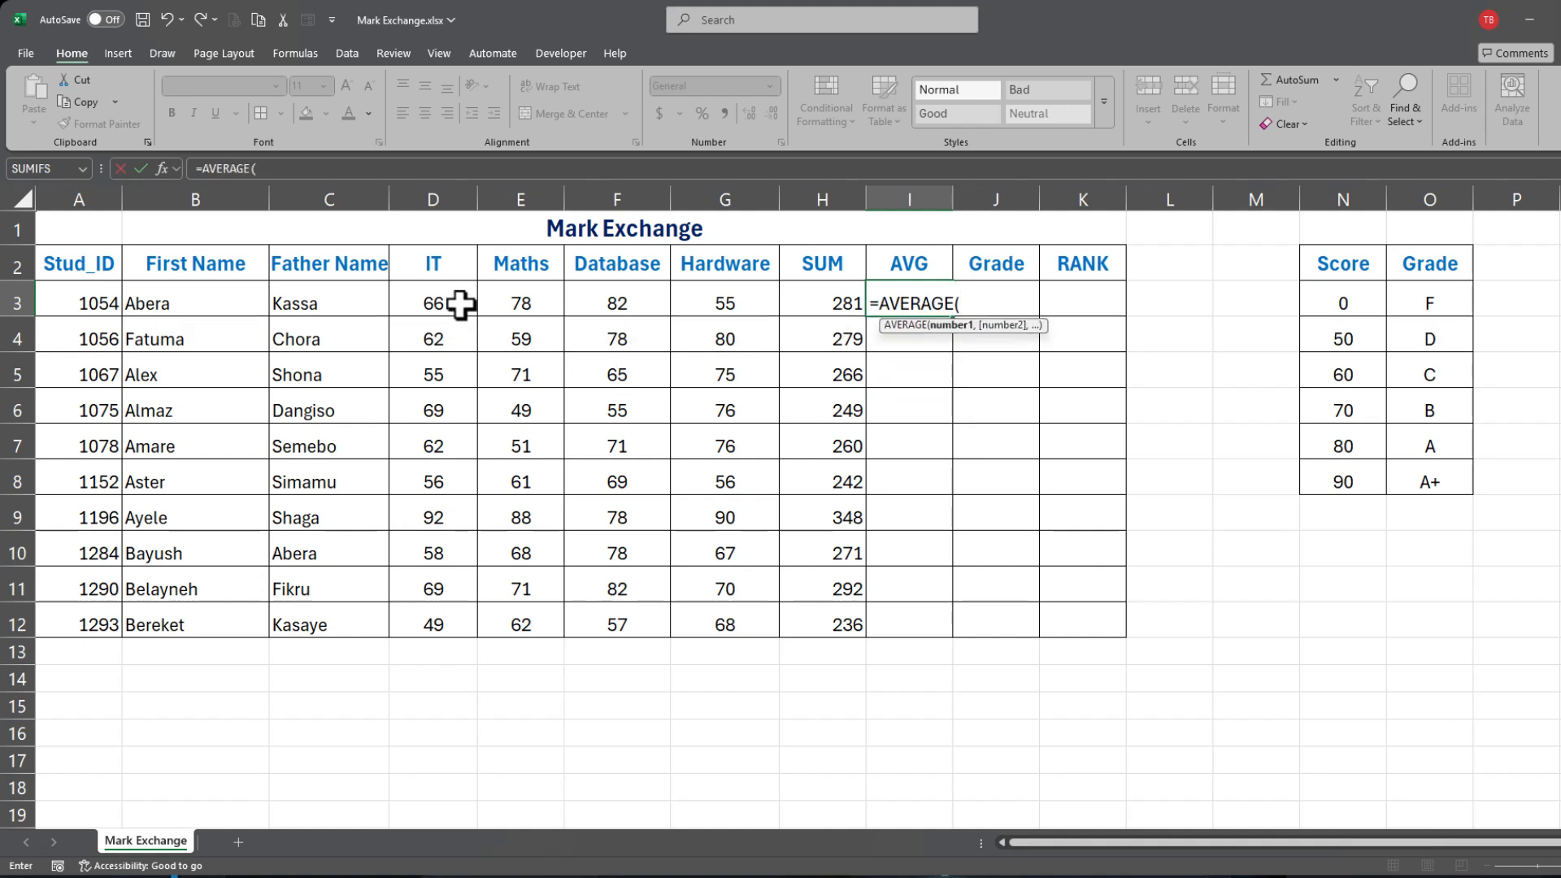
left_click_drag(416, 302, 741, 302)
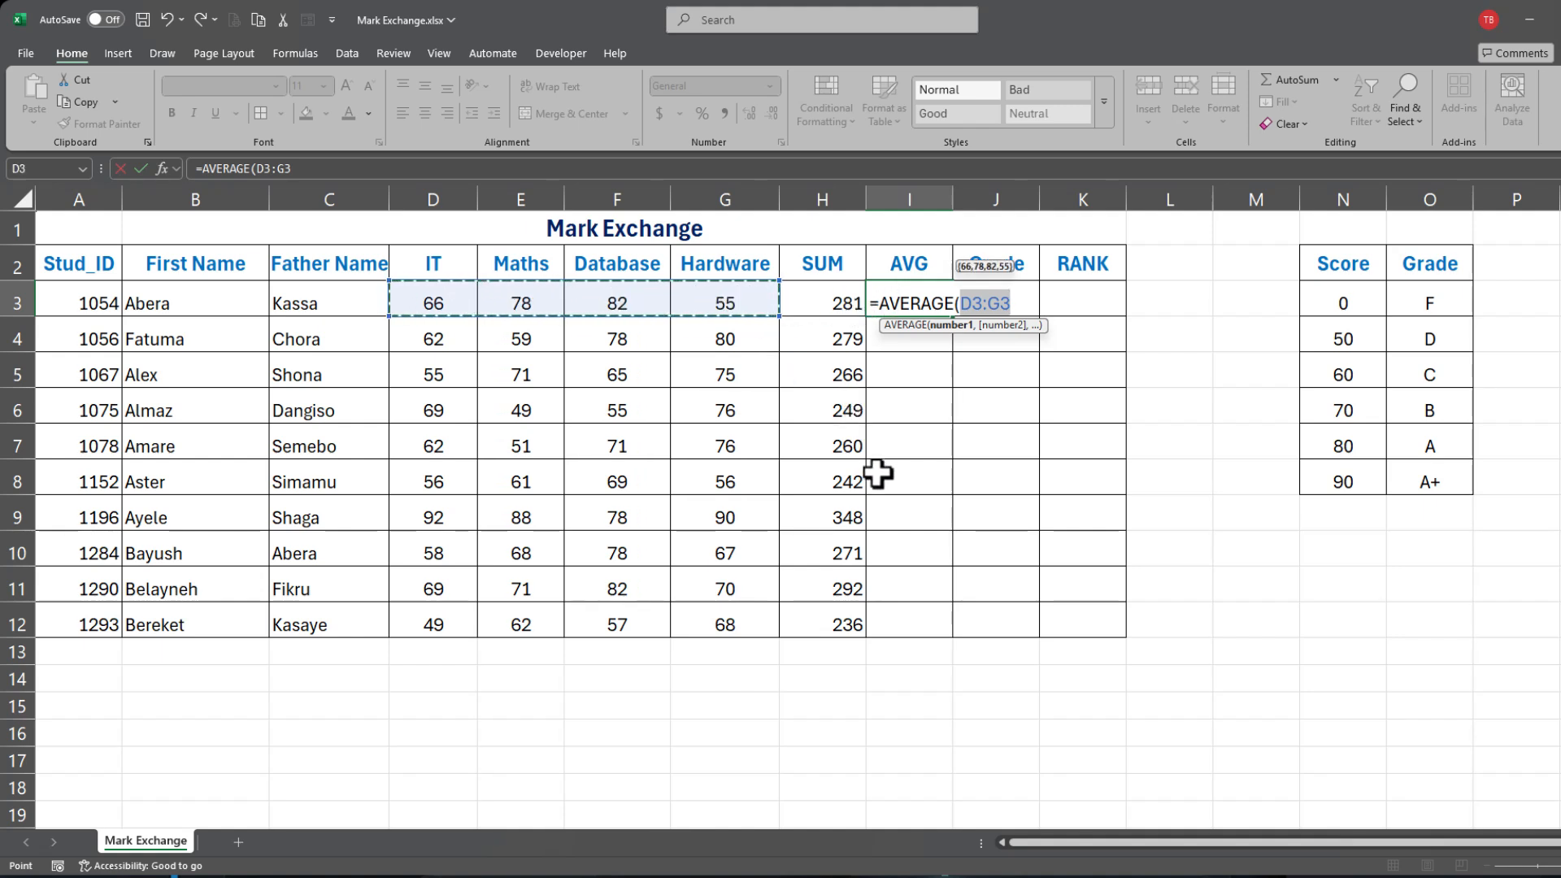
type(")")
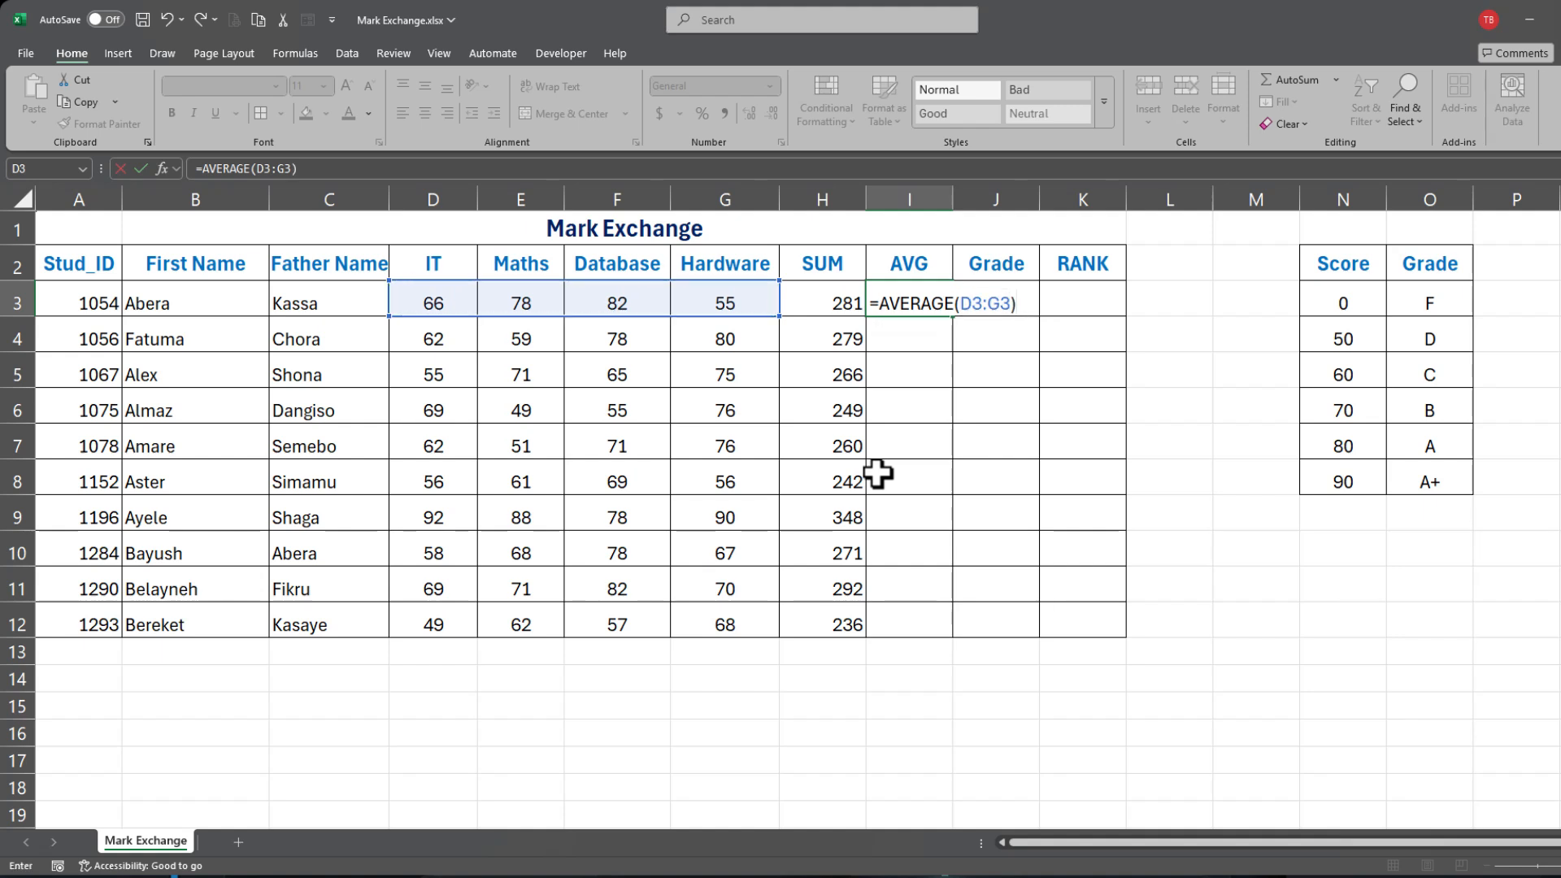
key("Return")
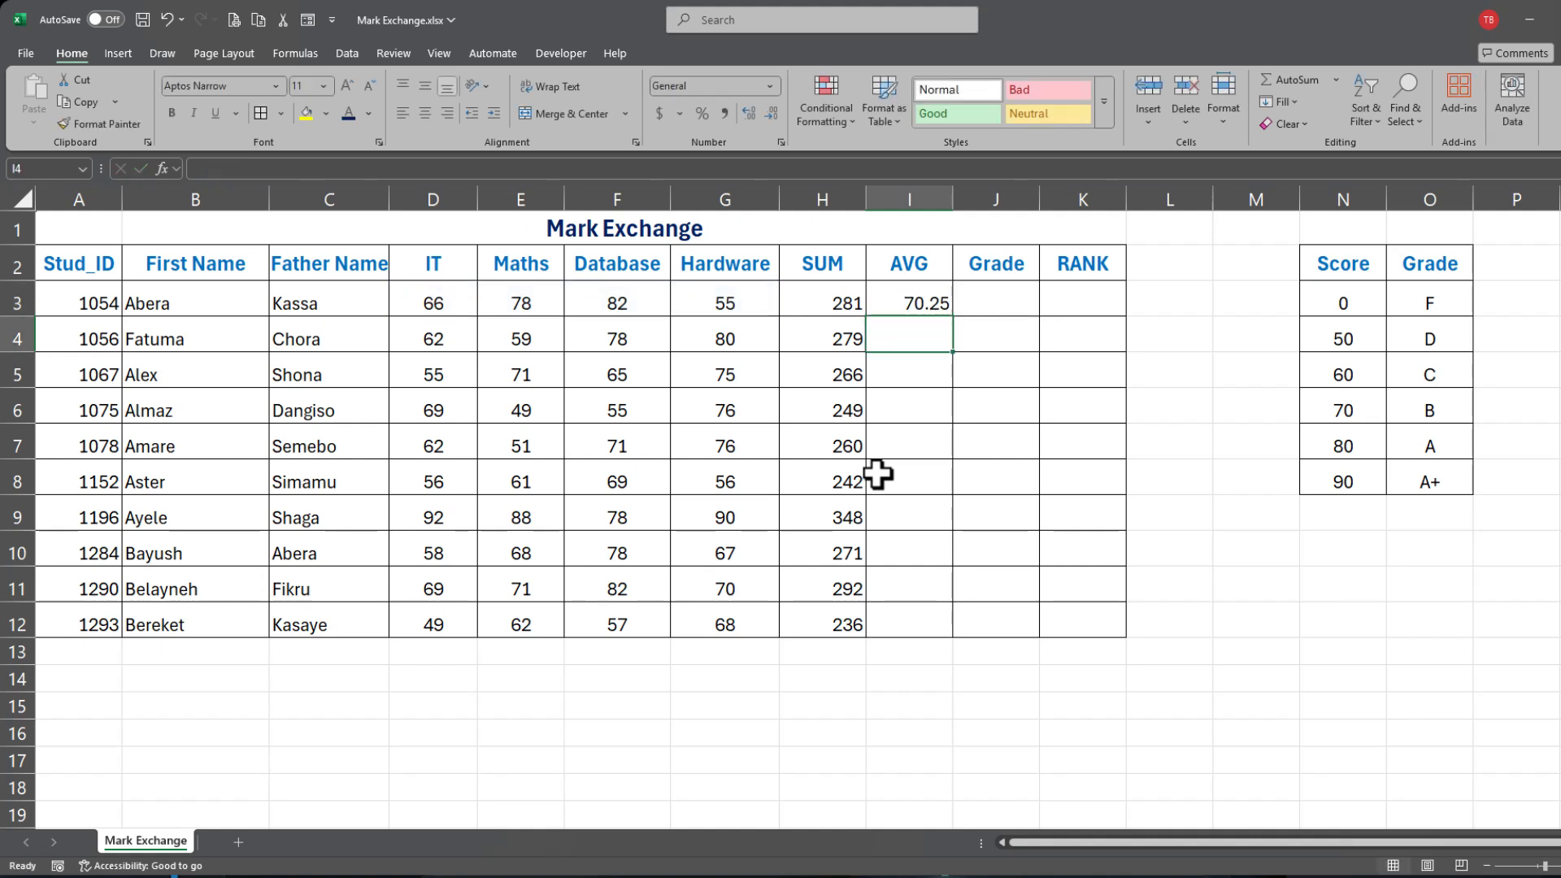
Step: Copy the AVG formula from I3 down to I12
left_click(898, 307)
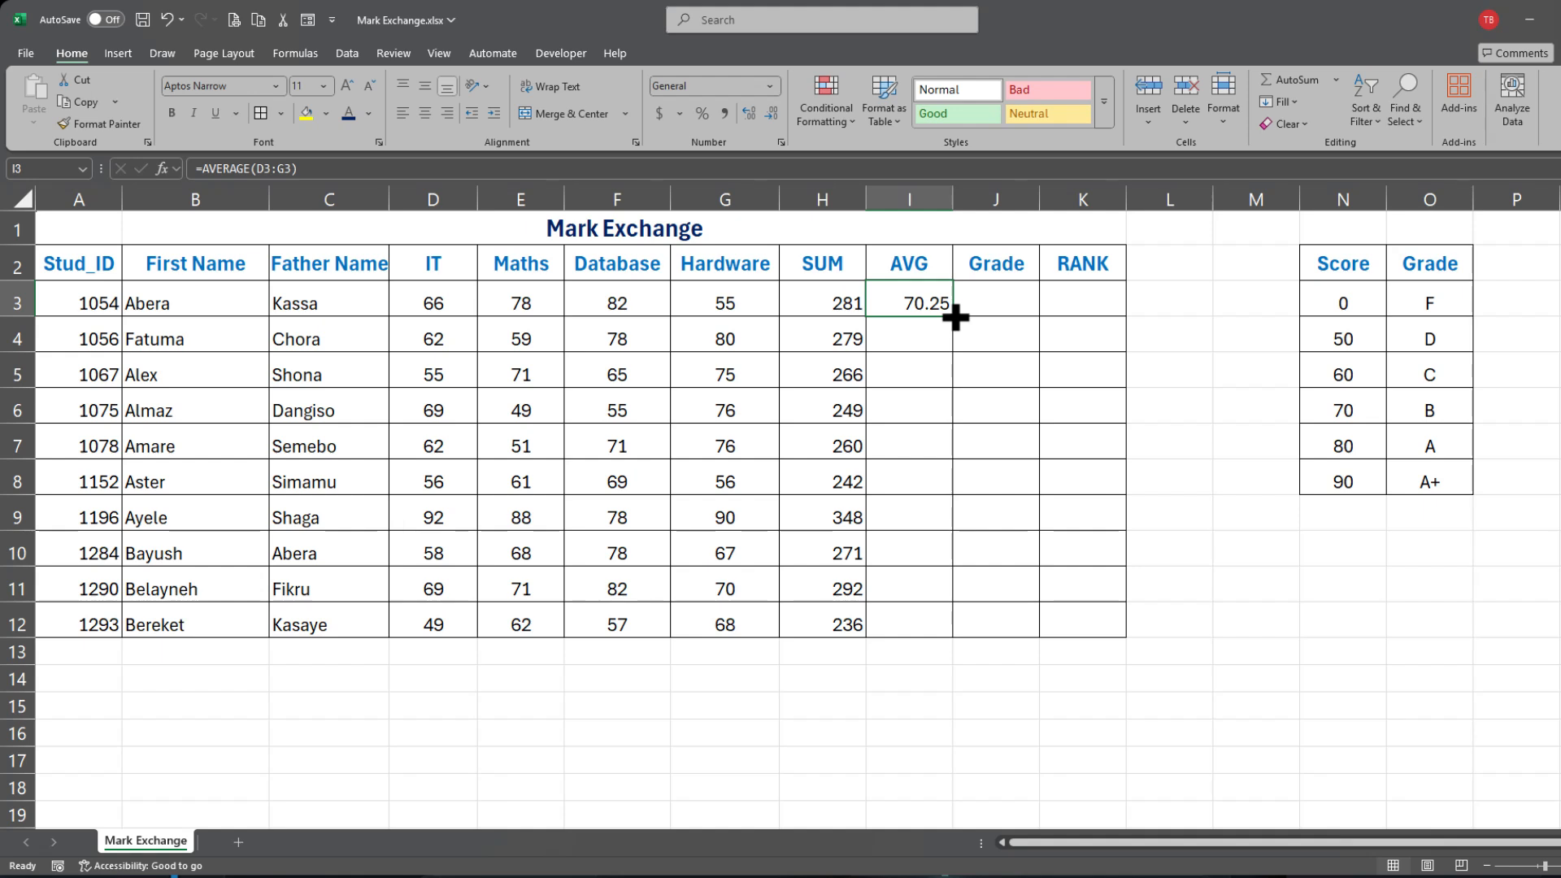
left_click_drag(951, 316, 952, 640)
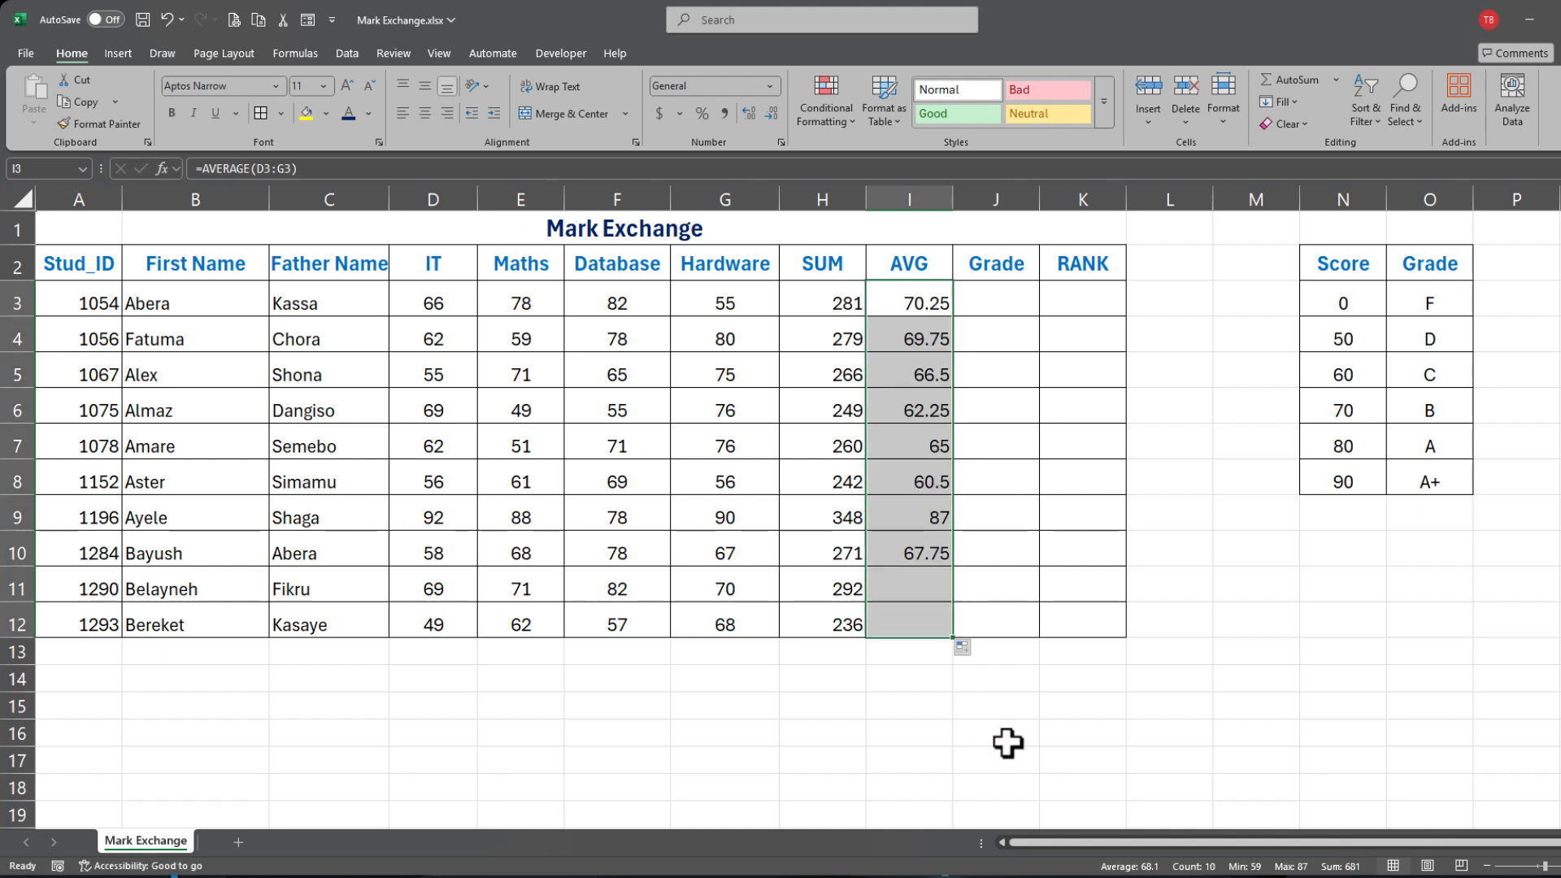
left_click(1090, 544)
Step: Show the ten averages in I3:I12 with one decimal place, 70.3 down to 59.0
left_click_drag(916, 300, 917, 627)
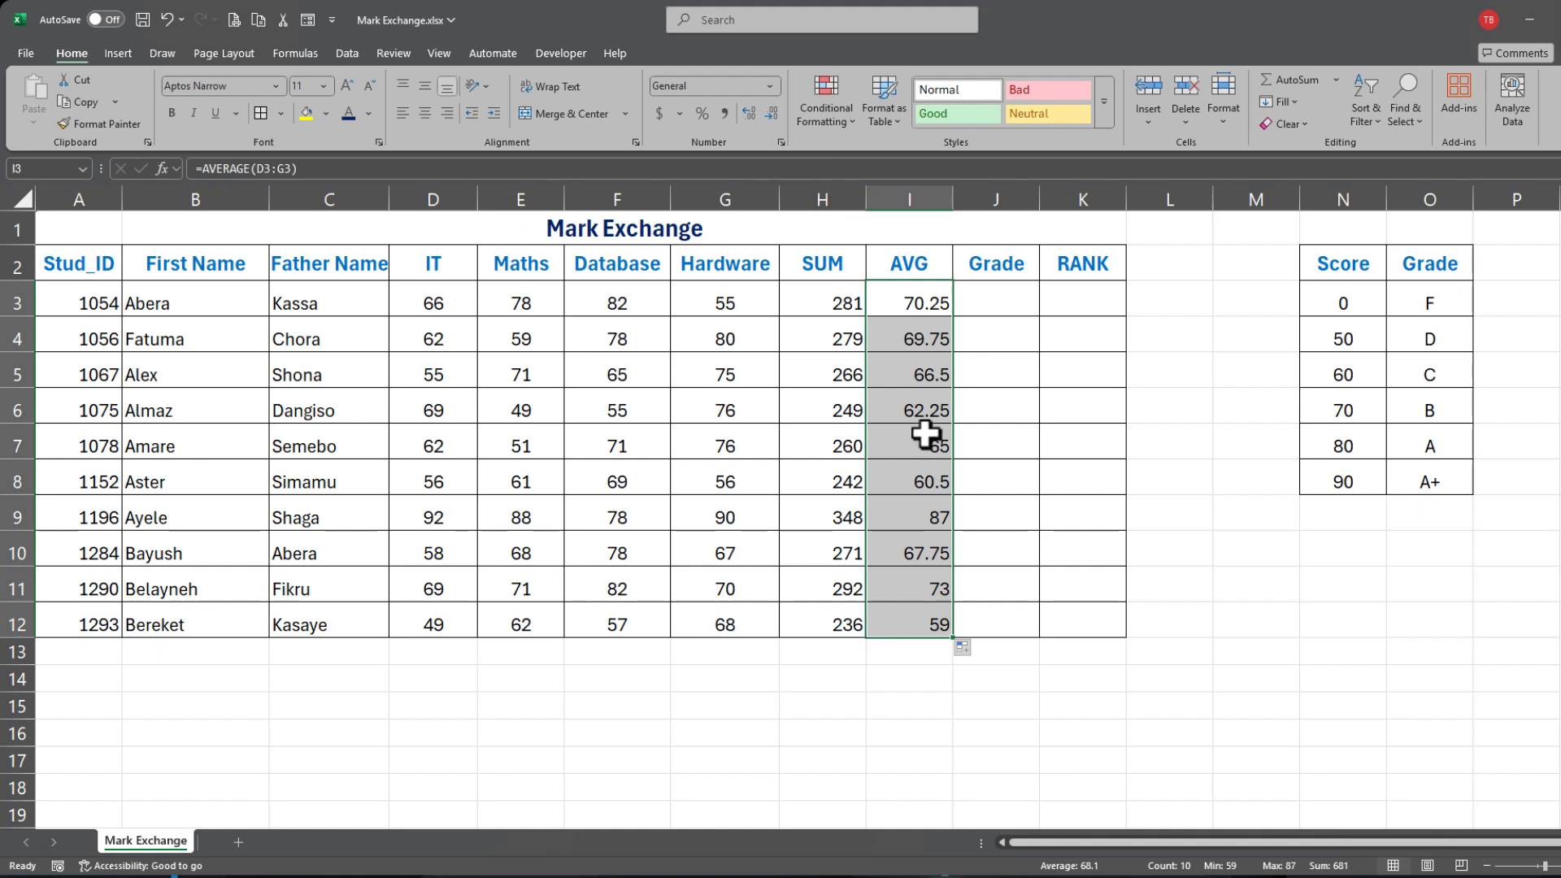
left_click(771, 115)
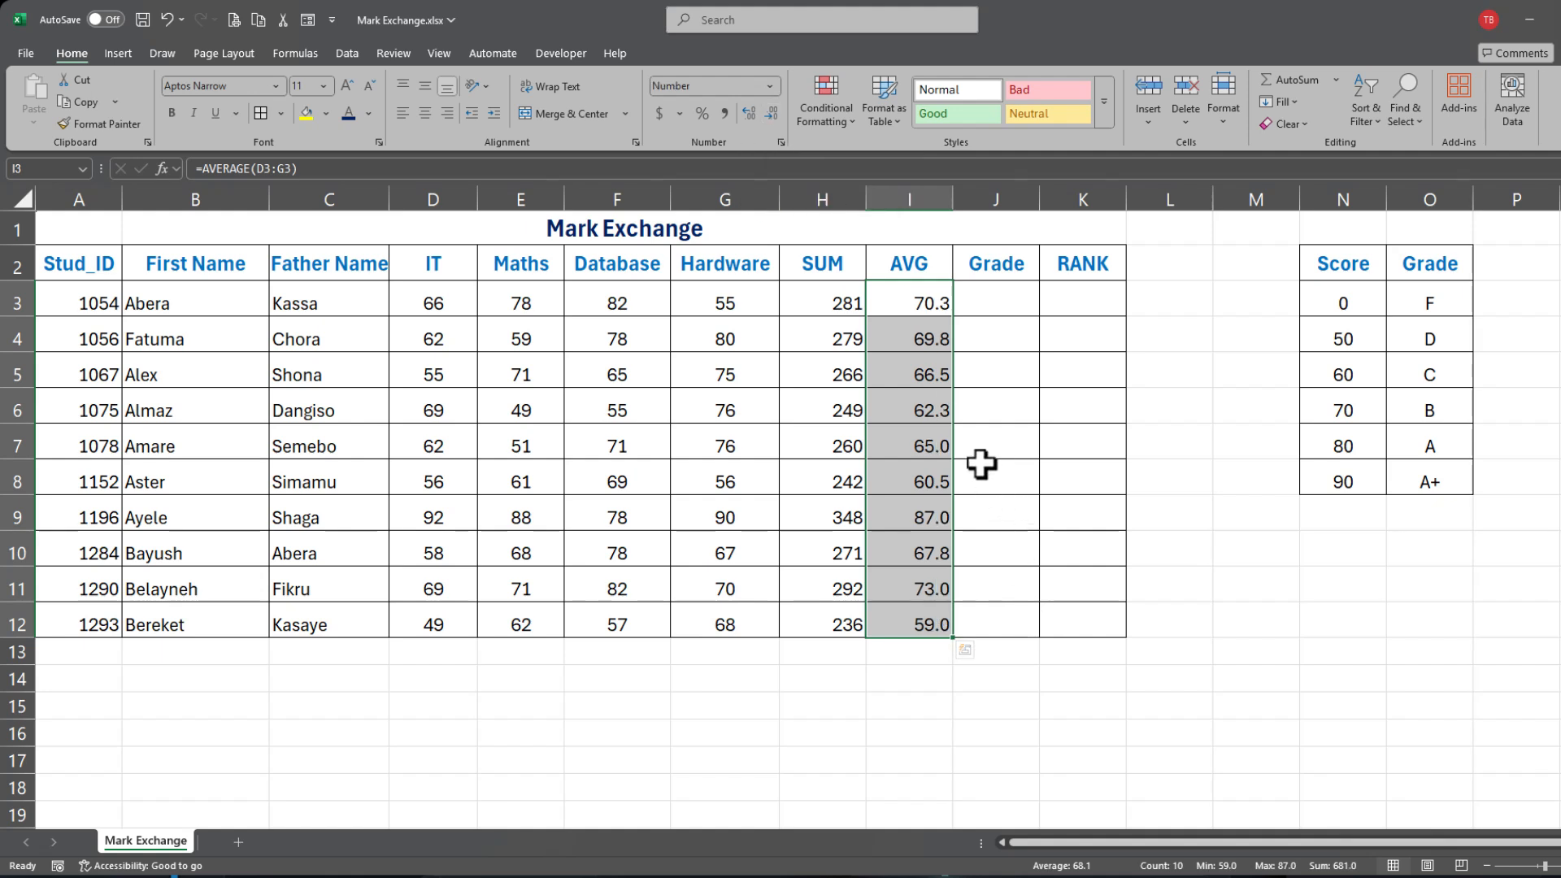
left_click(995, 343)
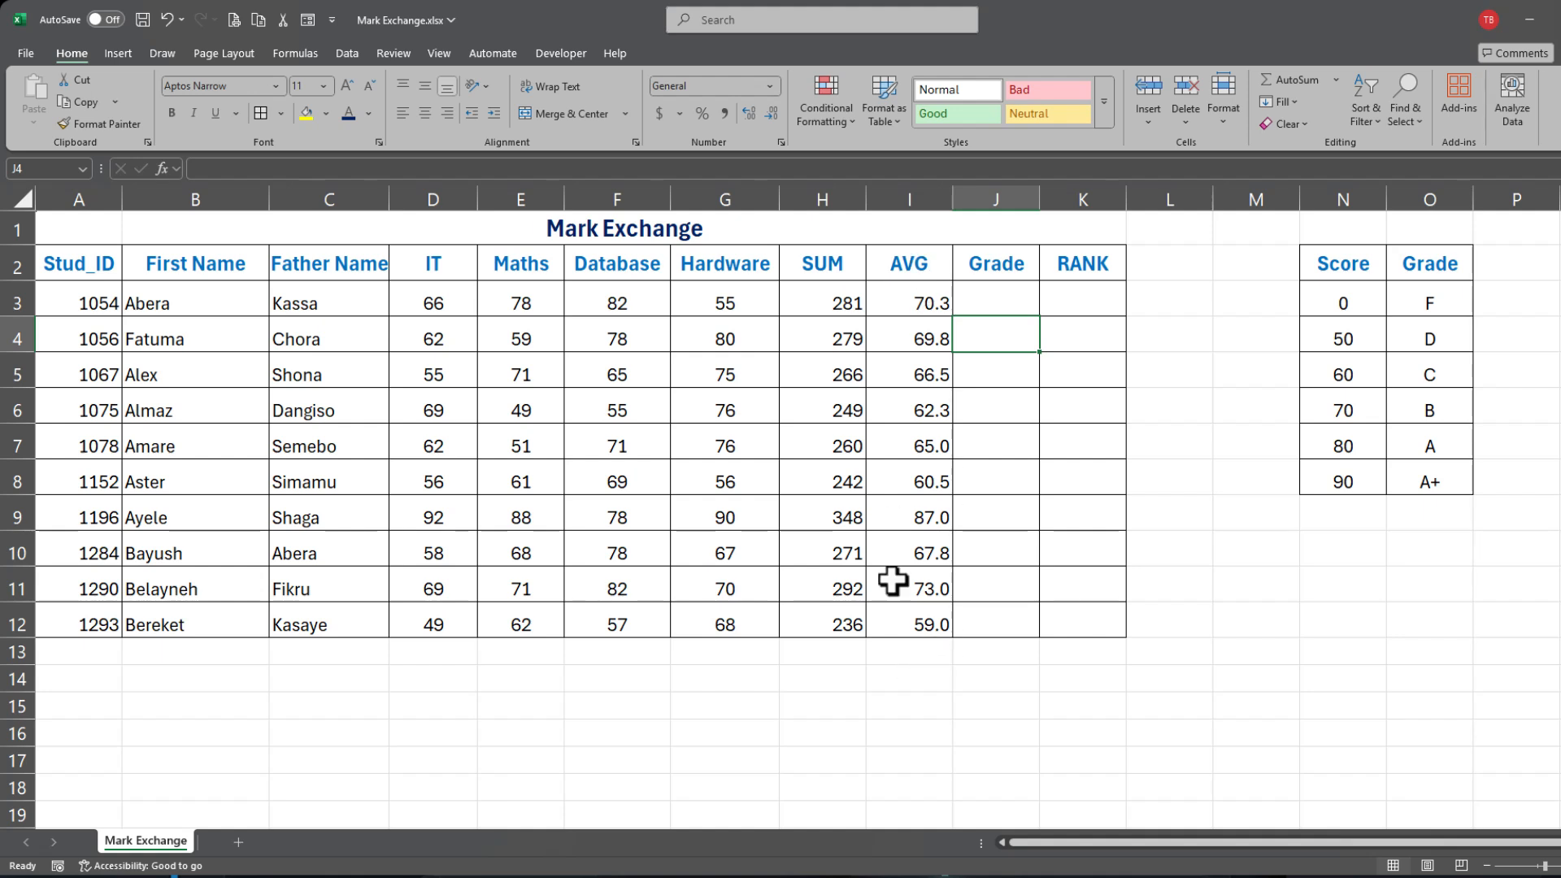
left_click(991, 303)
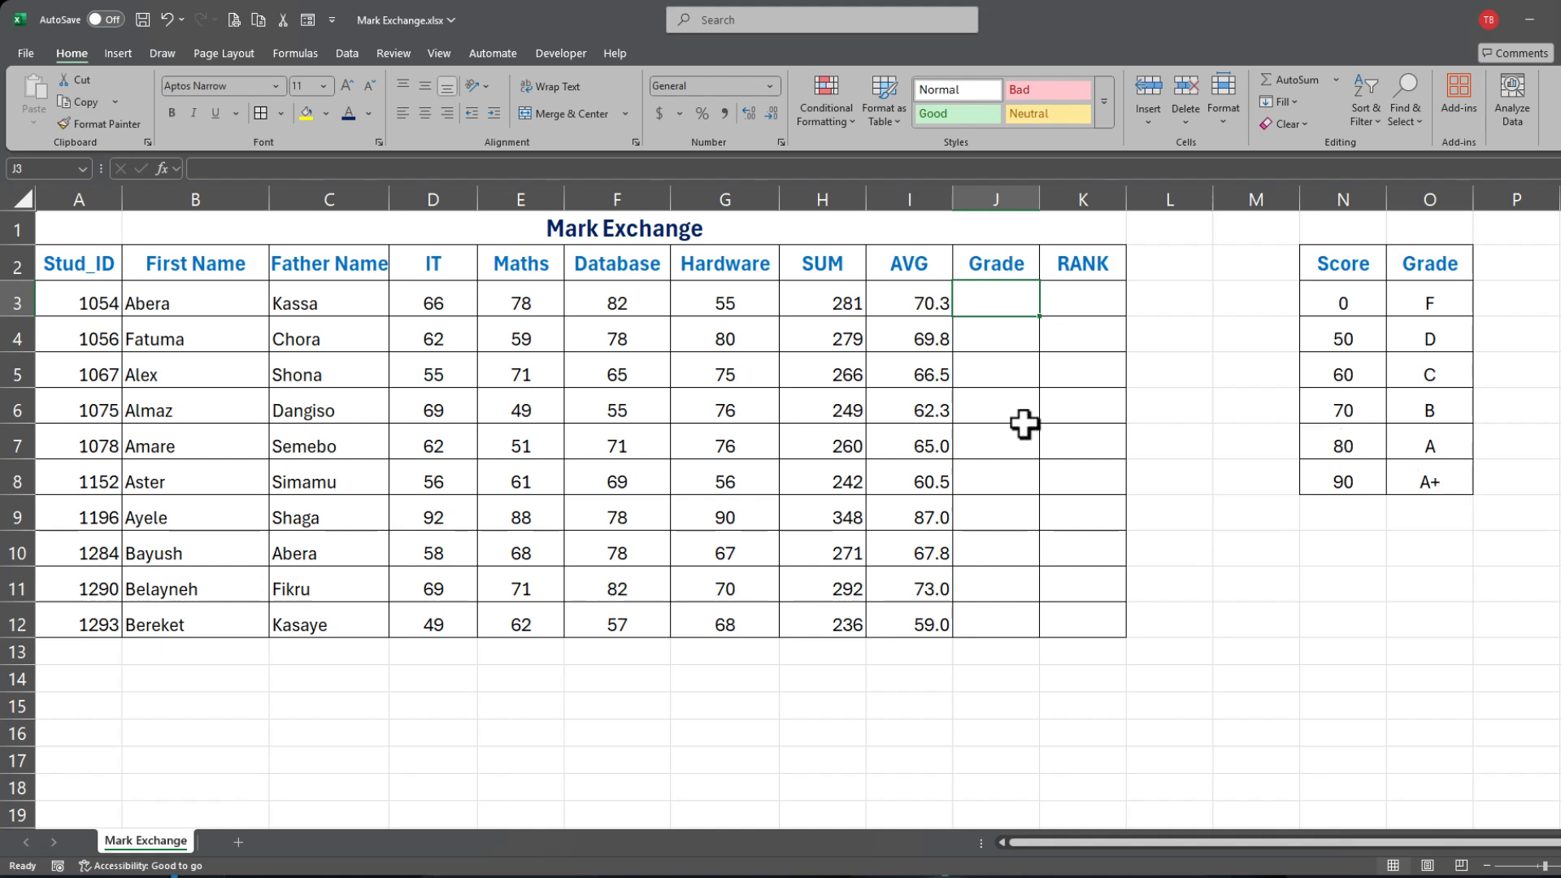
type("=")
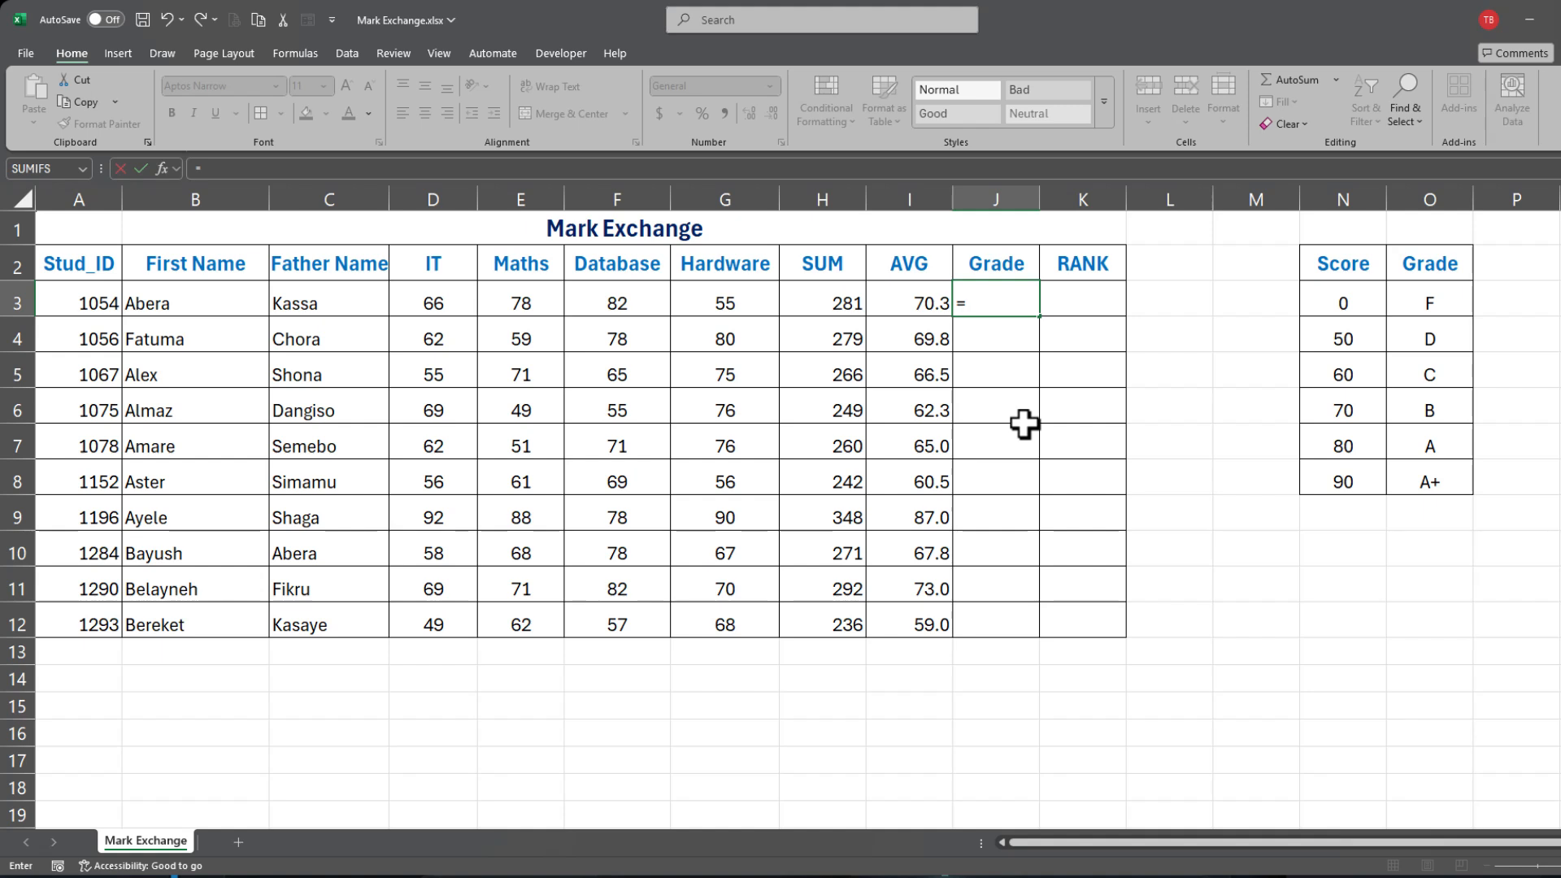
type("if")
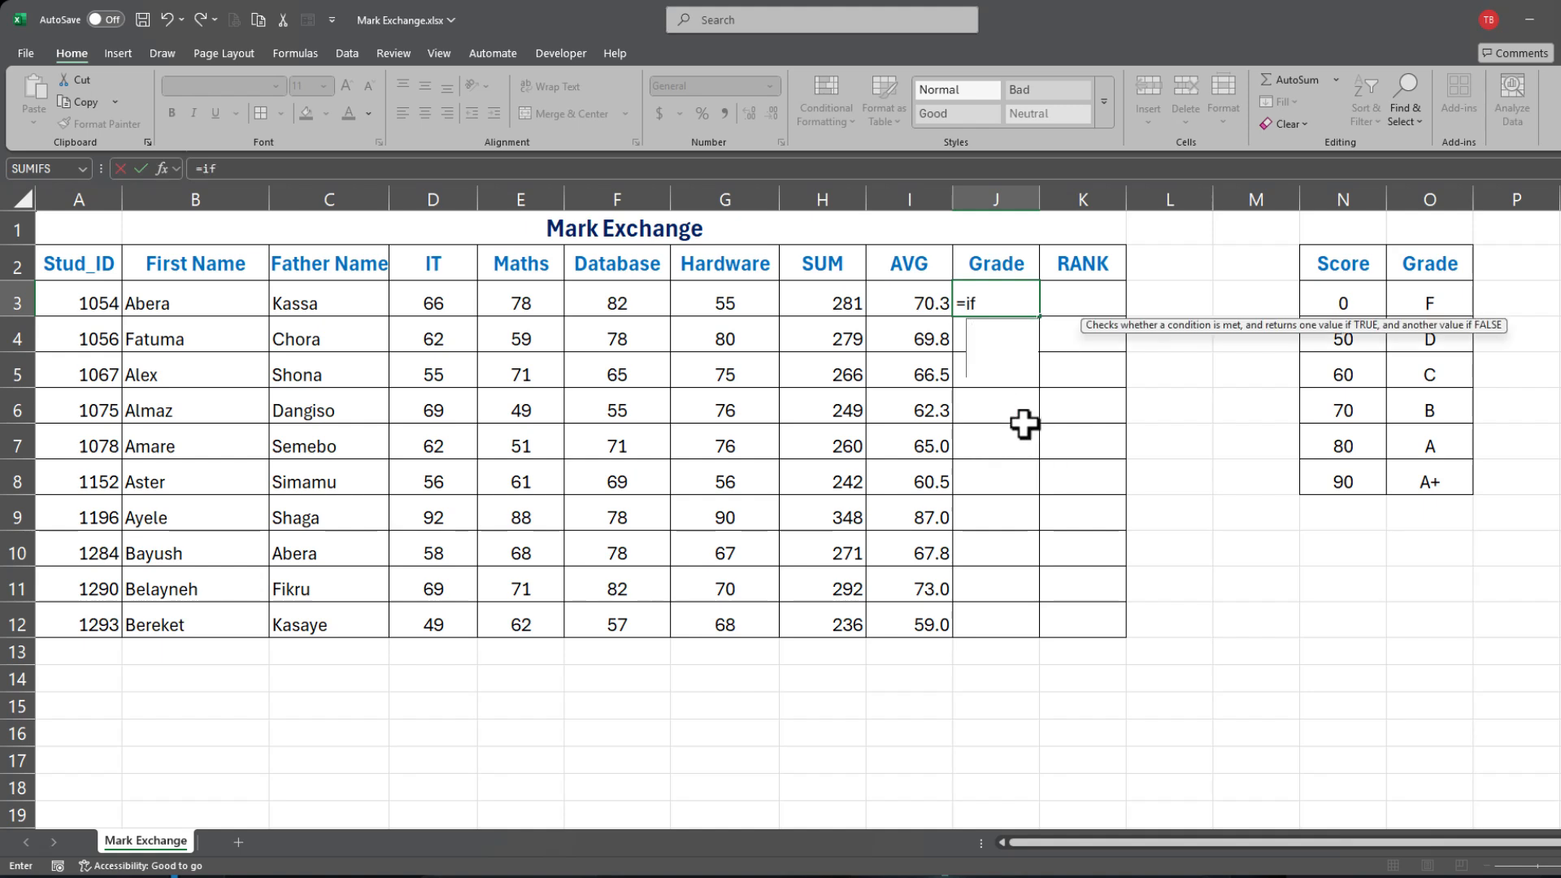
key("Tab")
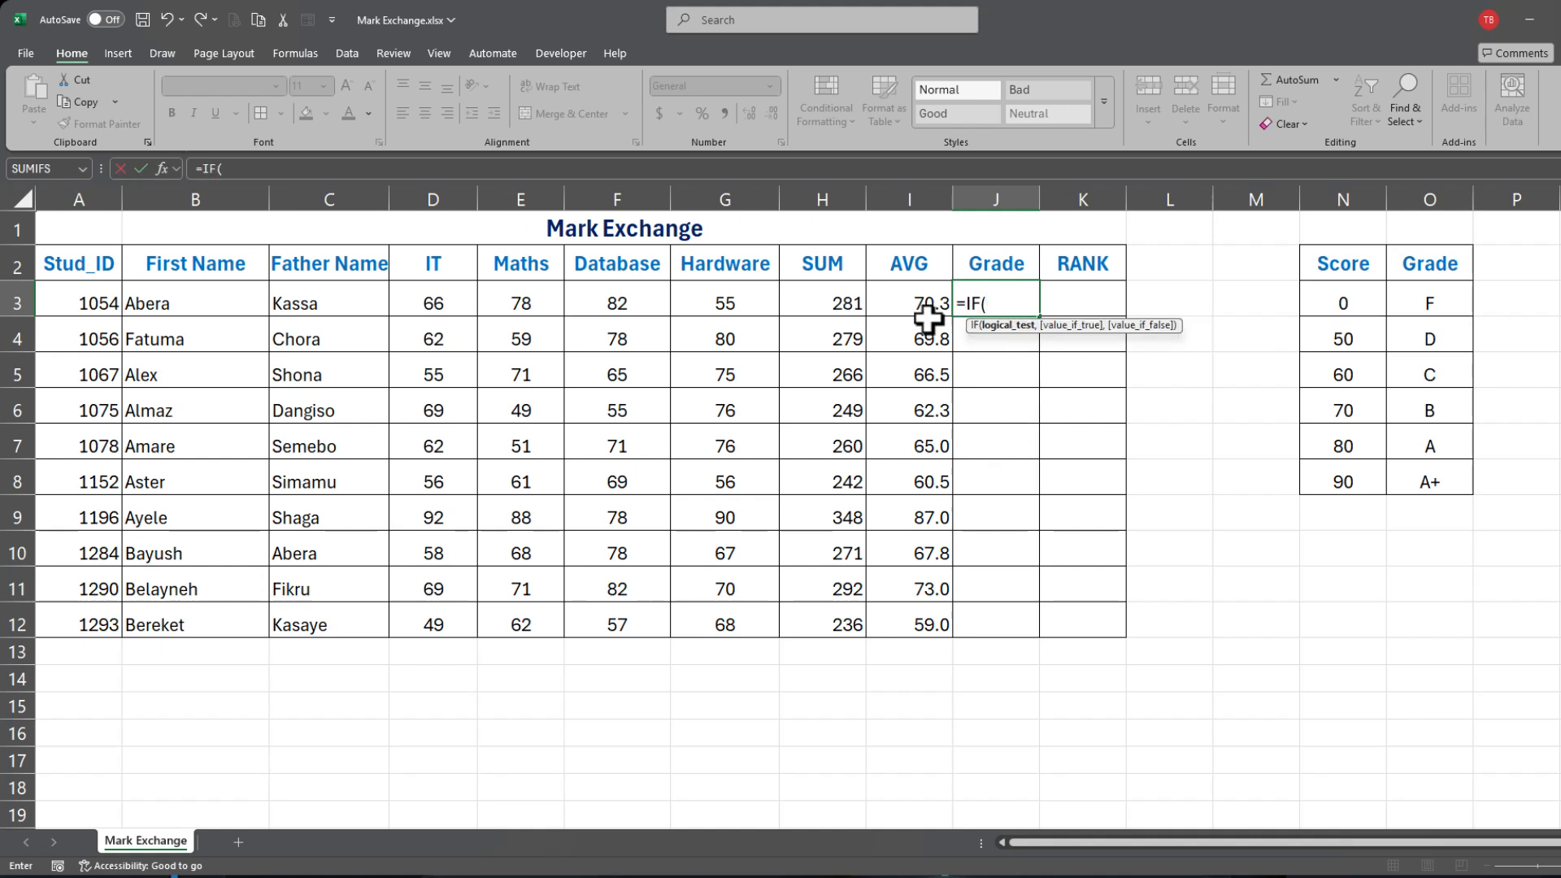
left_click(909, 303)
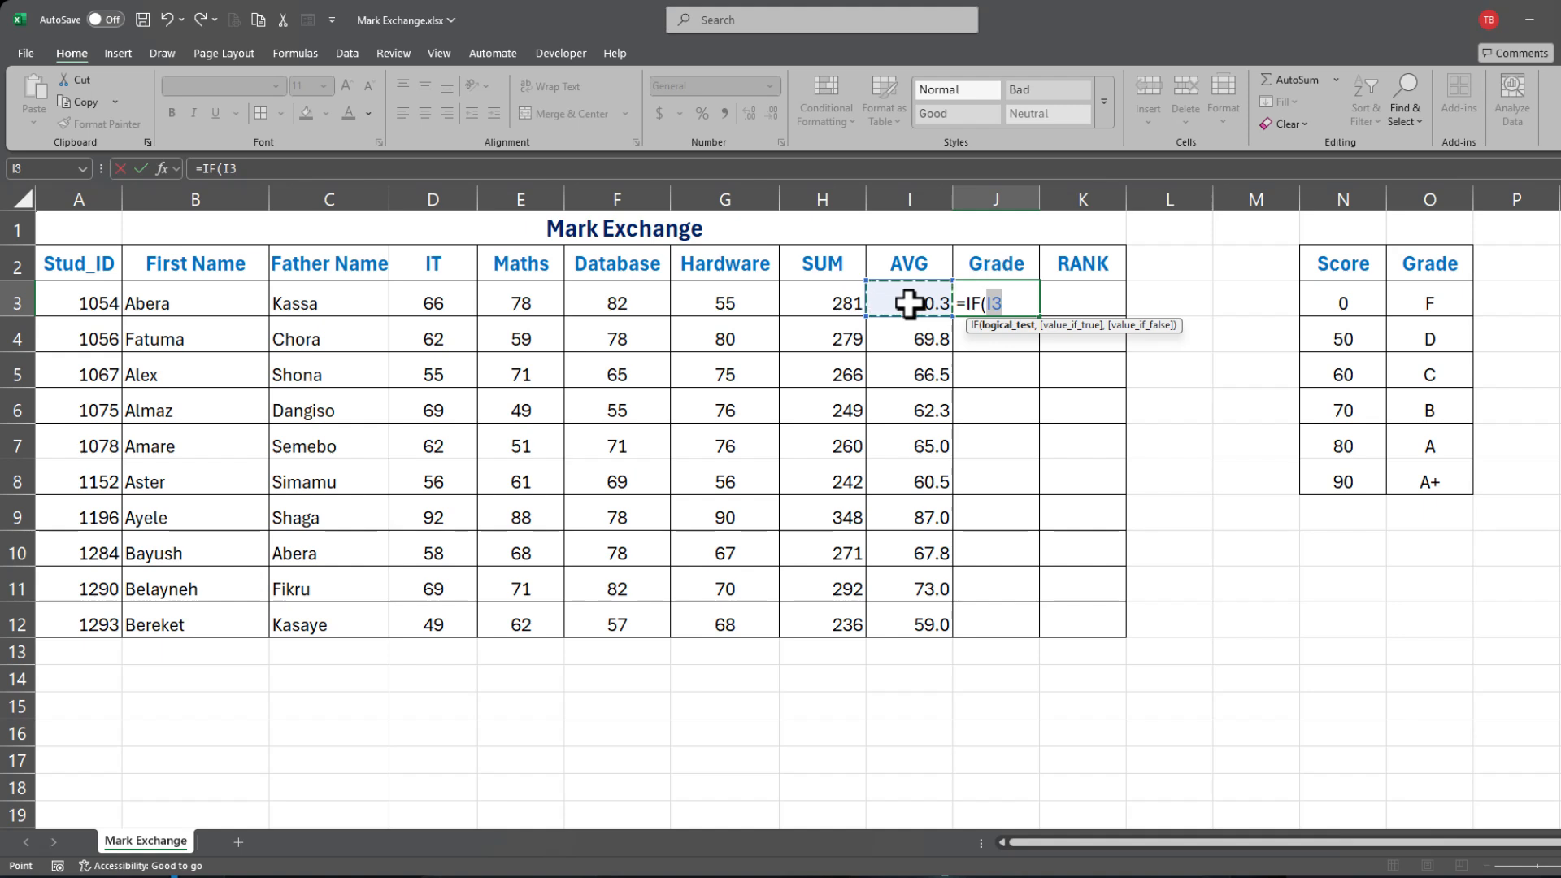
type(">=0,")
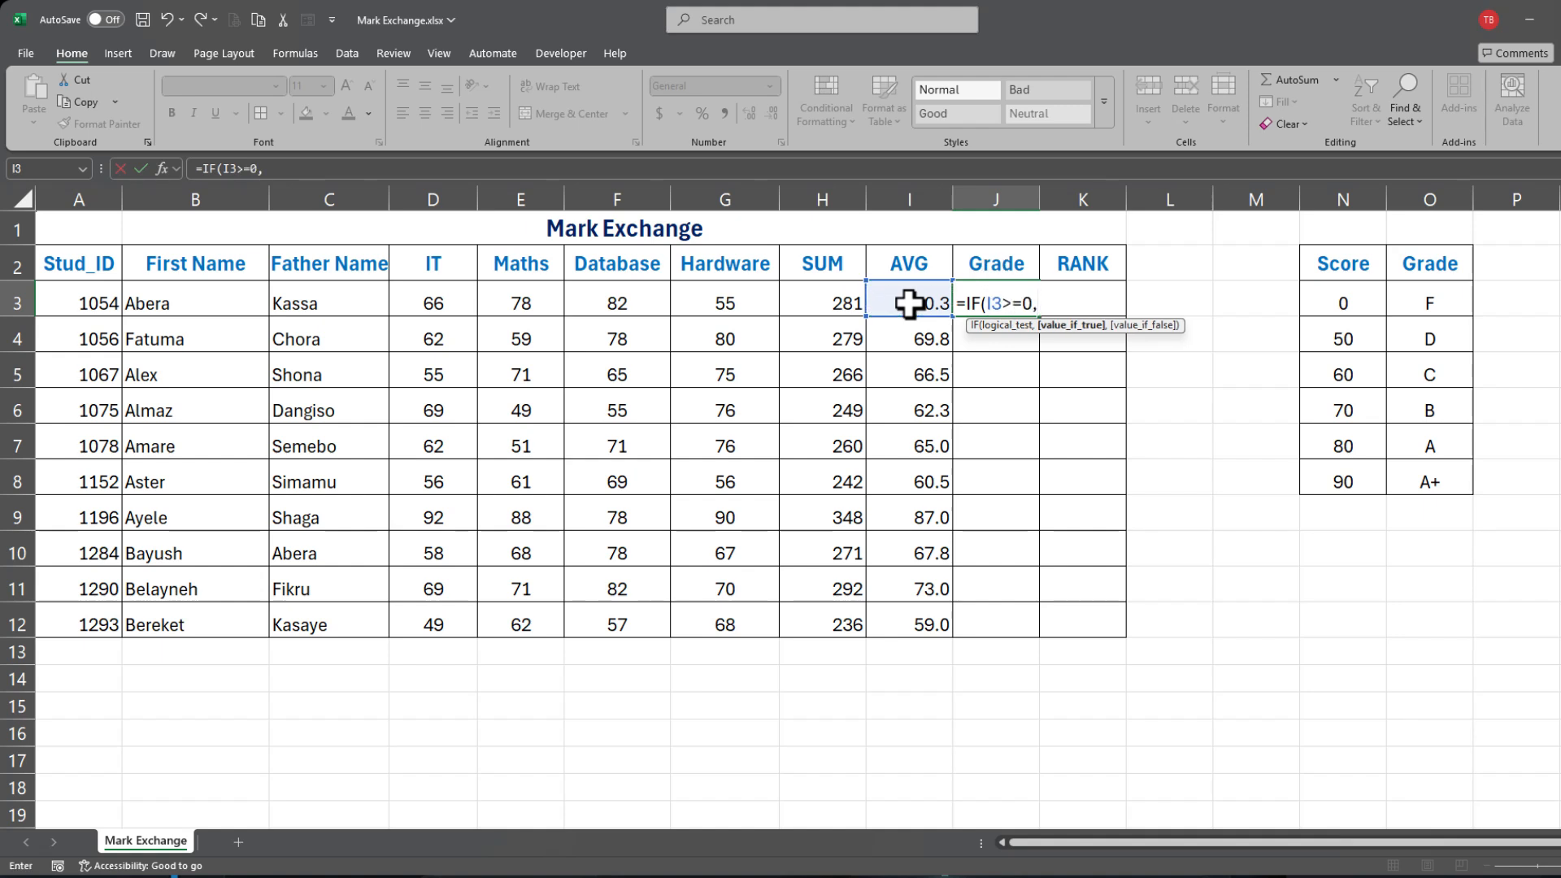
type("\"F\",if")
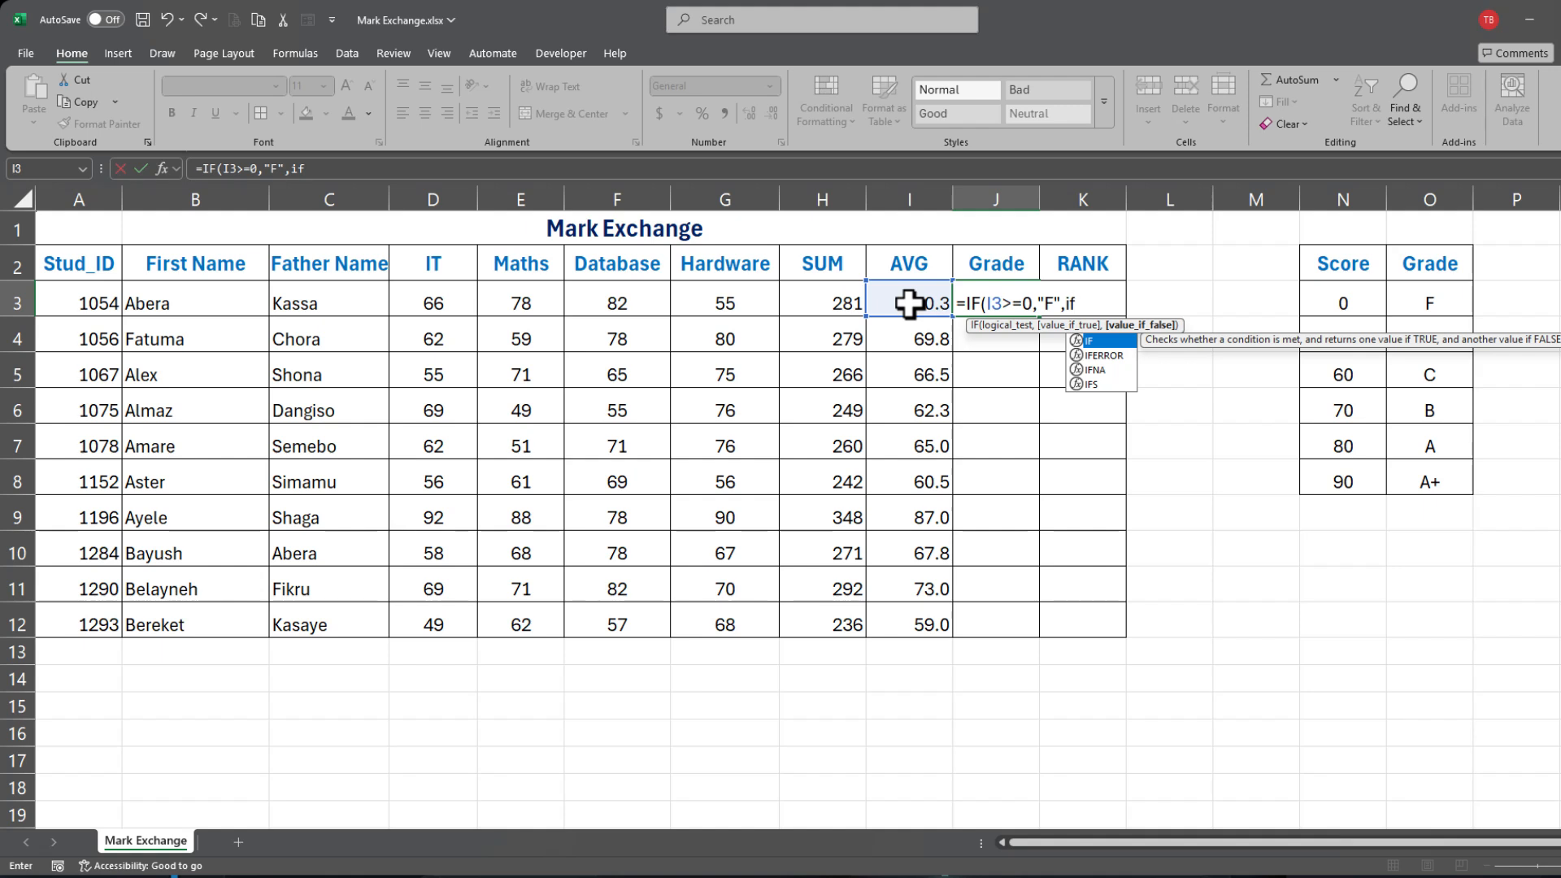
key("BackSpace")
key("Escape")
key("Escape")
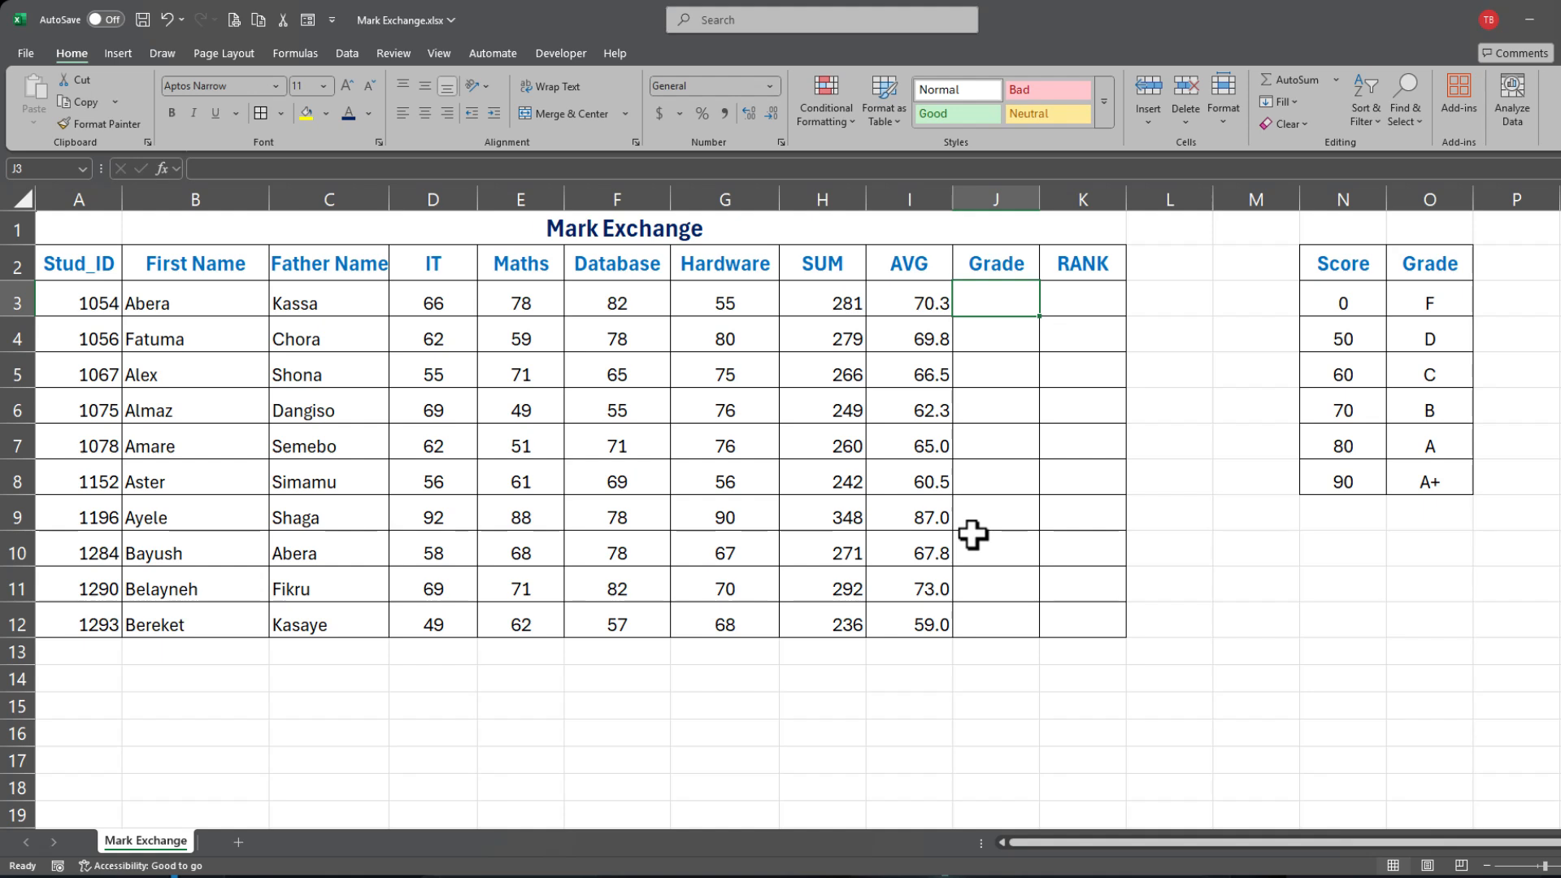
Step: Begin =VLOOKUP(I3,N3:O8 in J3, matching the AVG against the score-grade table
type("=")
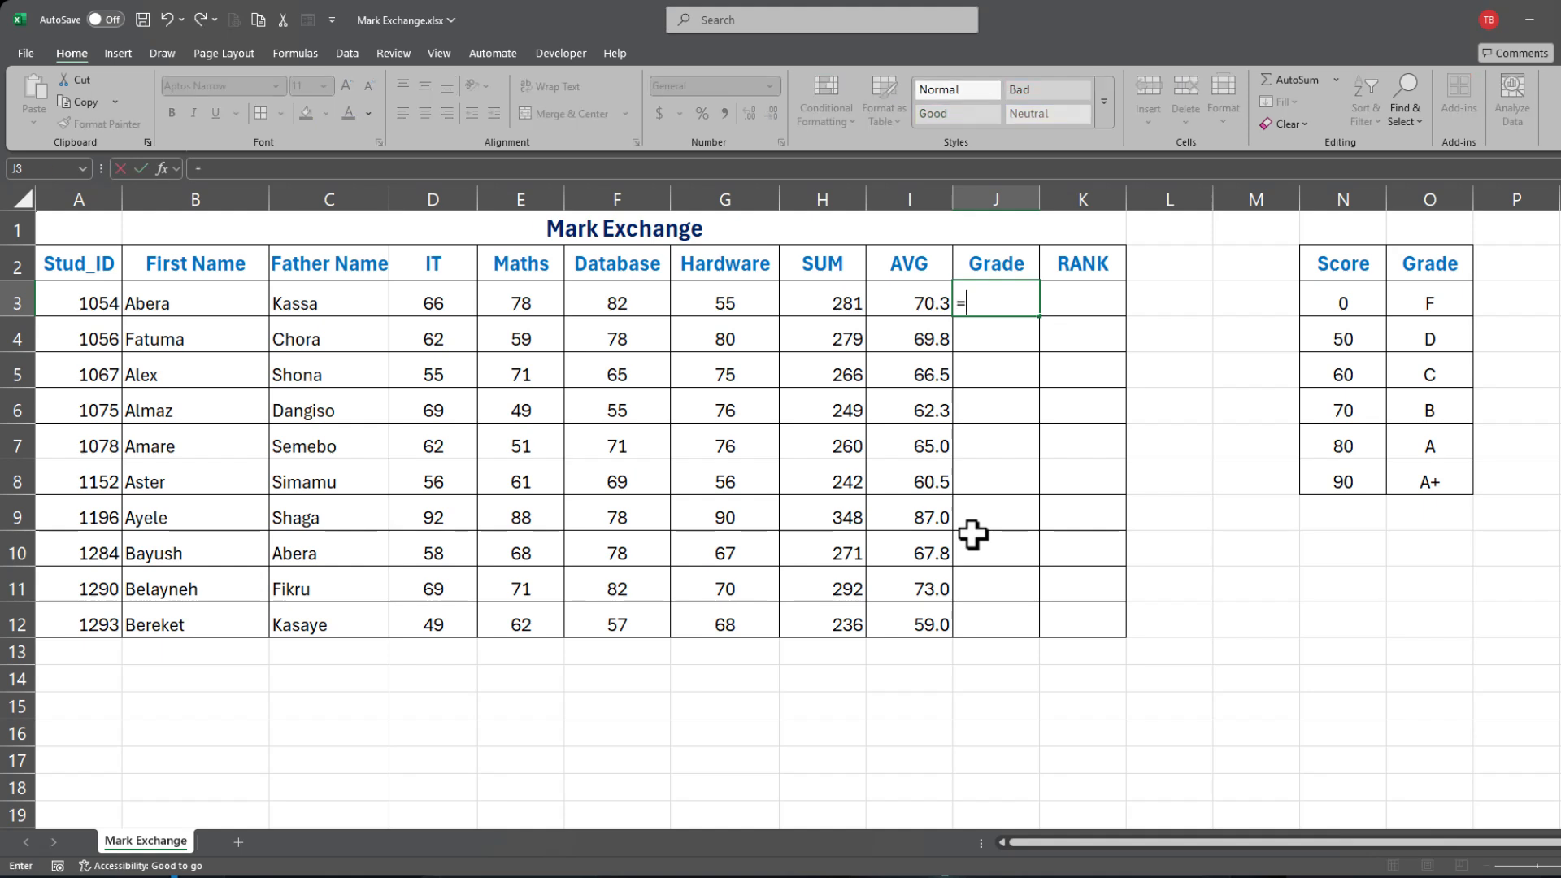
type("vlo")
key("Tab")
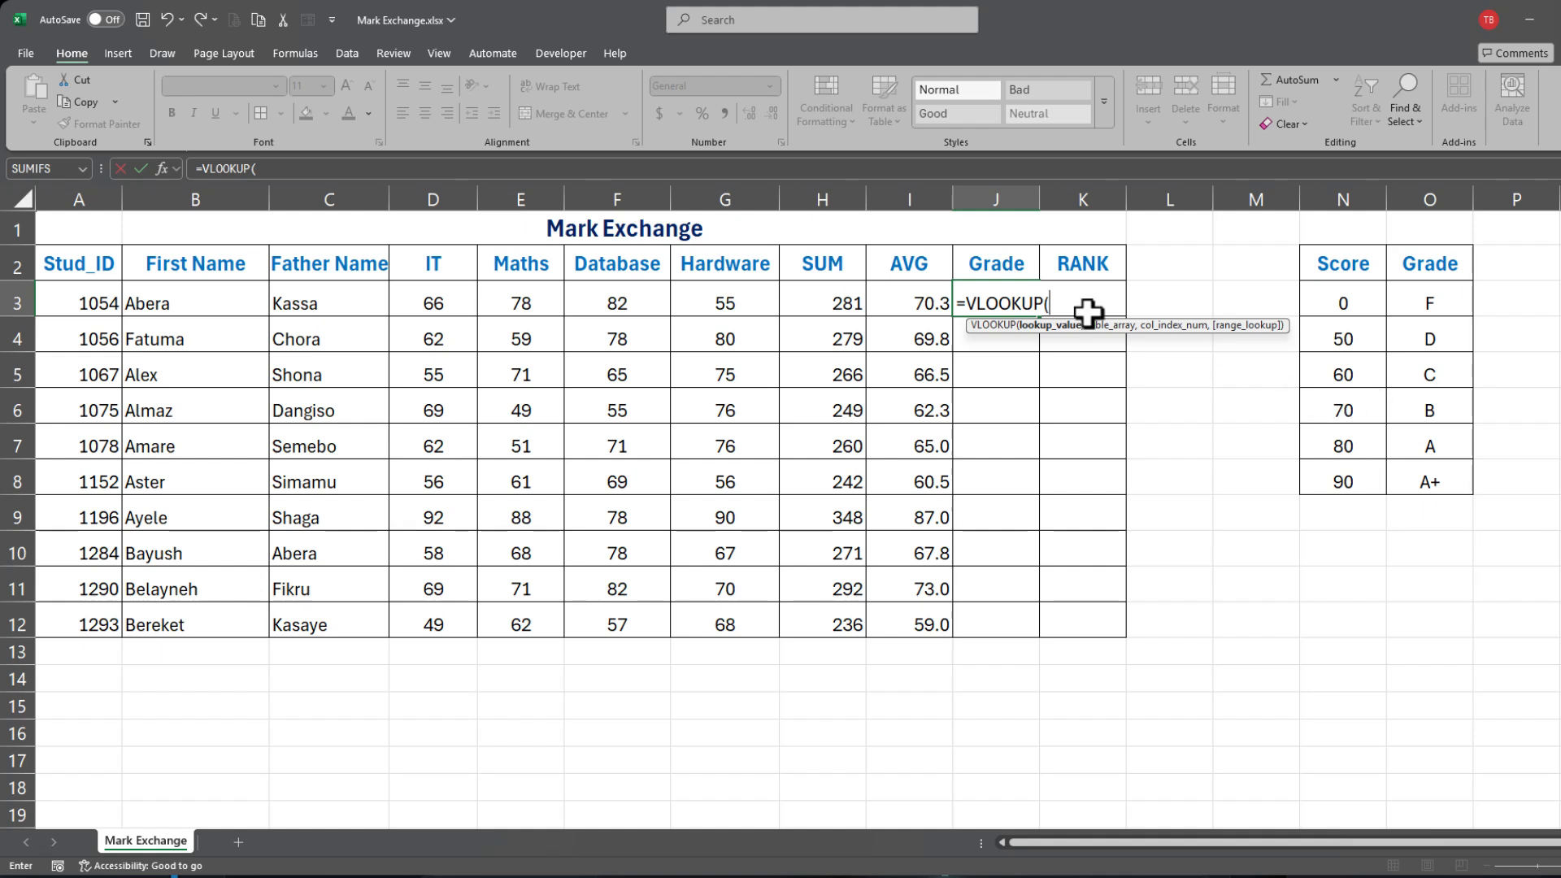
left_click(909, 302)
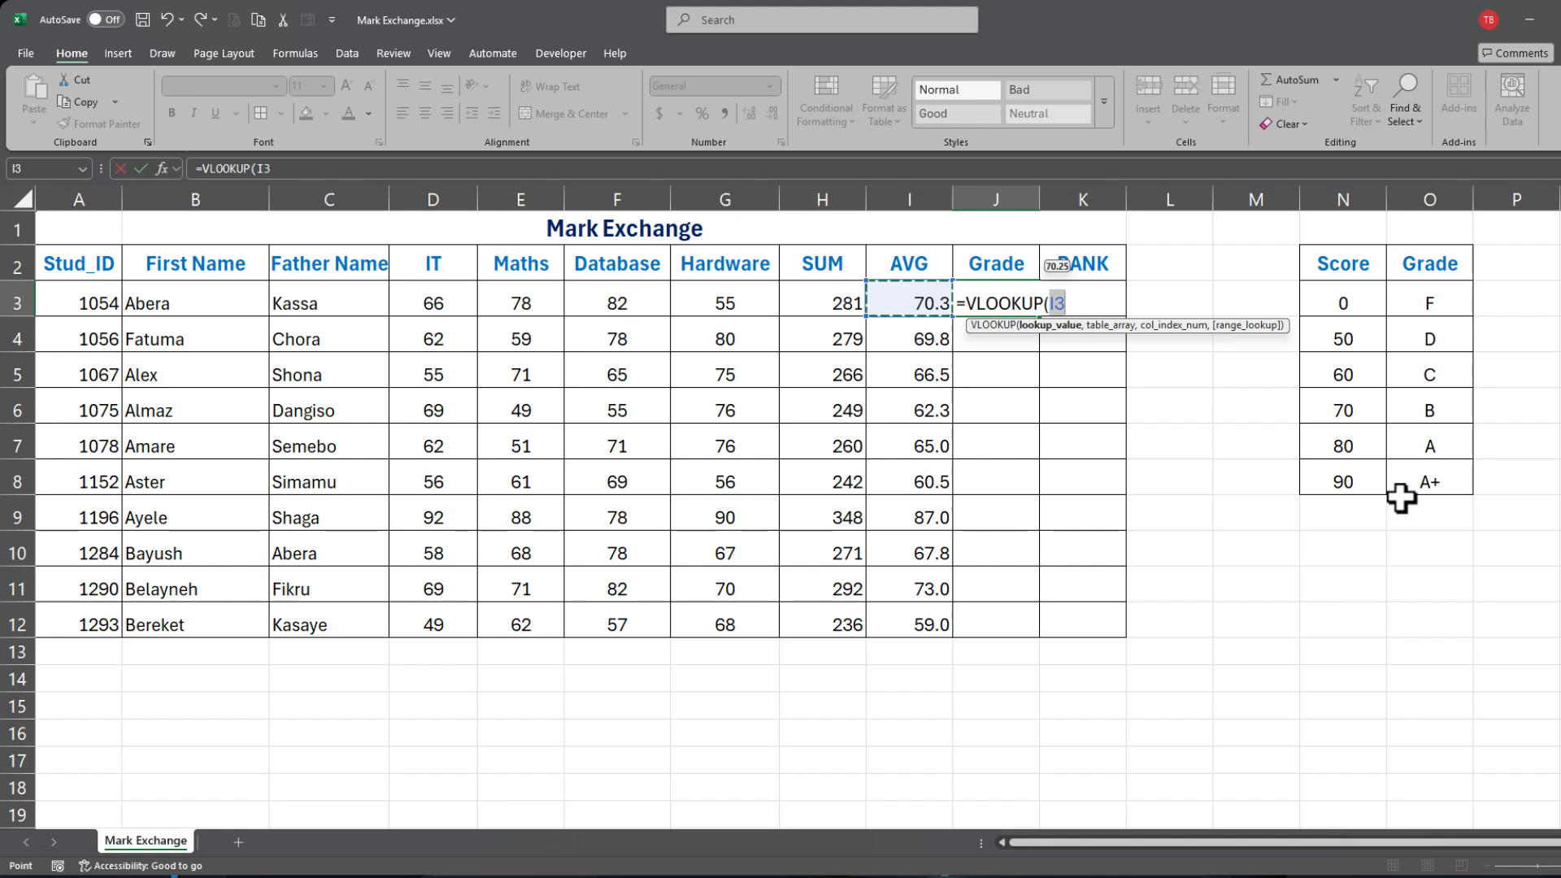
type(",")
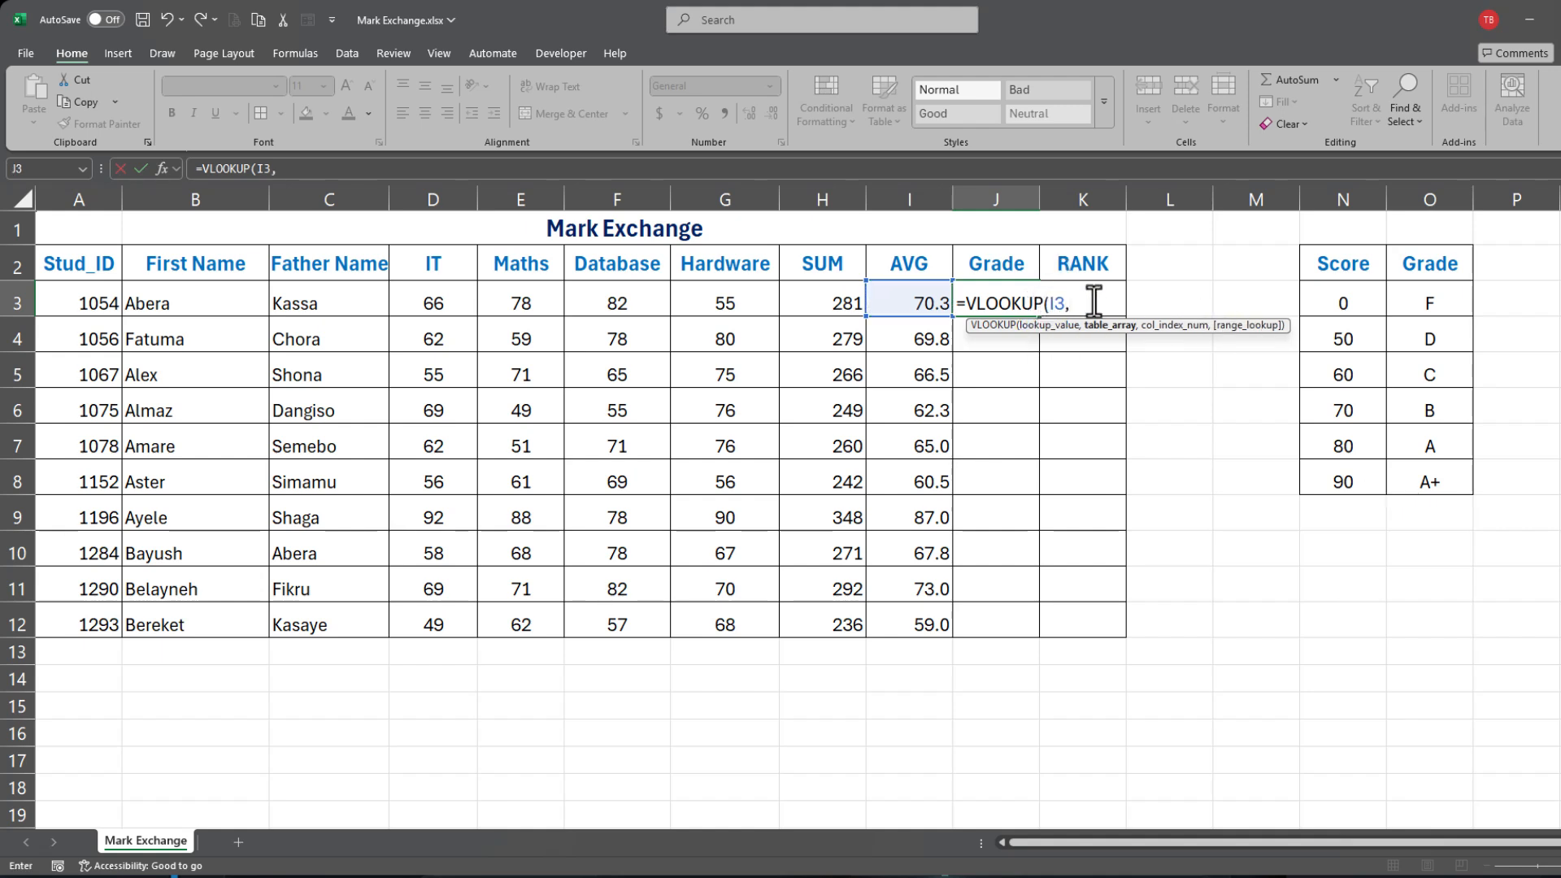
left_click(1332, 298)
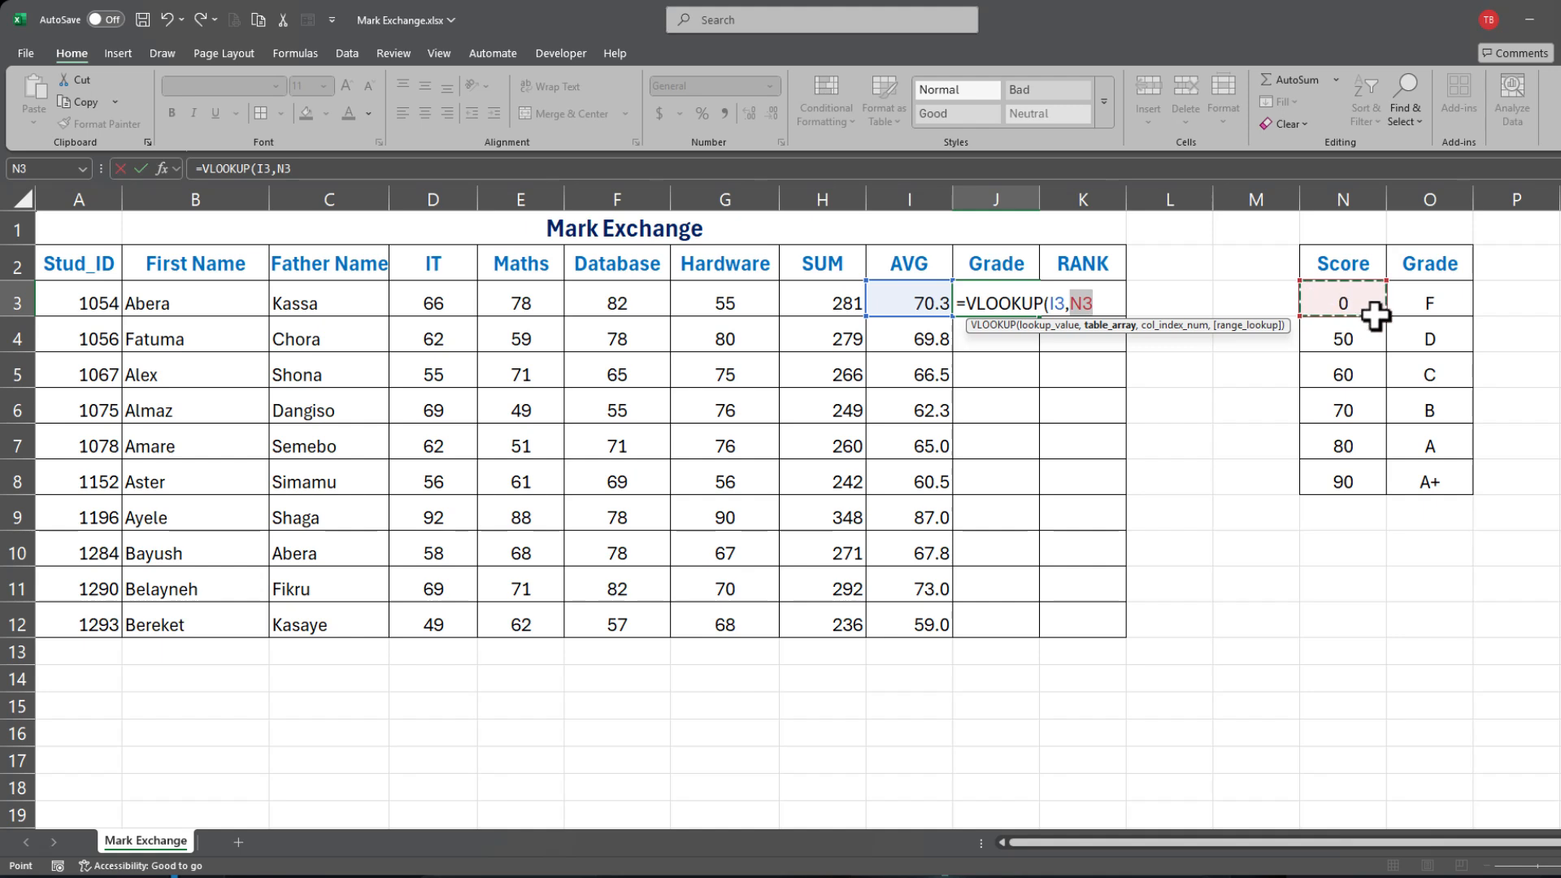
left_click_drag(1374, 316, 1413, 476)
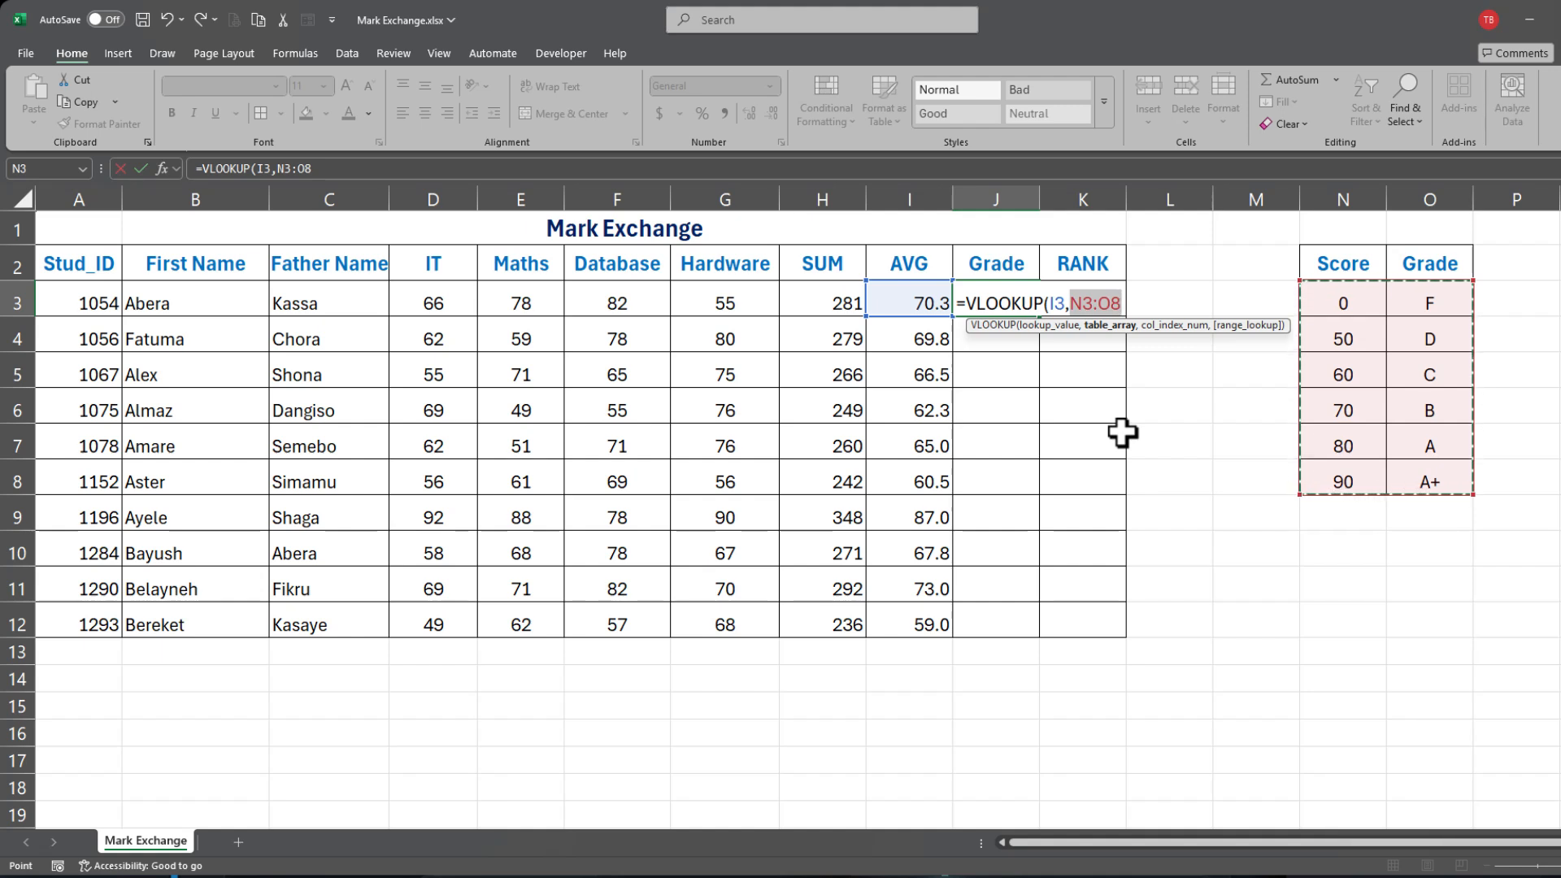
Step: Finish J3 as =VLOOKUP(I3,$N$3:$O$8,2,TRUE), showing grade B
key("F4")
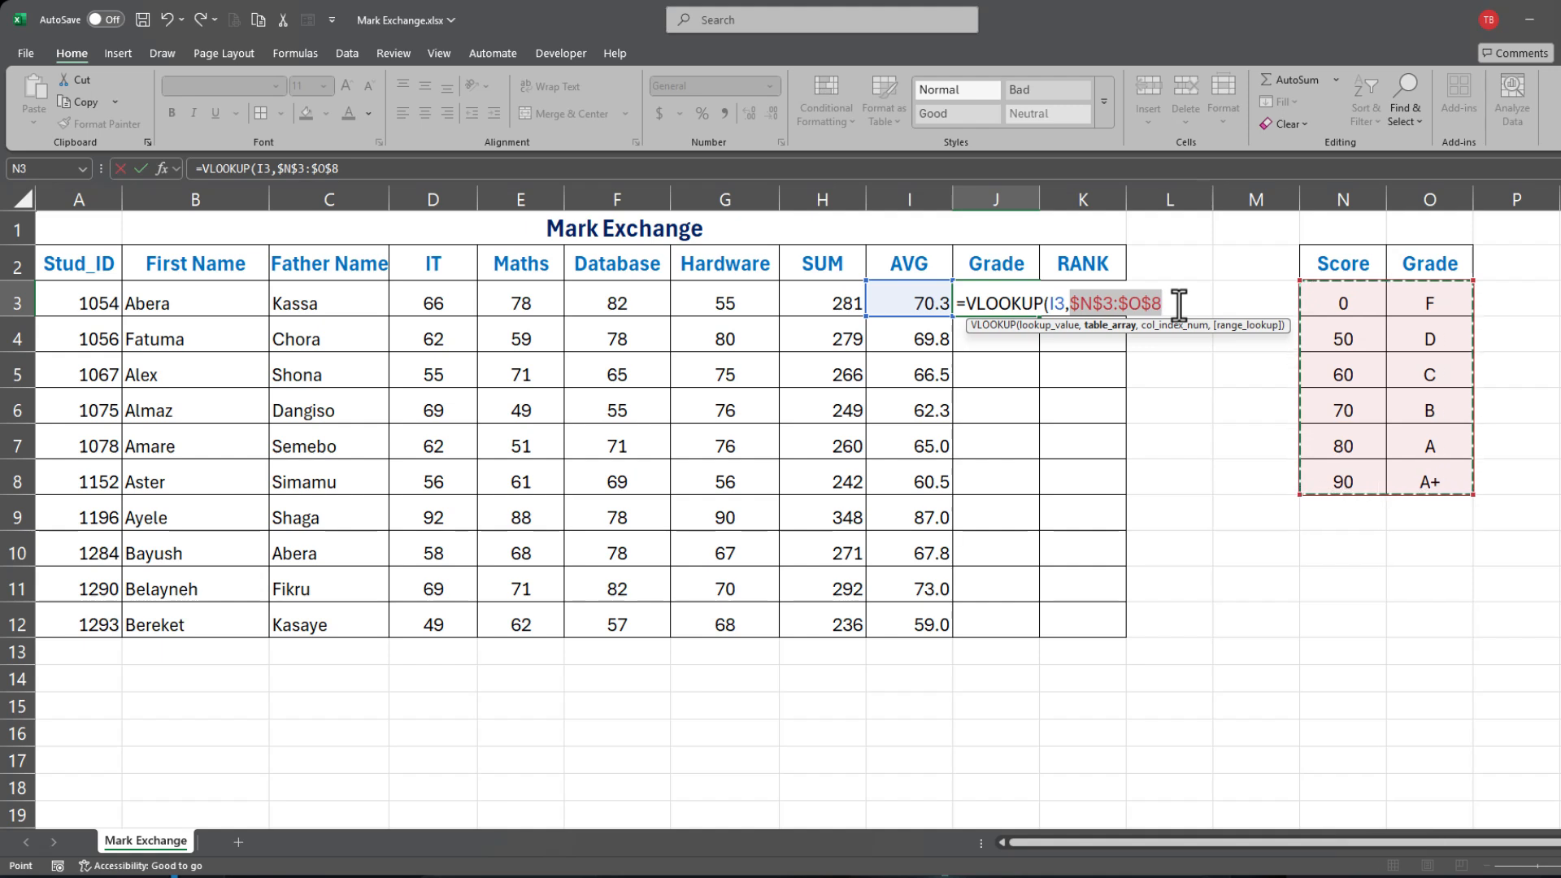
type(",")
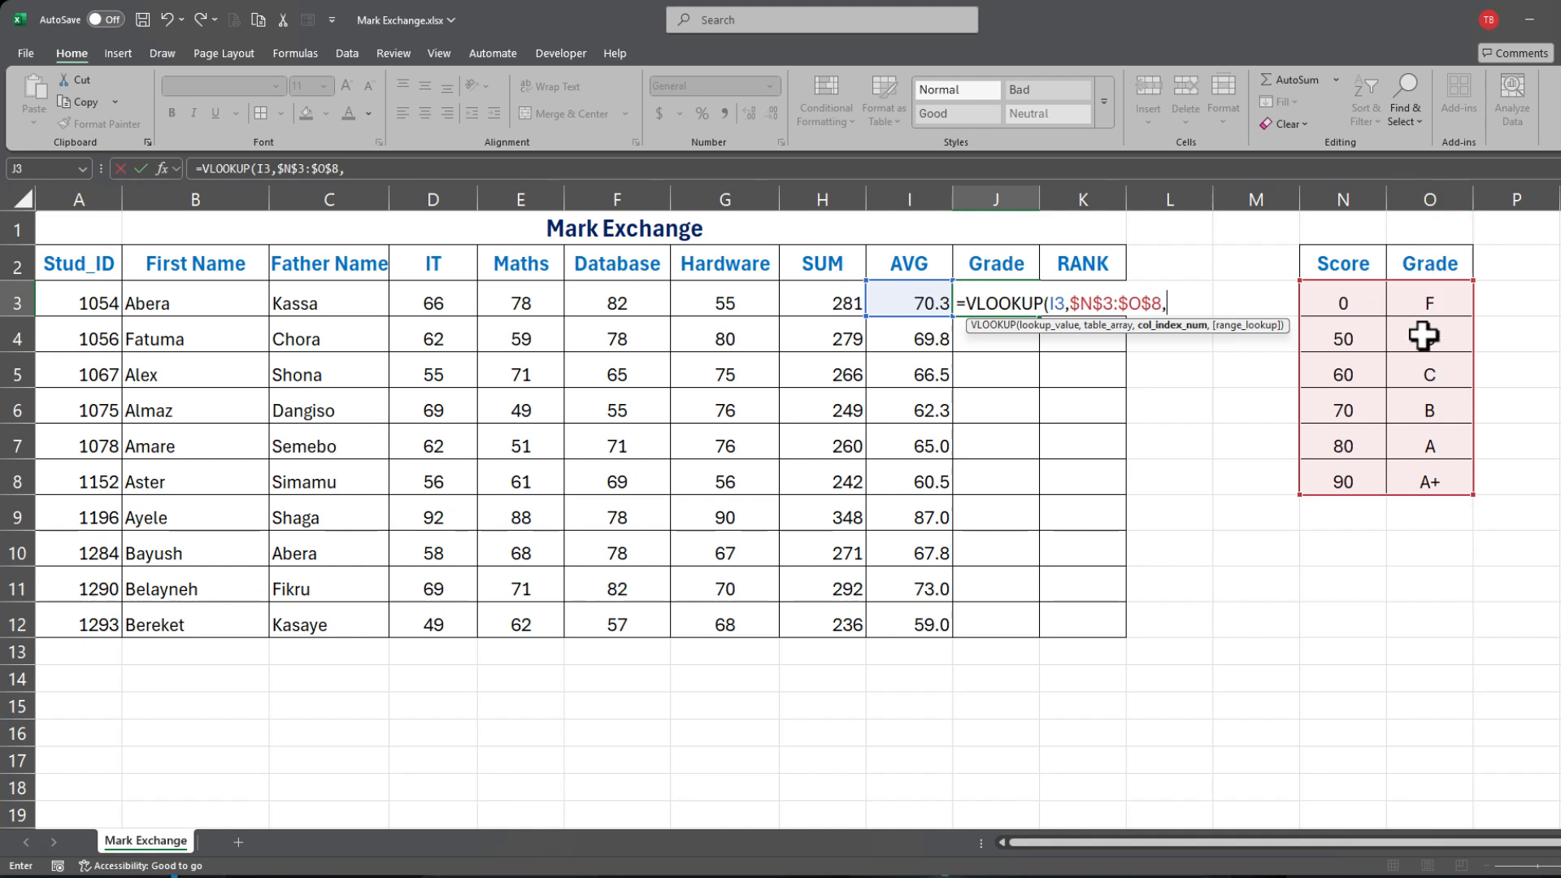
type("2,")
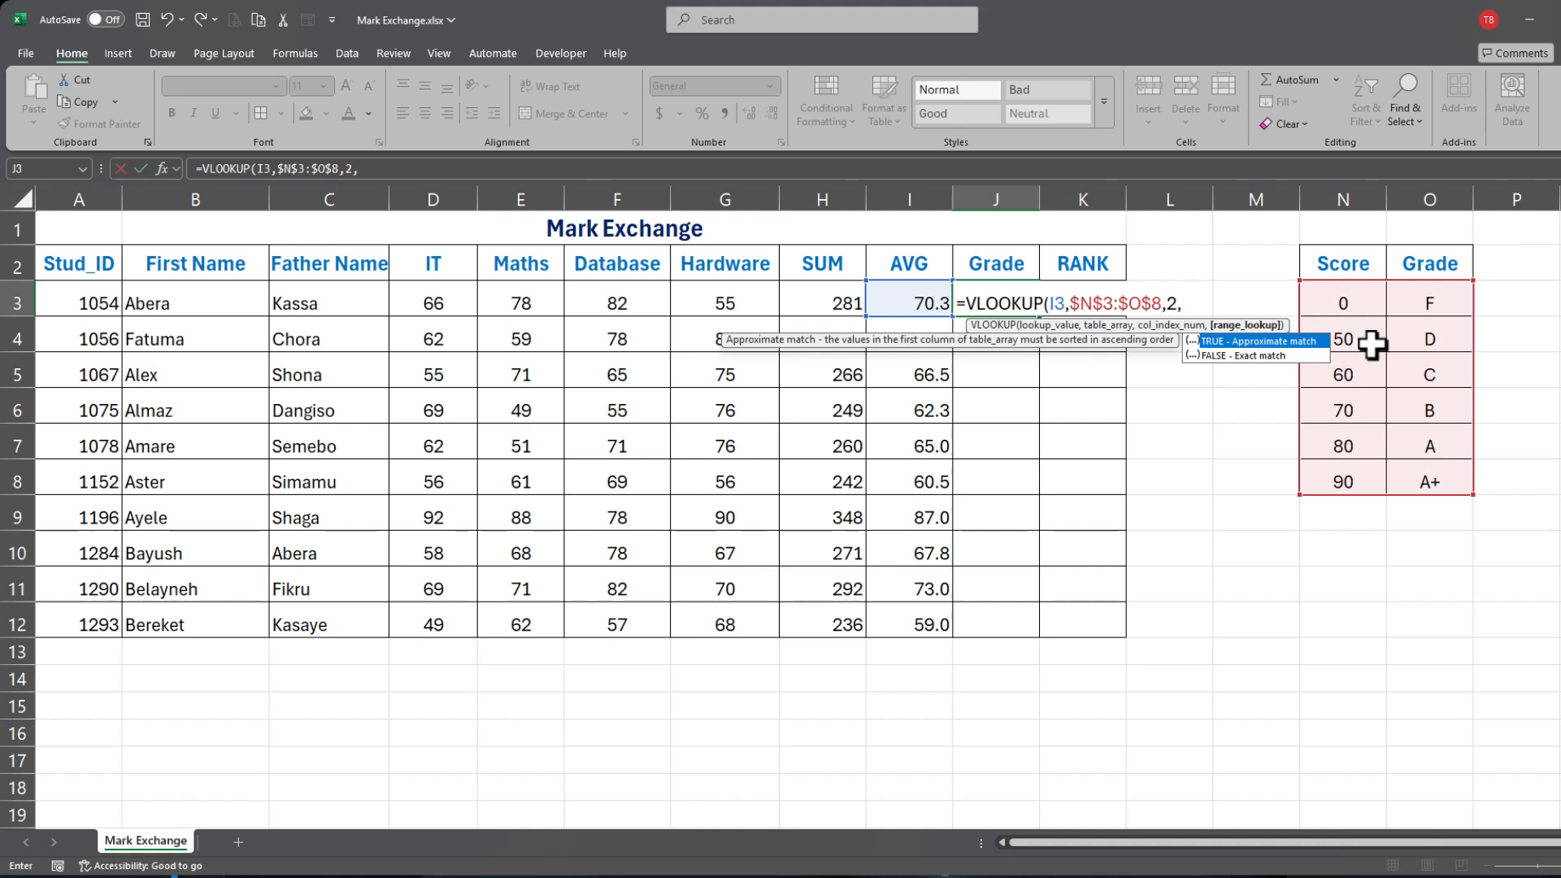
type("TRUE")
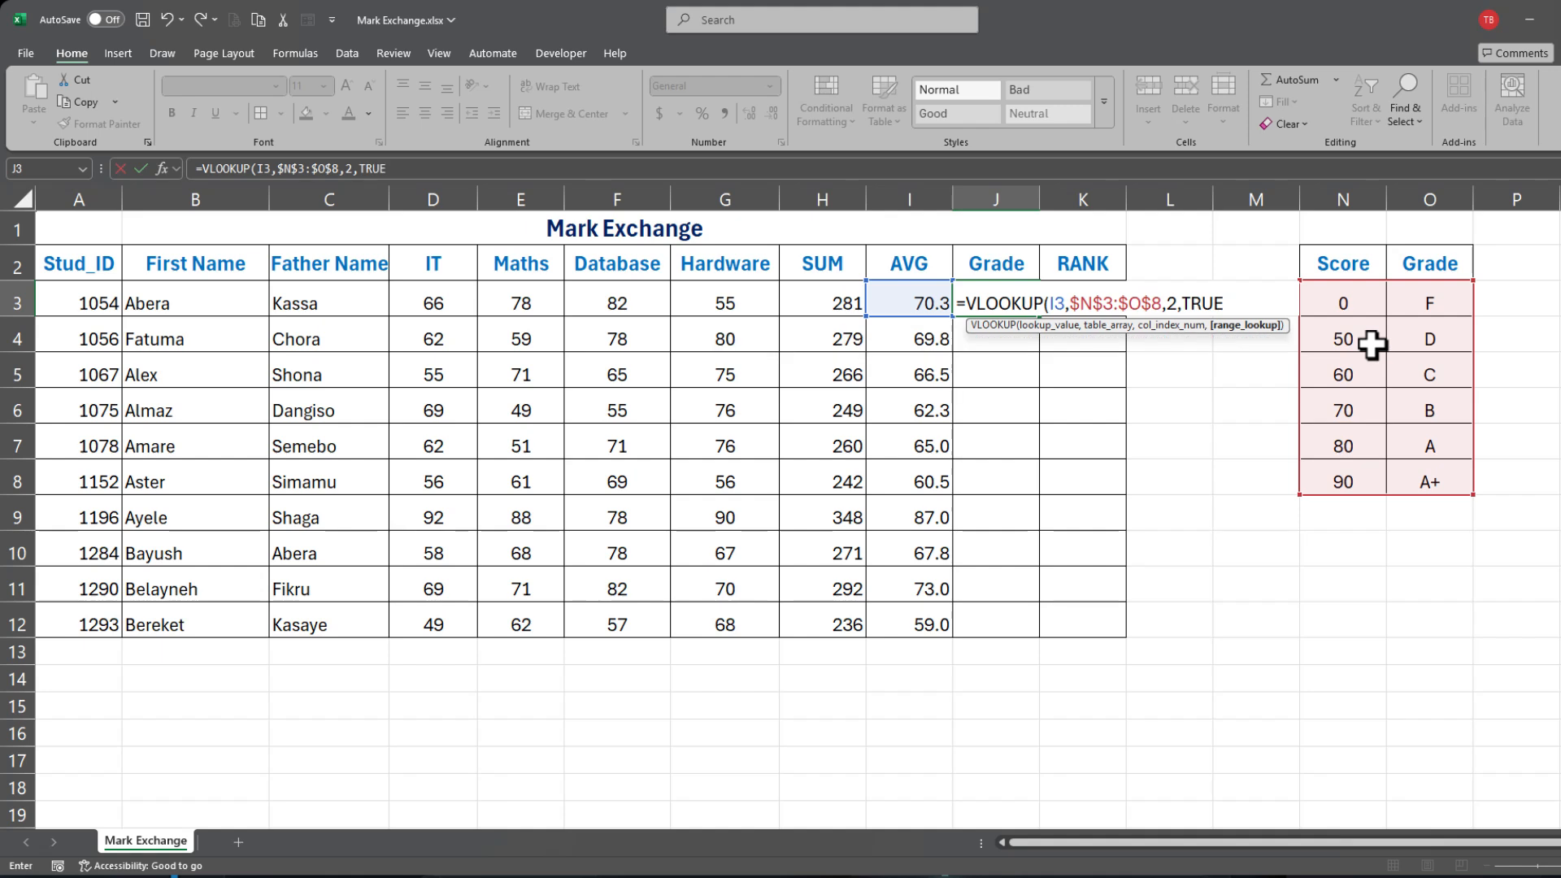
type(")")
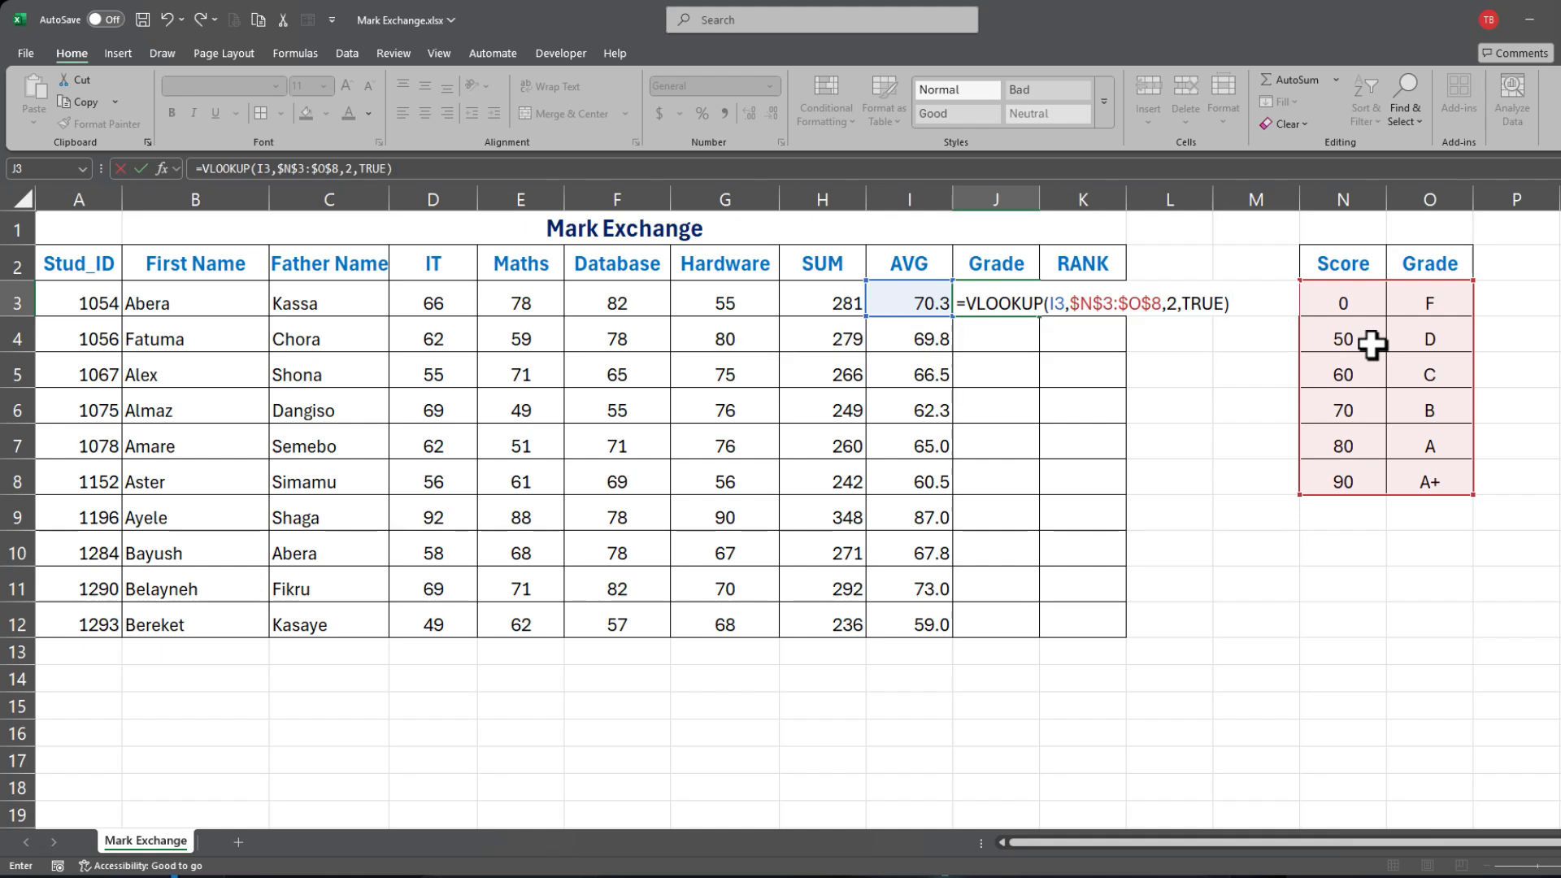
key("Return")
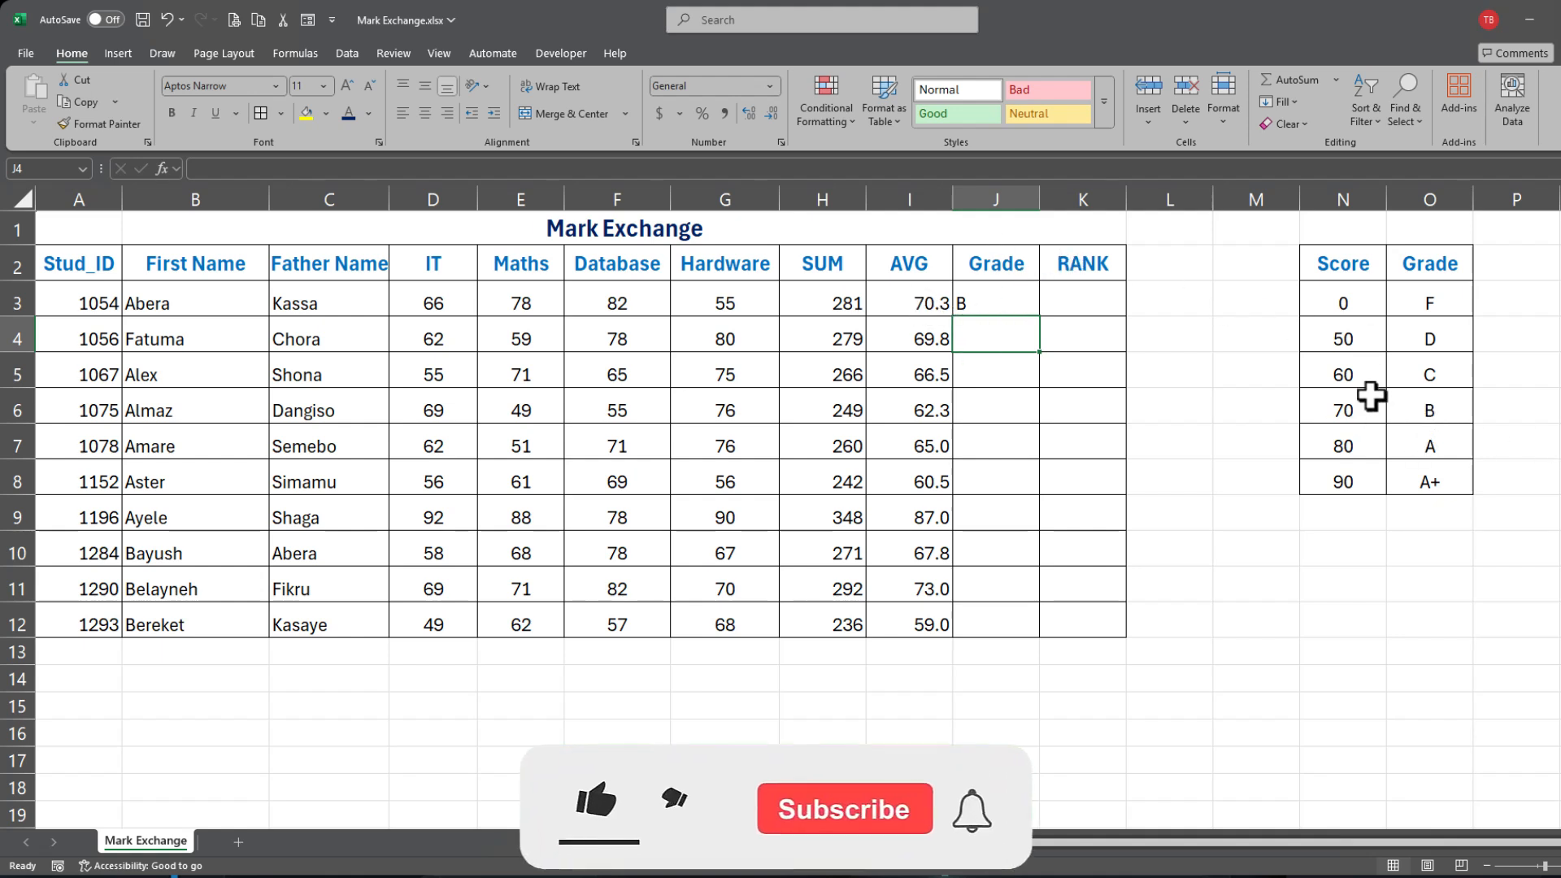
Step: Copy the grade formula down to J12 and centre the Grade column
left_click(984, 297)
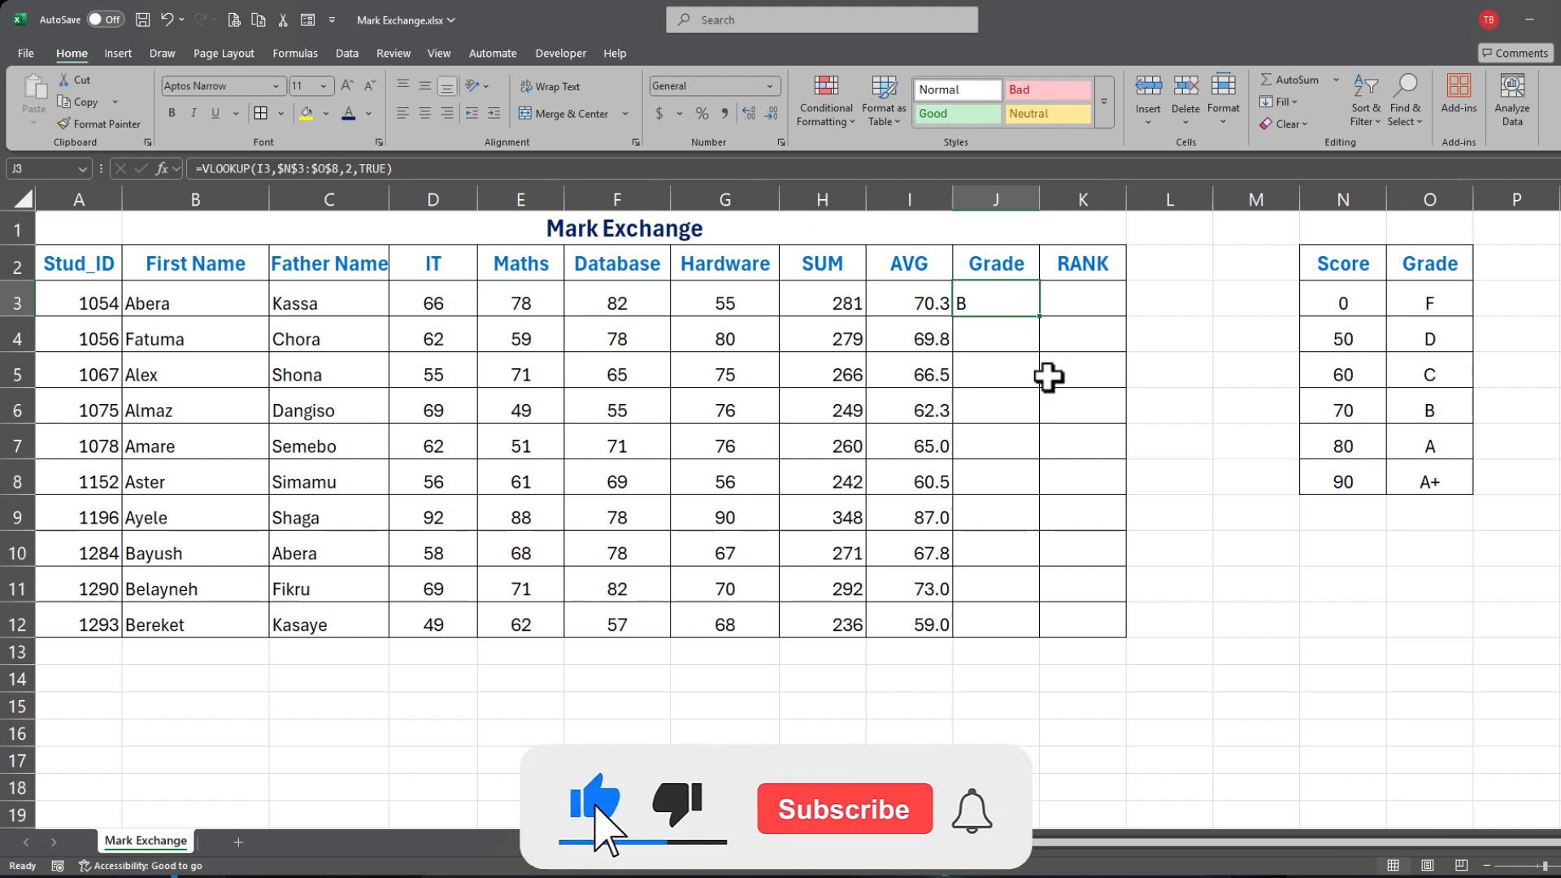
left_click_drag(1040, 316, 1031, 627)
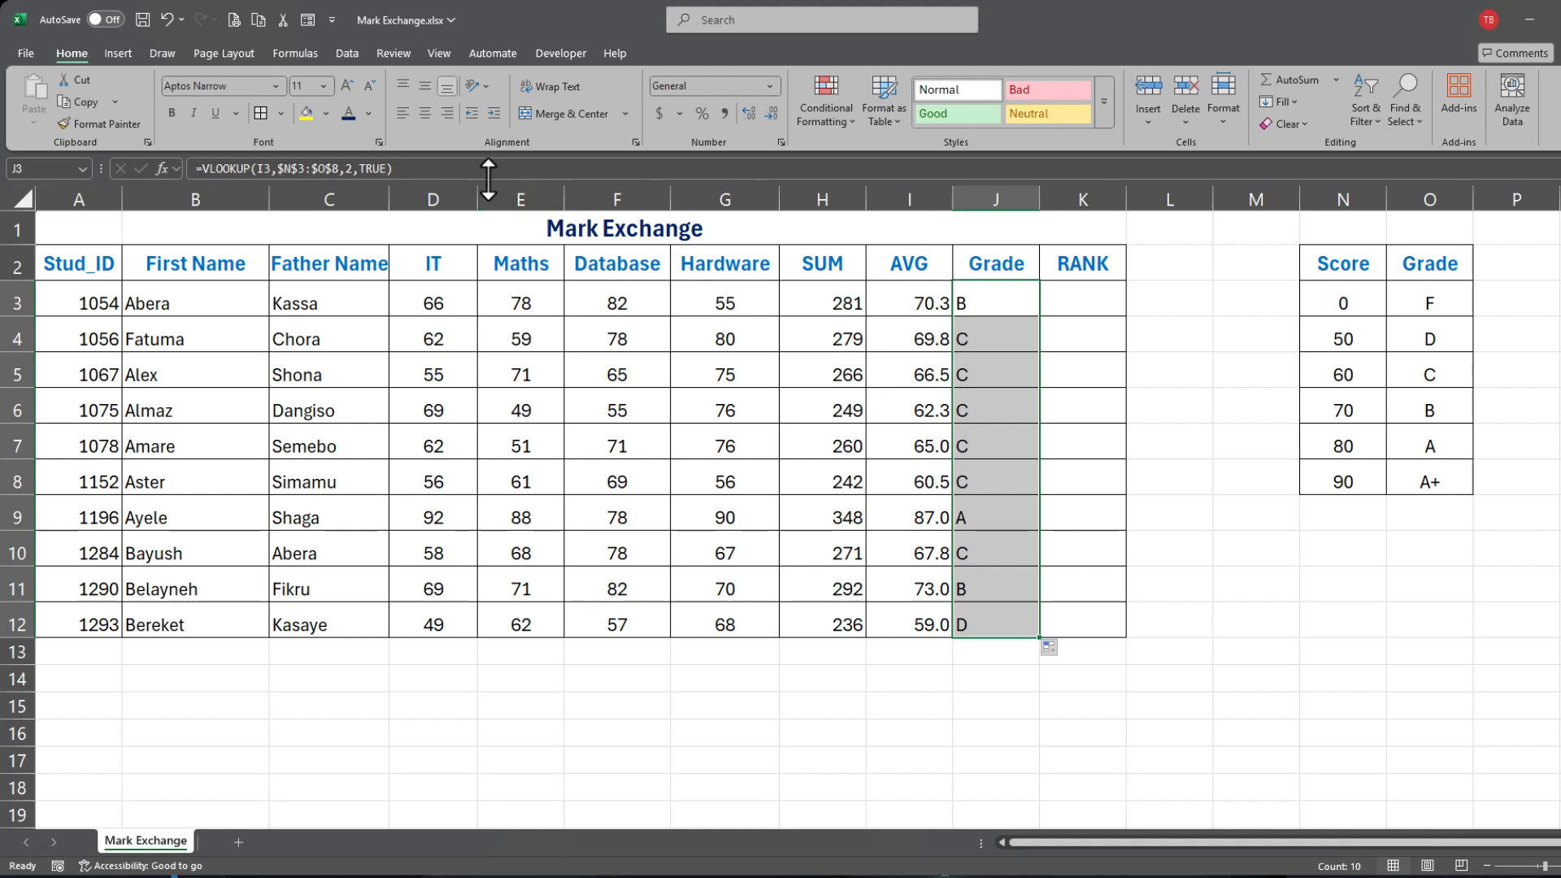
left_click(425, 113)
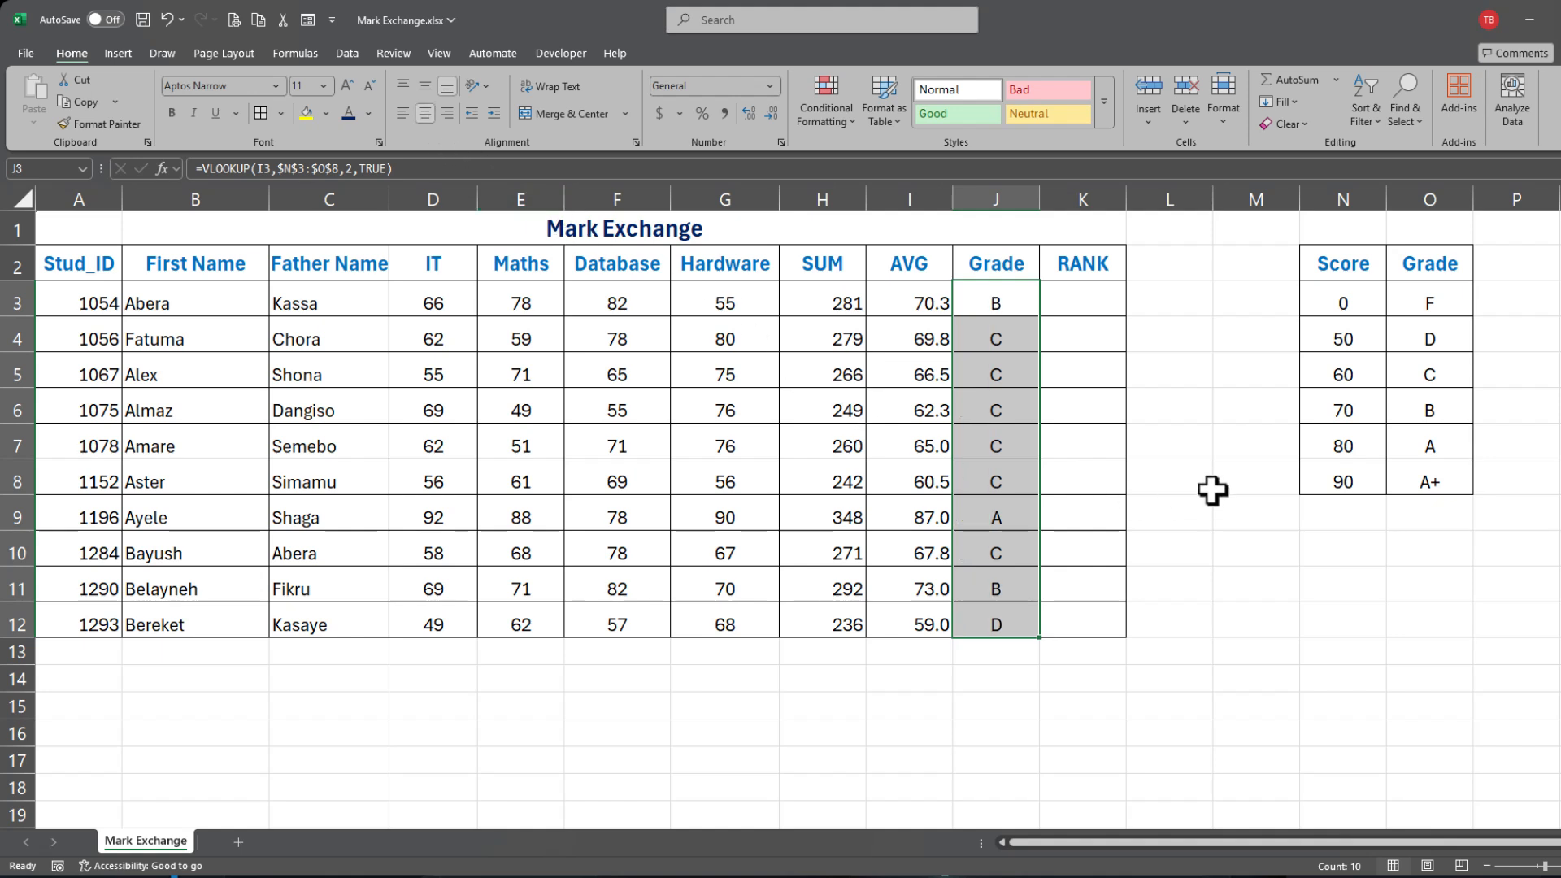
Step: Select the fourth student's Maths score of 49
left_click(1084, 412)
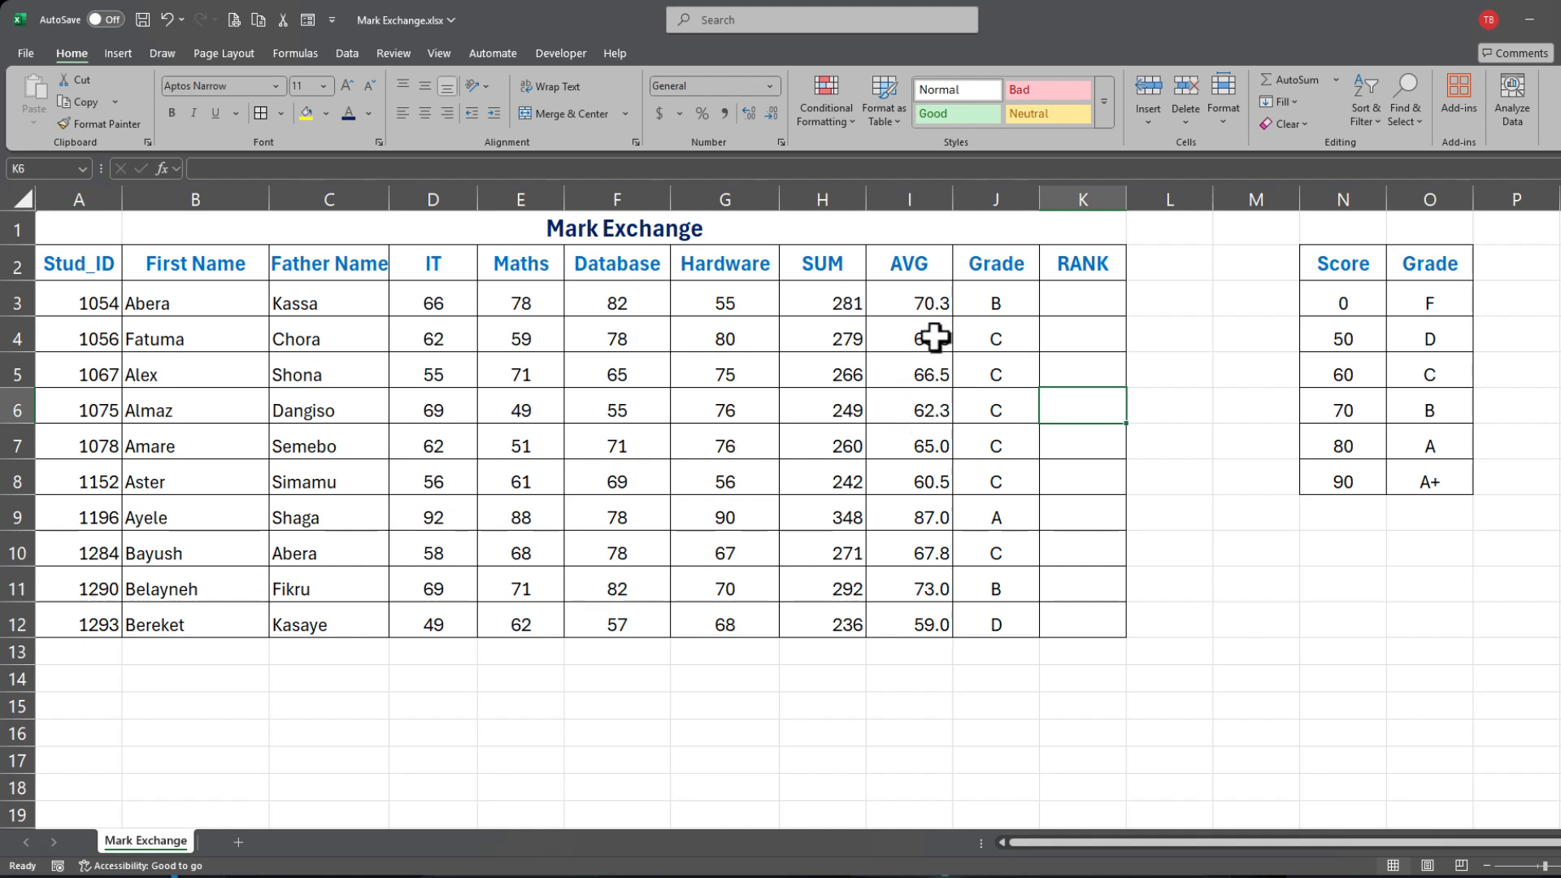
left_click(624, 406)
left_click(547, 411)
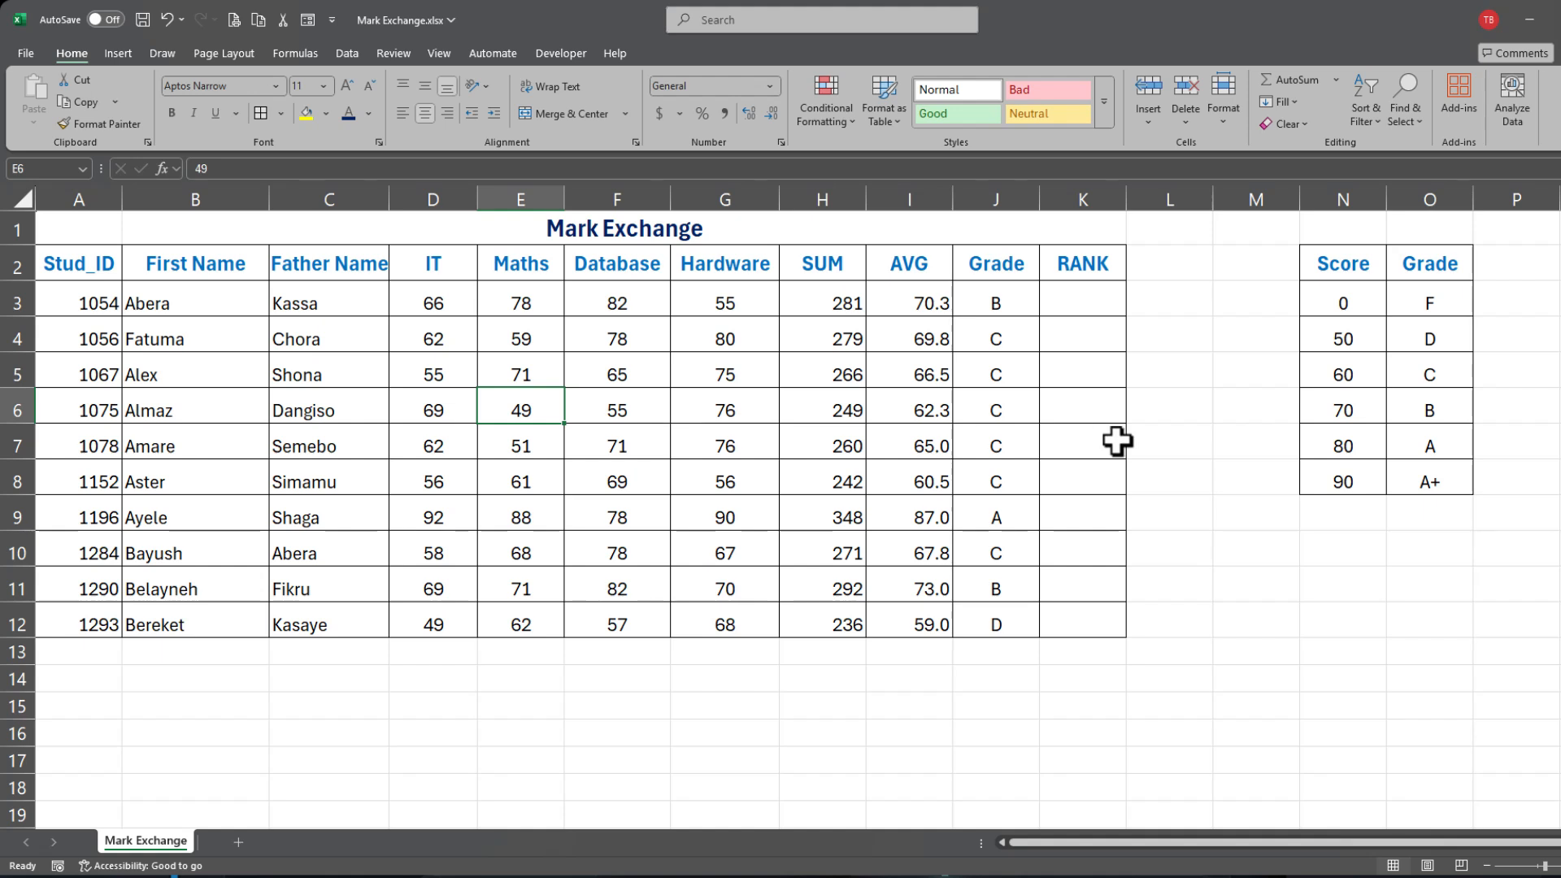
Step: Change the fourth student's Maths score from 49 to 85, raising their grade to B
type("85")
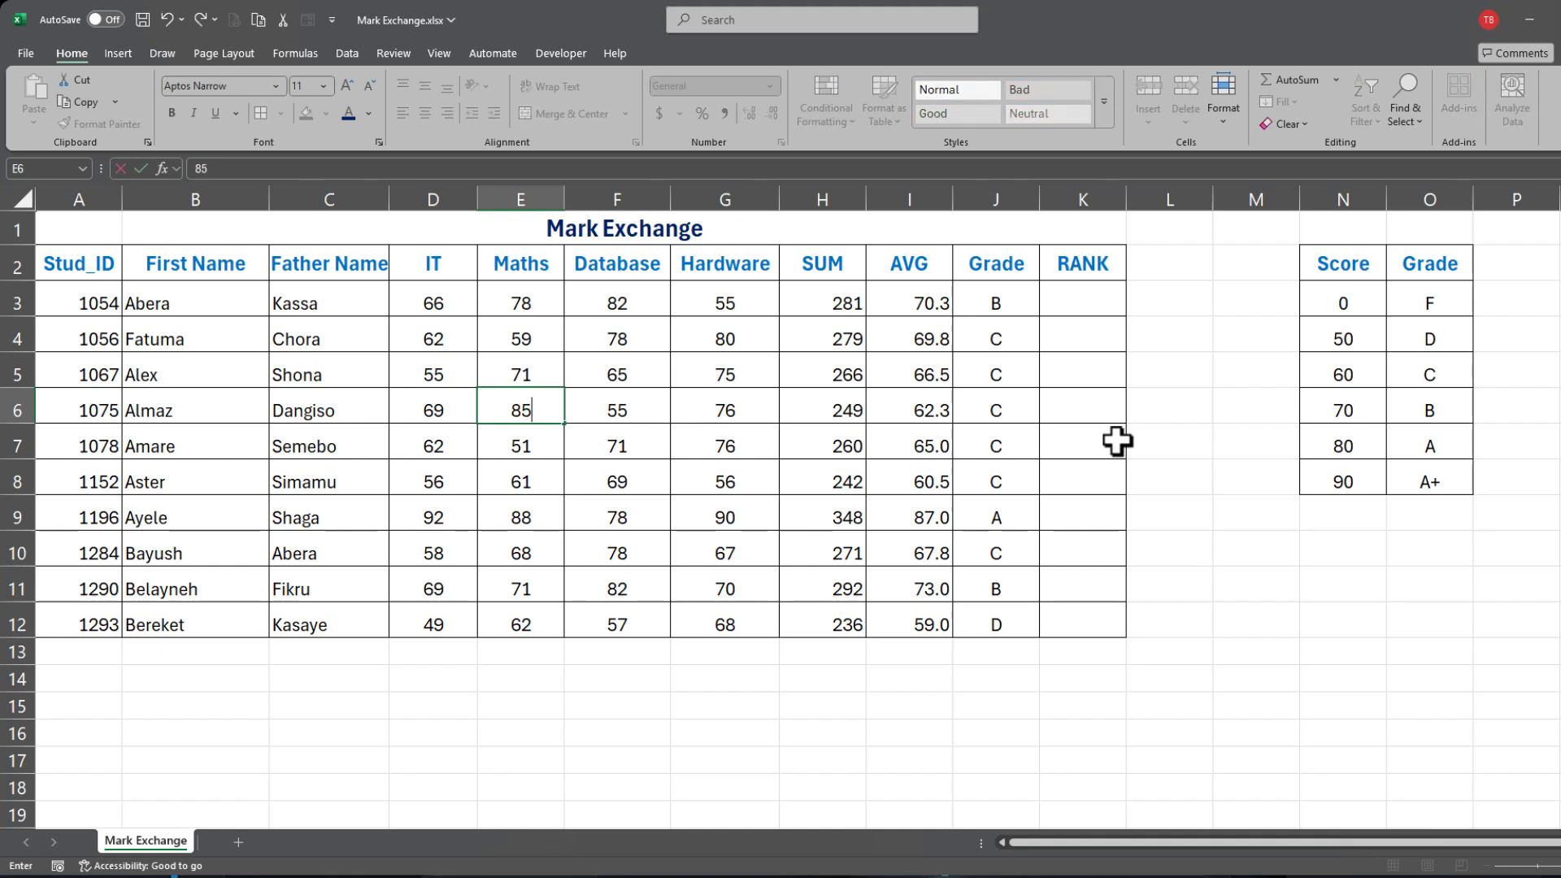
left_click(794, 486)
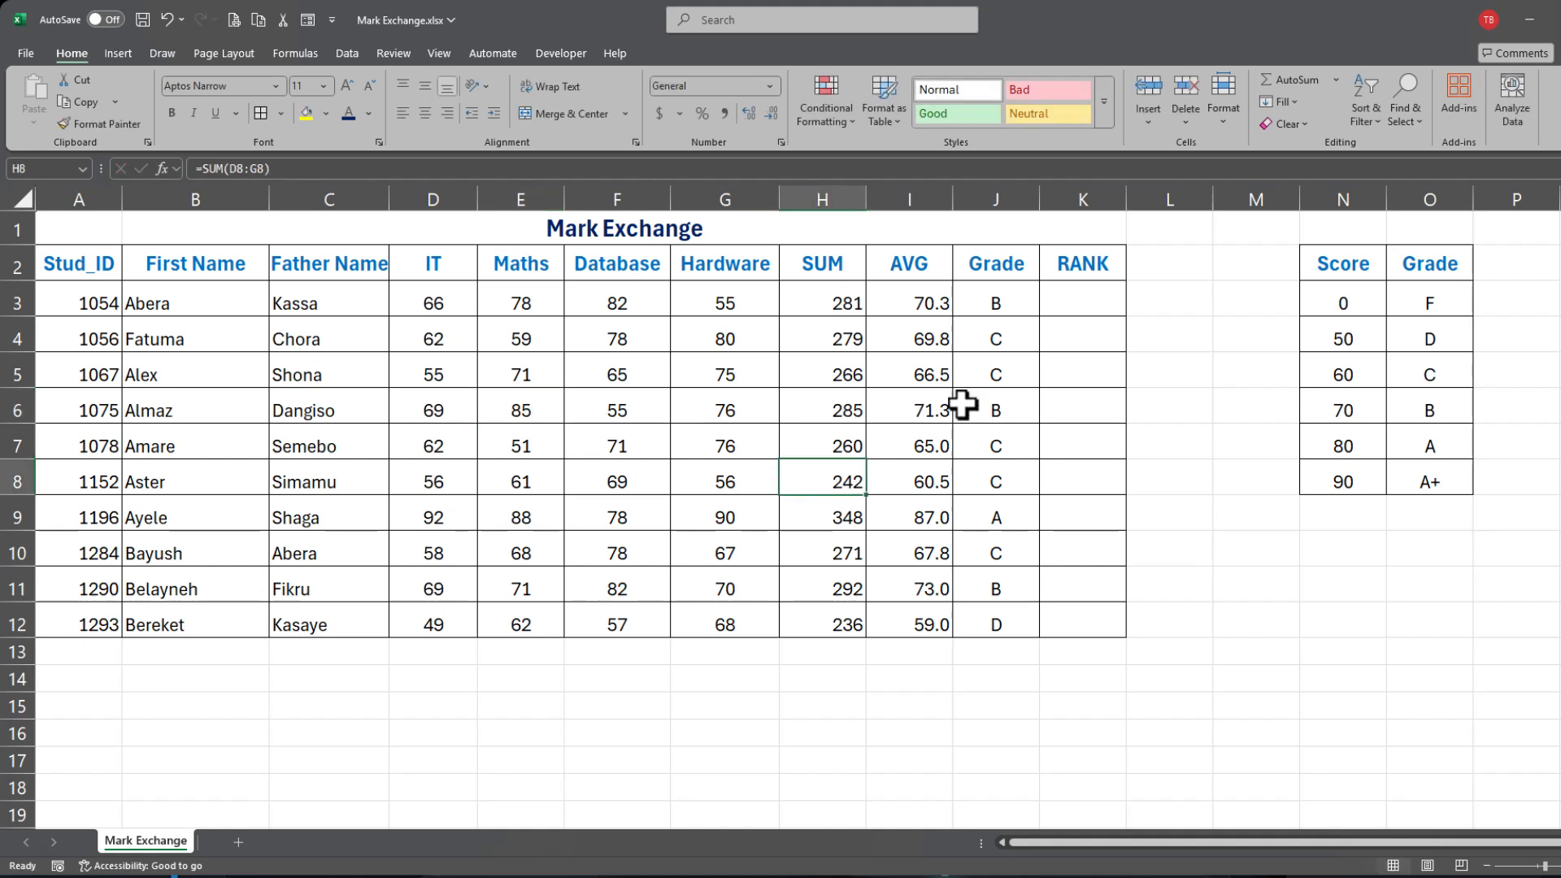
left_click(518, 488)
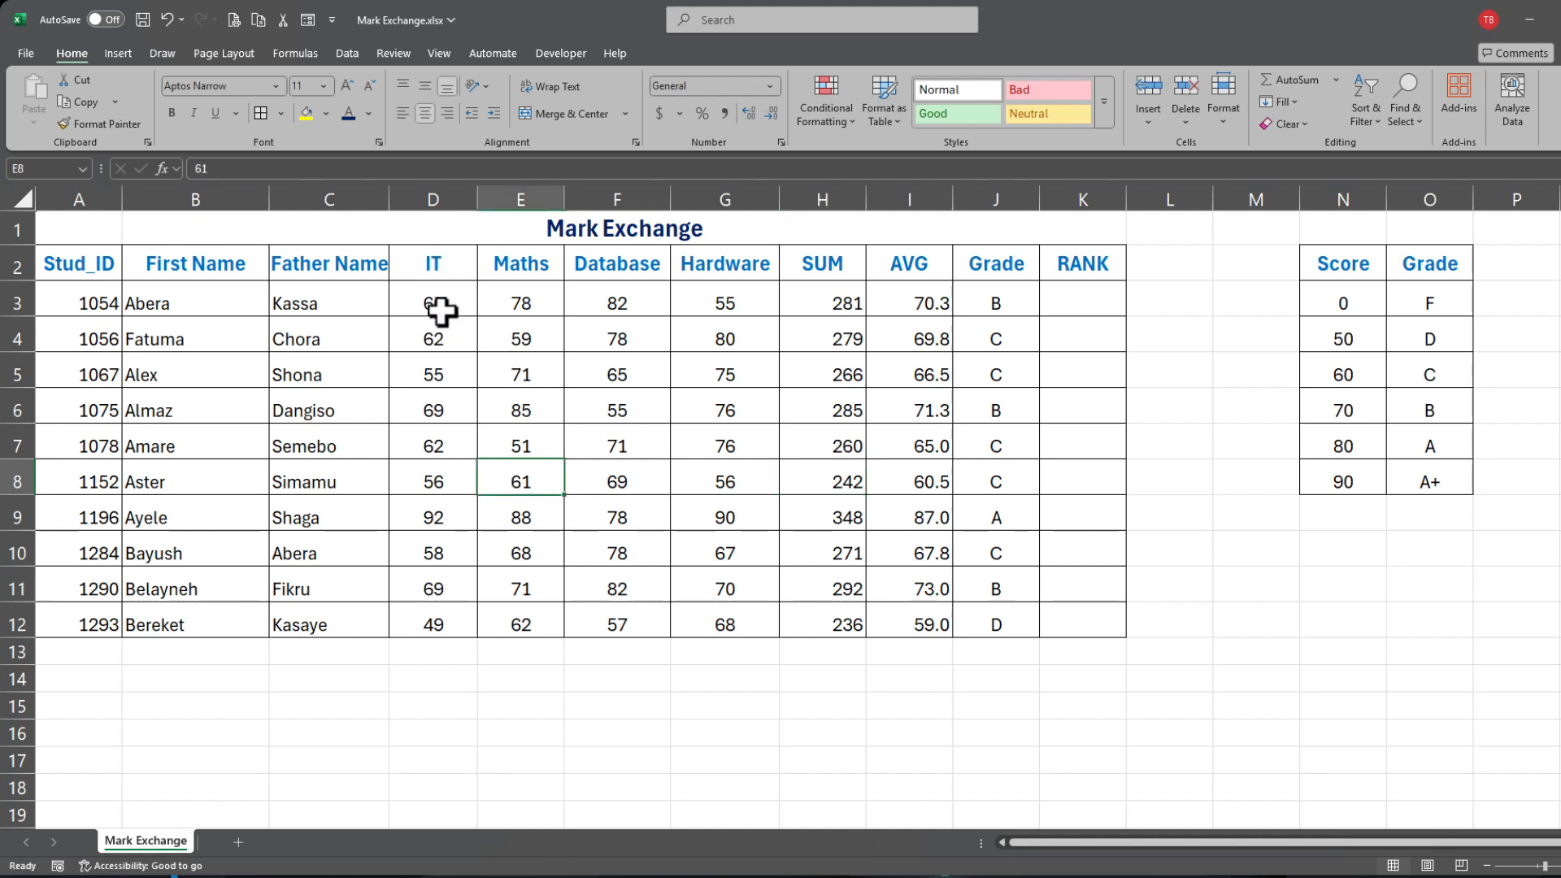
left_click_drag(446, 314, 700, 558)
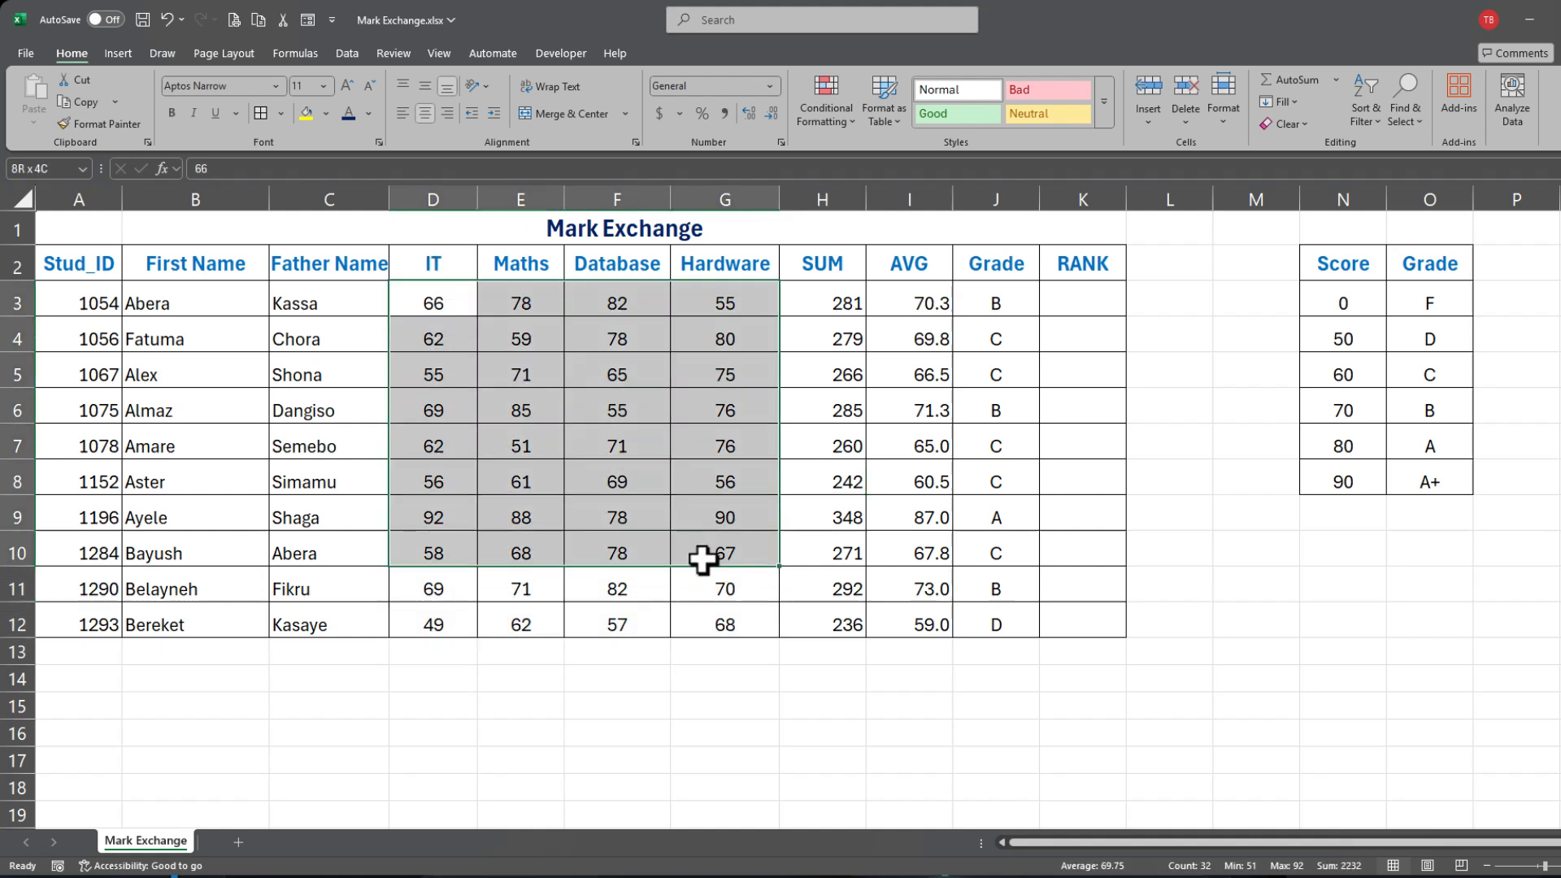
left_click(521, 432)
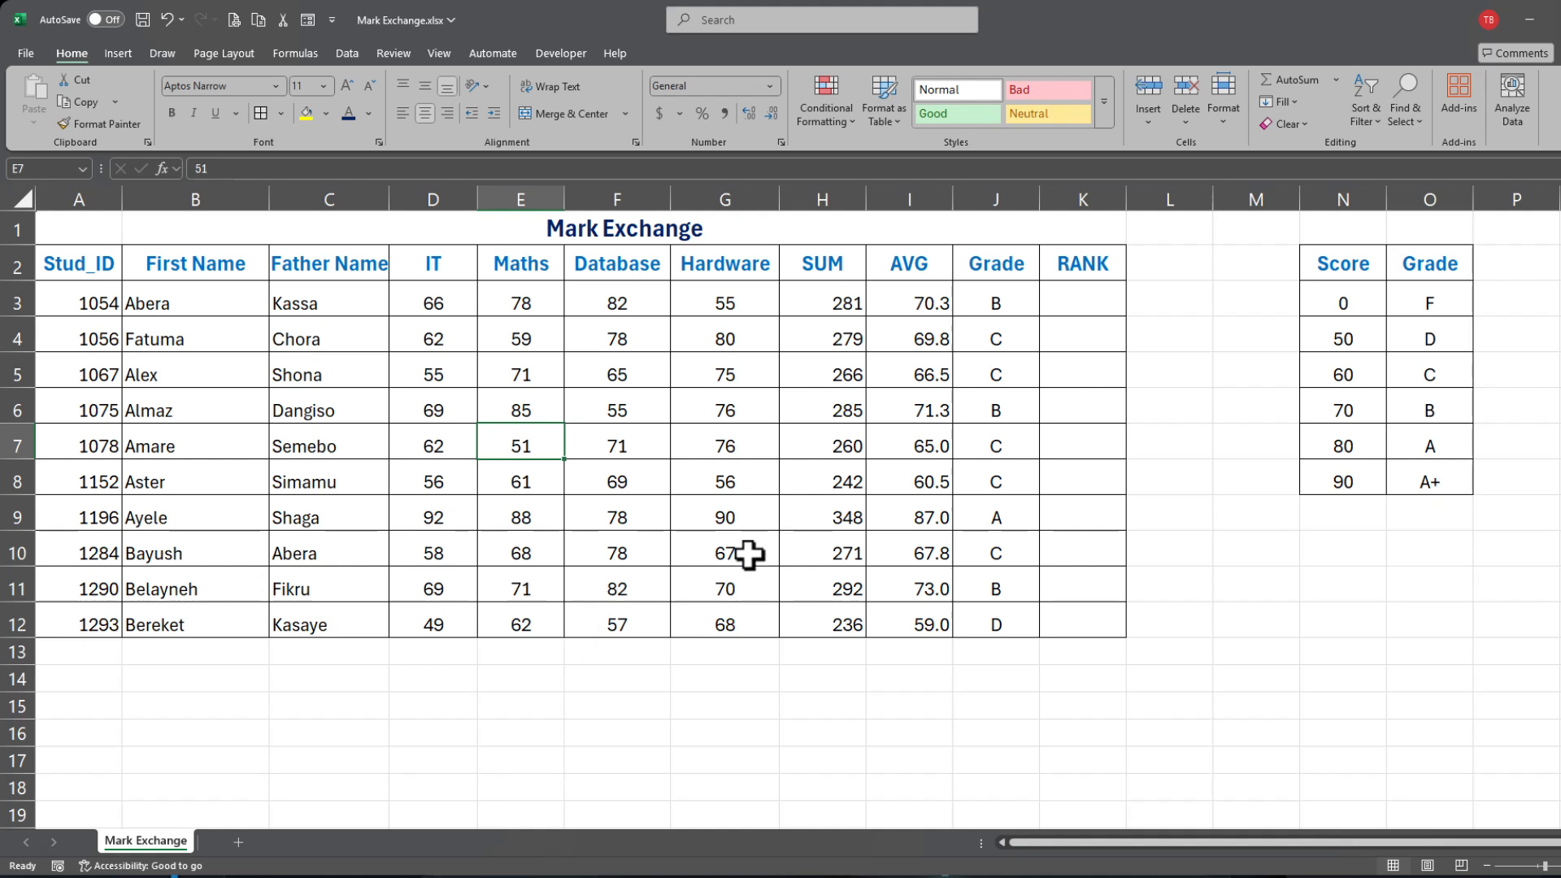
Step: Replace the IT mark 58 in D10 with 78, so that row totals 291
left_click(449, 557)
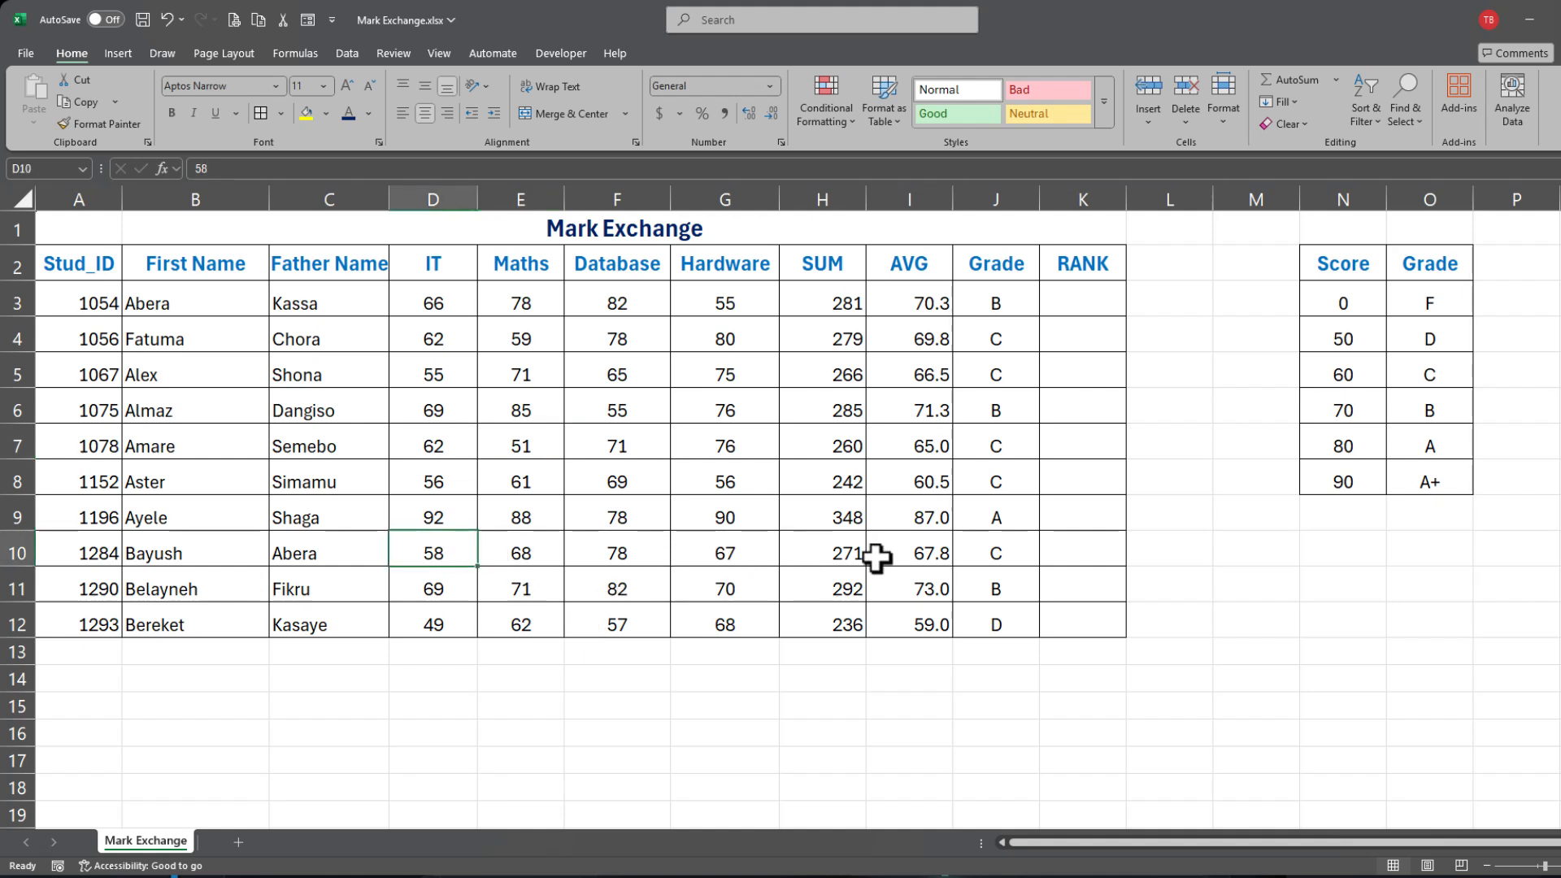
type("78")
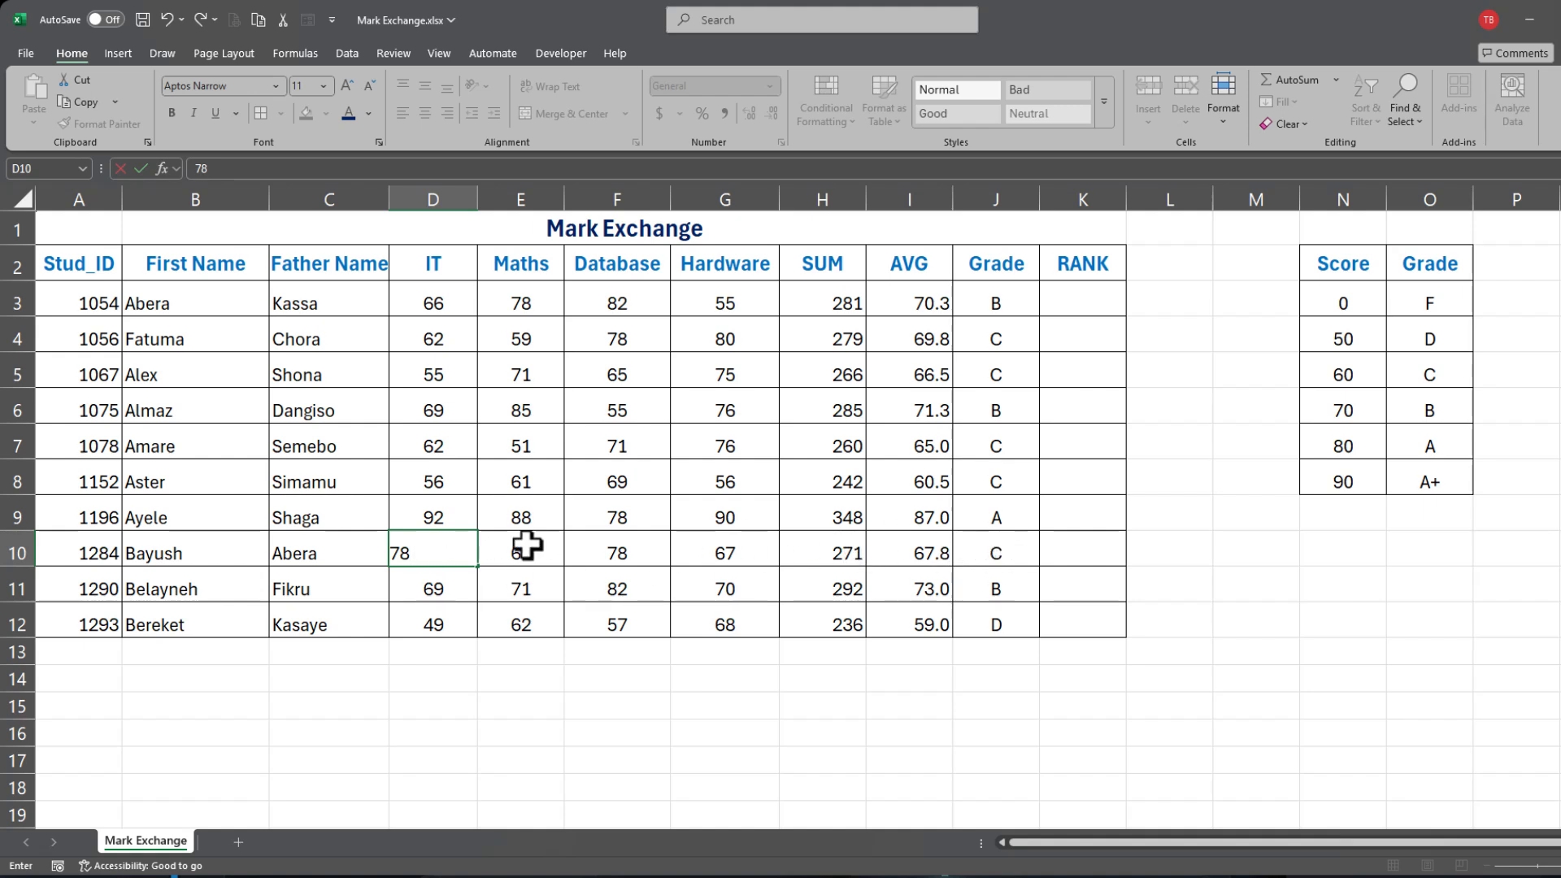
left_click(536, 502)
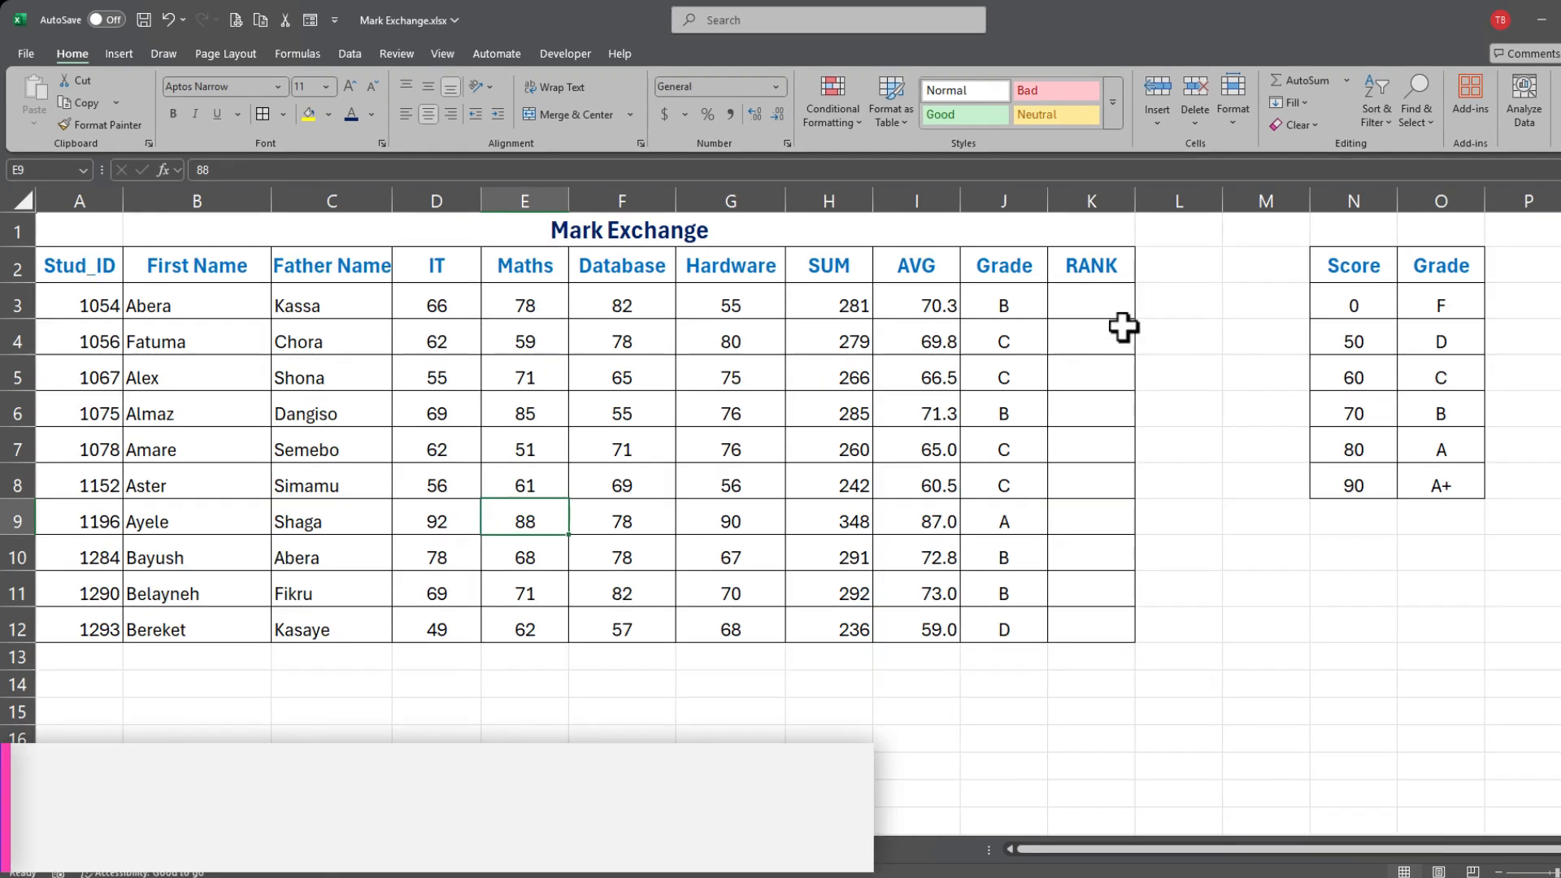
left_click(1065, 298)
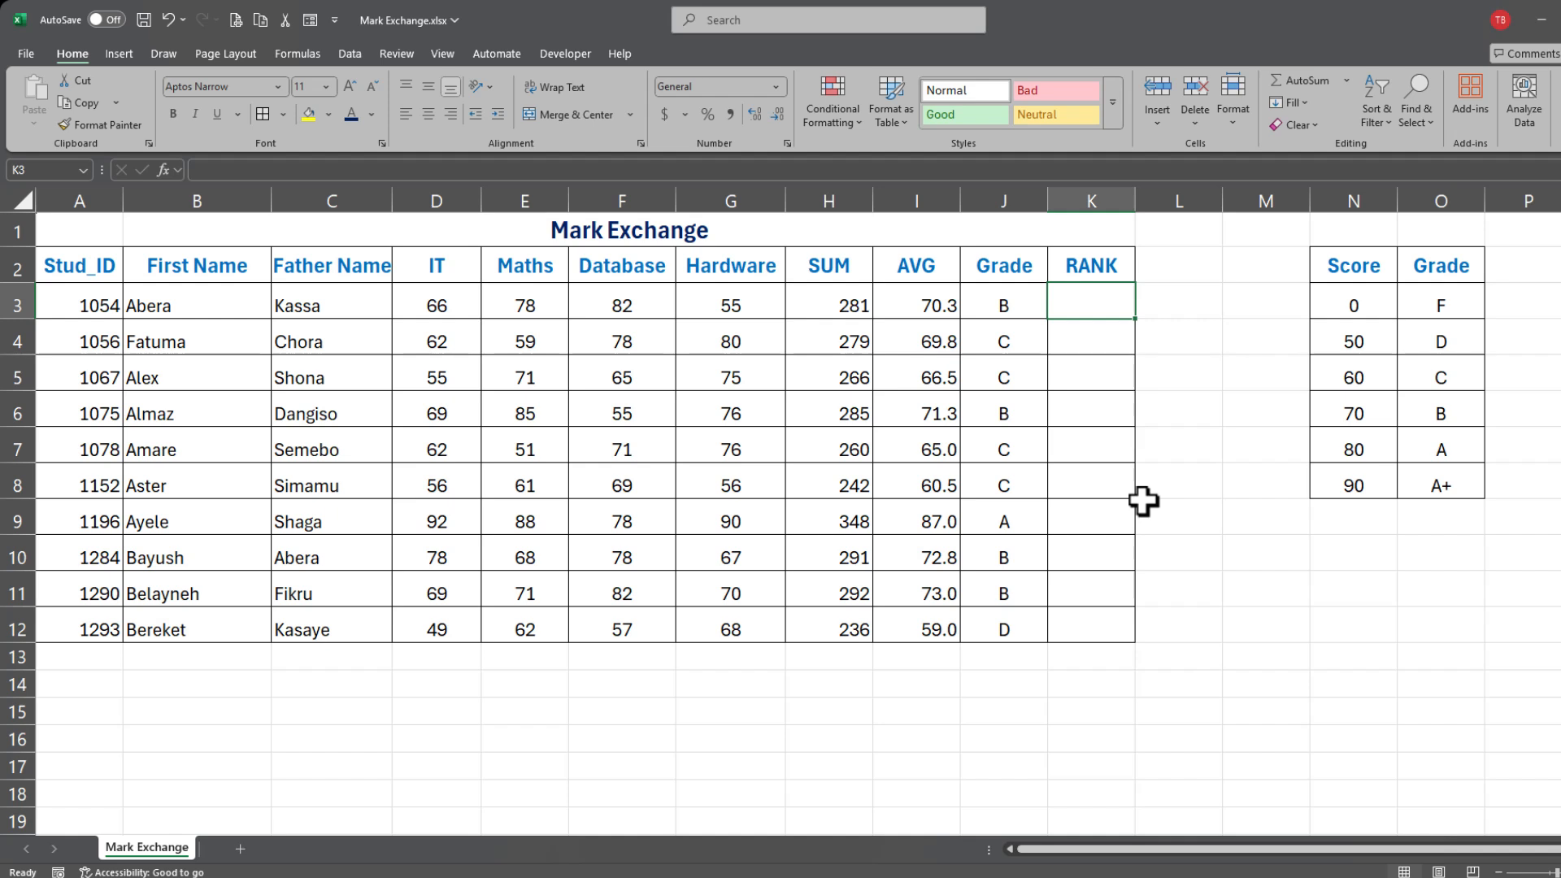
Step: Enter =RANK.EQ(I3,I:I,0) in K3 to rank the first student's average descending, giving 5
type("=")
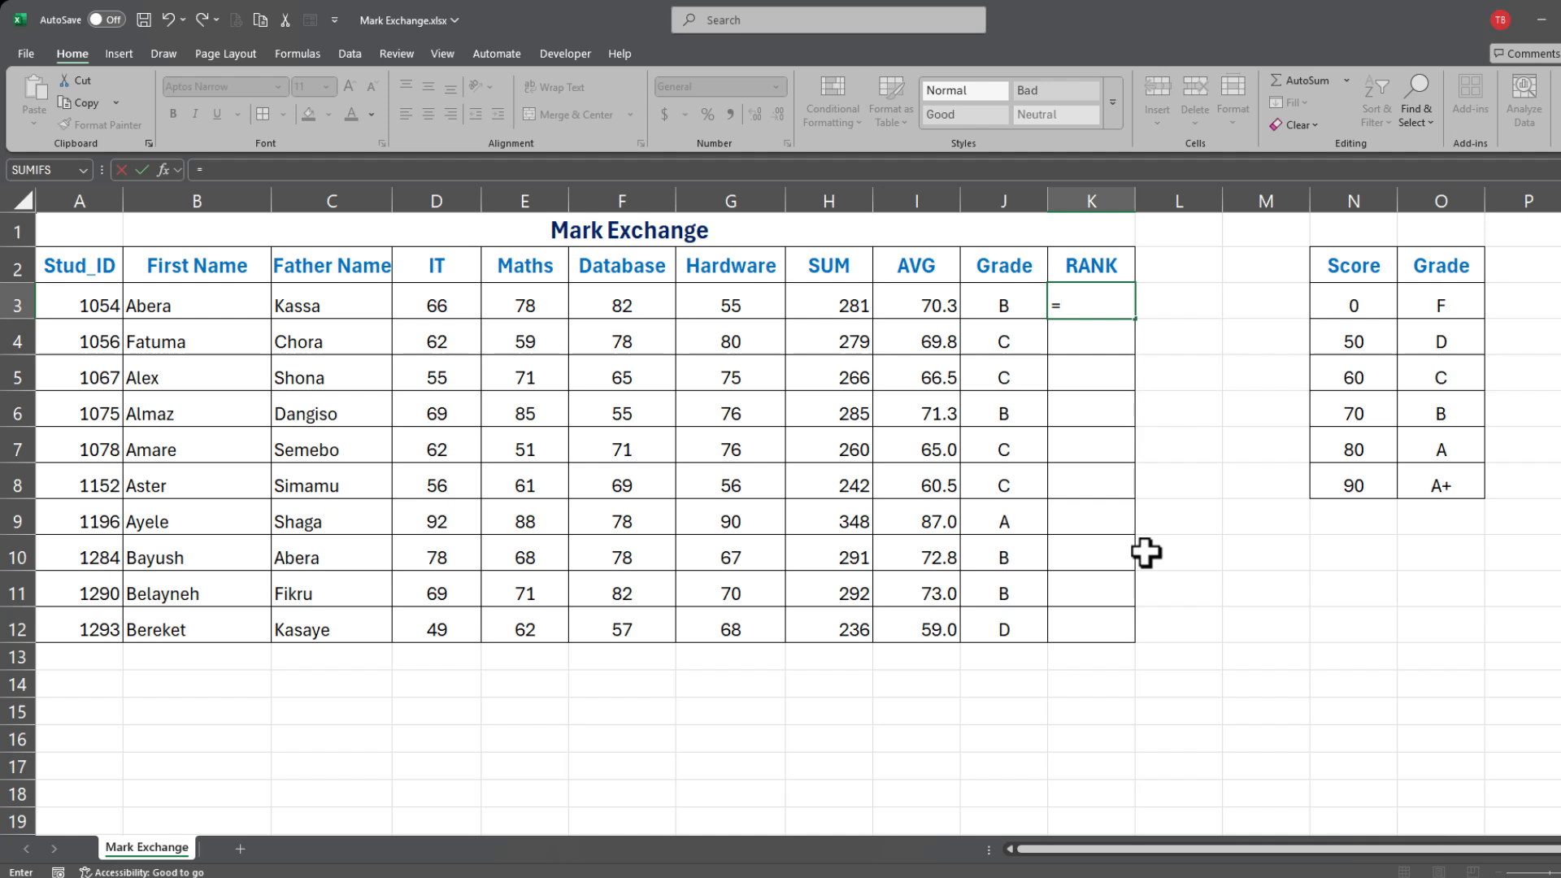
type("ran")
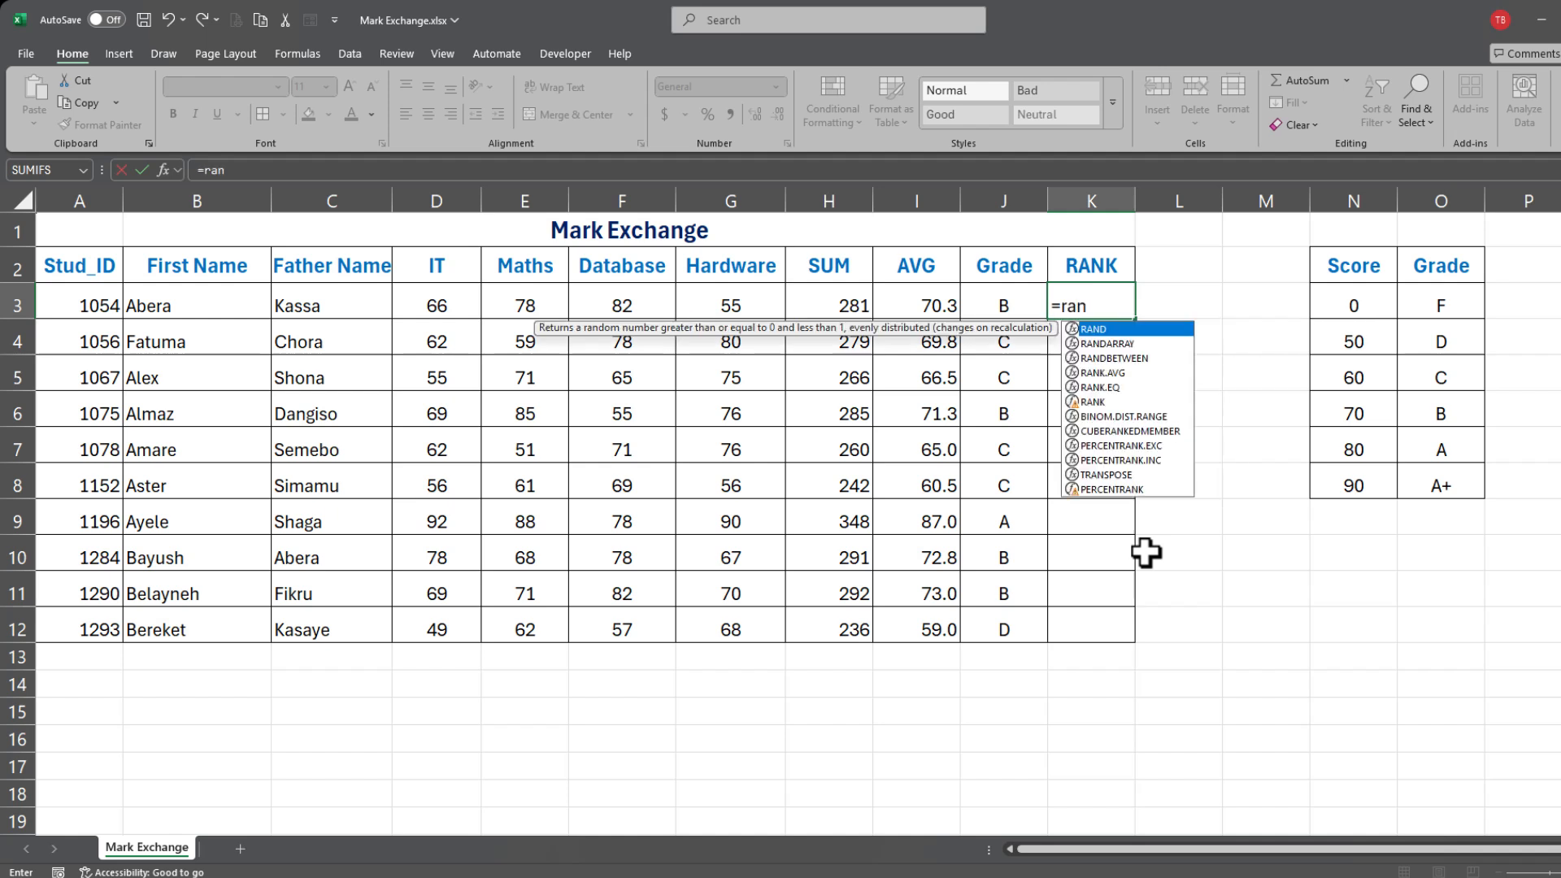
type("k")
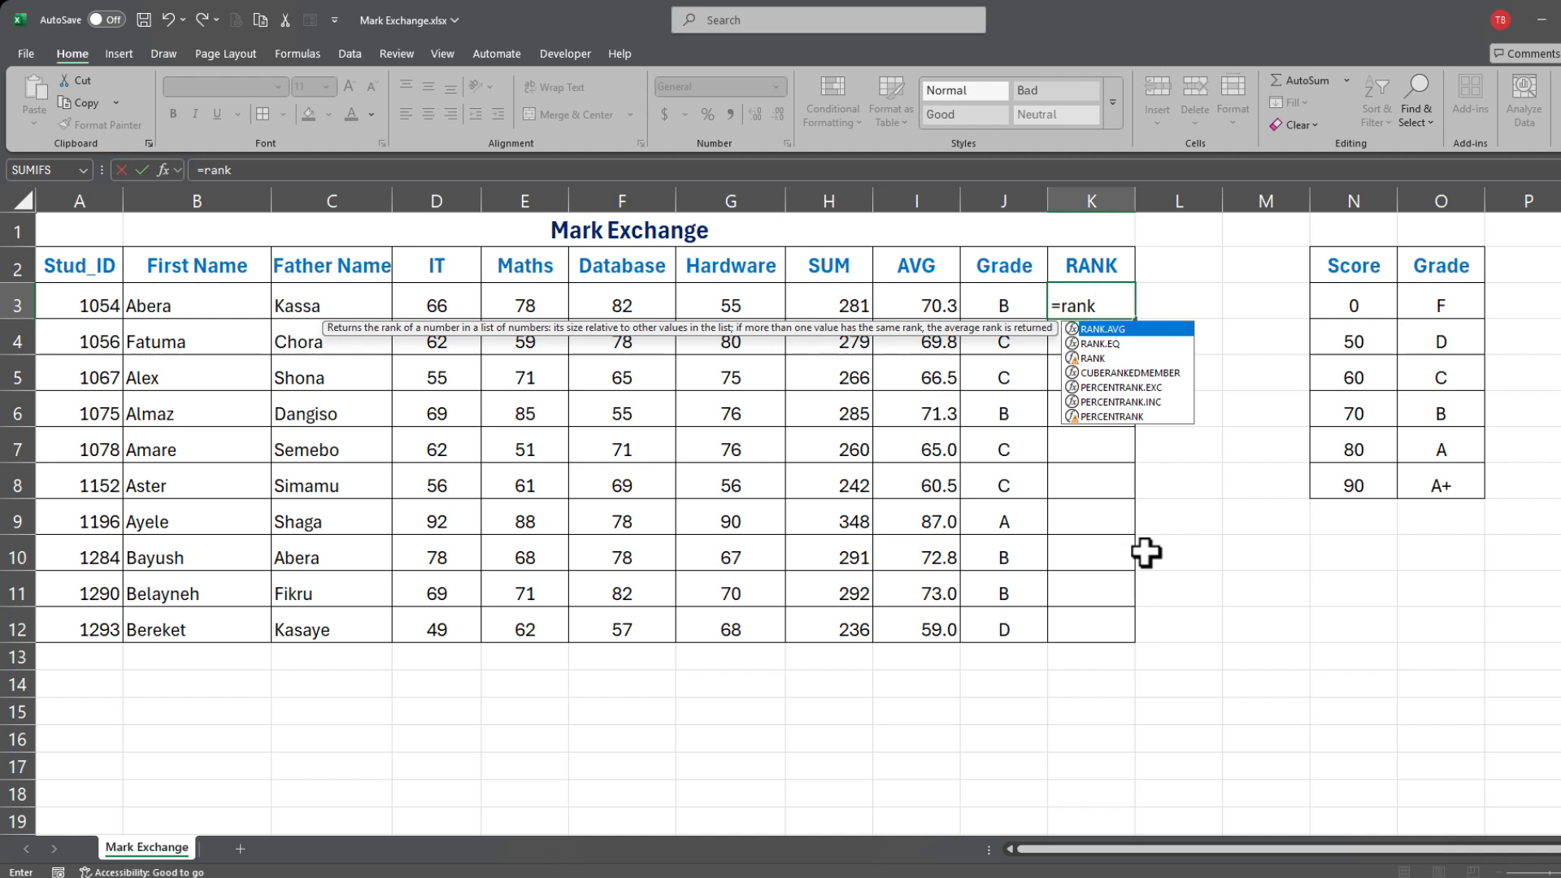
type(".e")
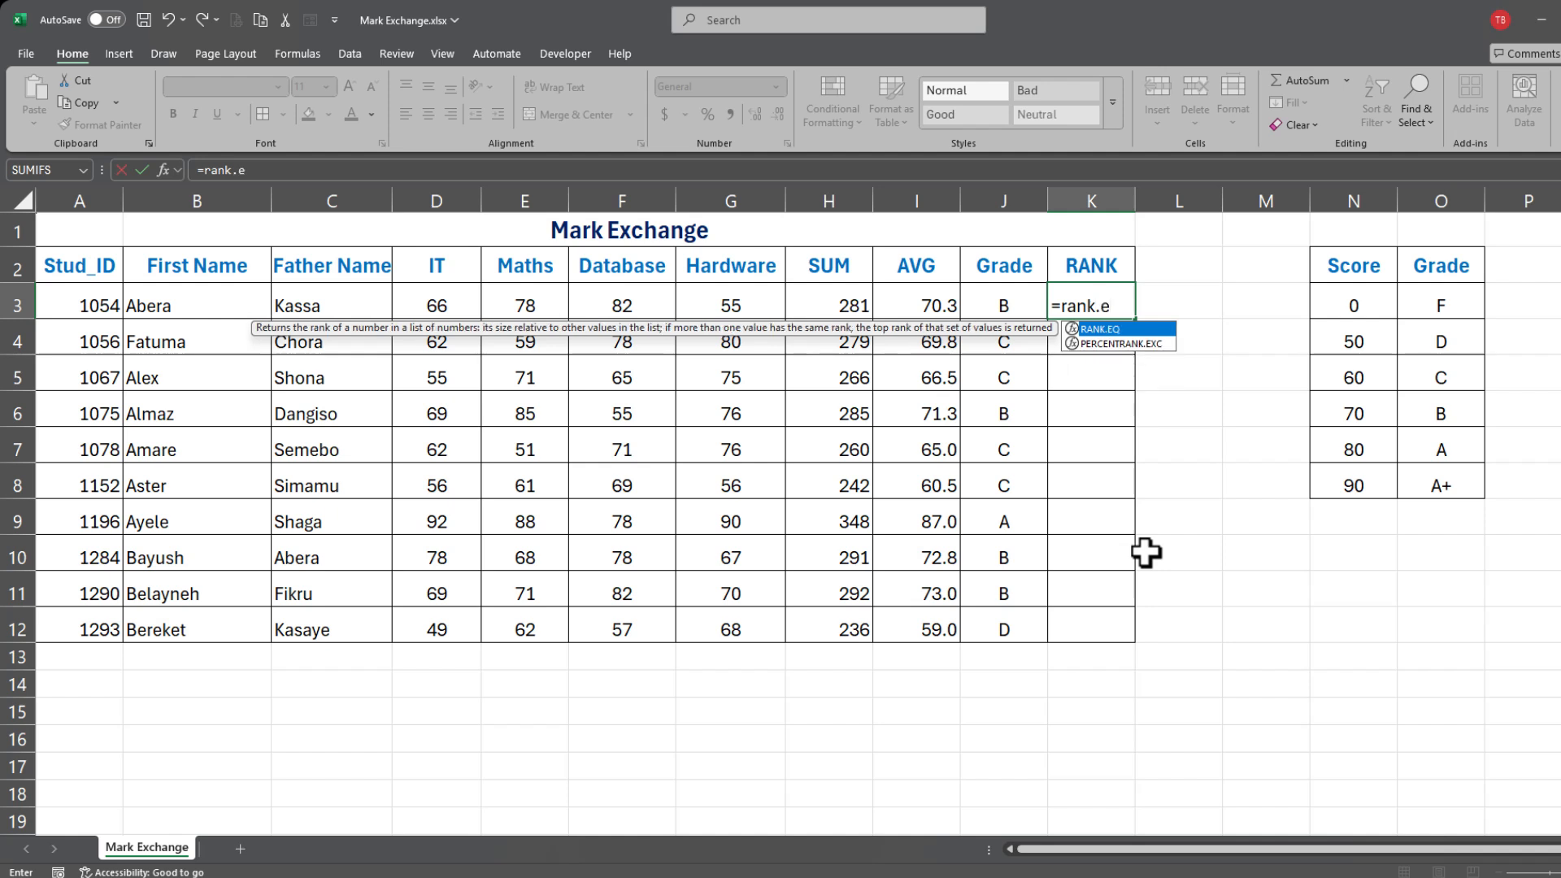
key("Tab")
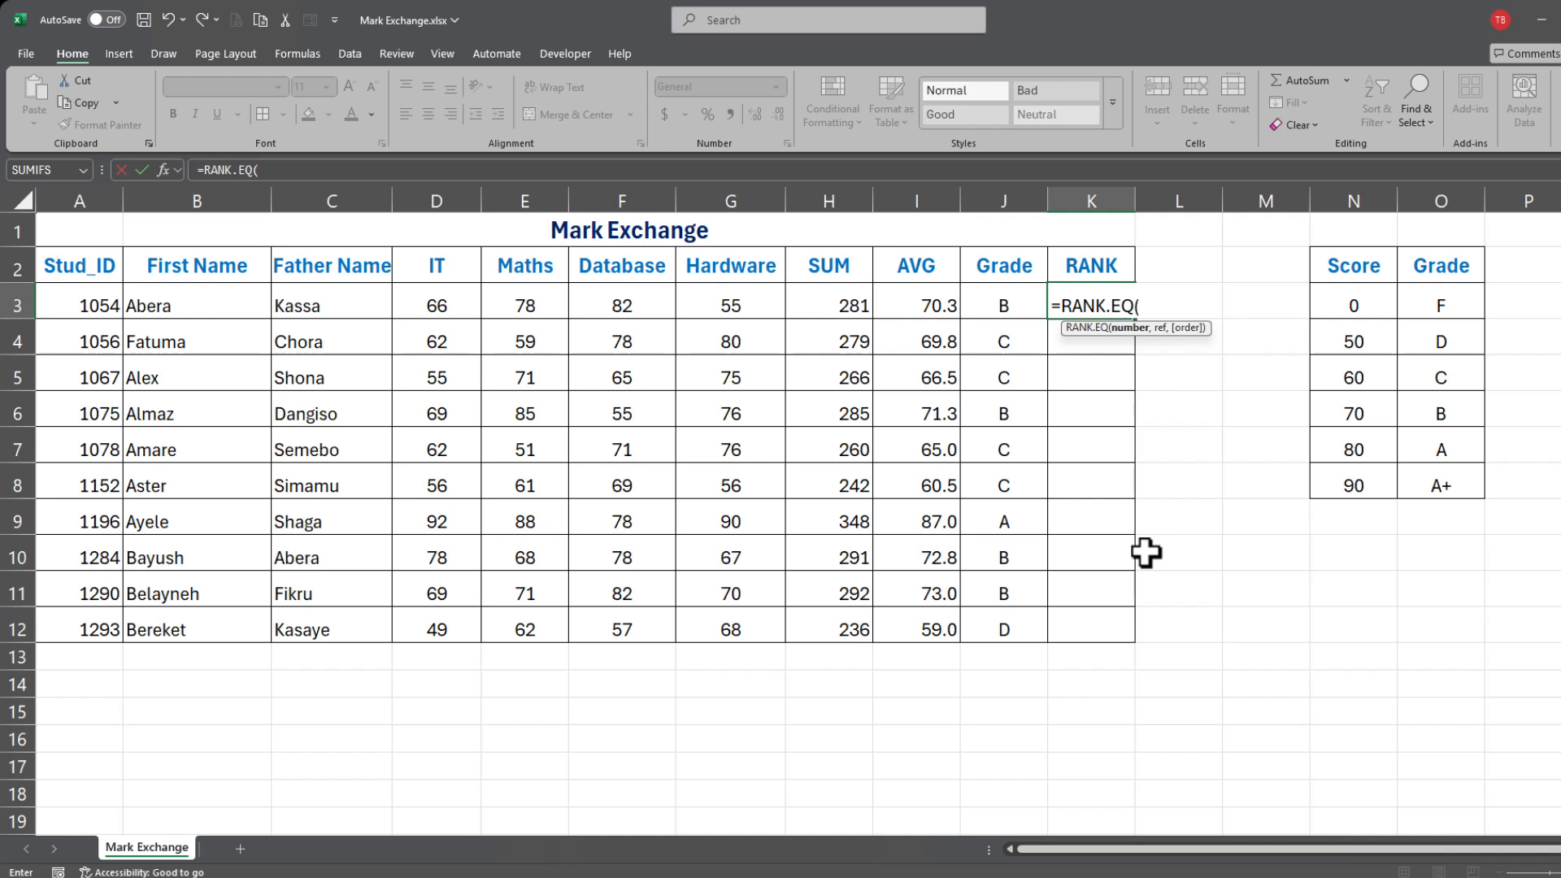
left_click(931, 301)
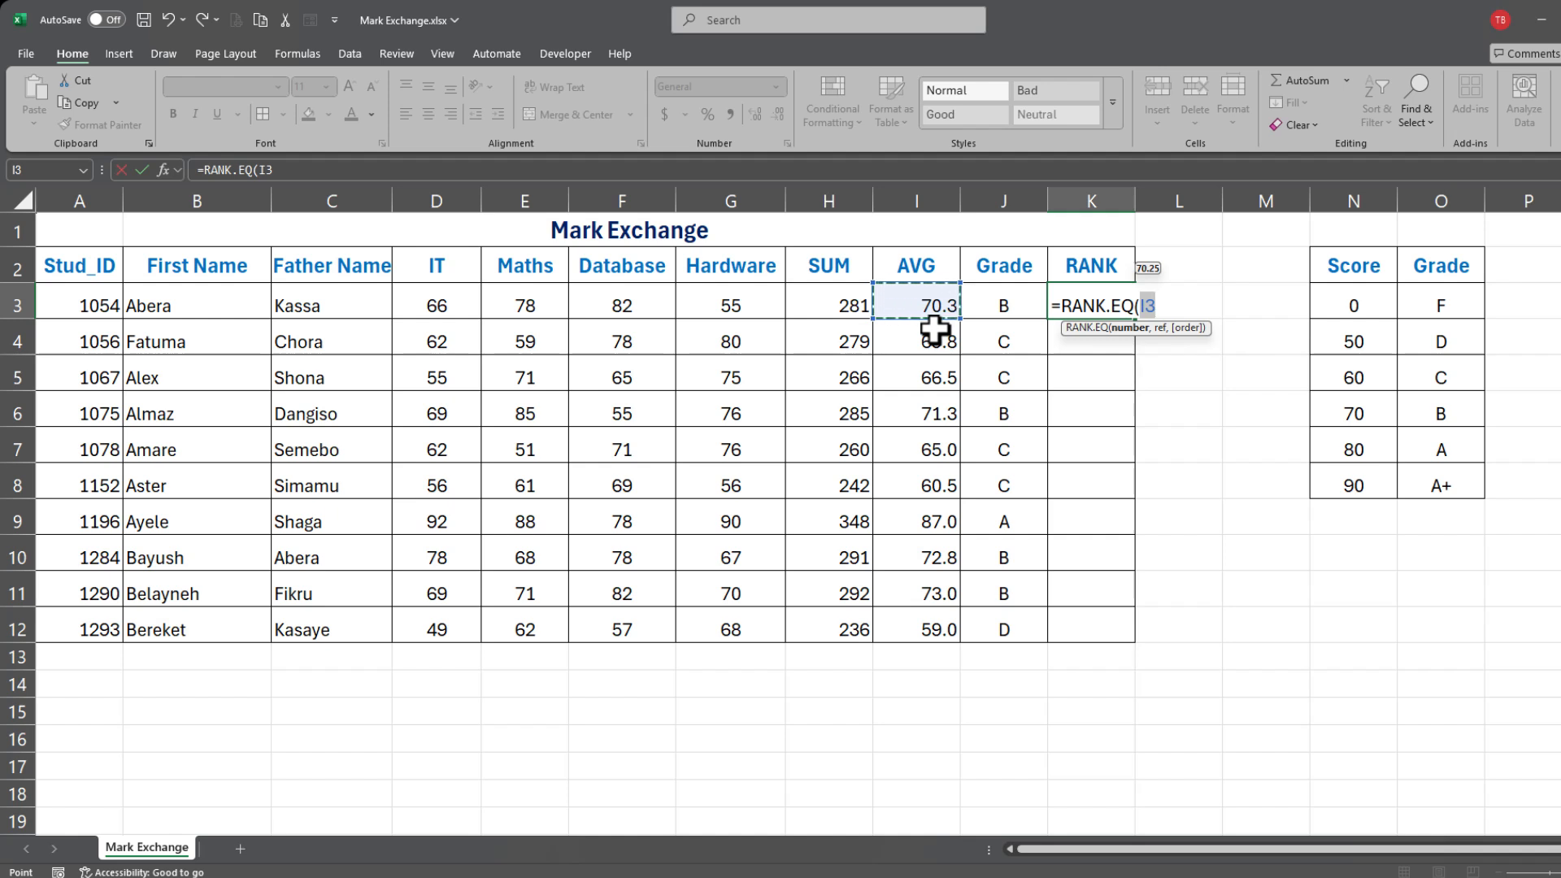
type(",")
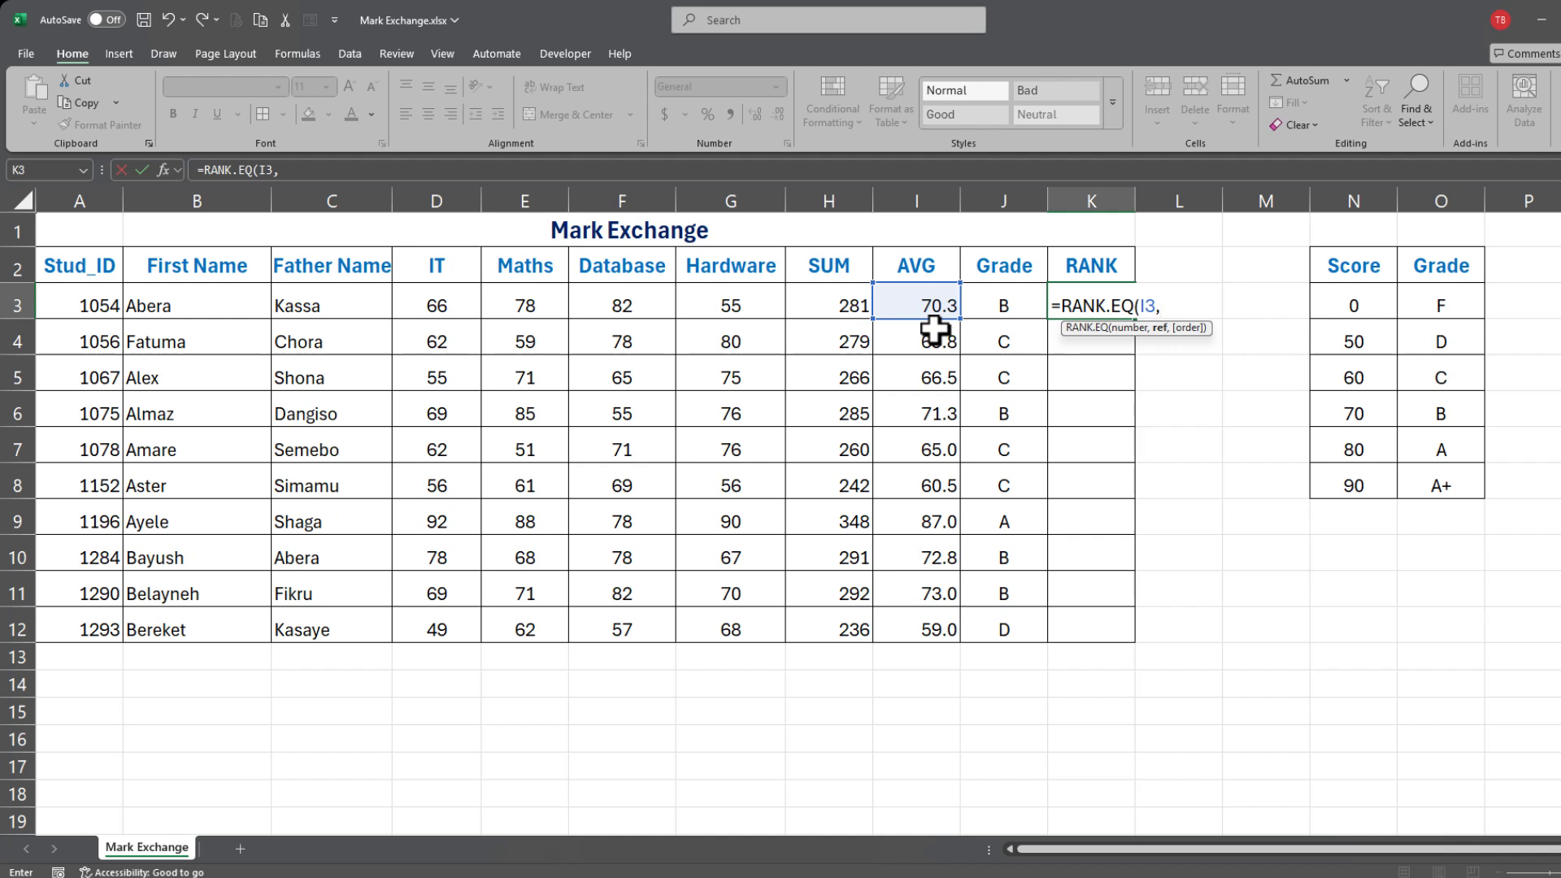
left_click(917, 201)
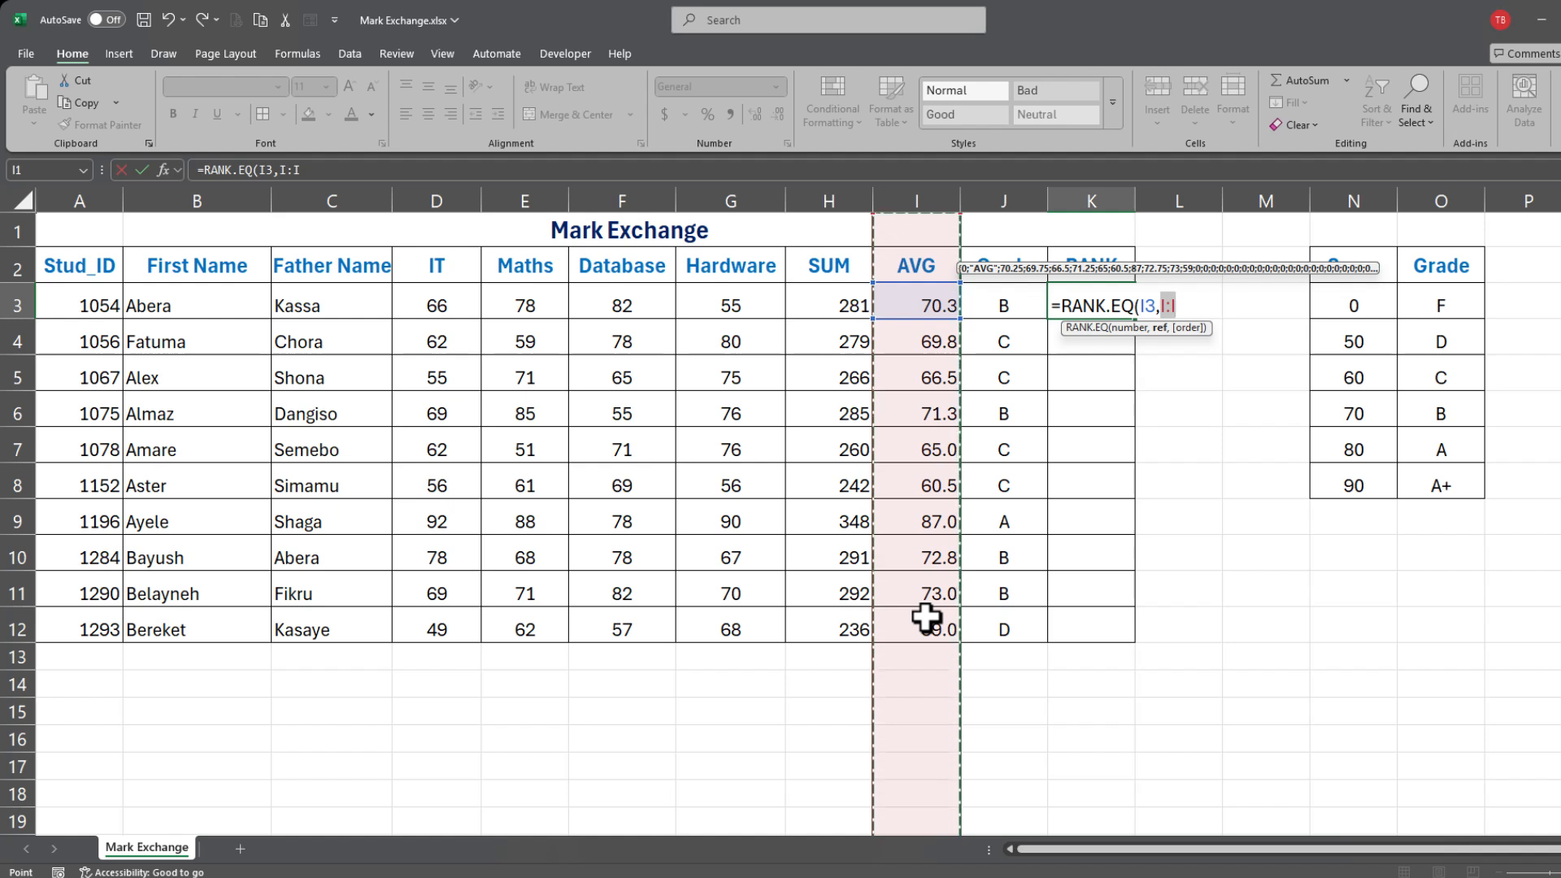
type(",")
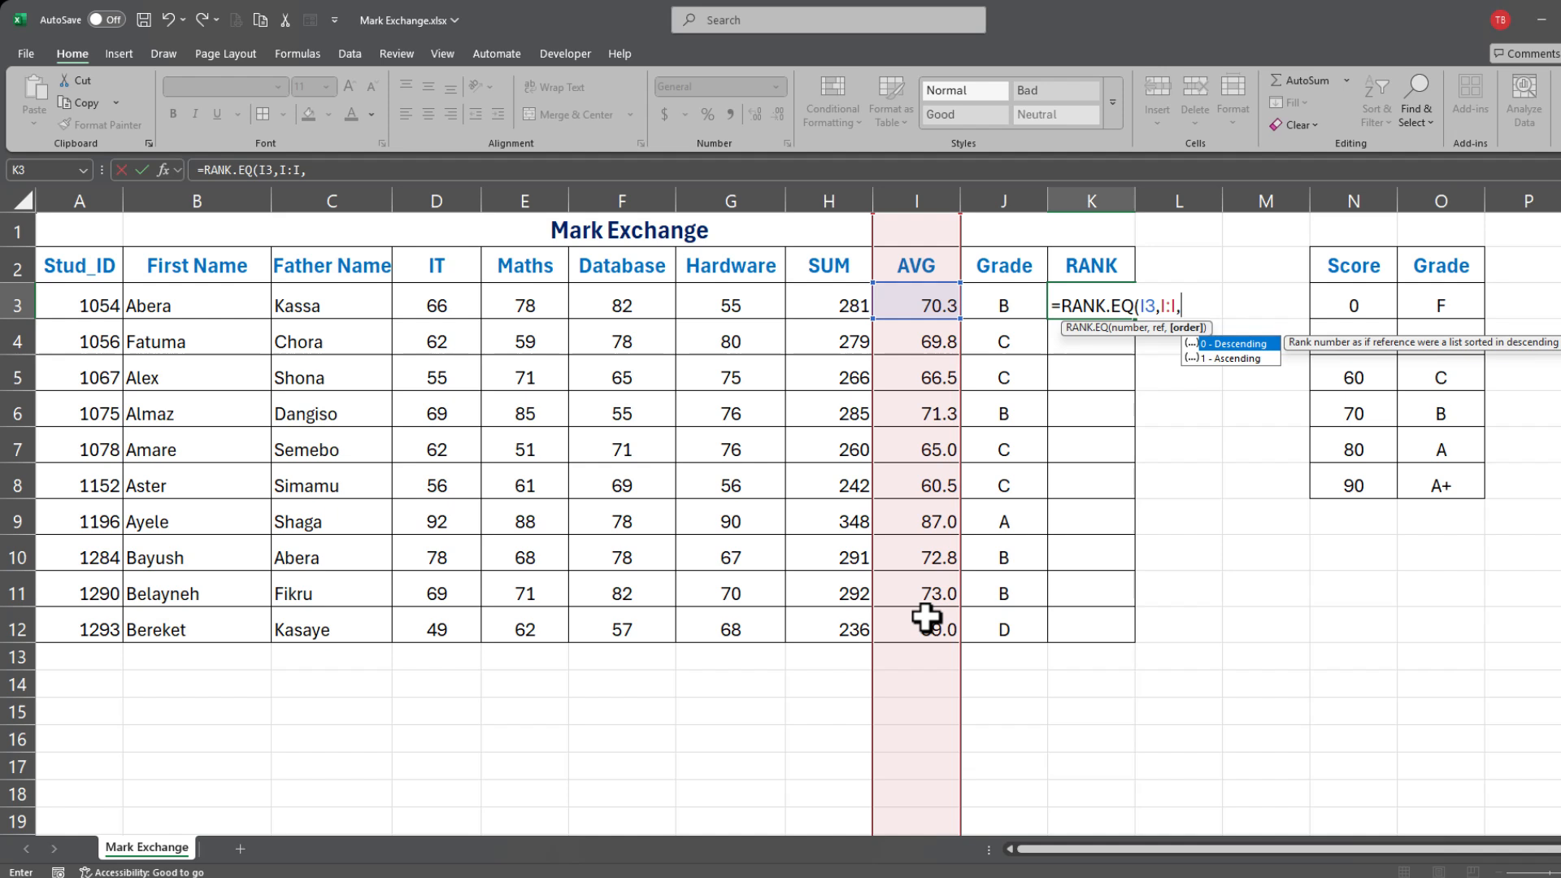
type("0)")
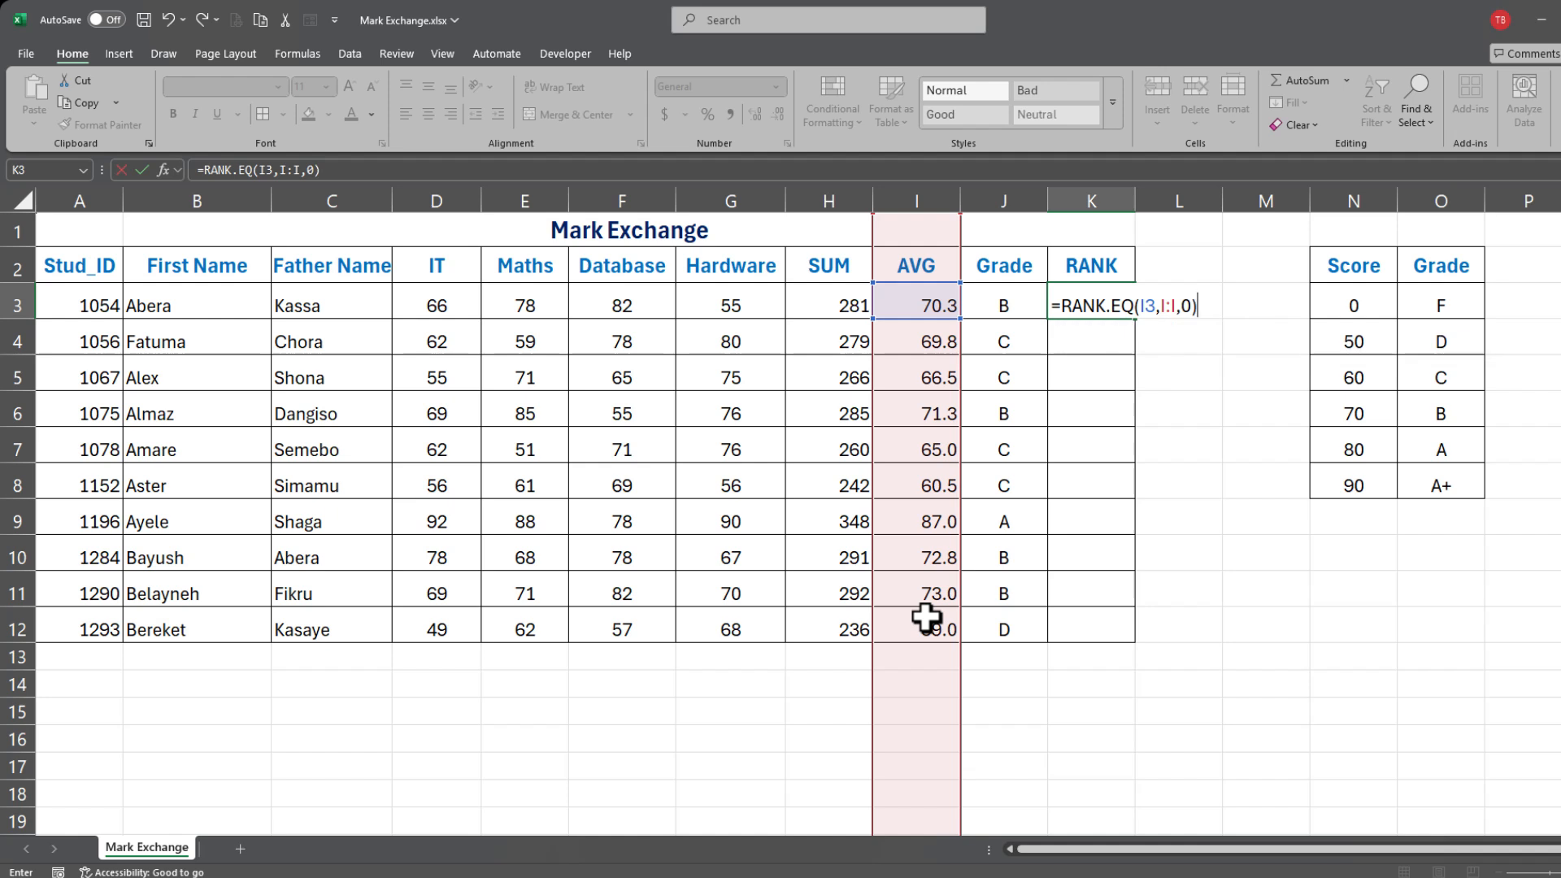
key("Return")
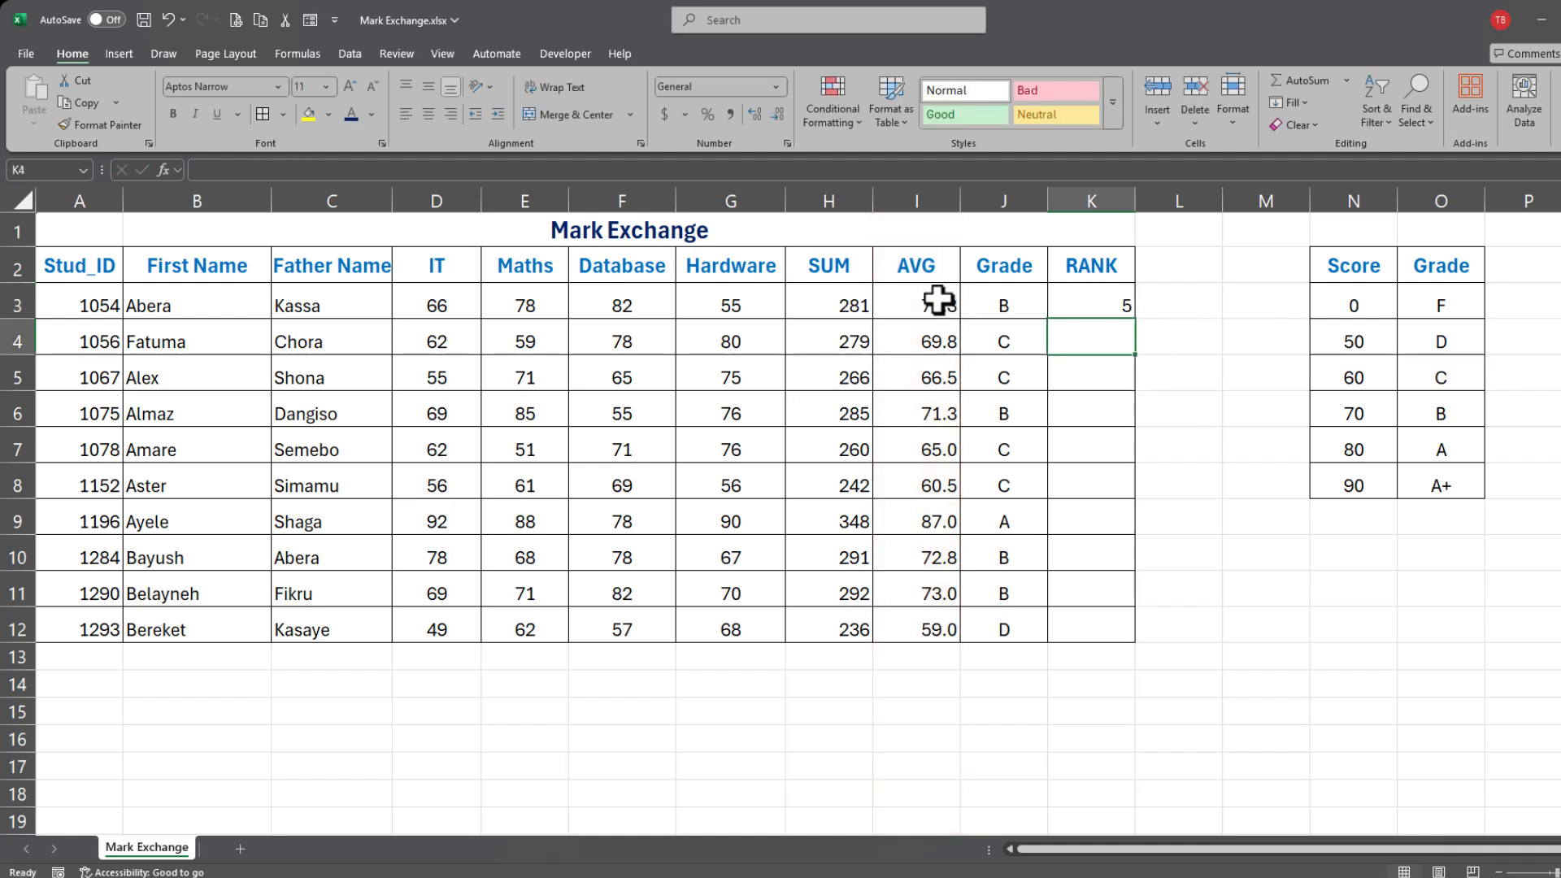
Step: Fill the rank formula from K3 down to K12 and check row 9's grade and rank
left_click(1115, 307)
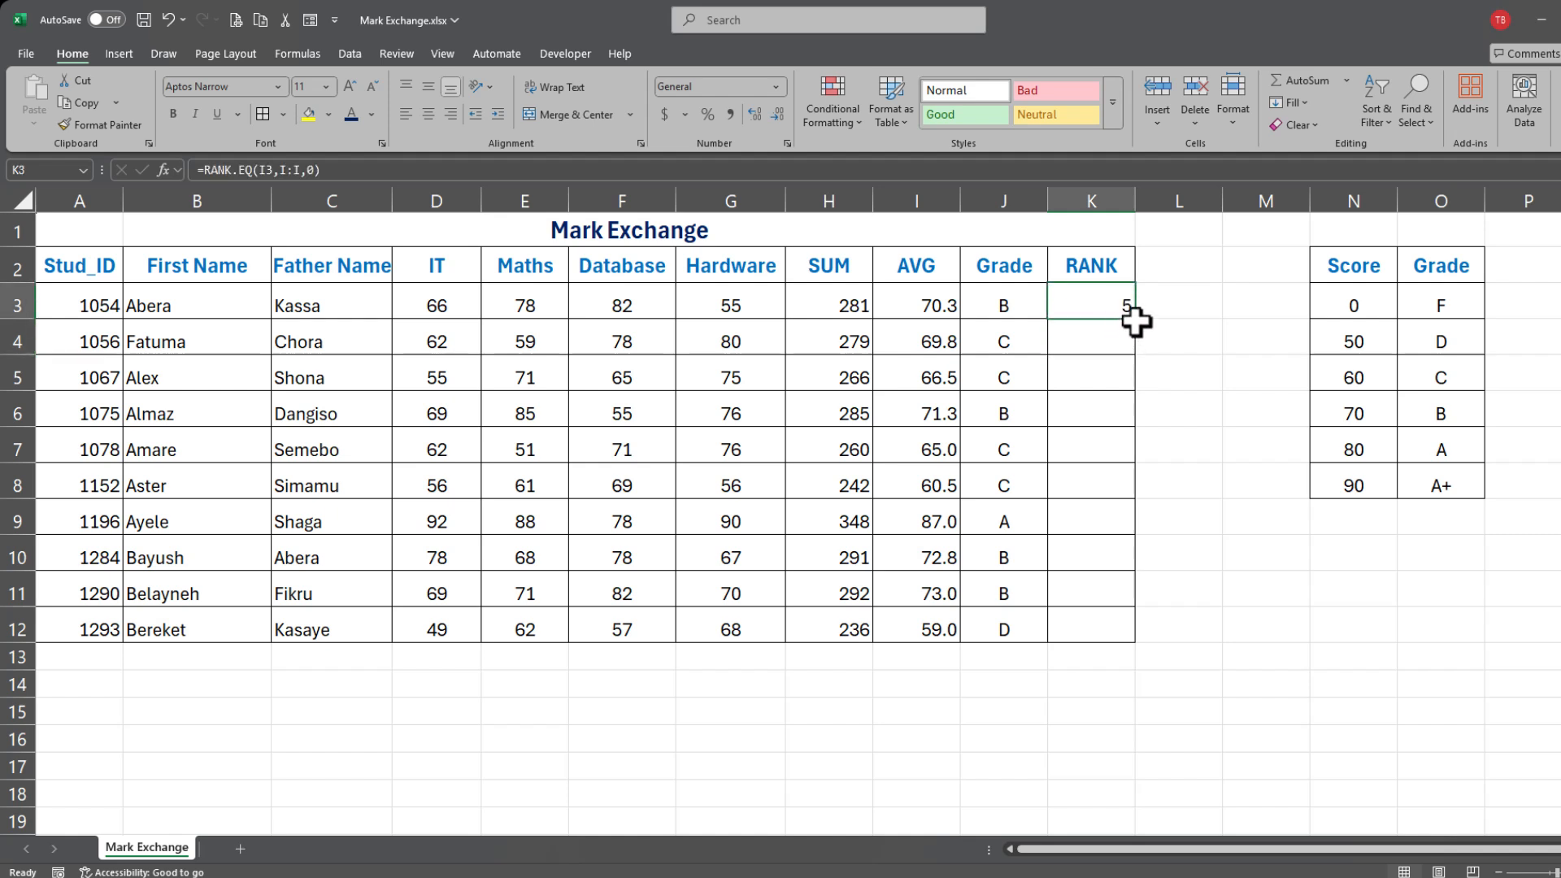
left_click_drag(1136, 319, 1147, 641)
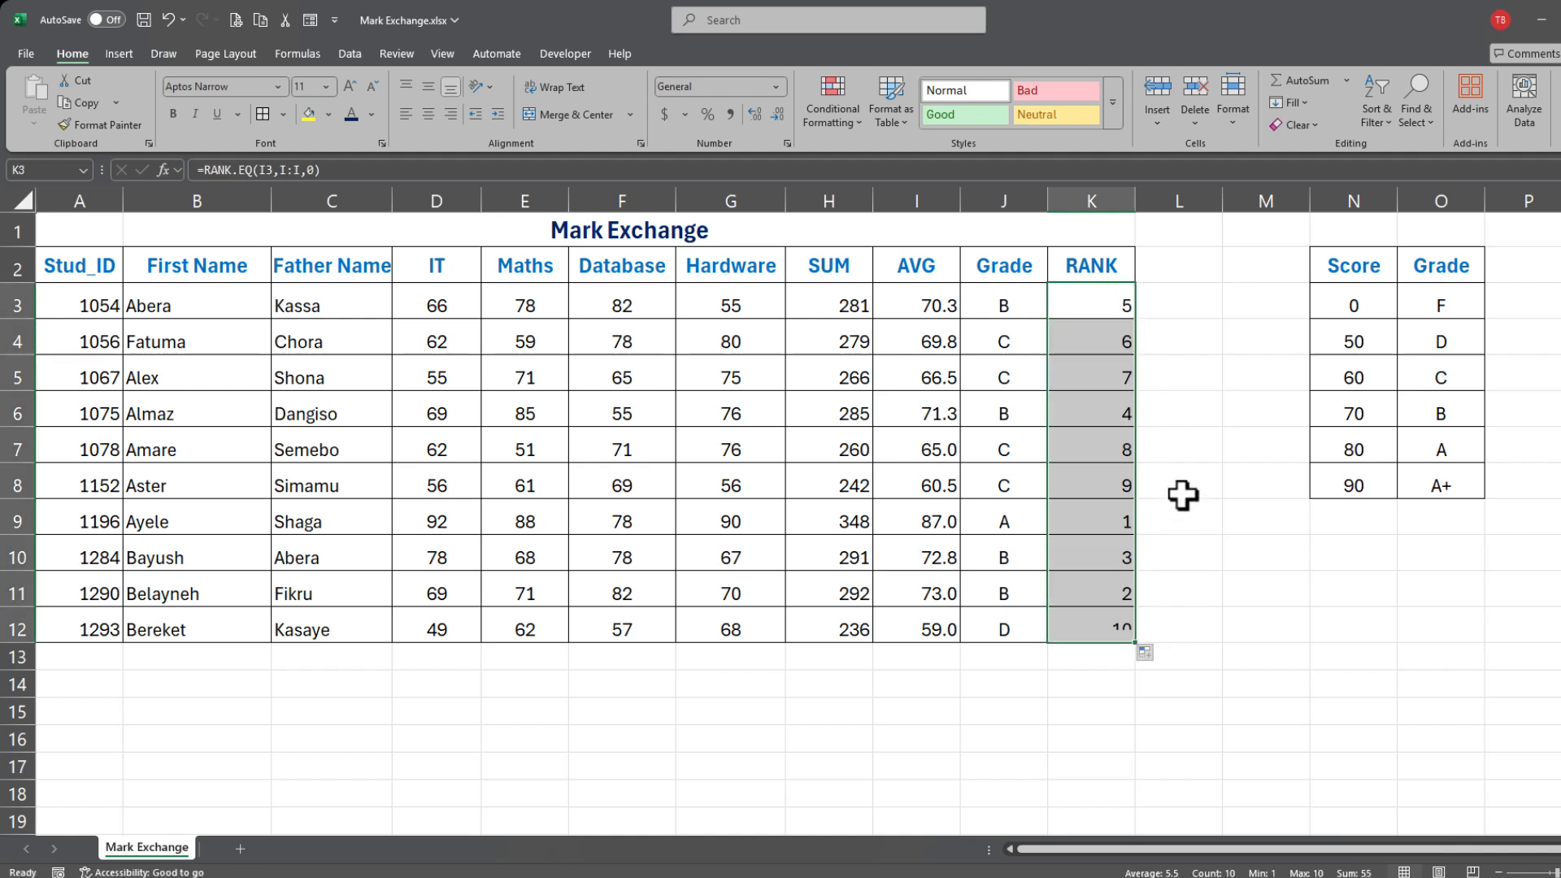
left_click(1089, 516)
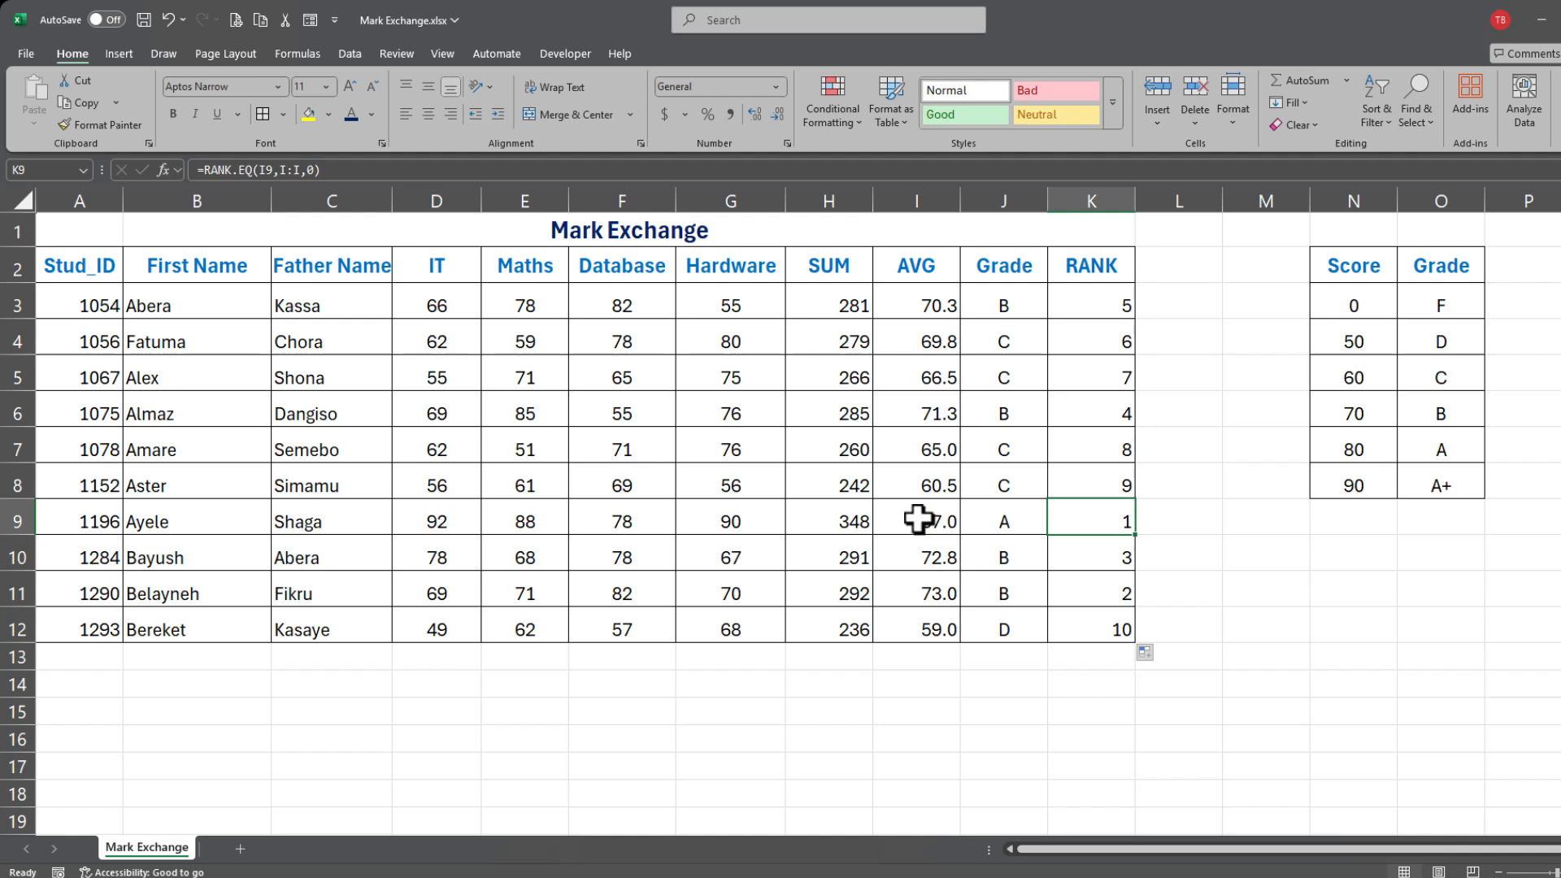
left_click_drag(917, 517, 1005, 519)
left_click(1030, 527)
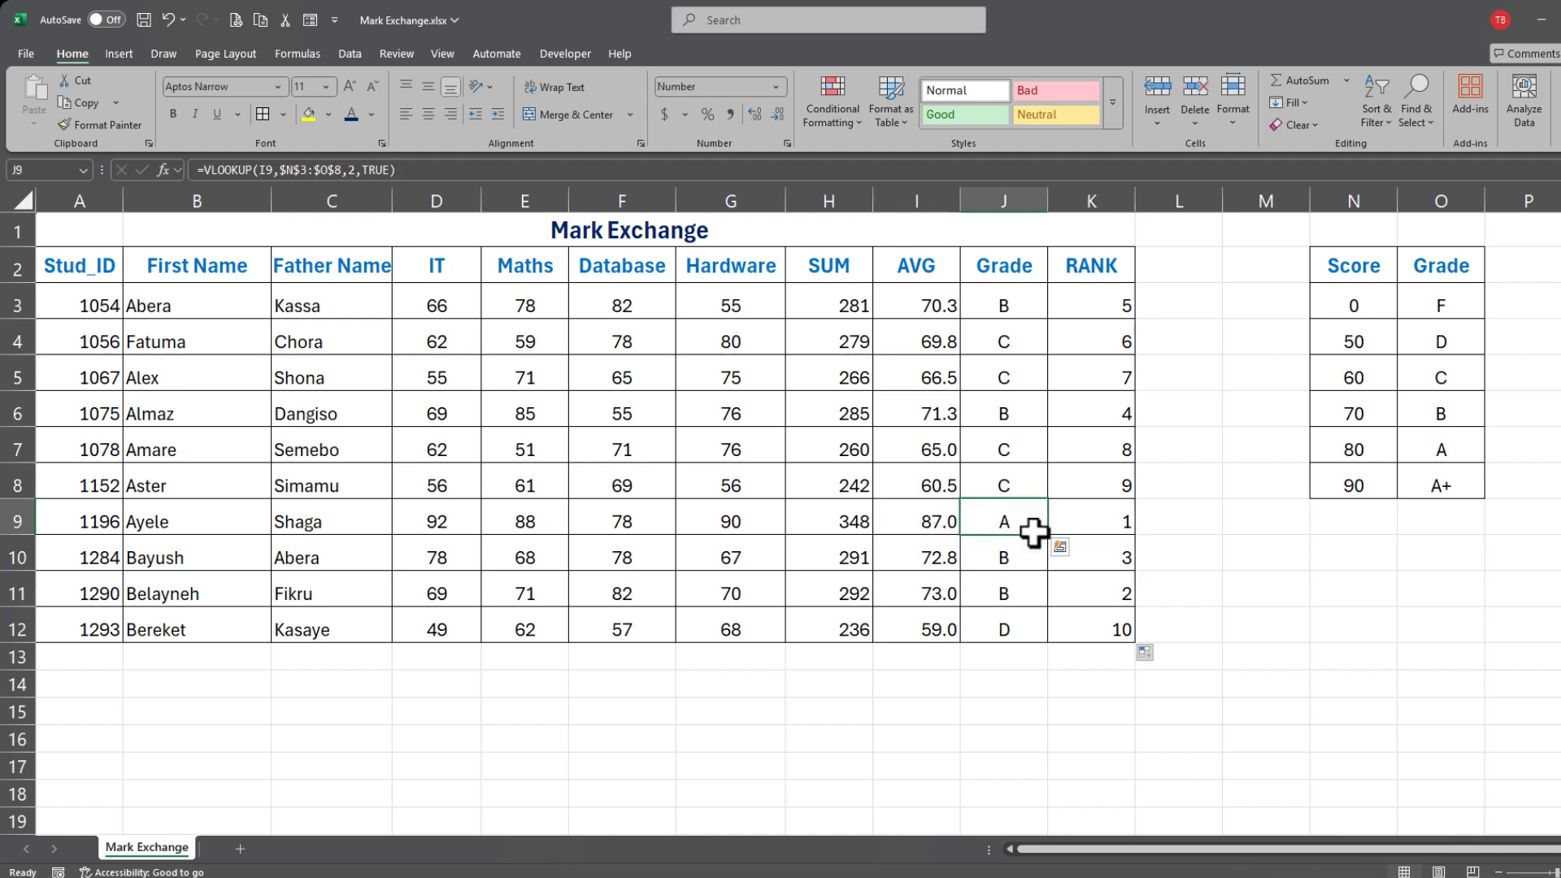
left_click(1102, 523)
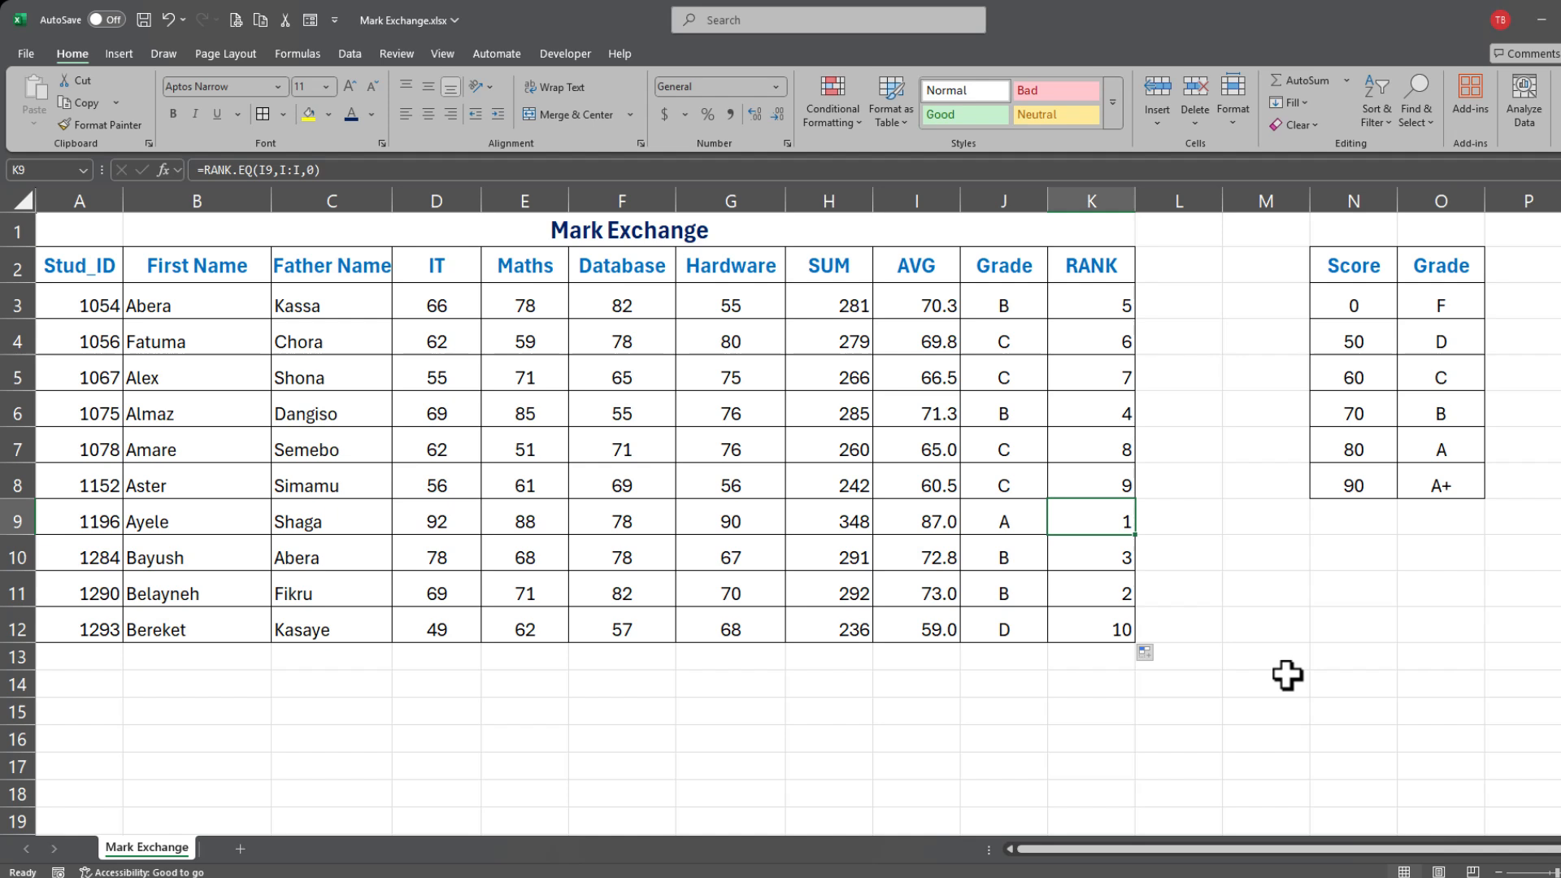
Step: Change the Hardware mark in G3 to 95 and the Database mark in F12 to 90
left_click(751, 313)
type("95")
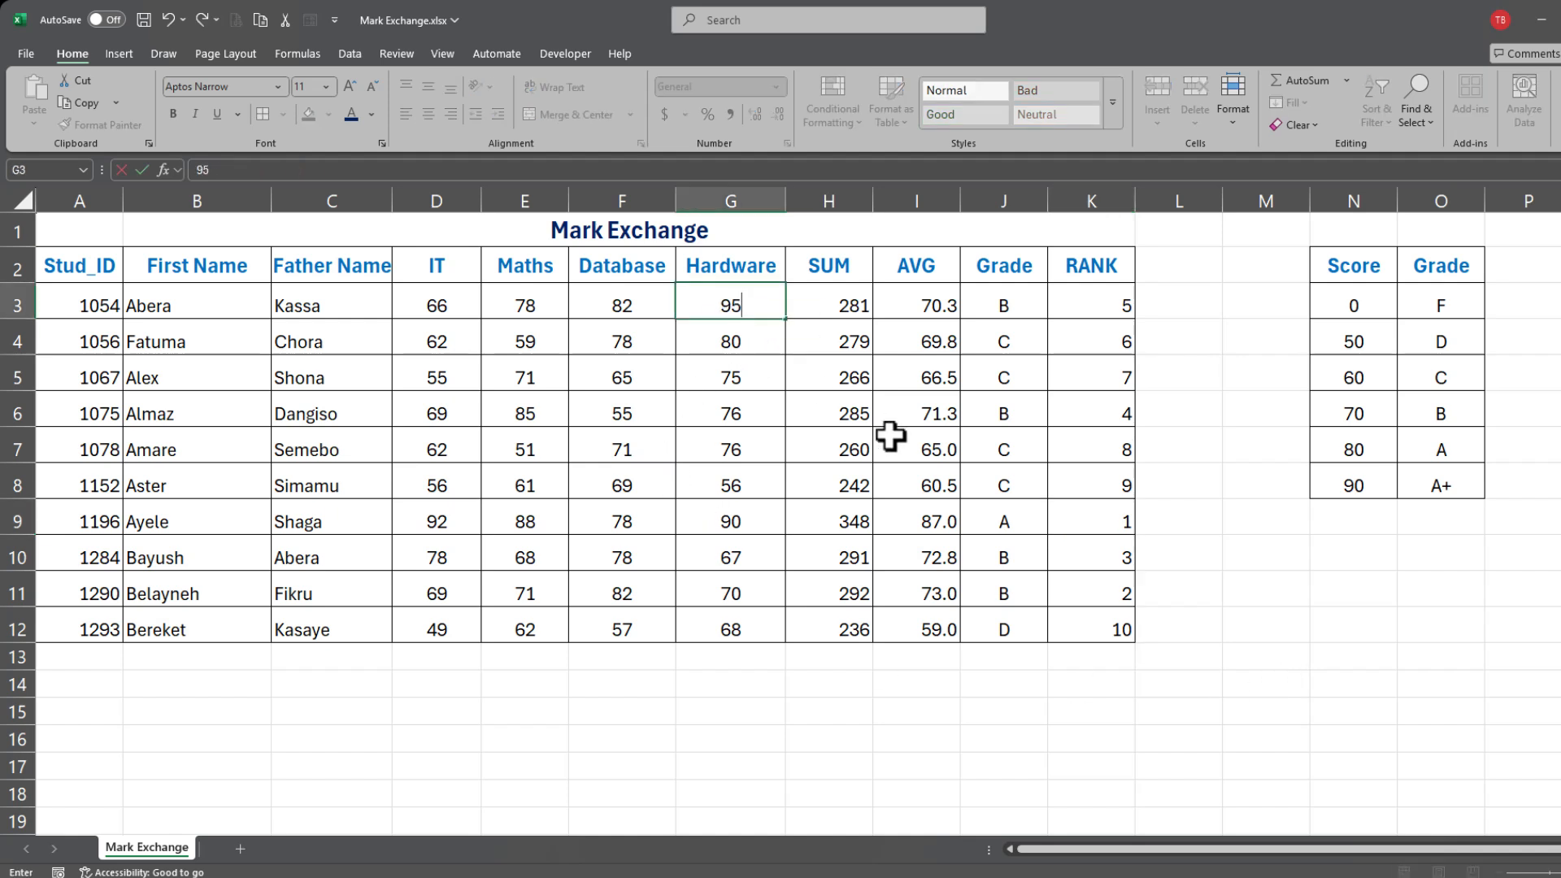
left_click(749, 439)
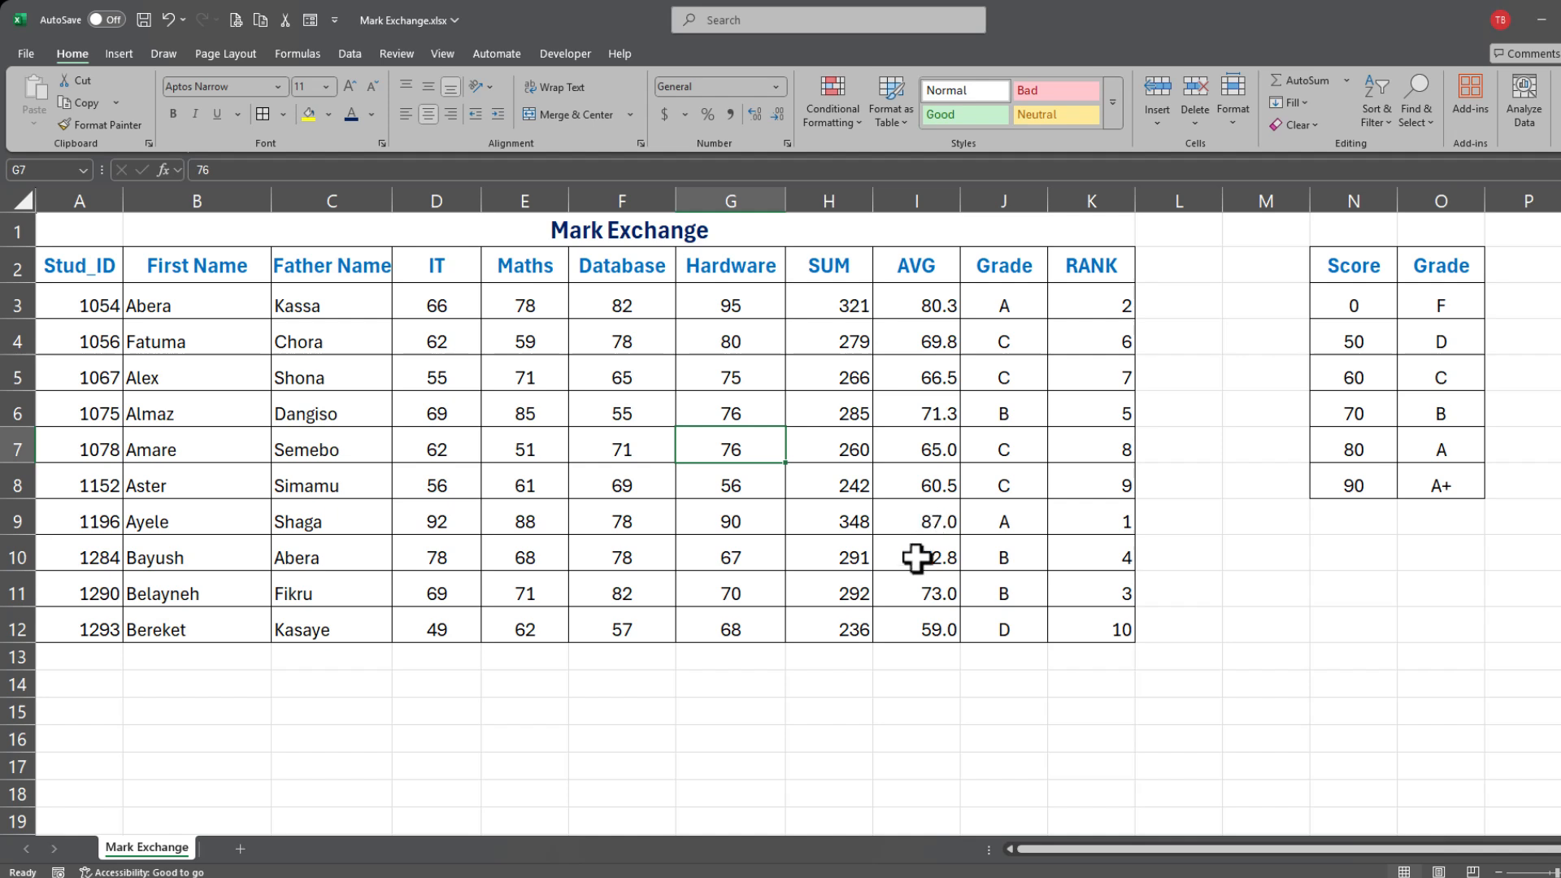
left_click(650, 635)
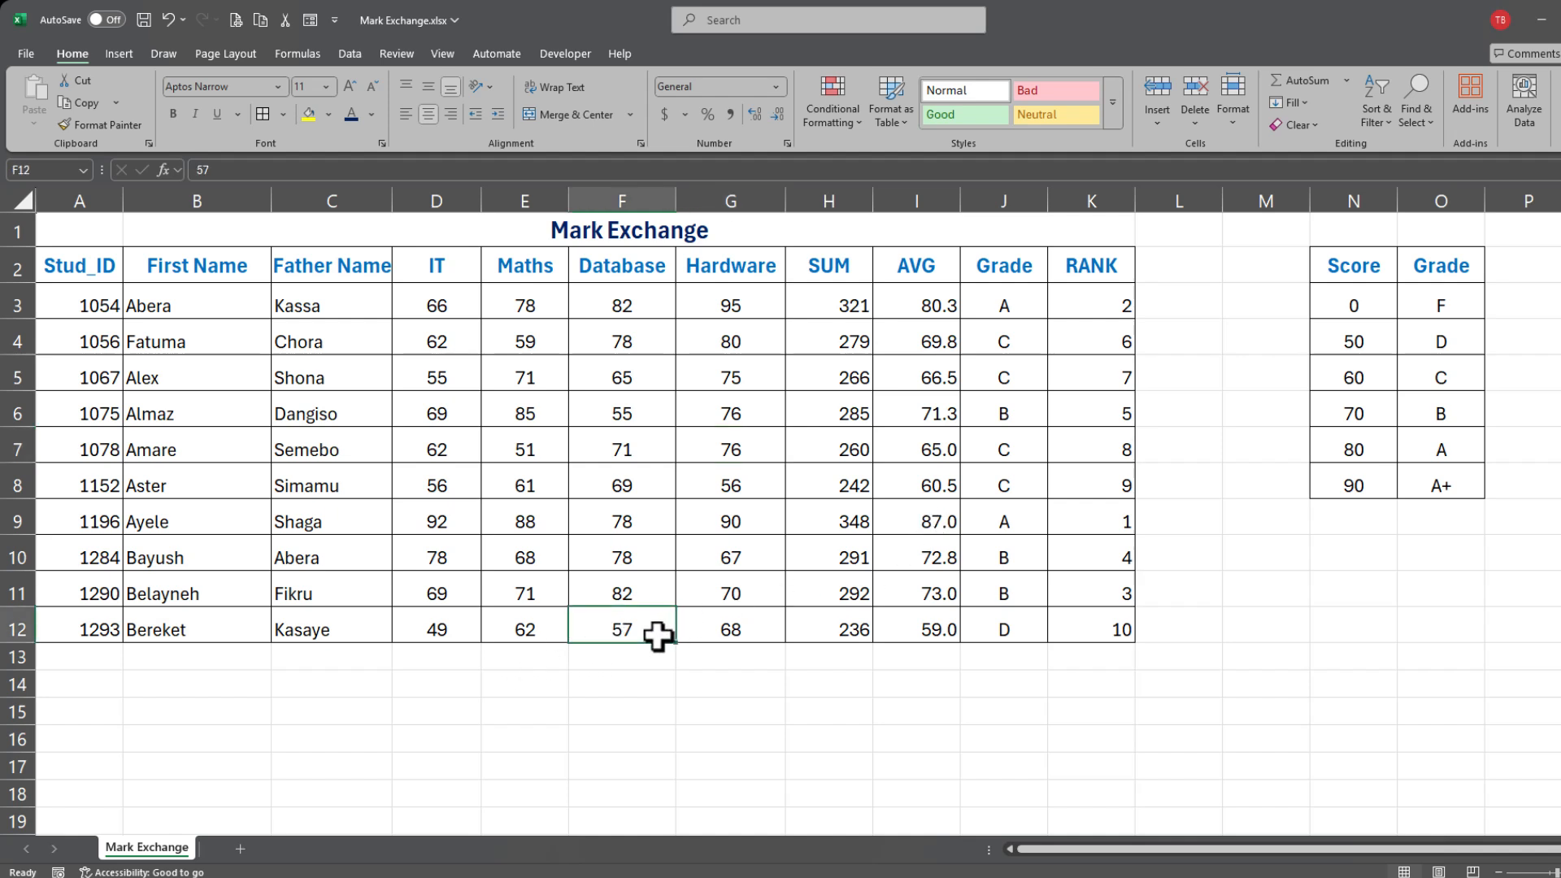
type("90")
left_click(662, 550)
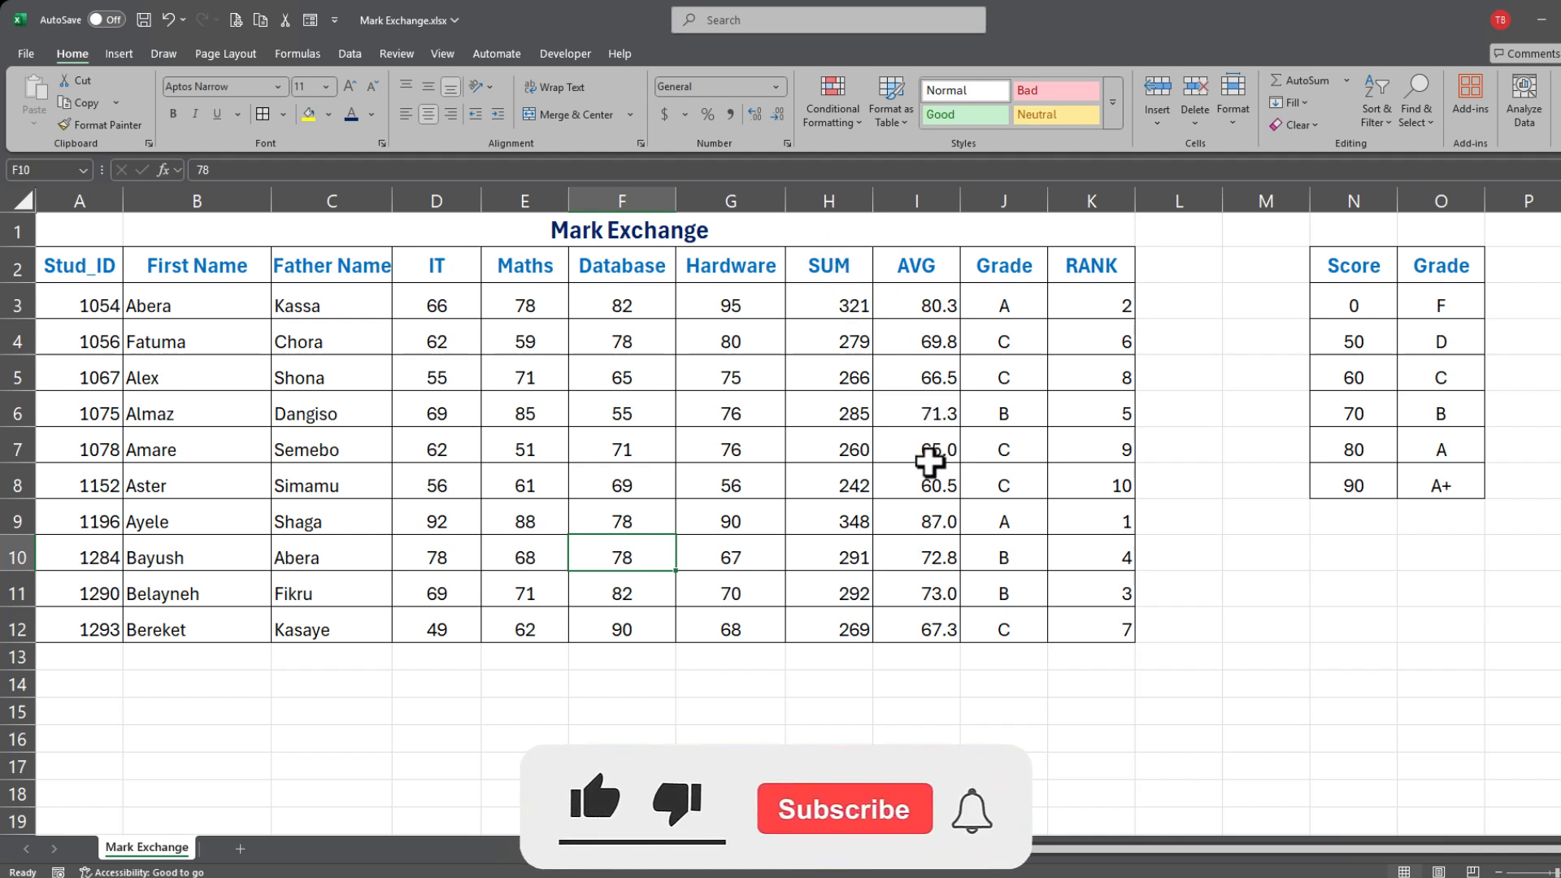
left_click_drag(837, 305, 826, 624)
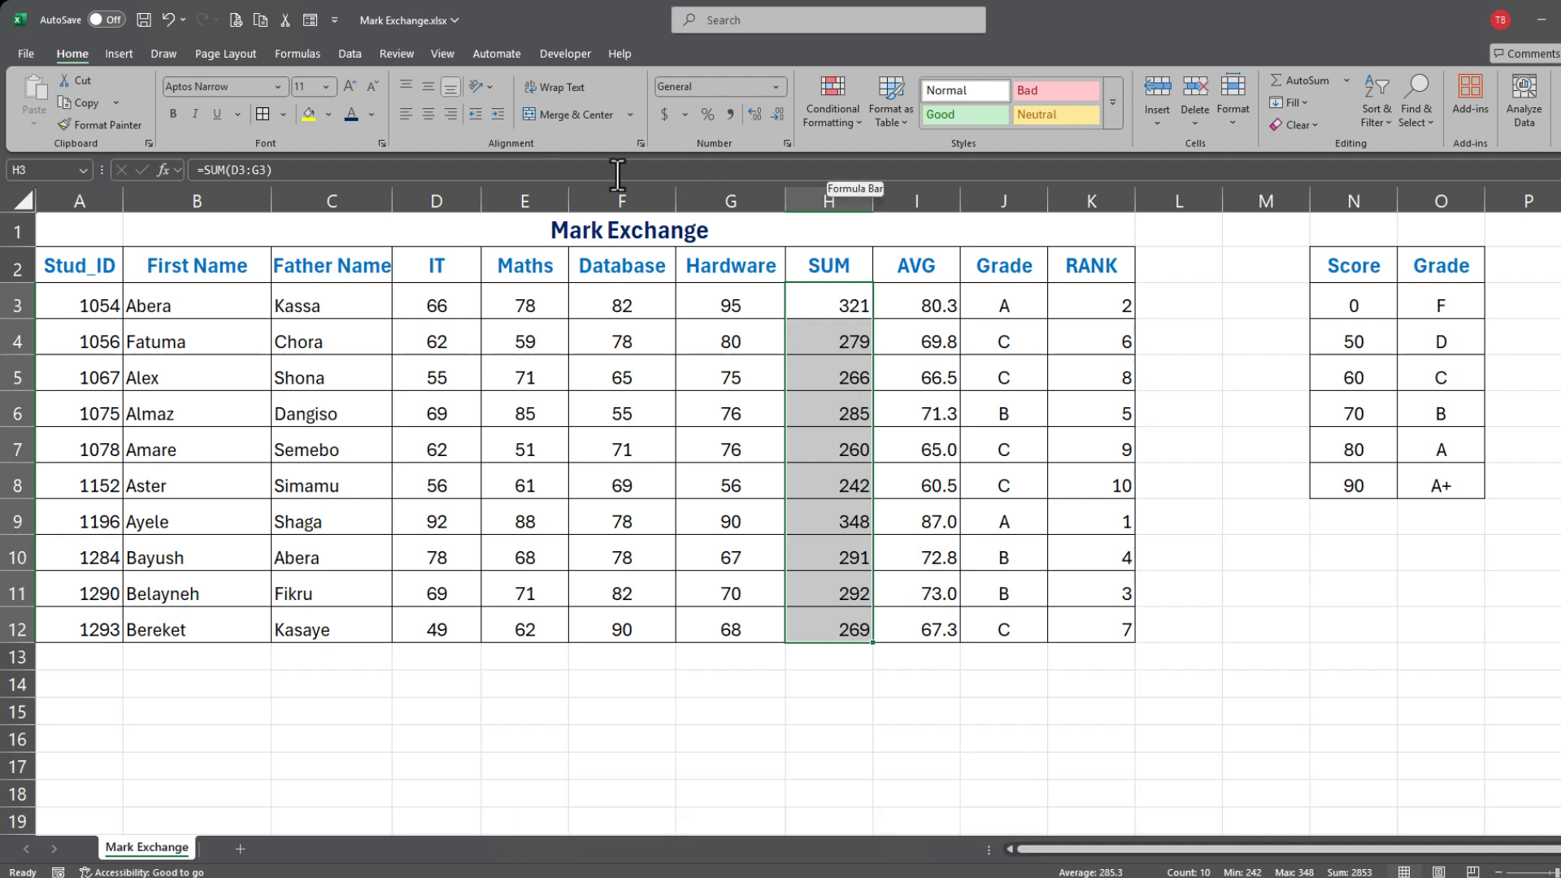
Step: Shade the SUM column green, the AVG values light pink and the Grade column green
left_click(330, 114)
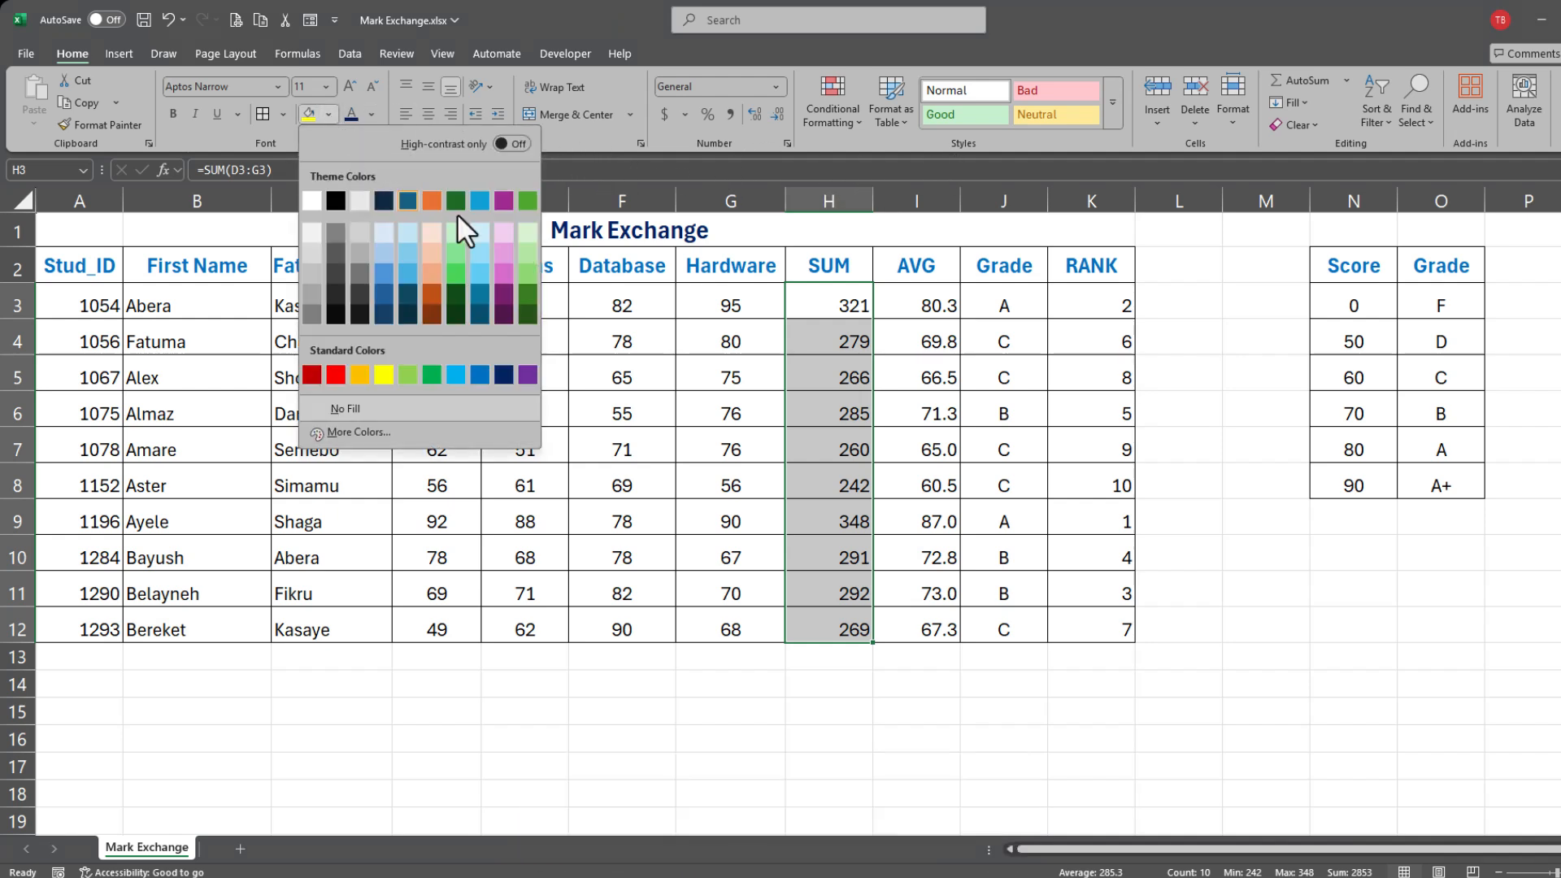
left_click(456, 252)
left_click_drag(937, 303, 948, 630)
left_click(329, 114)
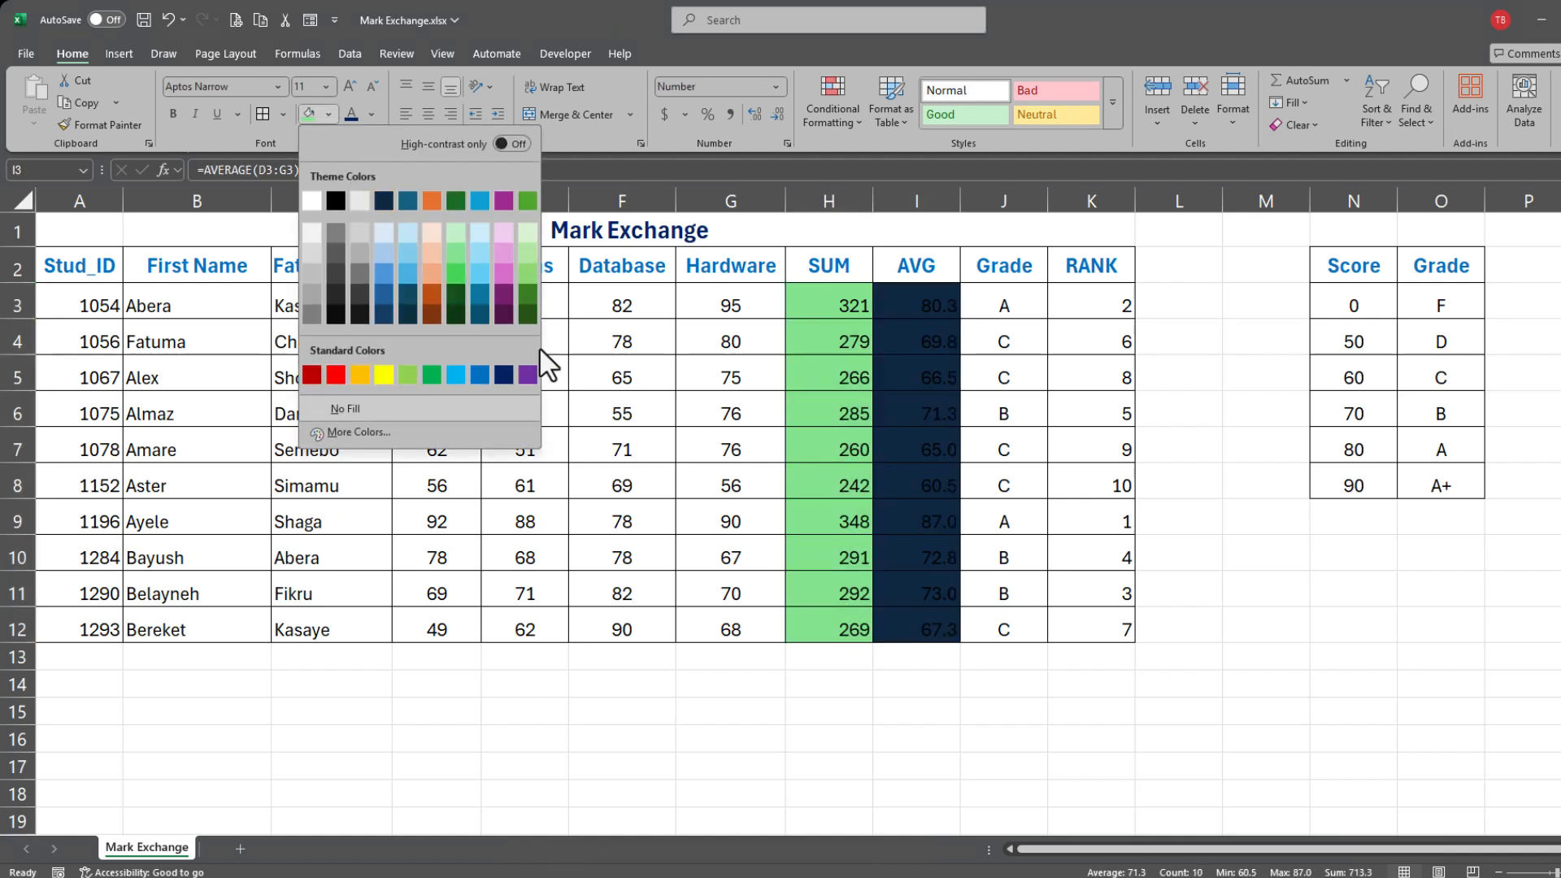
left_click(503, 236)
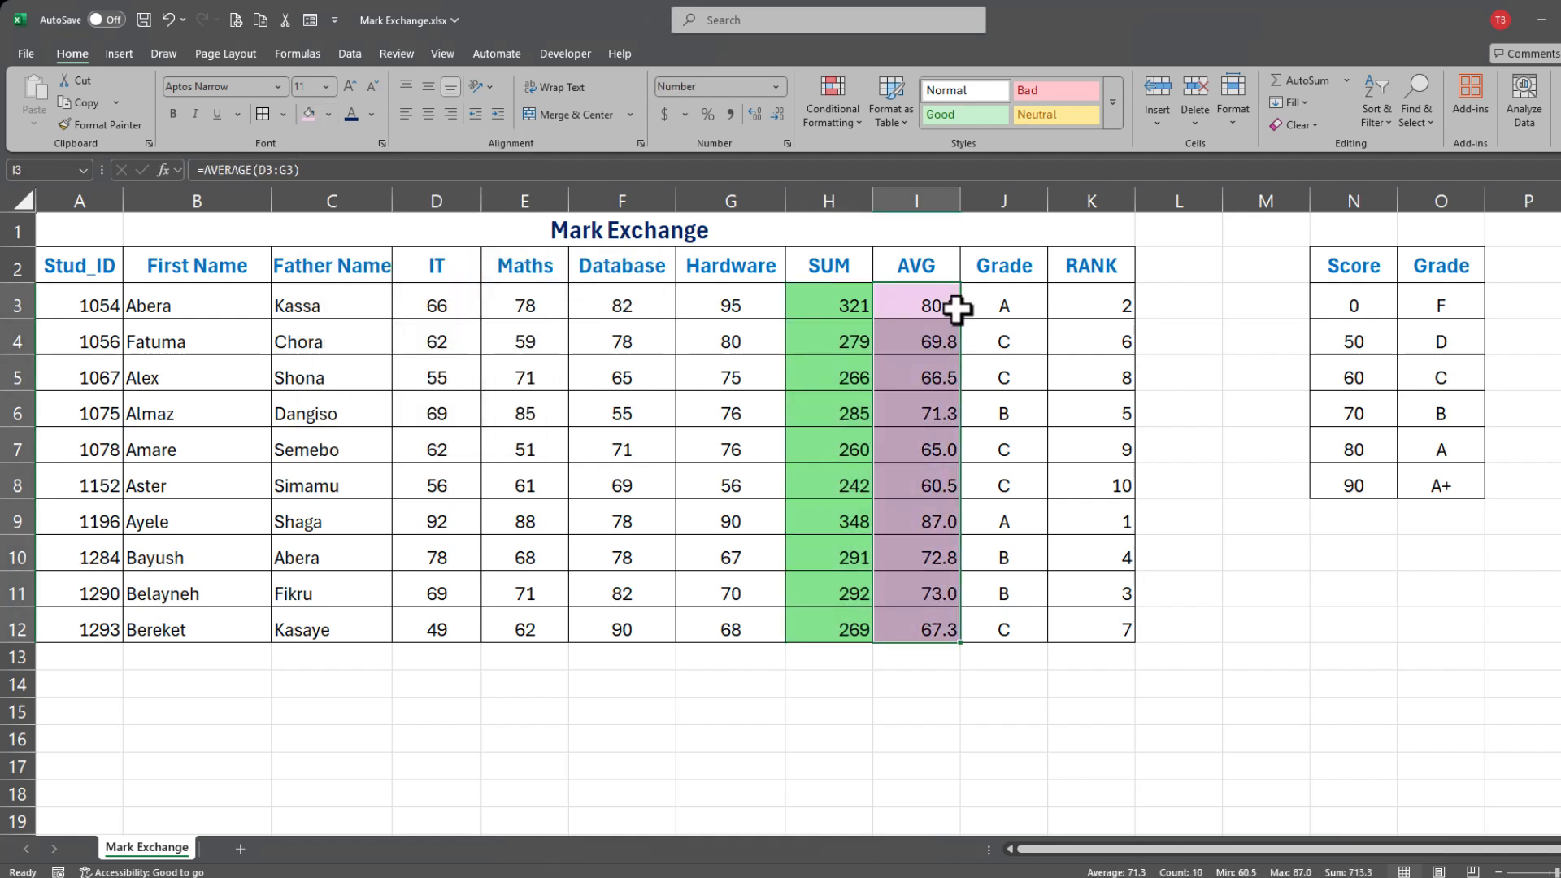
left_click_drag(1003, 306, 1031, 631)
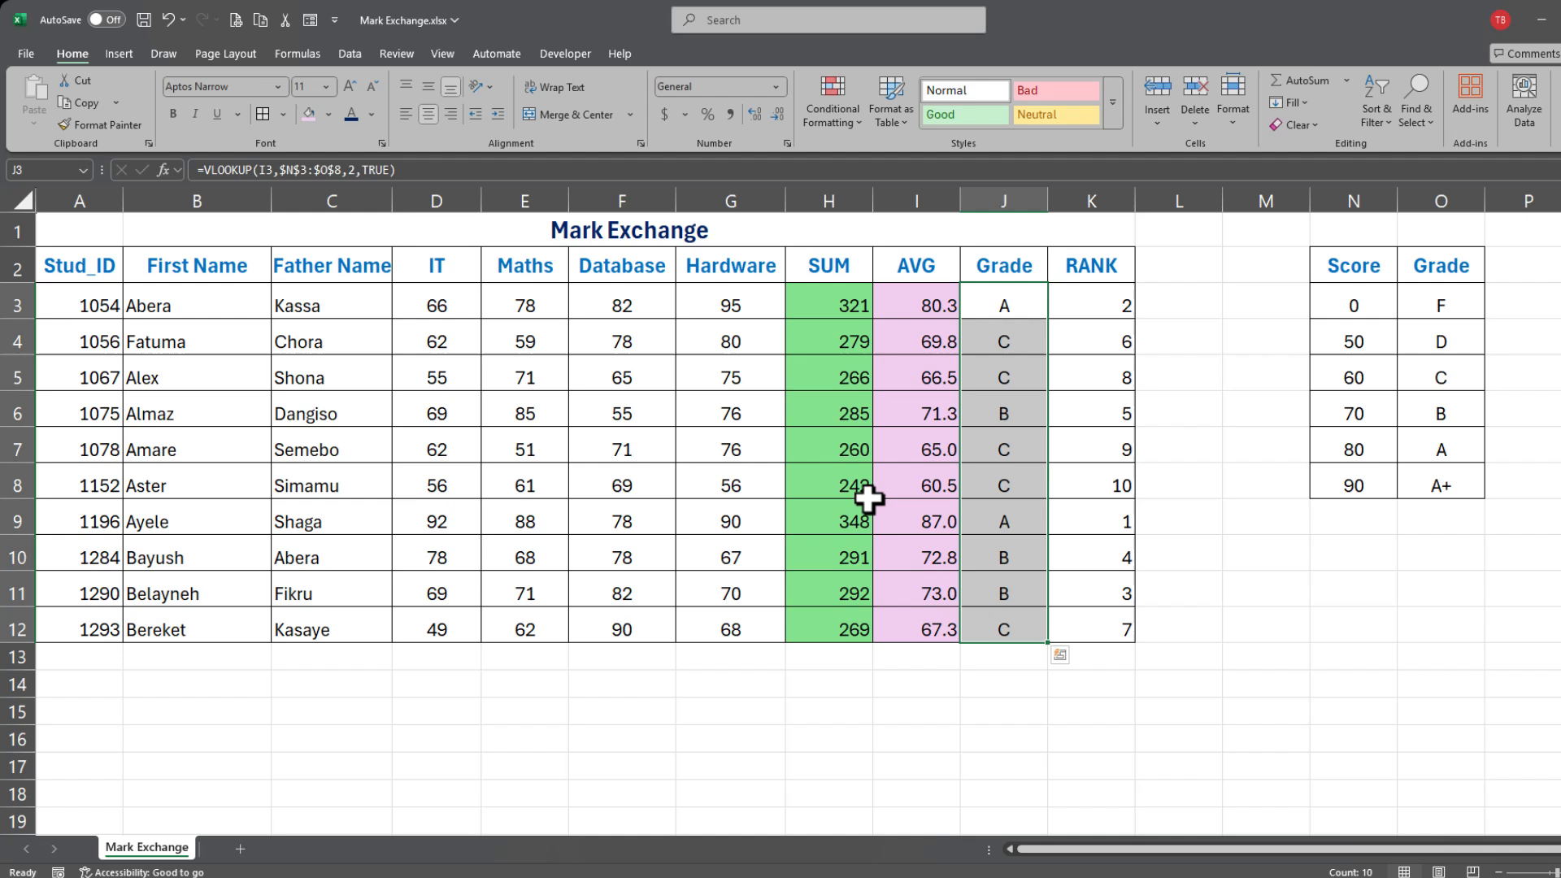
left_click(328, 114)
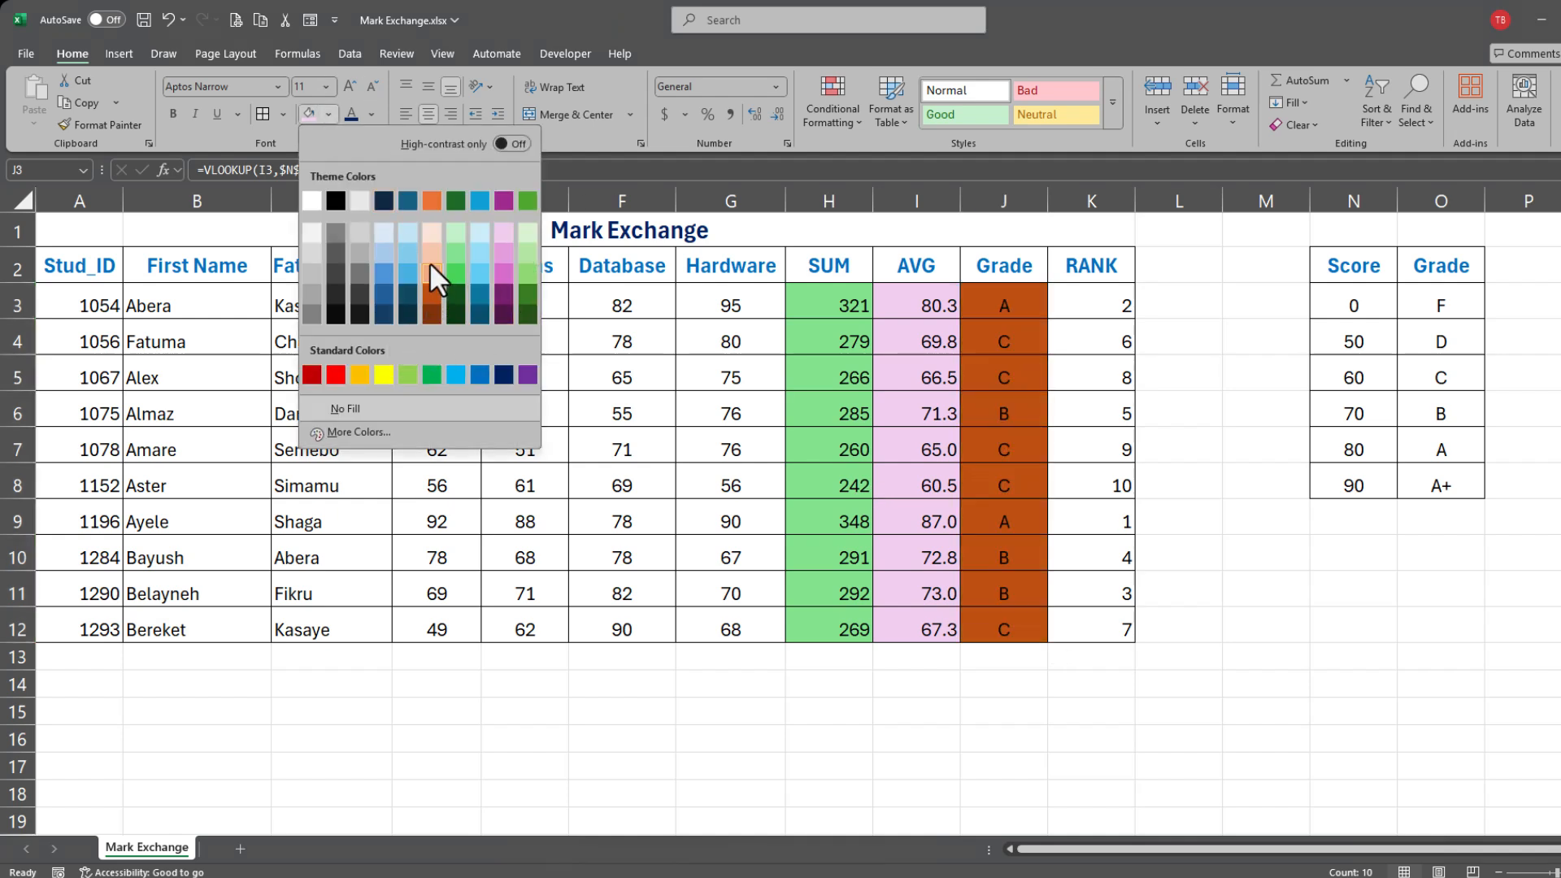
left_click(453, 281)
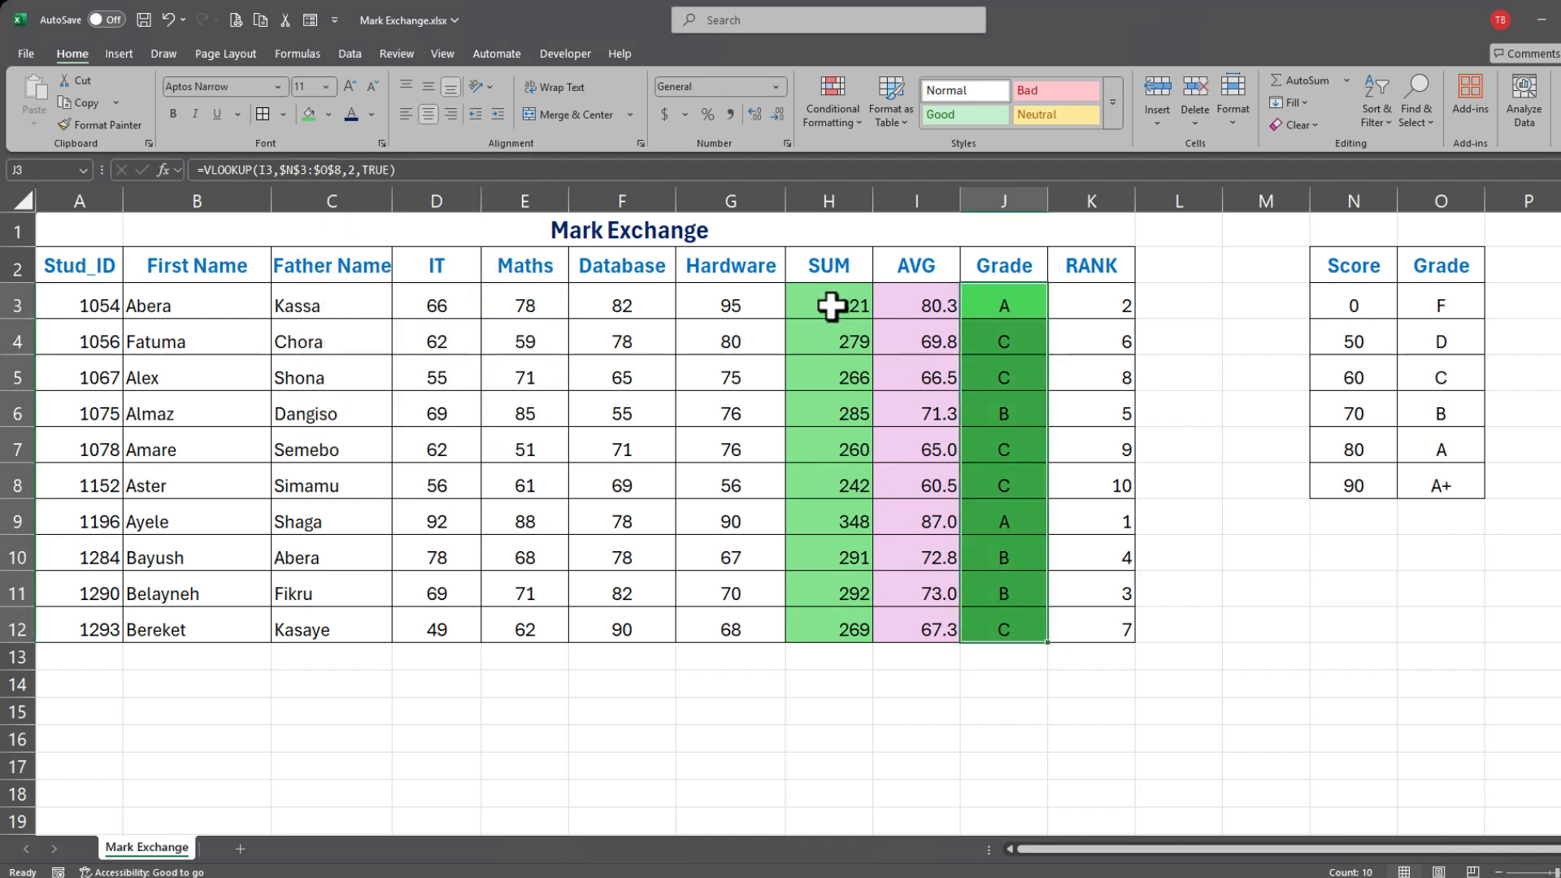
Step: Recolor the SUM values H3:H12 light blue, then select the RANK values and row 2
left_click_drag(826, 304, 817, 623)
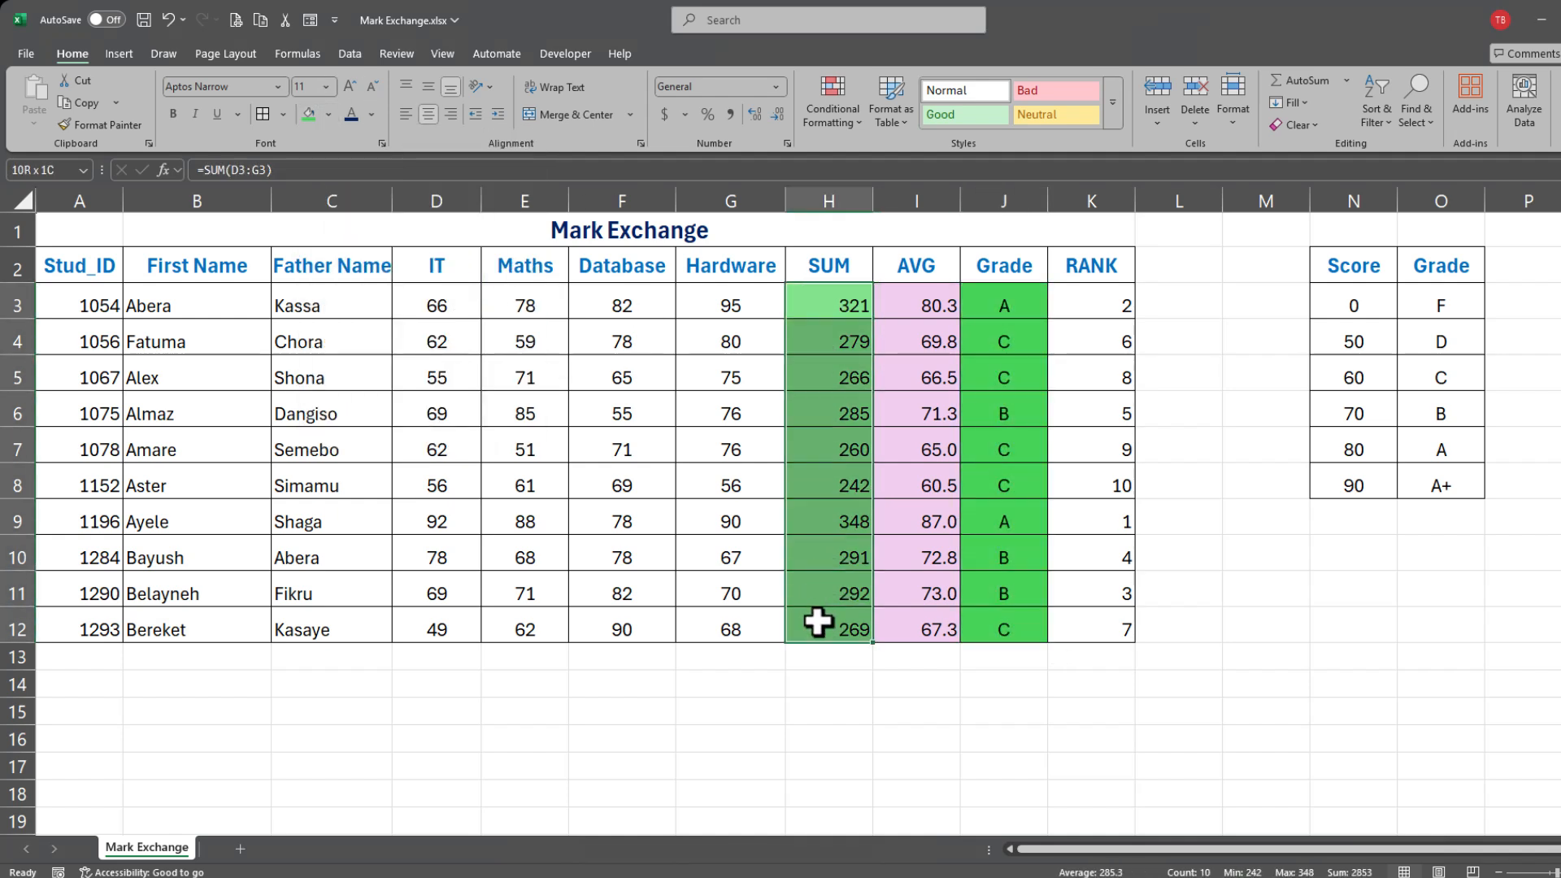
left_click(329, 114)
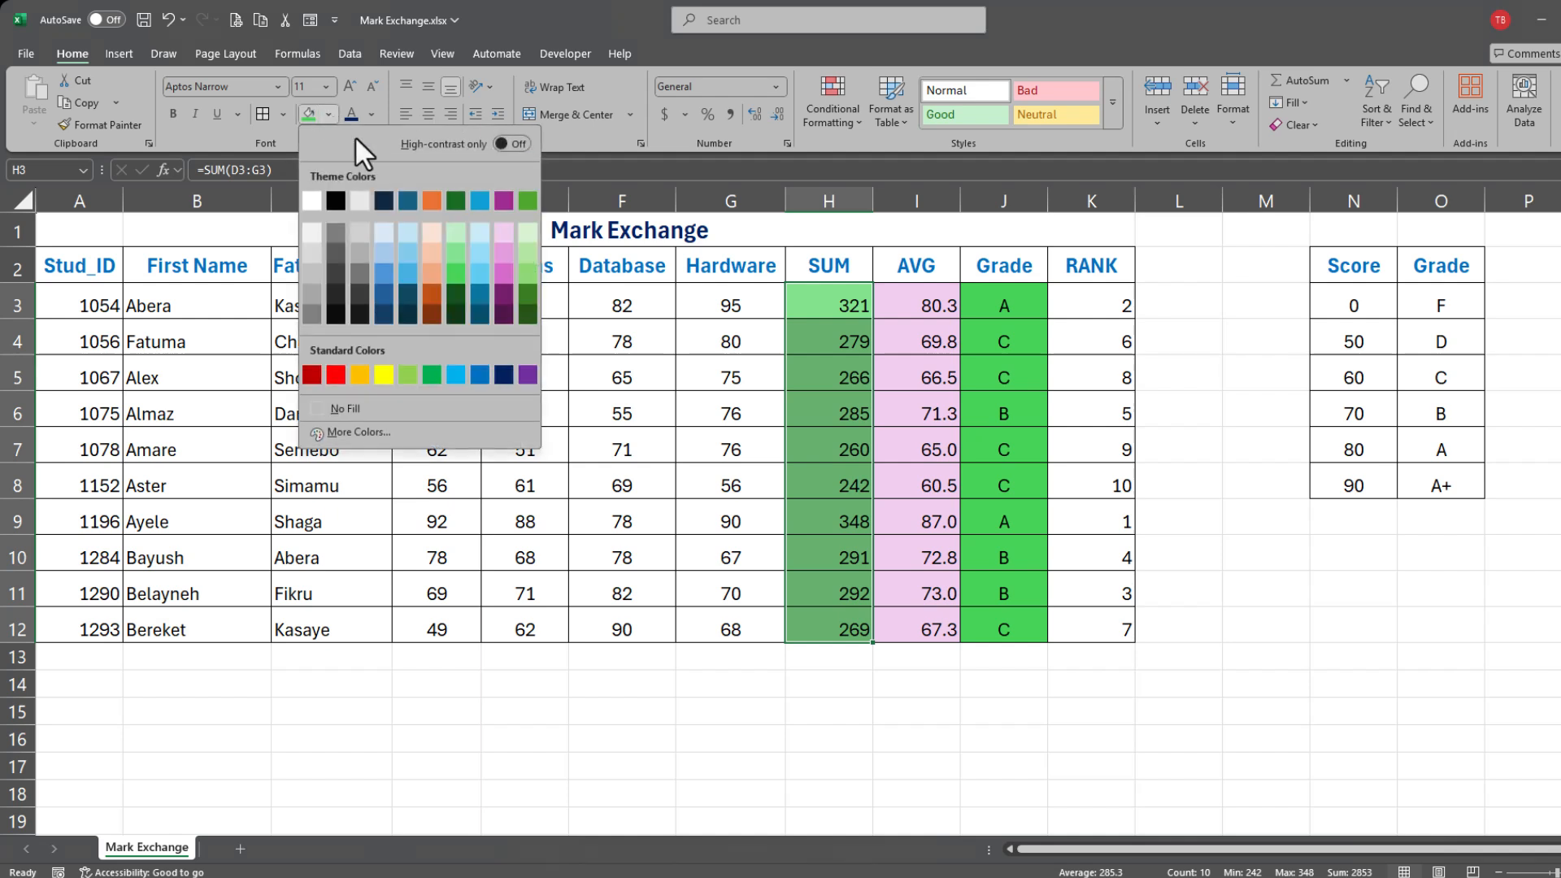
left_click(417, 231)
left_click_drag(1091, 307, 1093, 447)
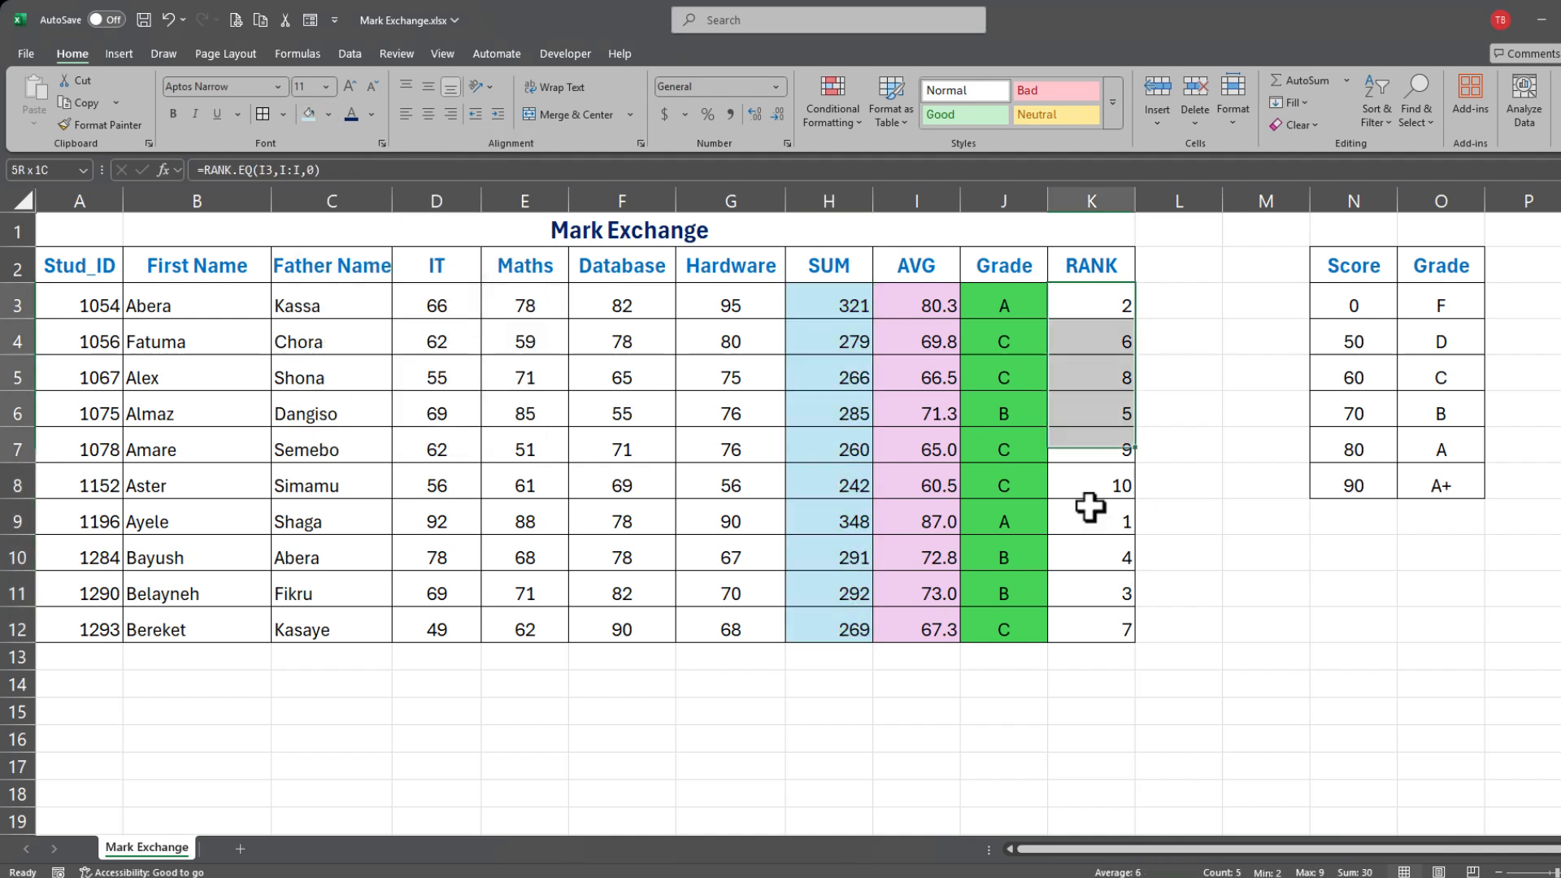
left_click_drag(1090, 506, 1090, 638)
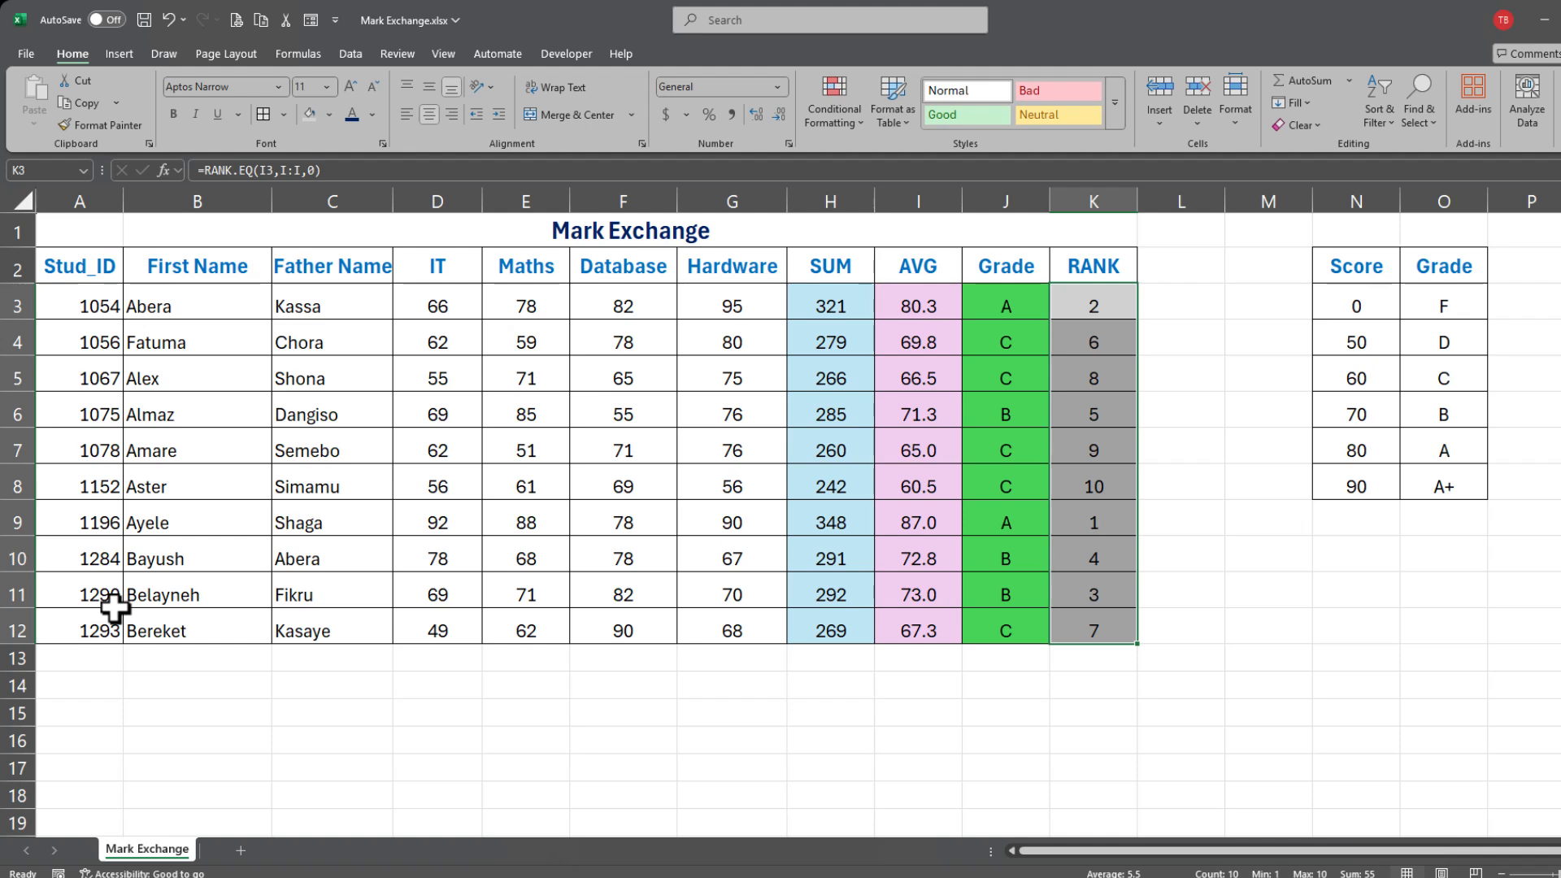
left_click(16, 265)
Step: Insert three blank rows at row 2 above the student table
left_click(91, 443)
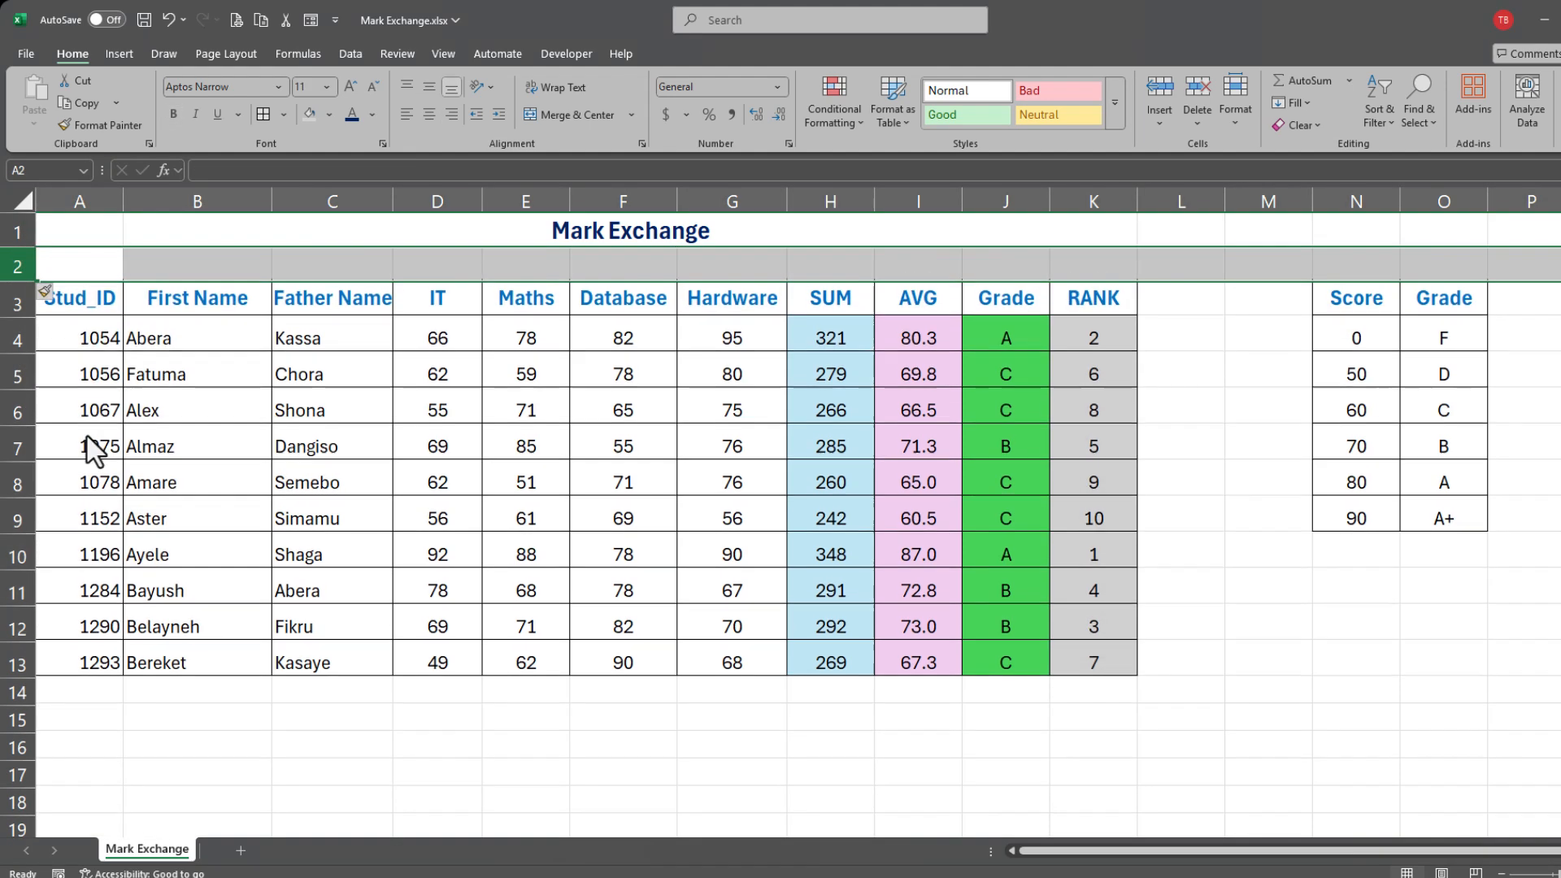
right_click(17, 264)
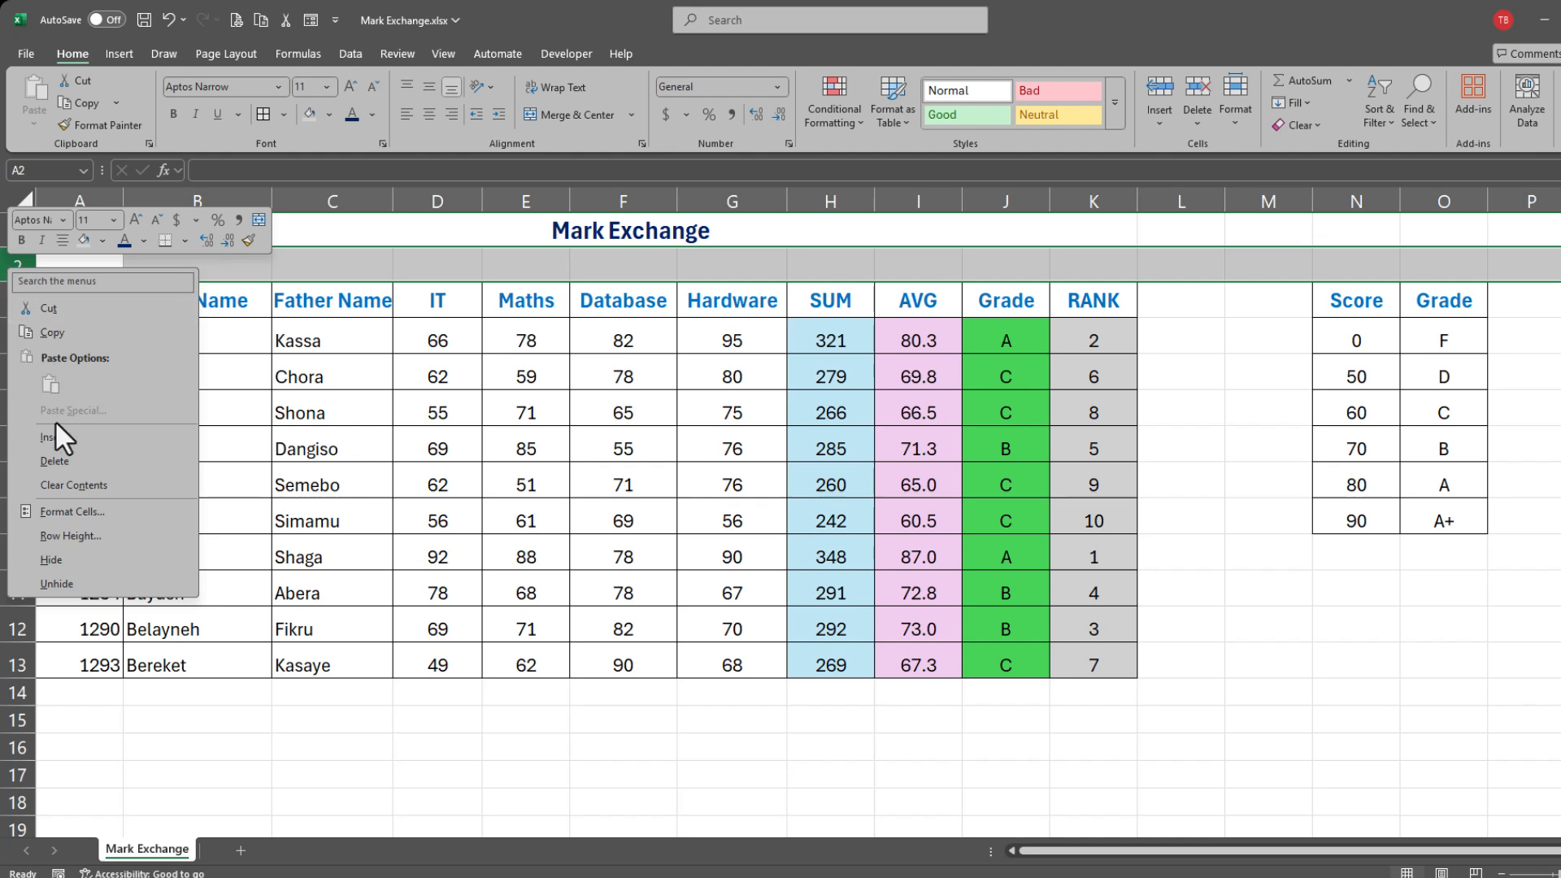
left_click(61, 446)
right_click(17, 264)
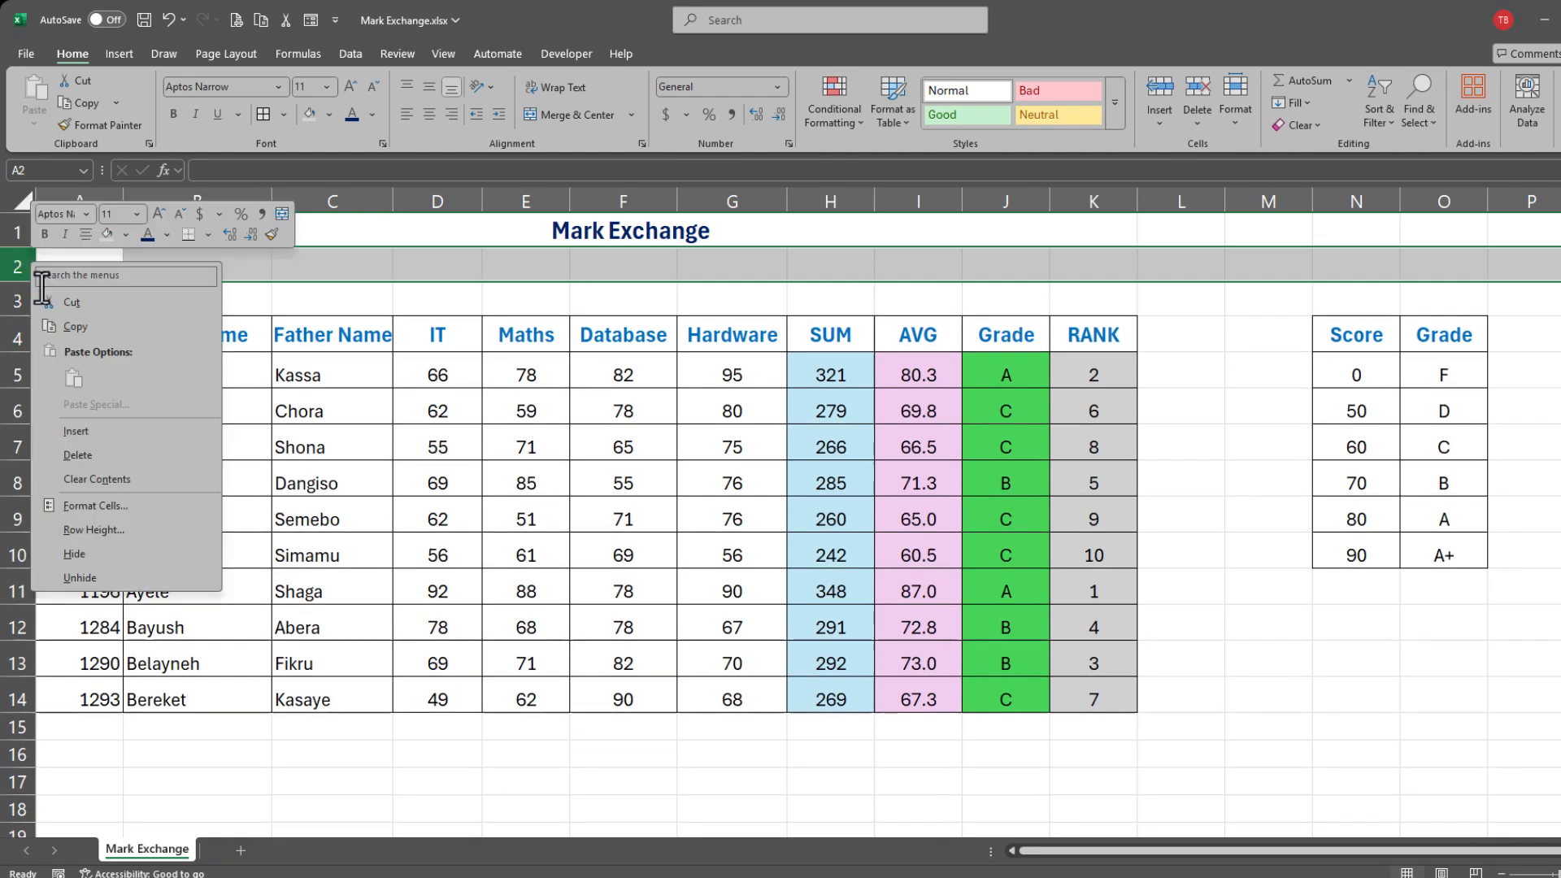
left_click(65, 443)
left_click(632, 446)
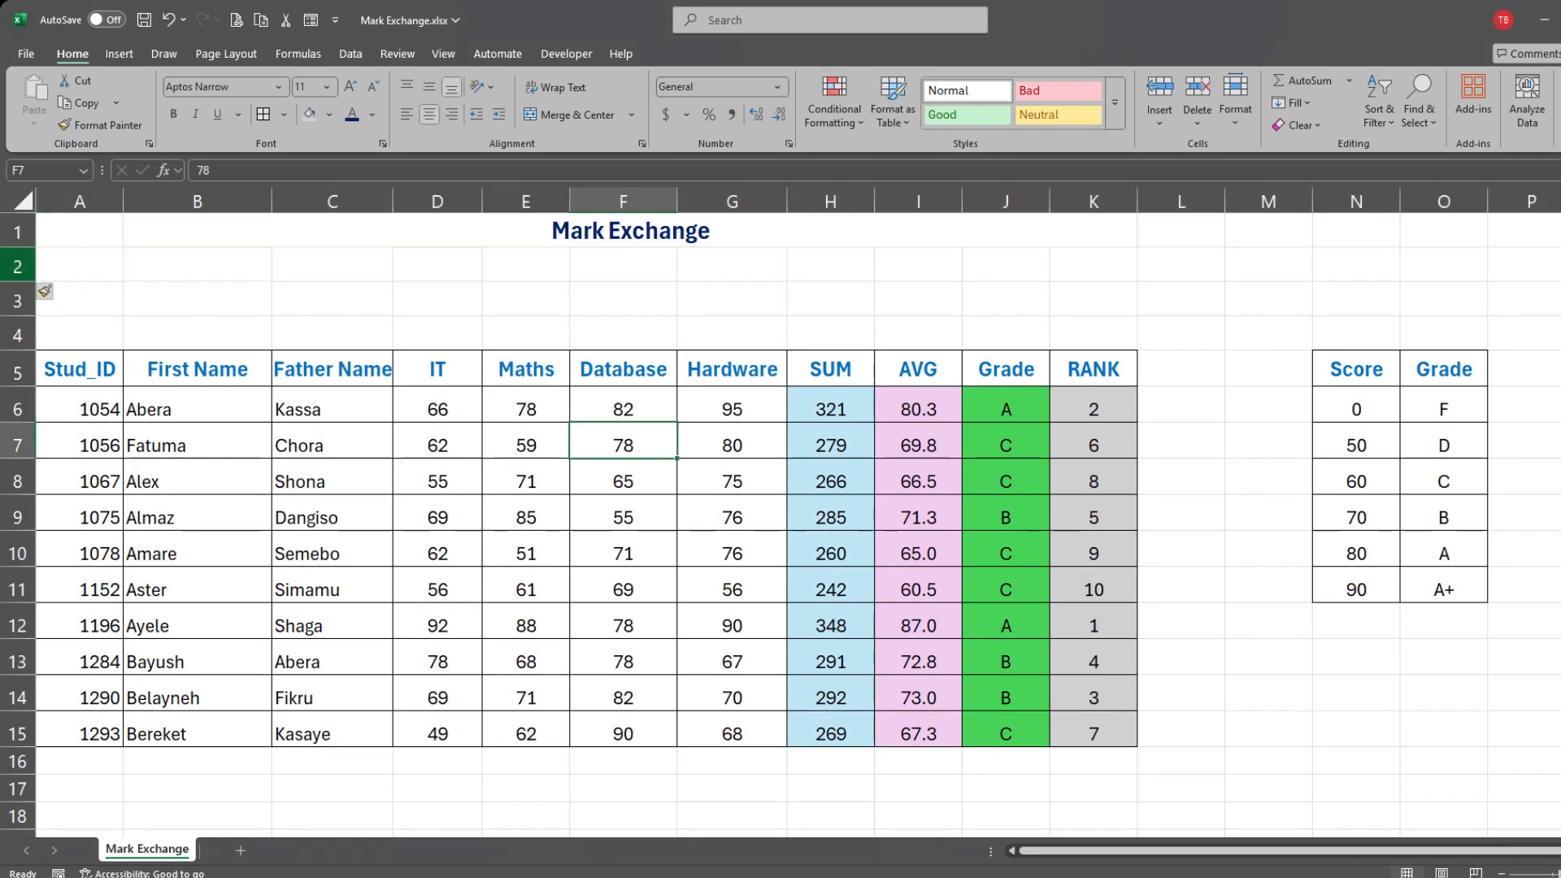
Step: Copy the header row A5:K5 and paste it into row 2
left_click_drag(93, 366, 1073, 365)
right_click(1073, 366)
left_click(1137, 349)
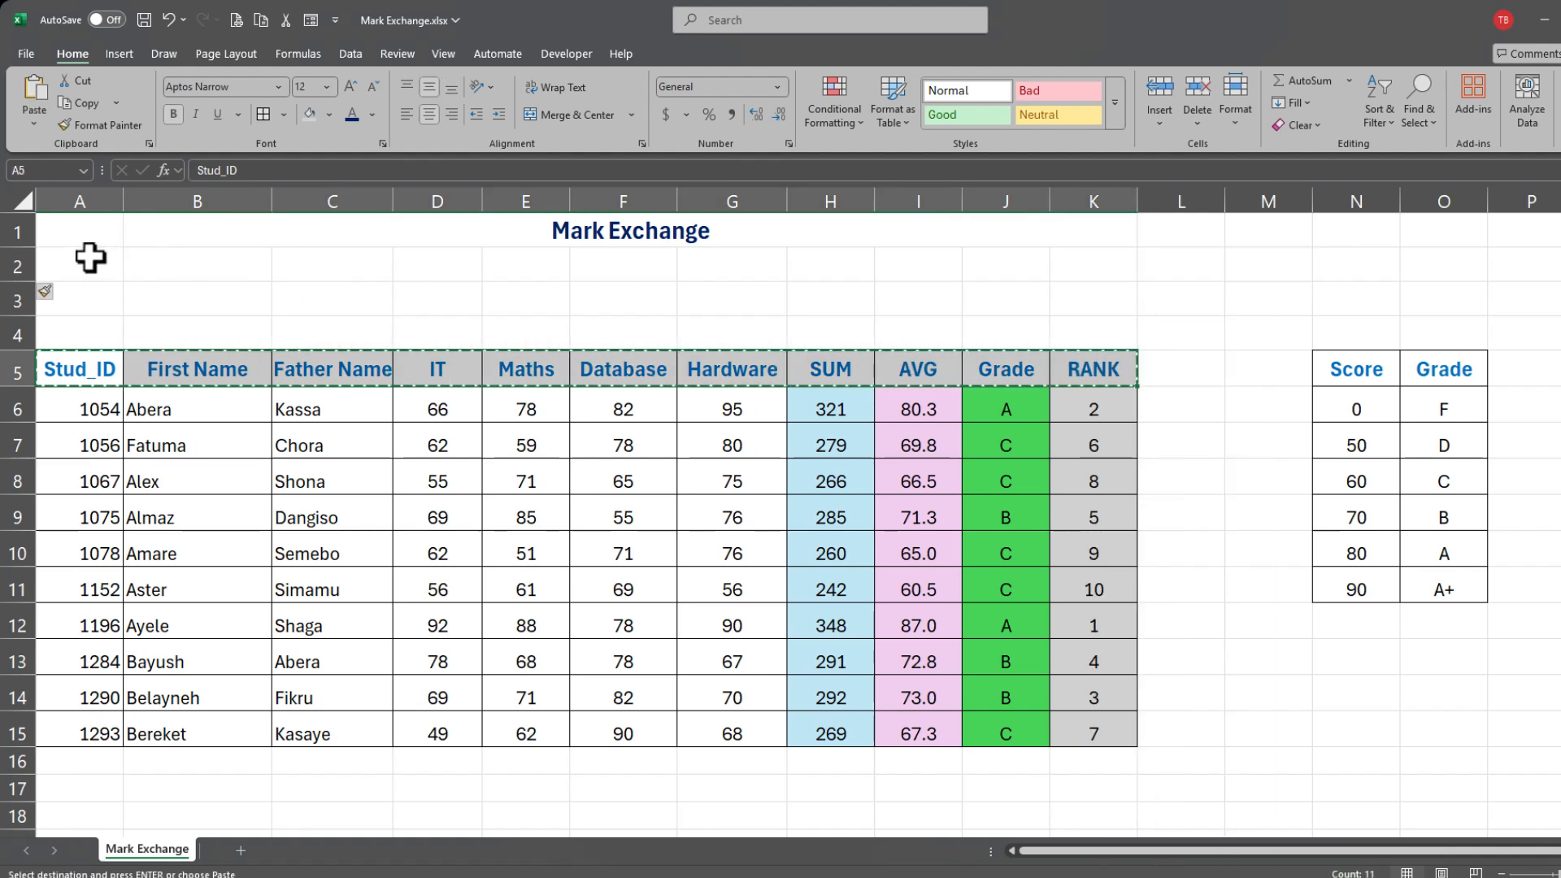
left_click_drag(134, 264, 1089, 266)
key("ctrl+v")
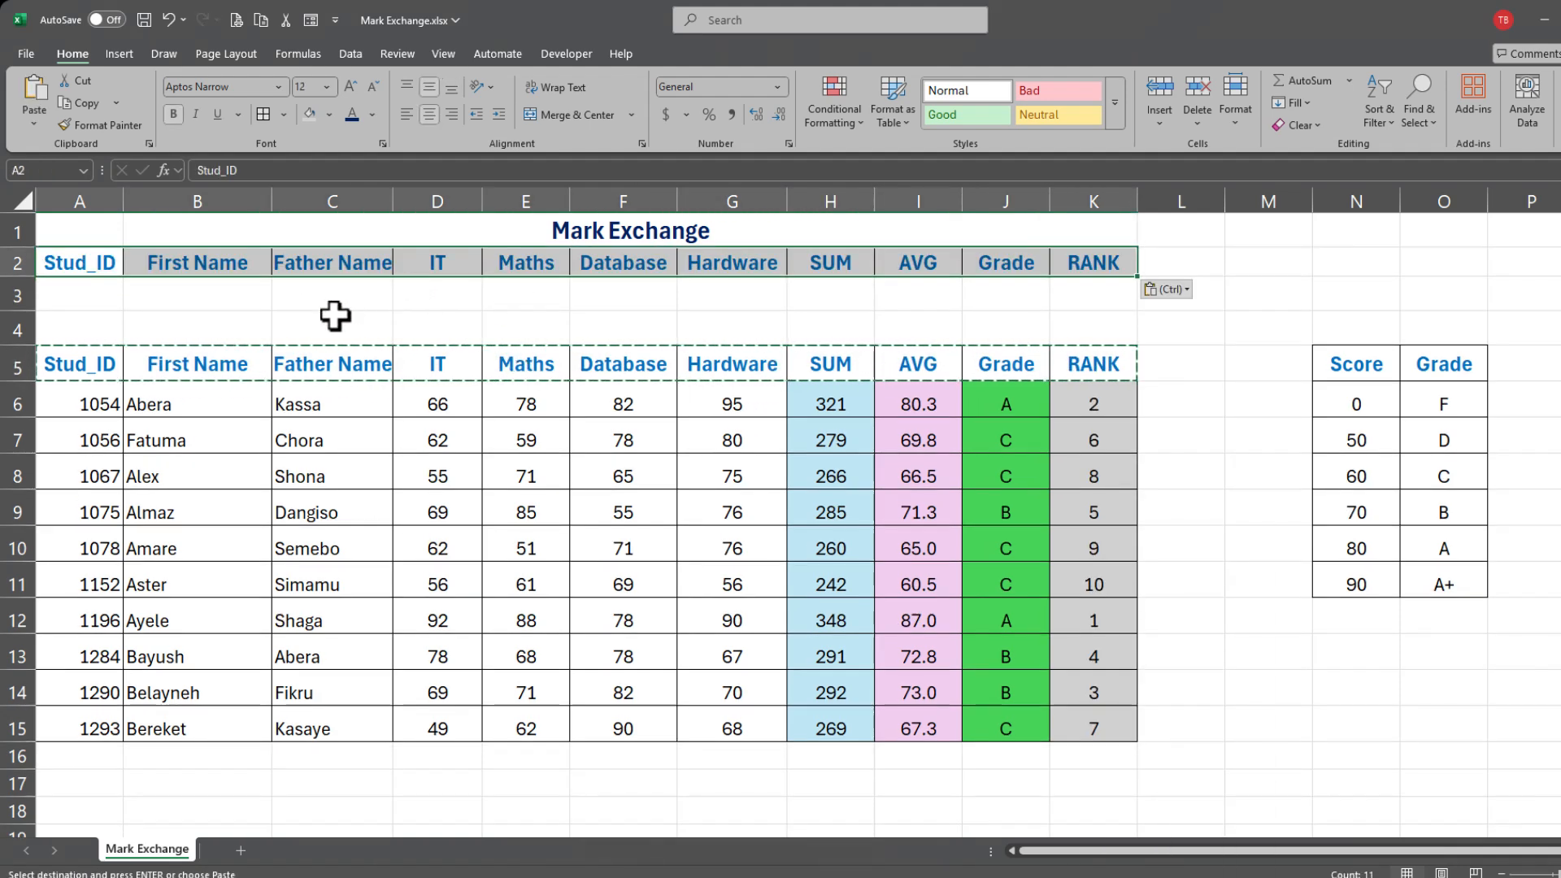
left_click(334, 315)
Step: Apply All Borders to the empty cells A3:K3
left_click_drag(59, 293, 1081, 294)
left_click(262, 113)
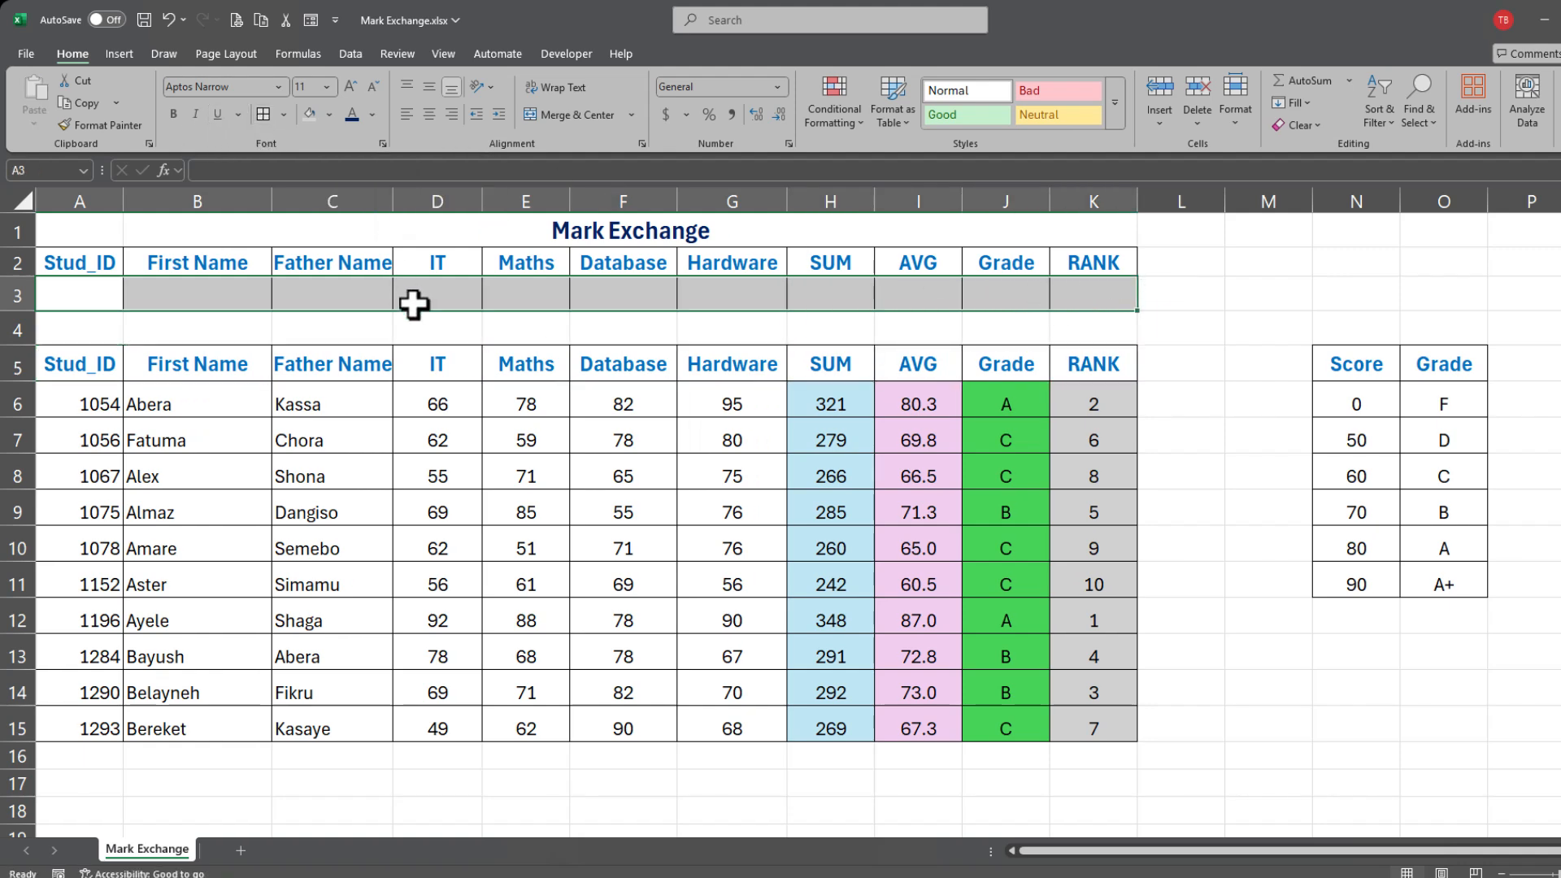
left_click(428, 321)
Step: Enter Stud_ID 1075 in A3 and format it bold with a green fill
left_click(87, 294)
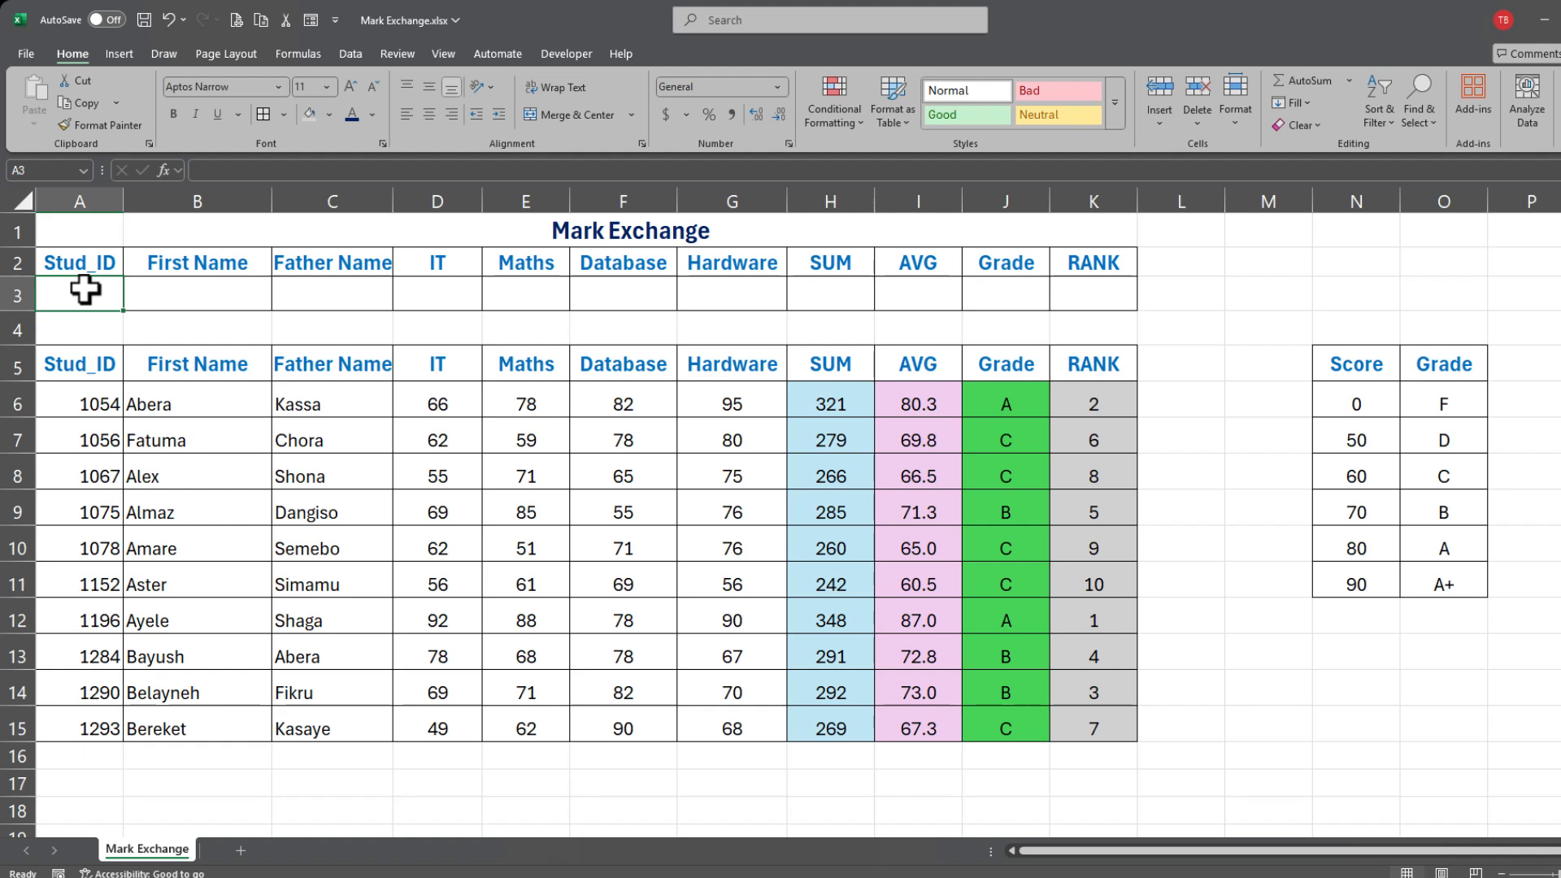
type("1075")
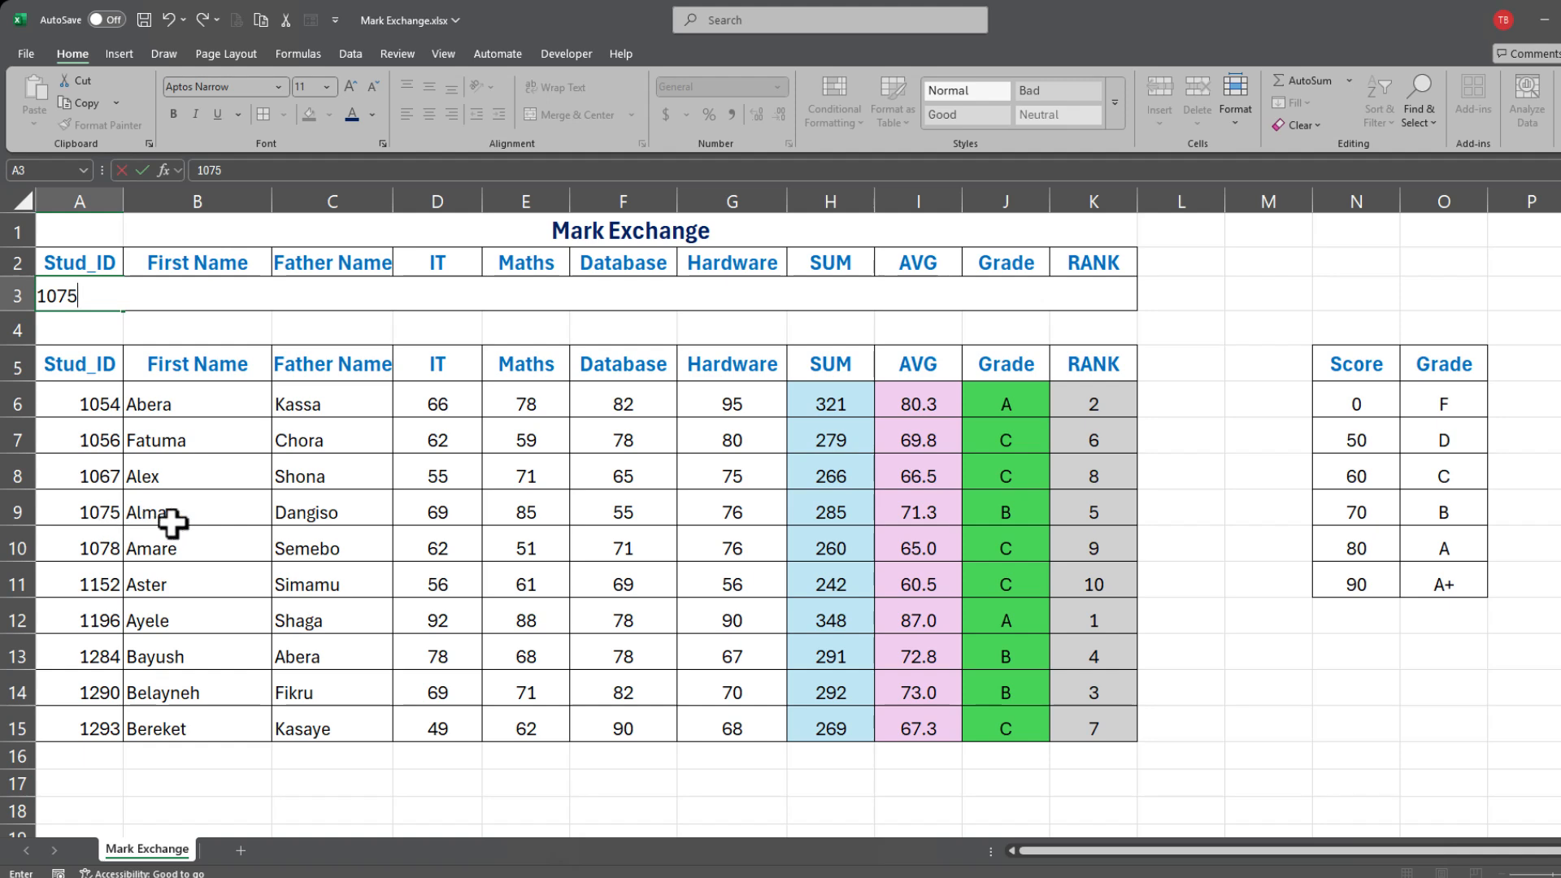
left_click(128, 325)
left_click(59, 300)
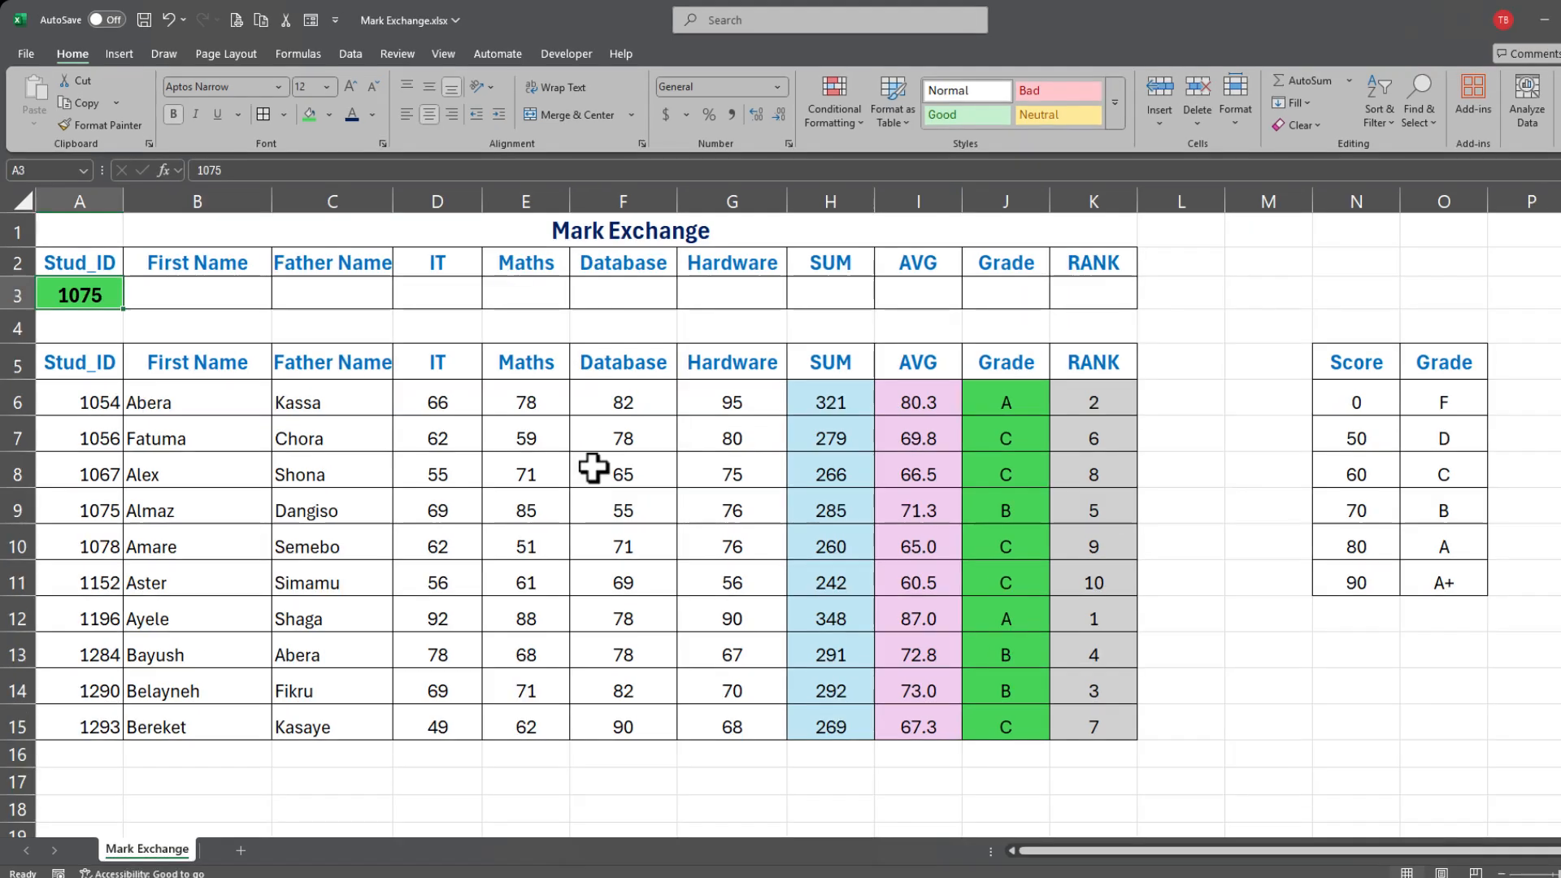
left_click(200, 283)
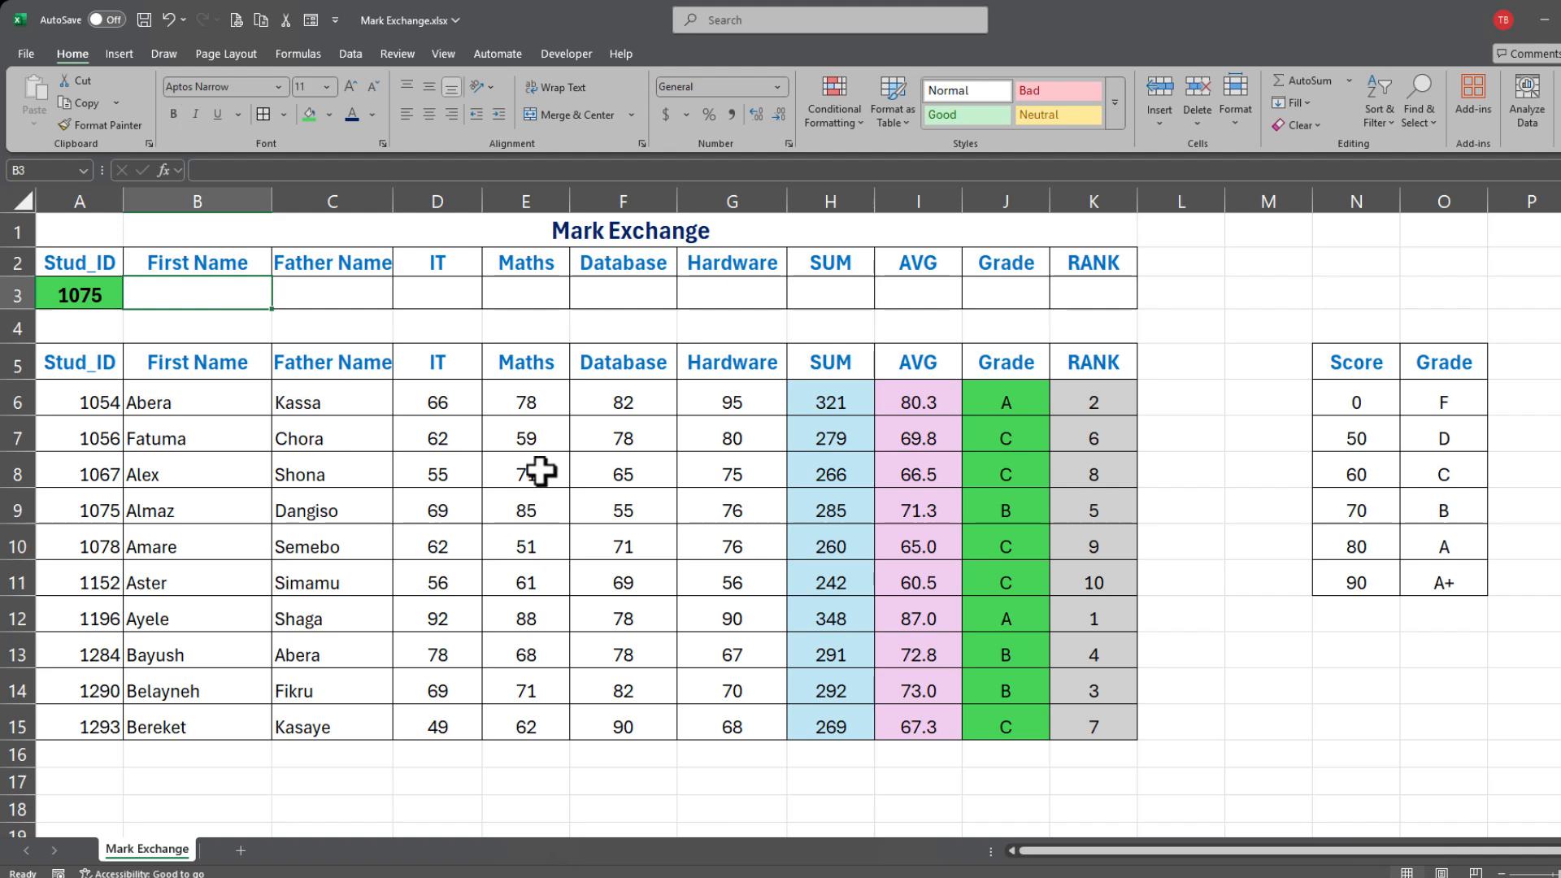
Step: Start a VLOOKUP in B3 with absolute lookup value $A$3 and table $A$6:$K$15
type("=vl")
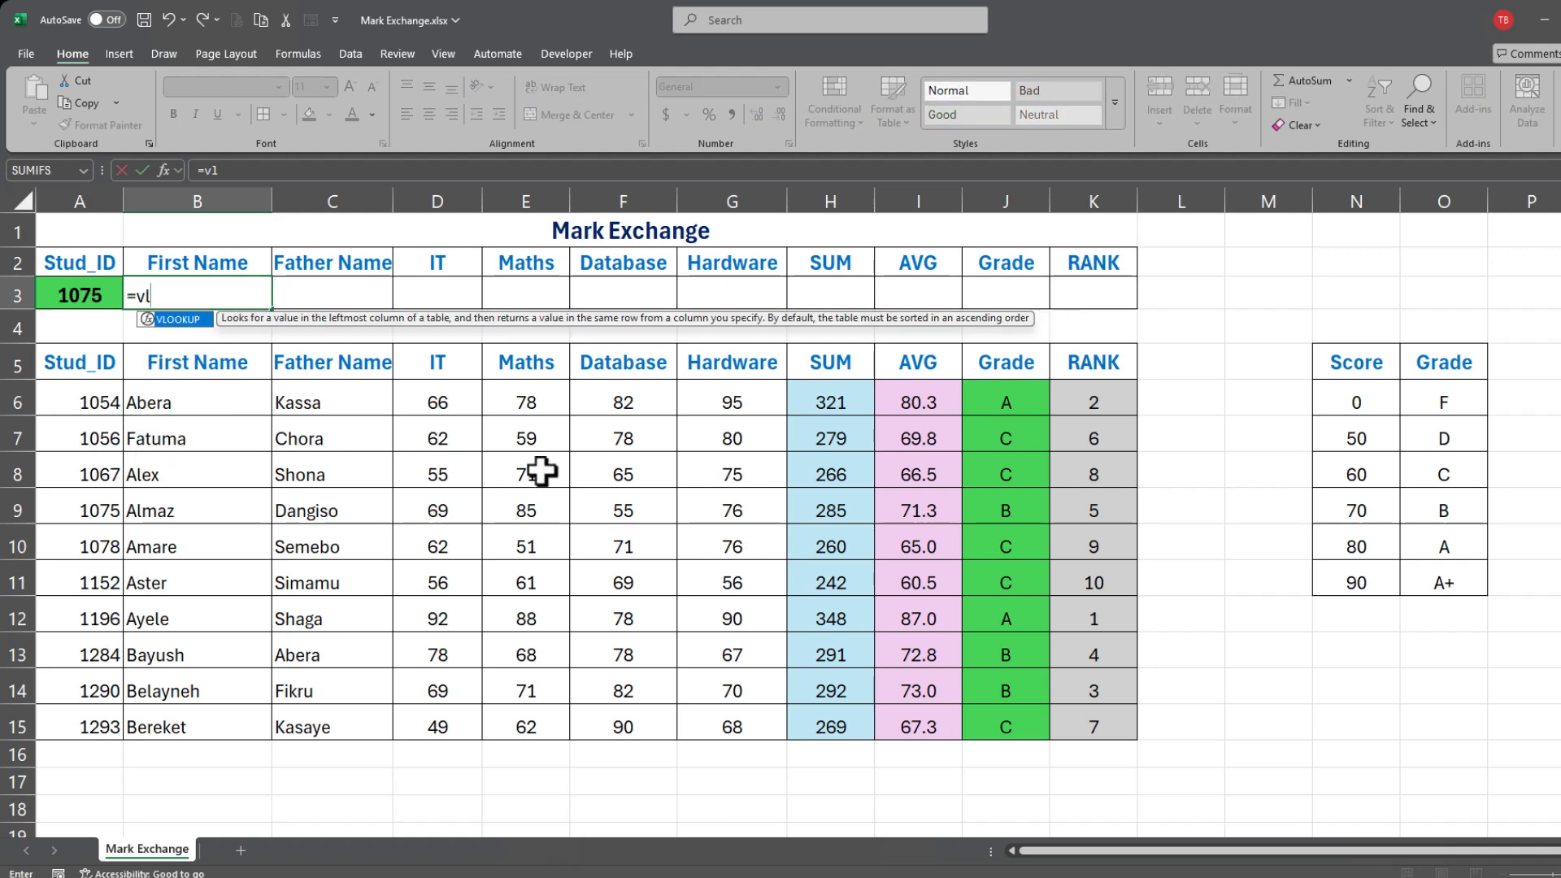
type("o")
key("Tab")
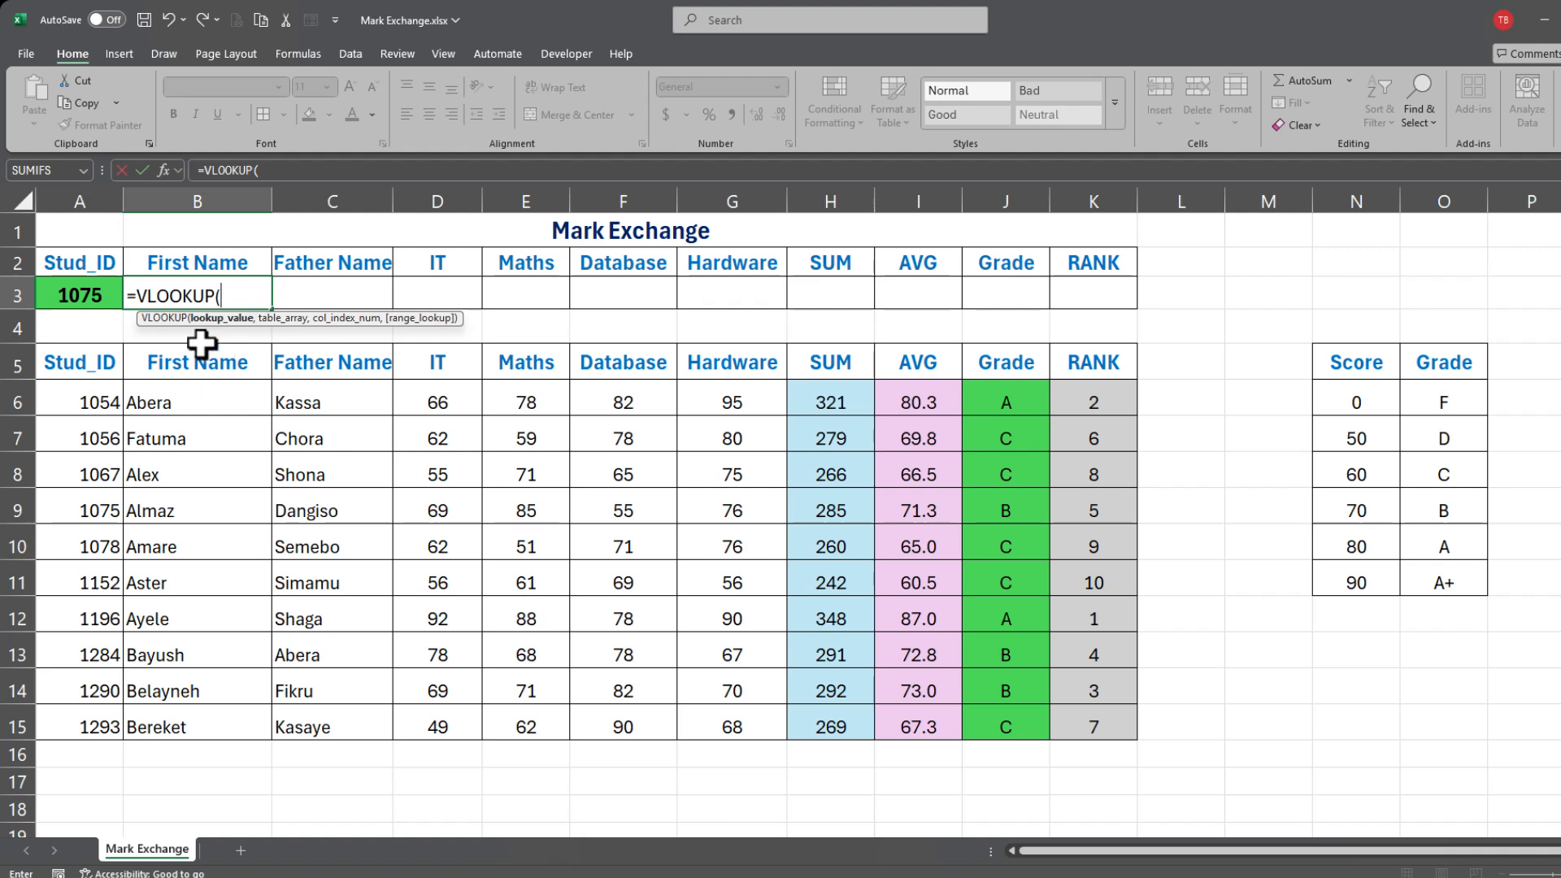
left_click(80, 293)
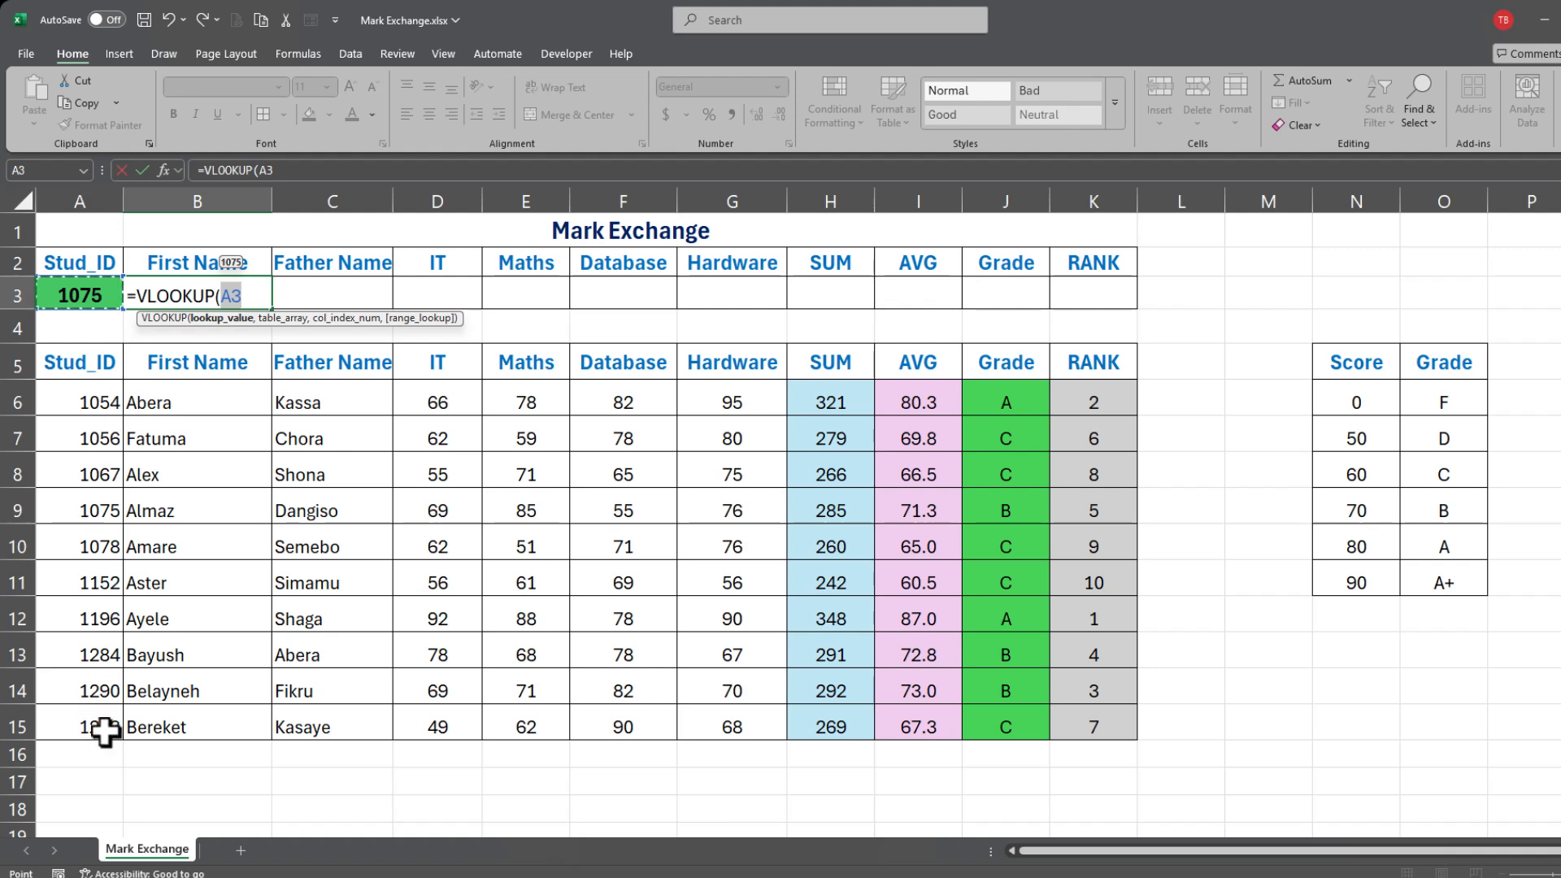
key("F4")
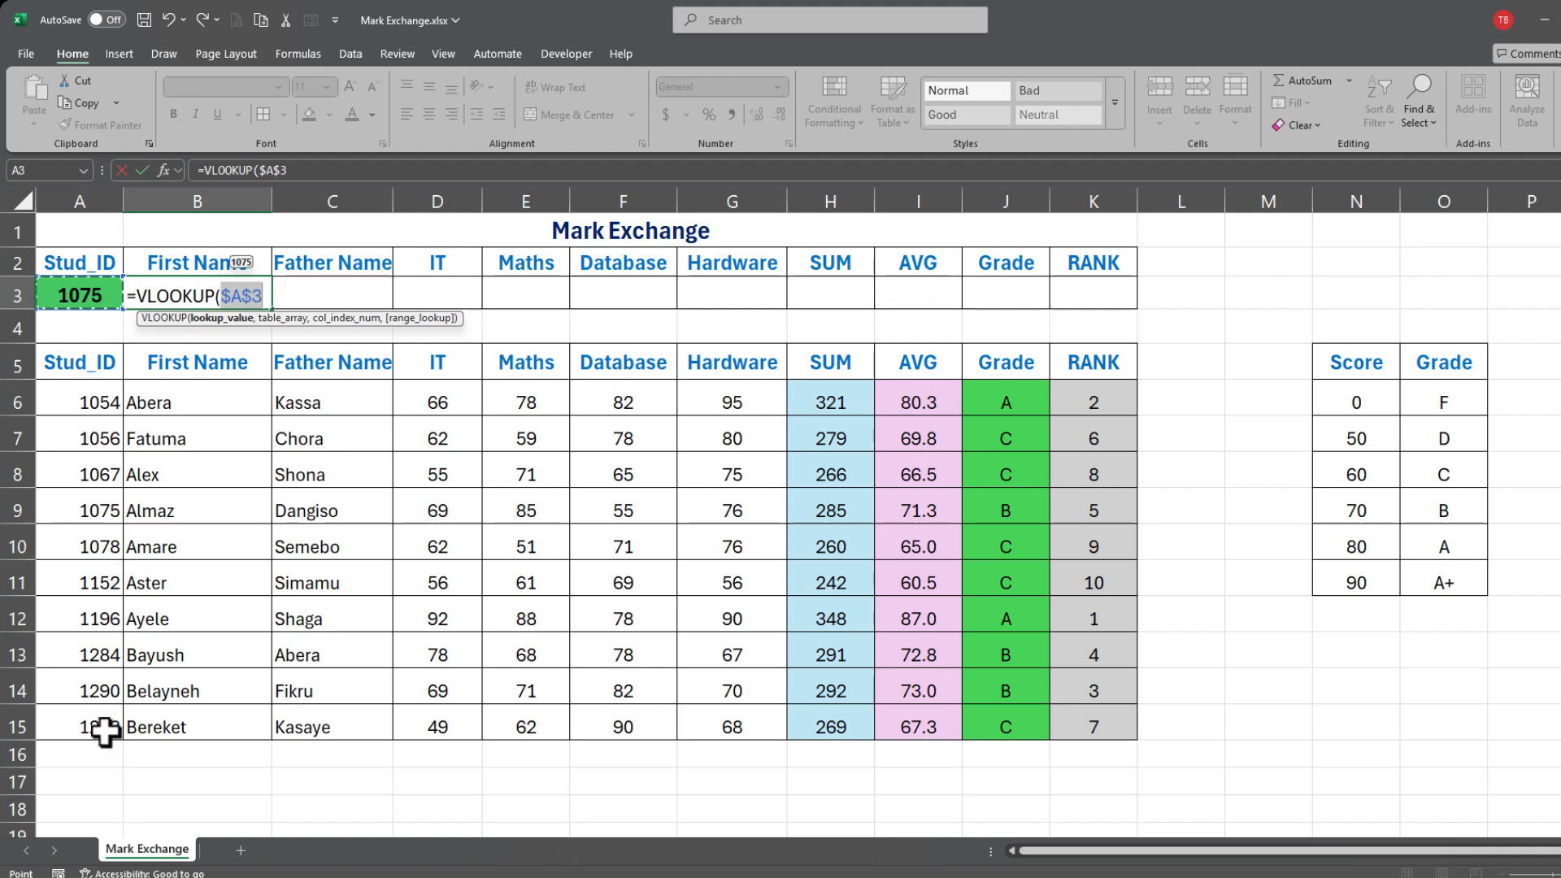
type(",")
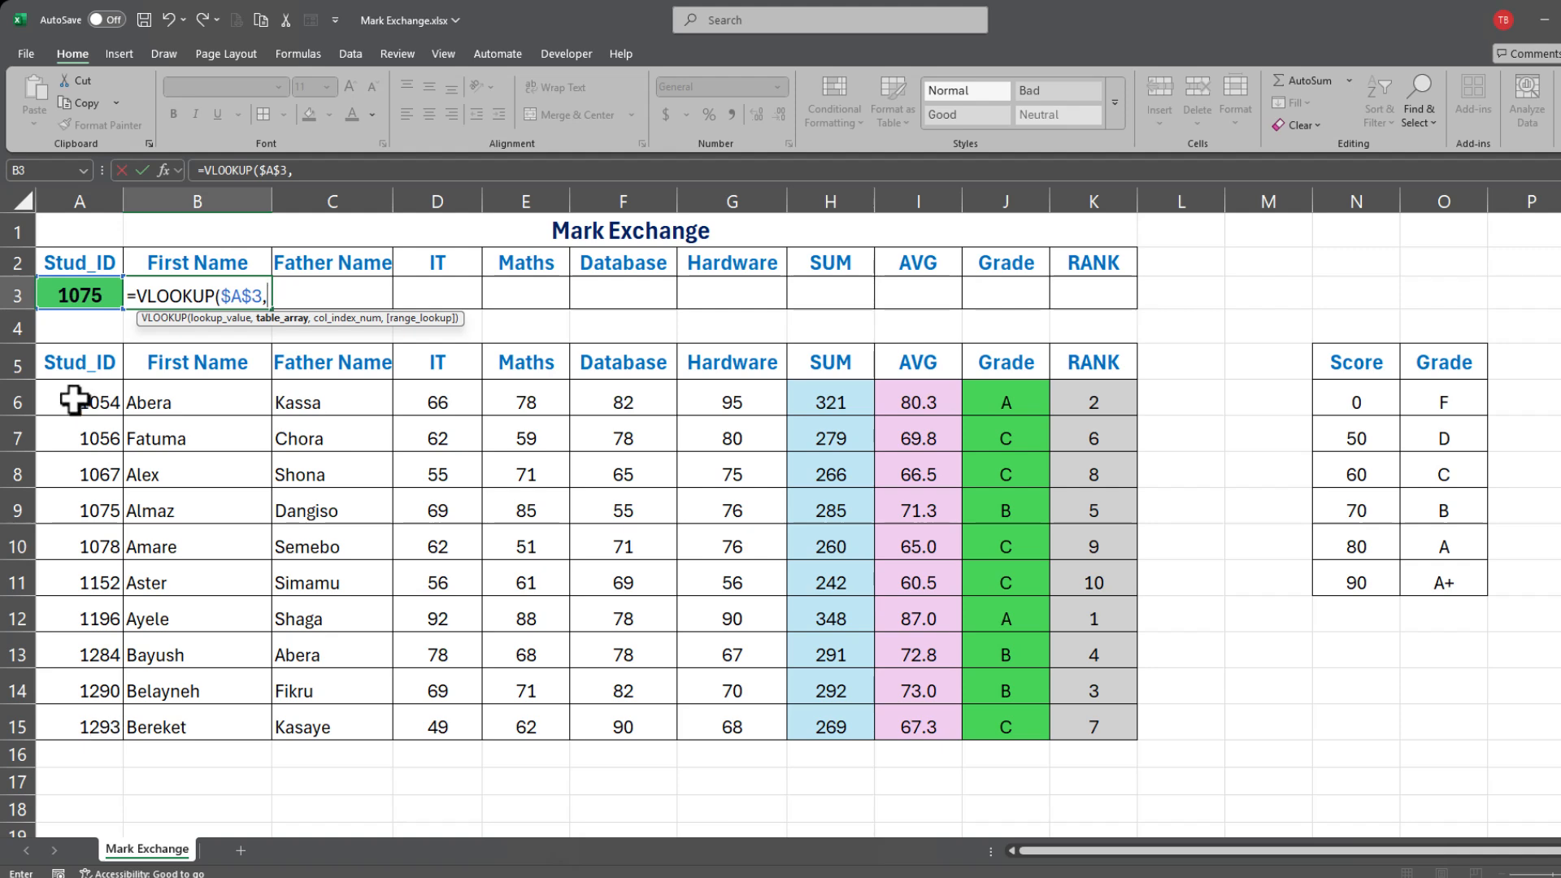
left_click_drag(70, 394, 1108, 729)
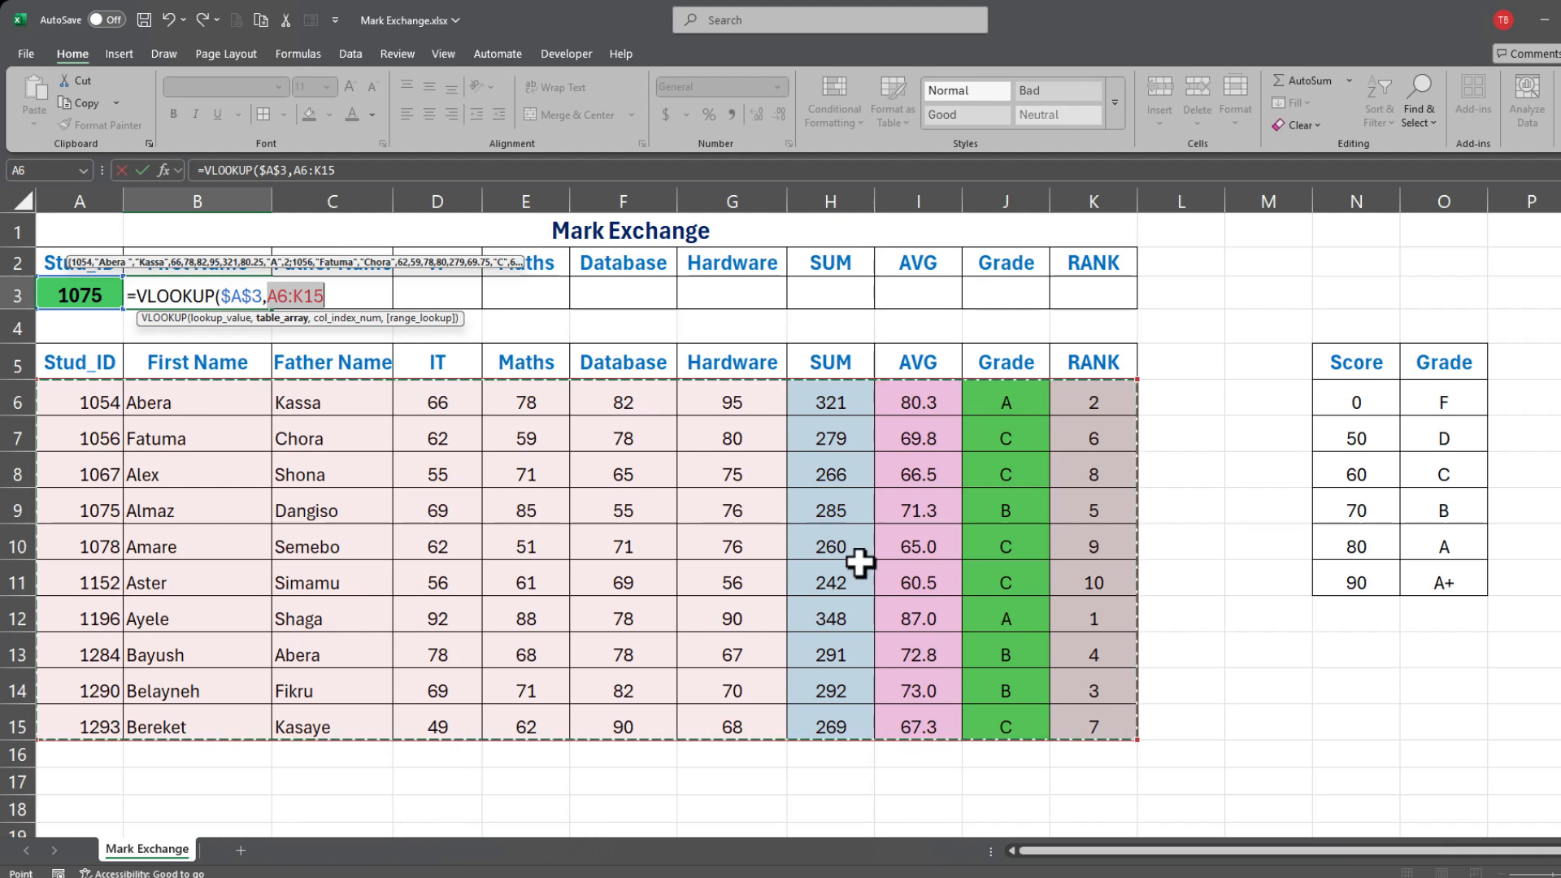
key("F4")
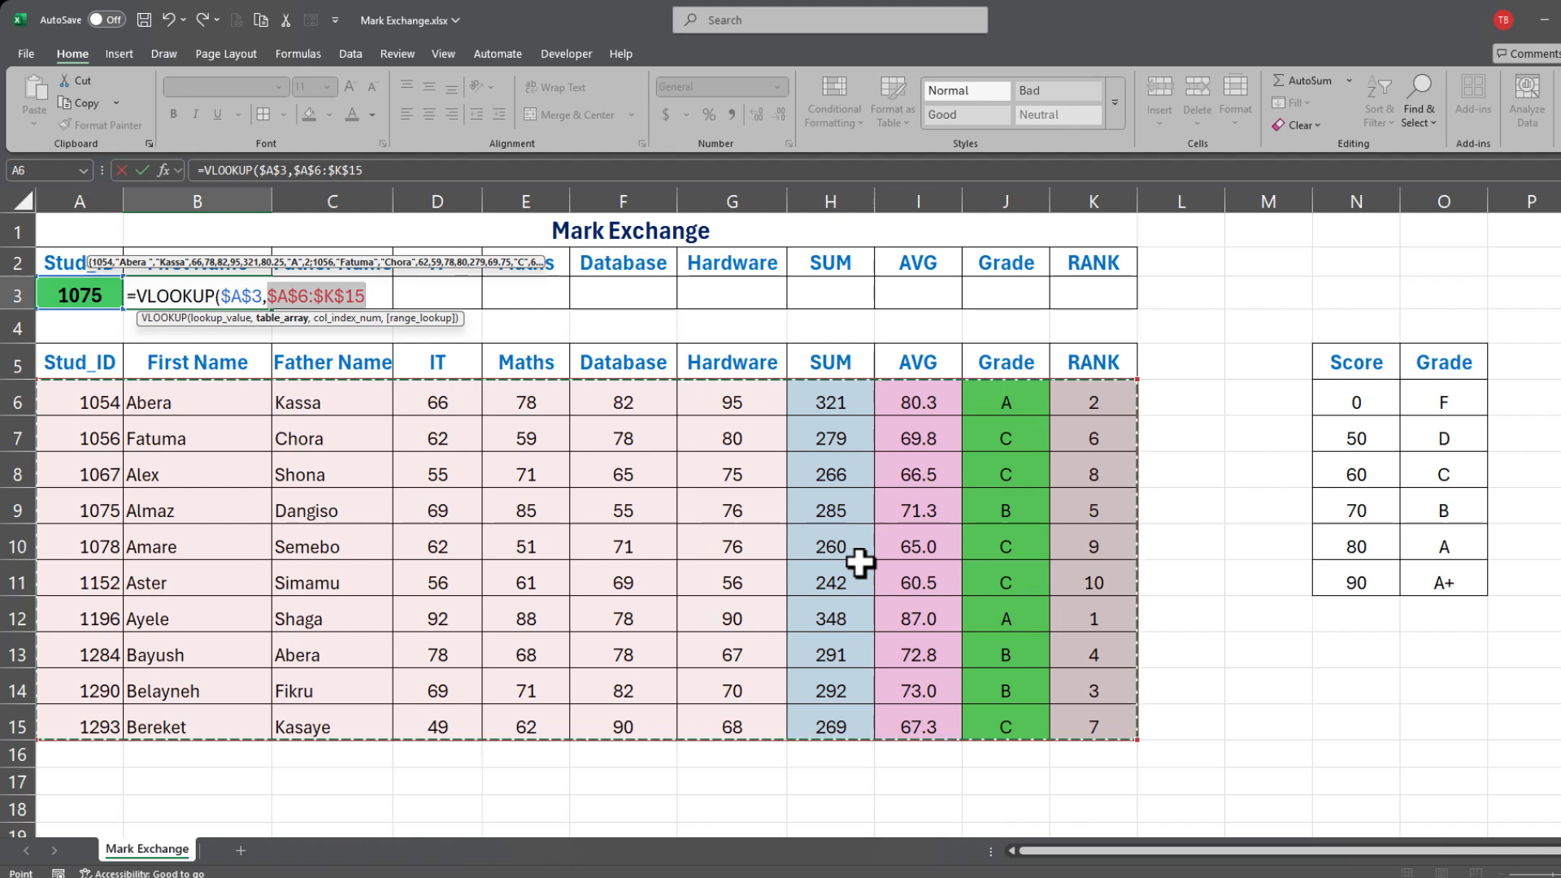
type(",2")
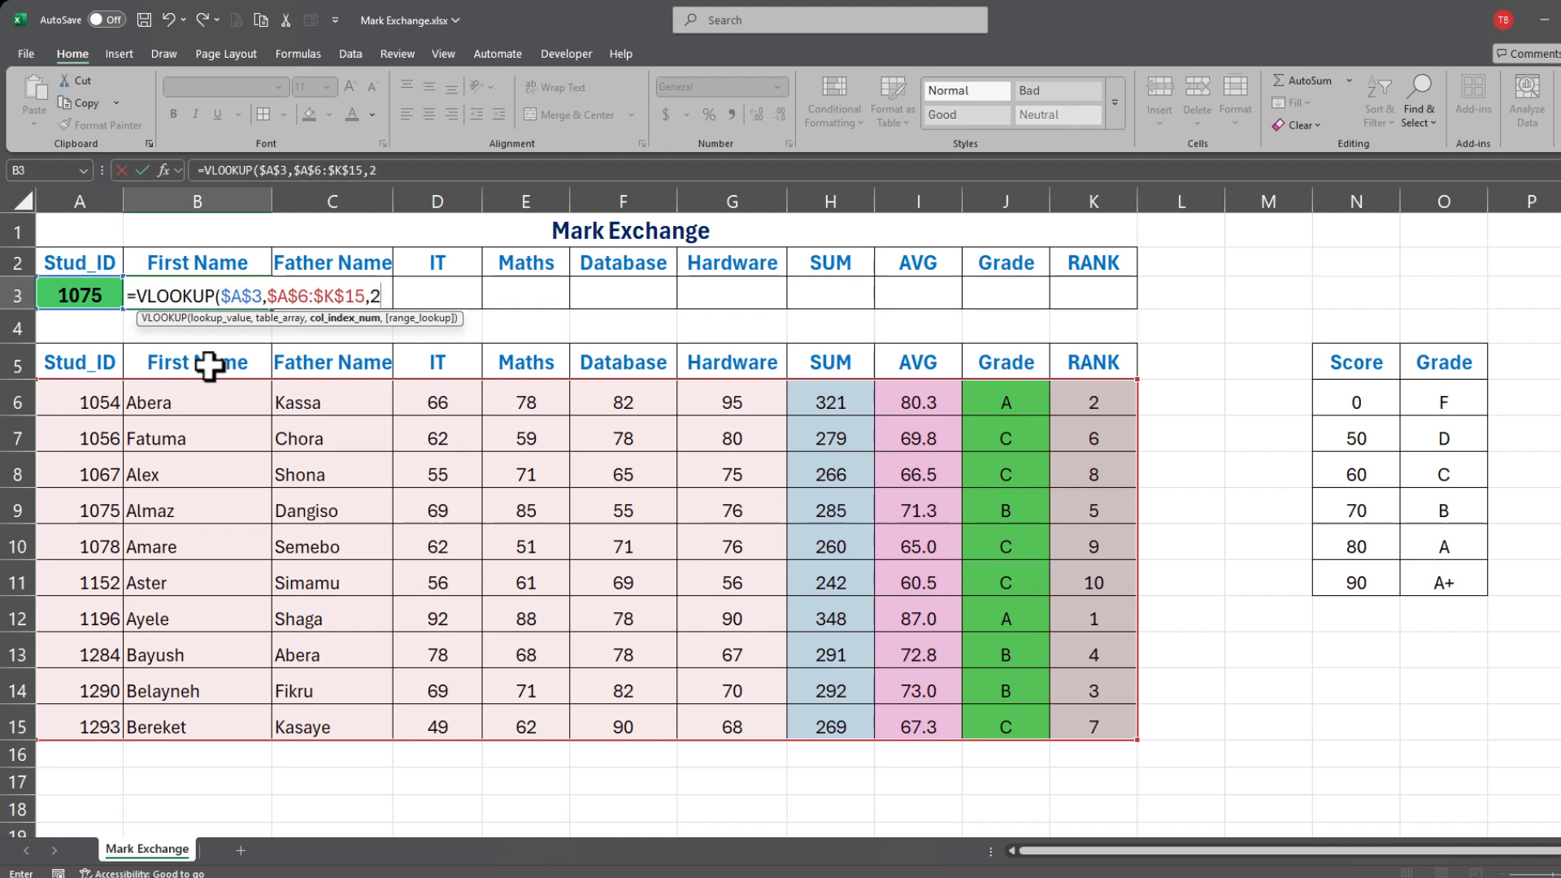
type(",")
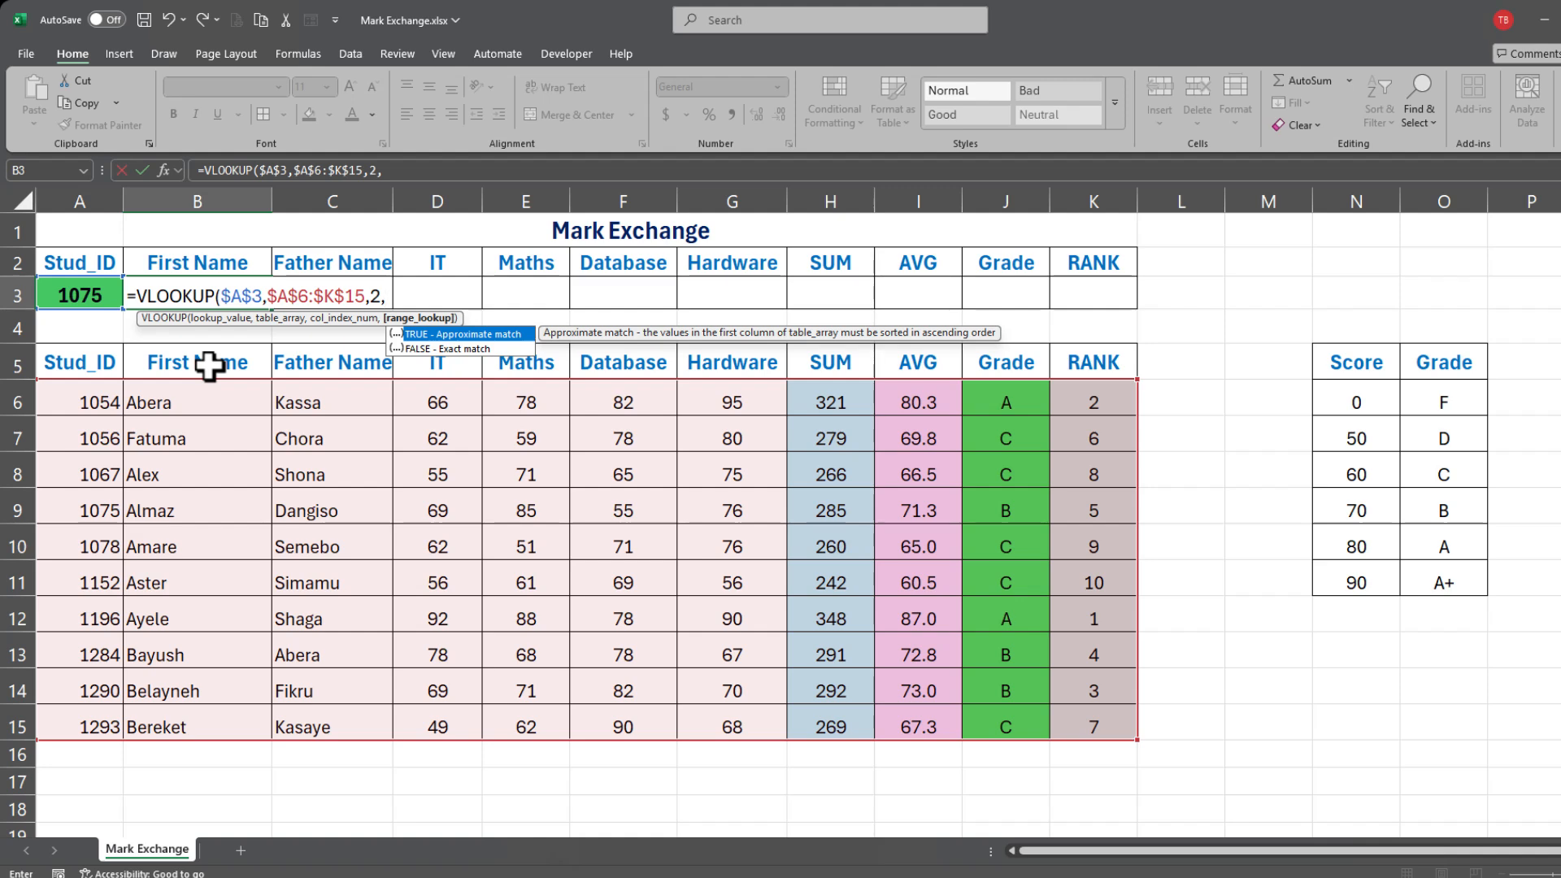
key("Down")
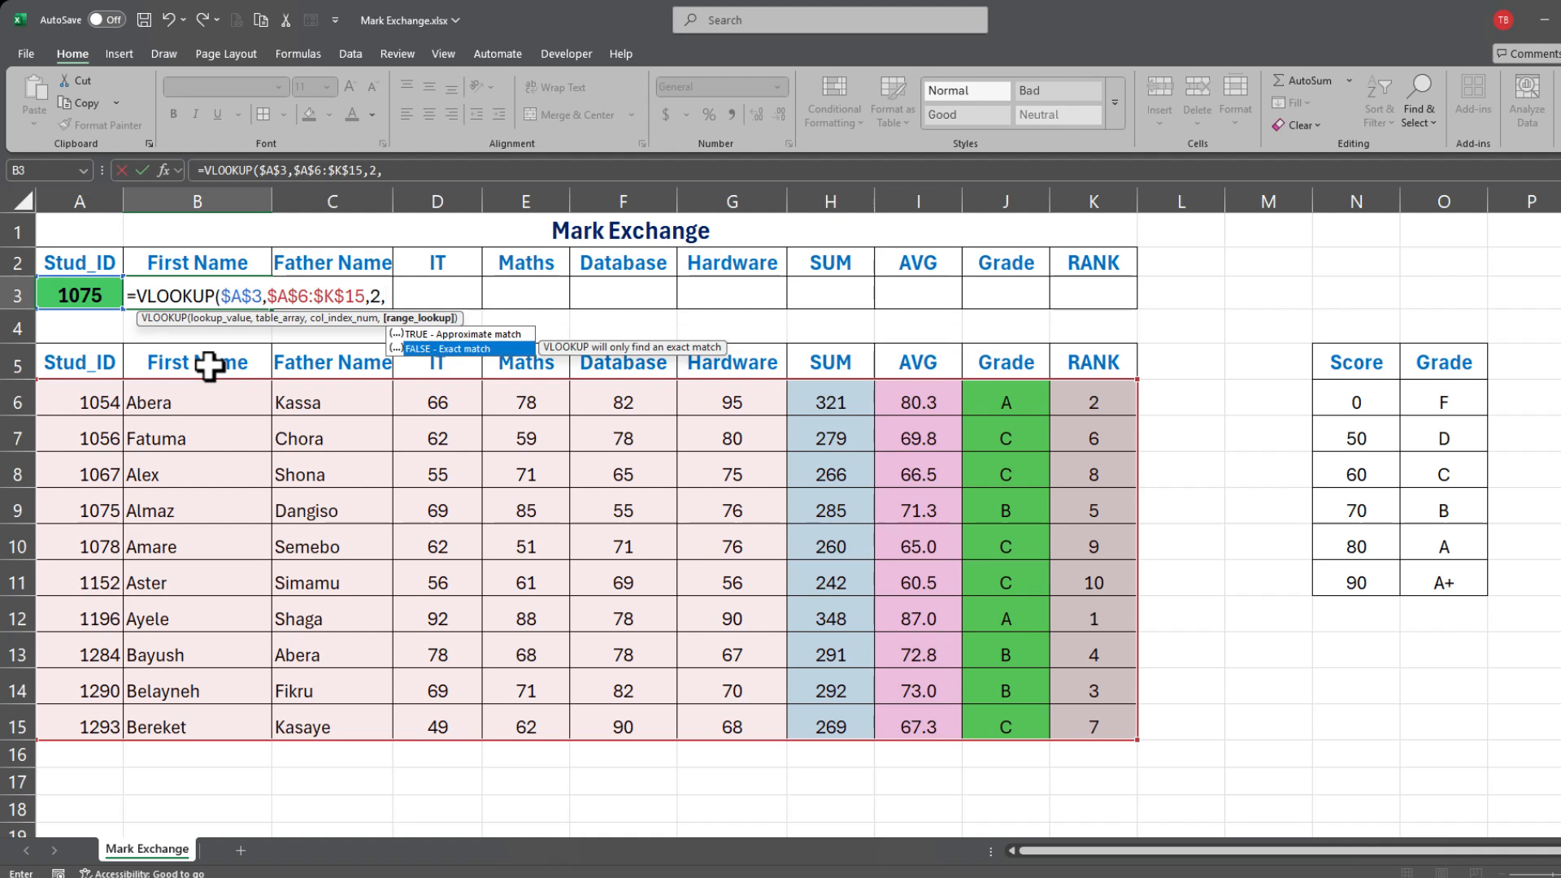
key("Tab")
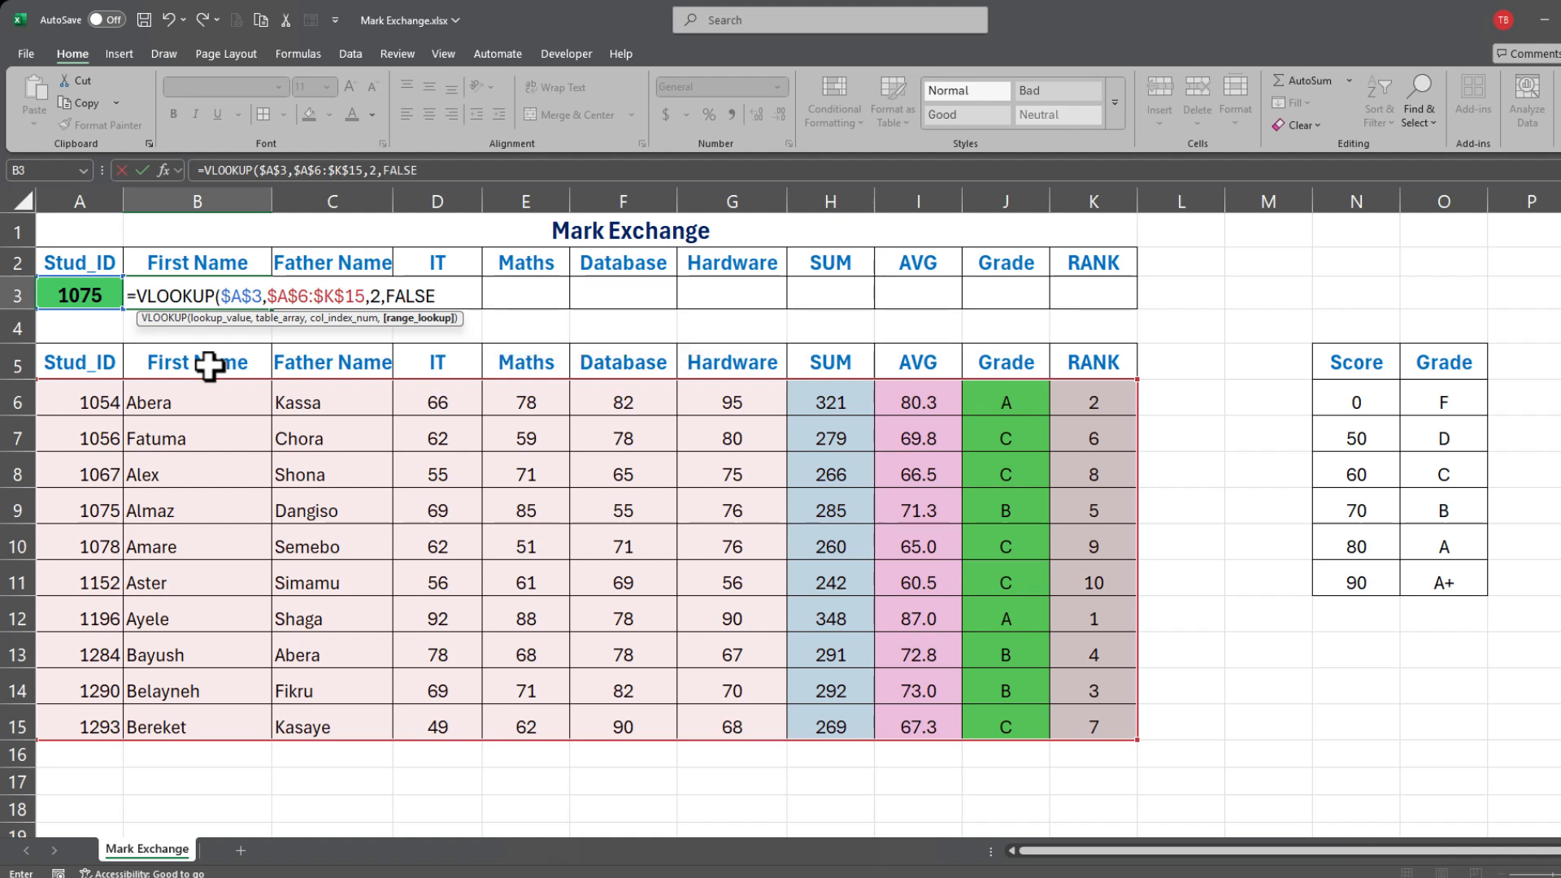
type(")")
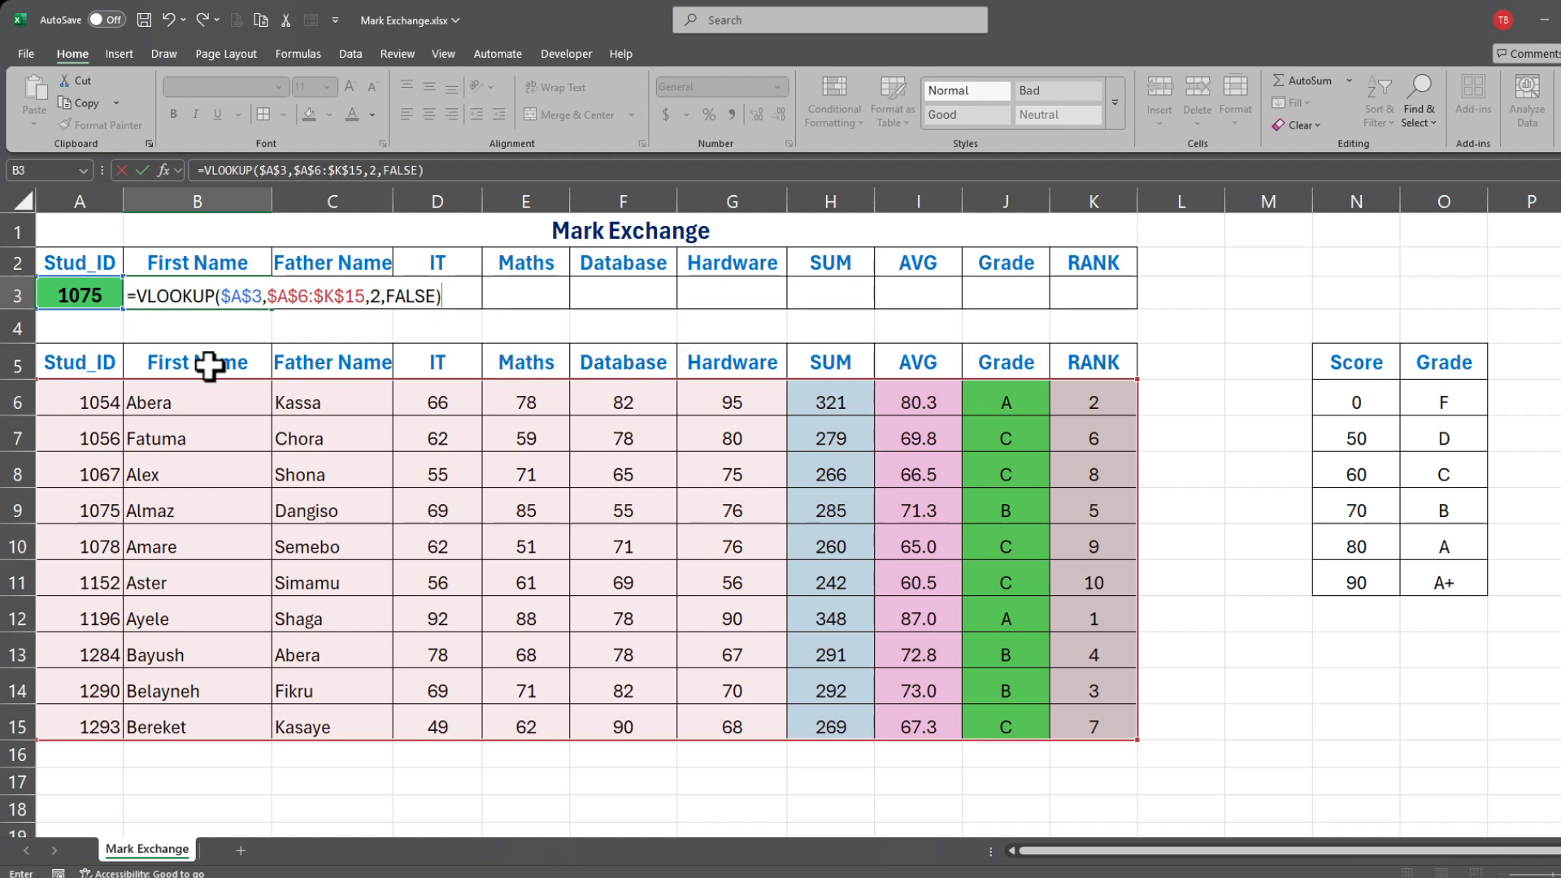
key("Return")
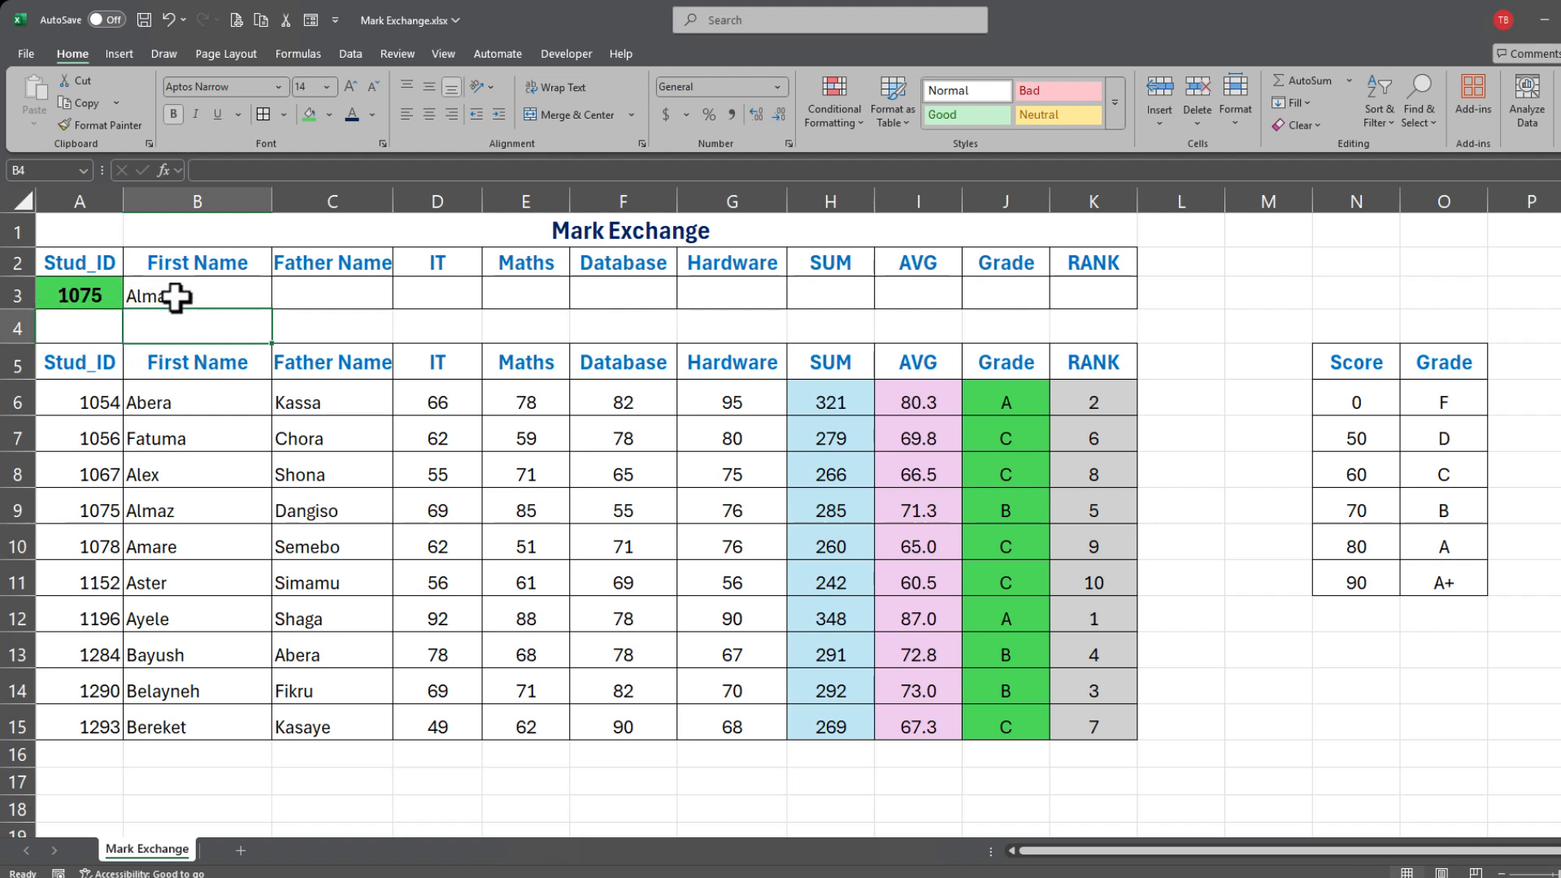
left_click_drag(166, 296, 1094, 292)
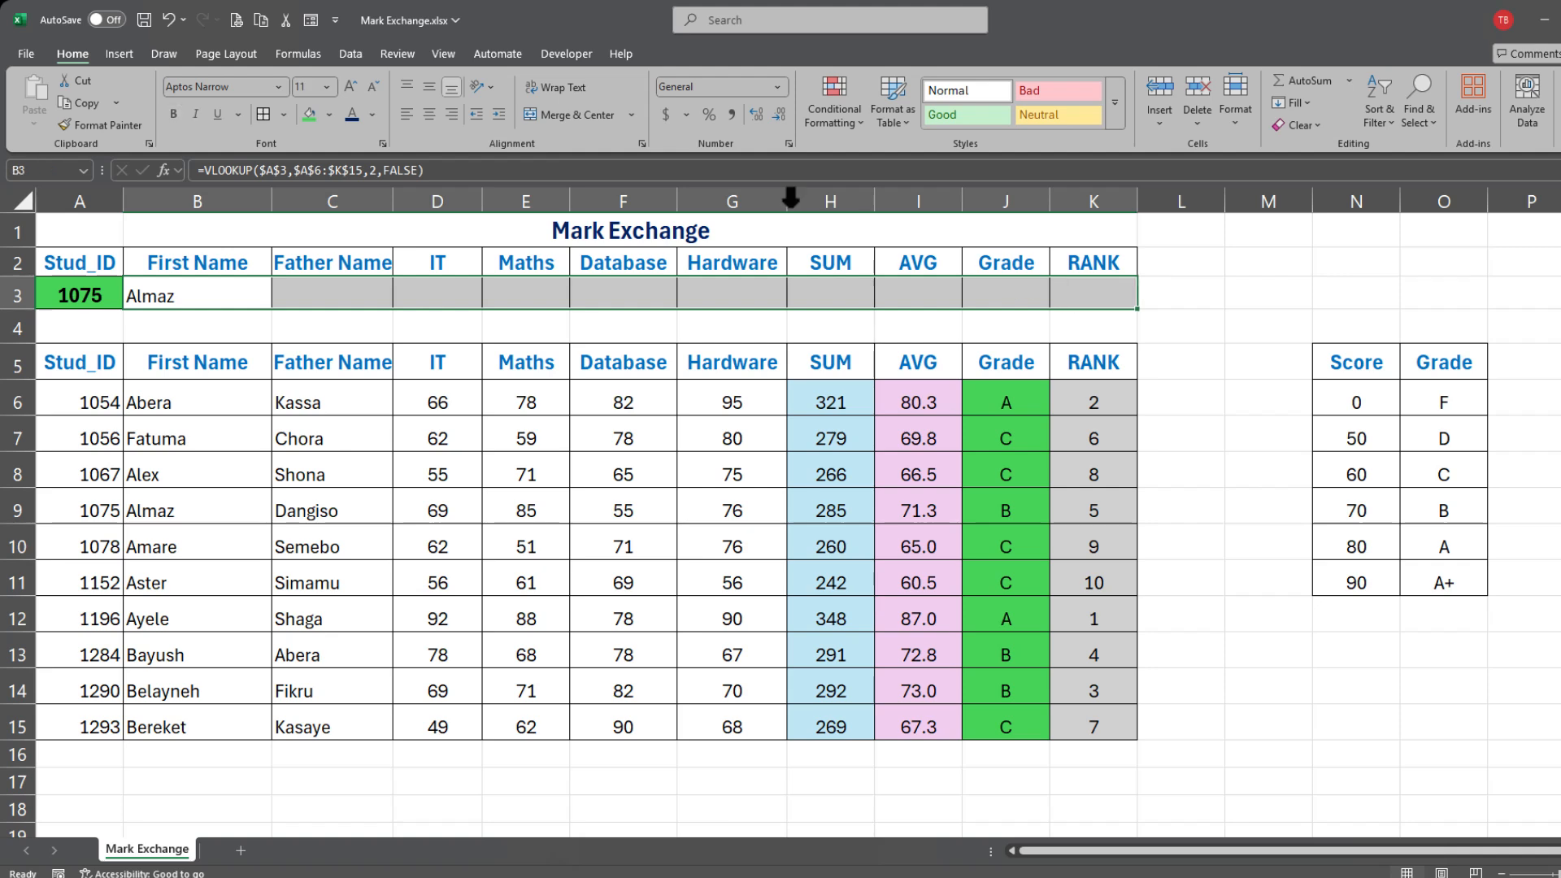
left_click(423, 113)
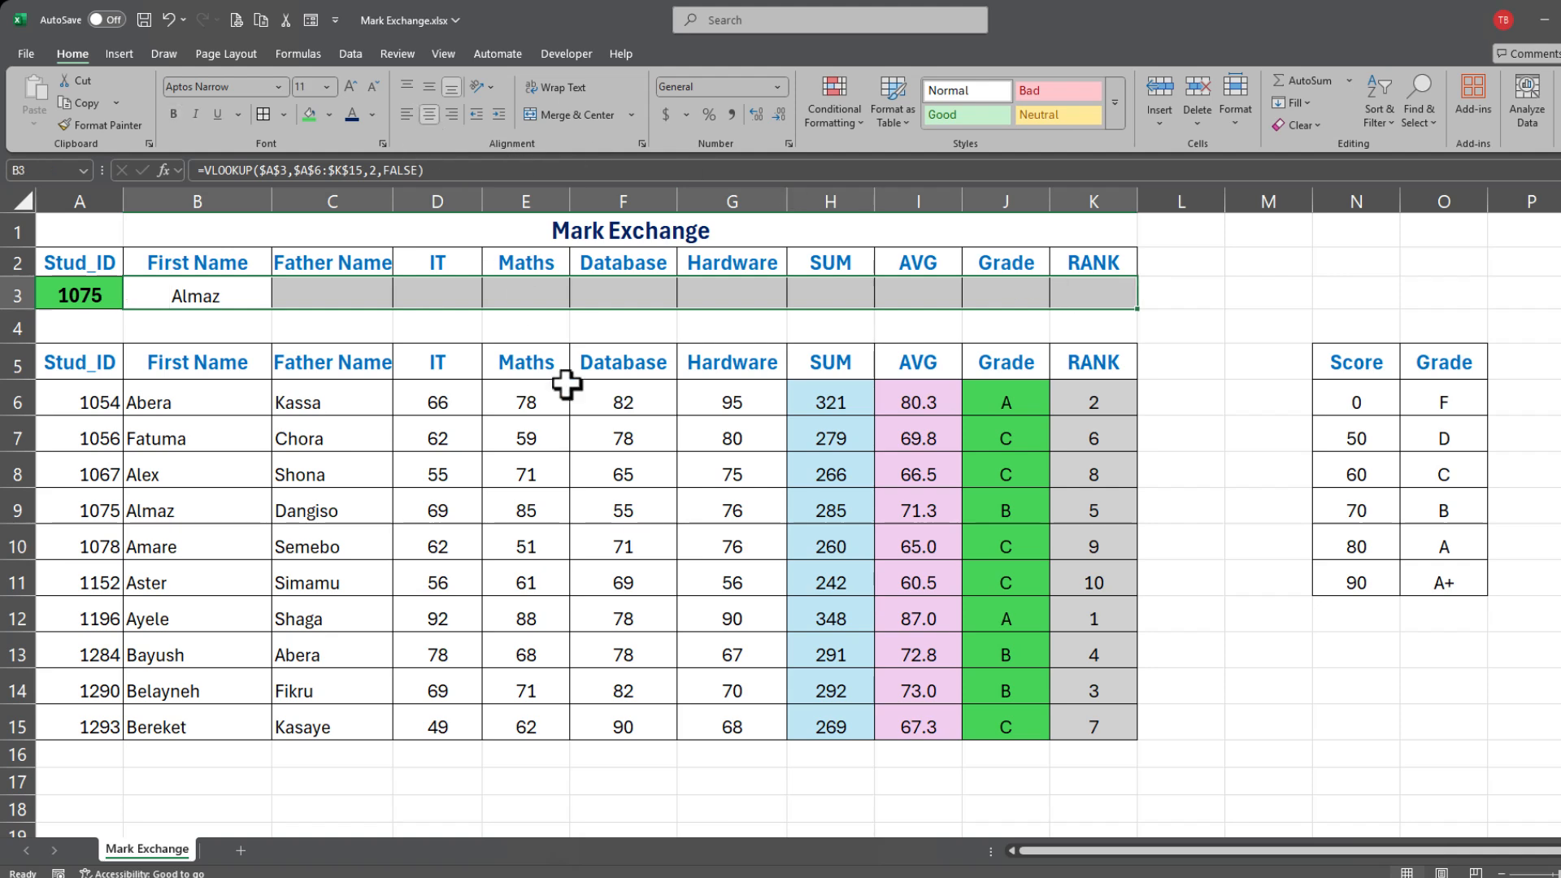
left_click(294, 295)
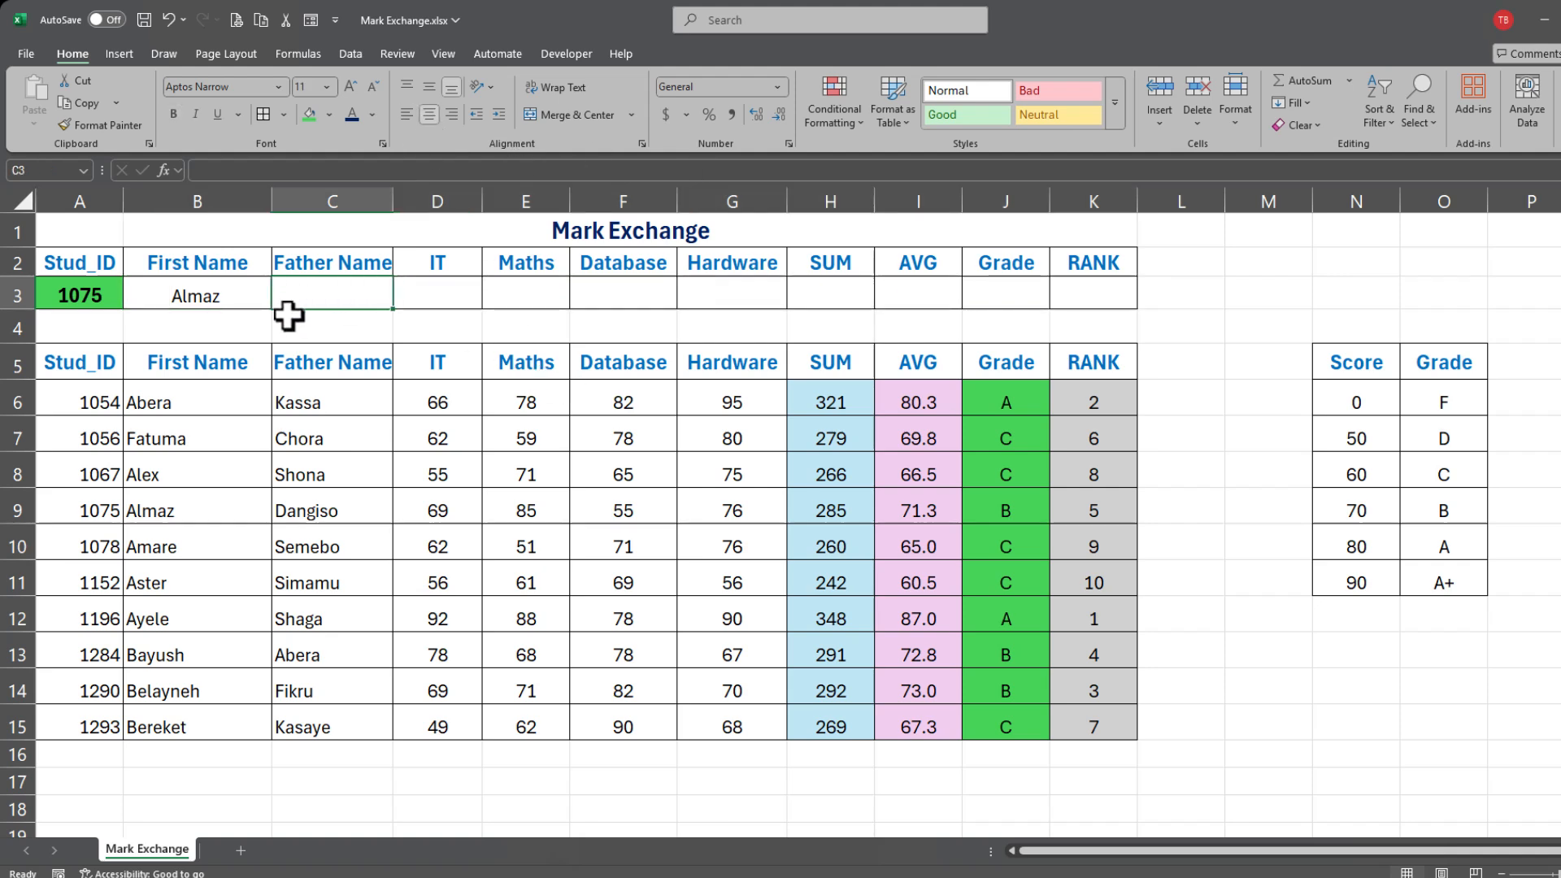
left_click(207, 296)
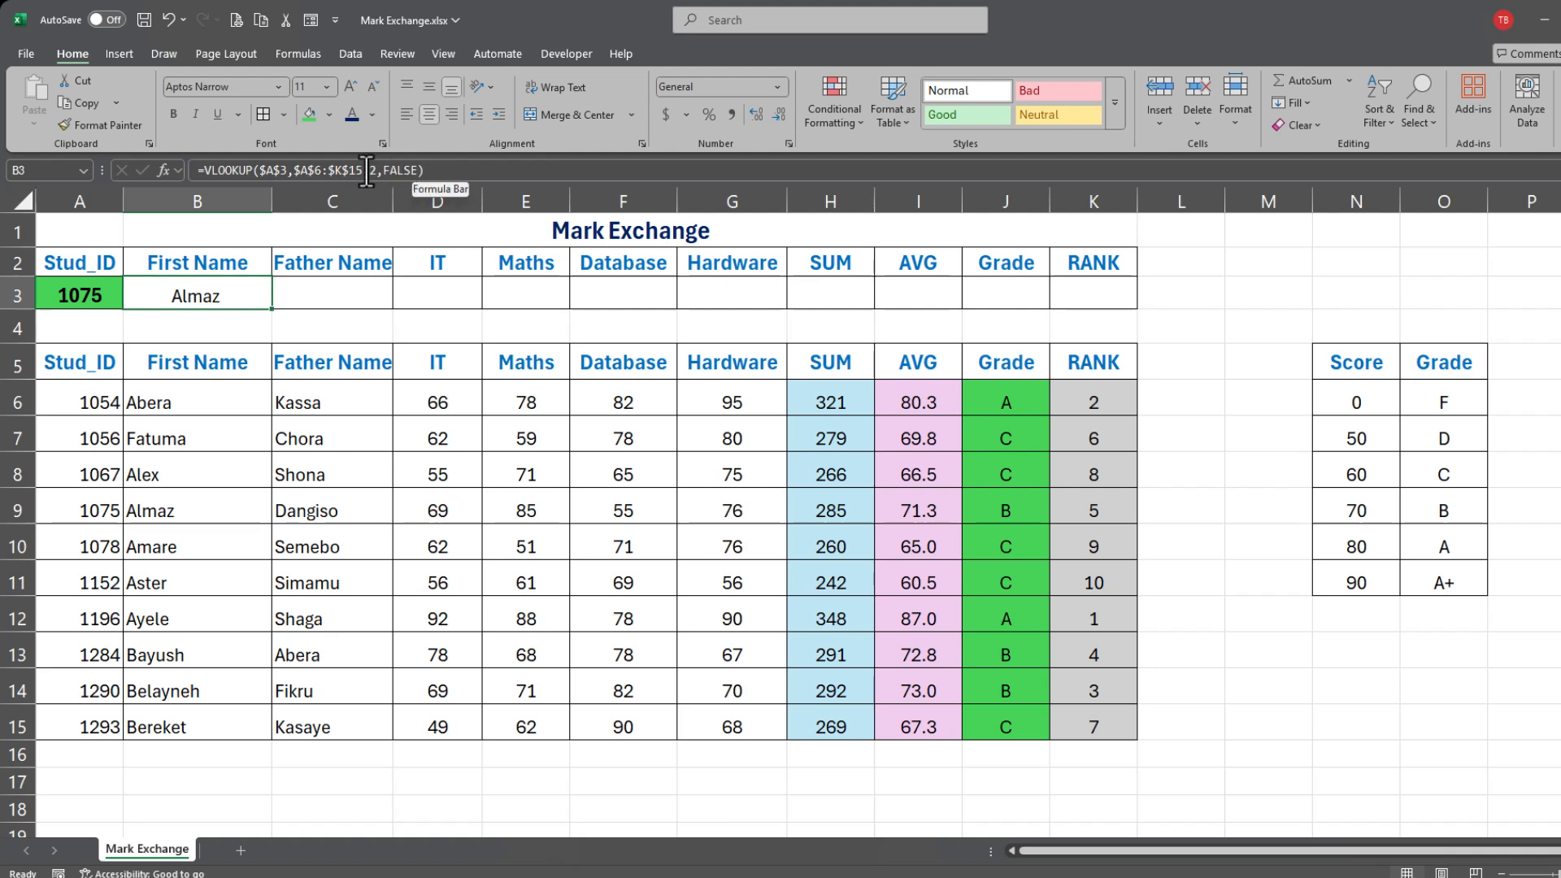
Step: Check the empty lookup cells C3 through J3, then return to B3's formula
left_click(320, 289)
left_click(443, 289)
left_click(561, 293)
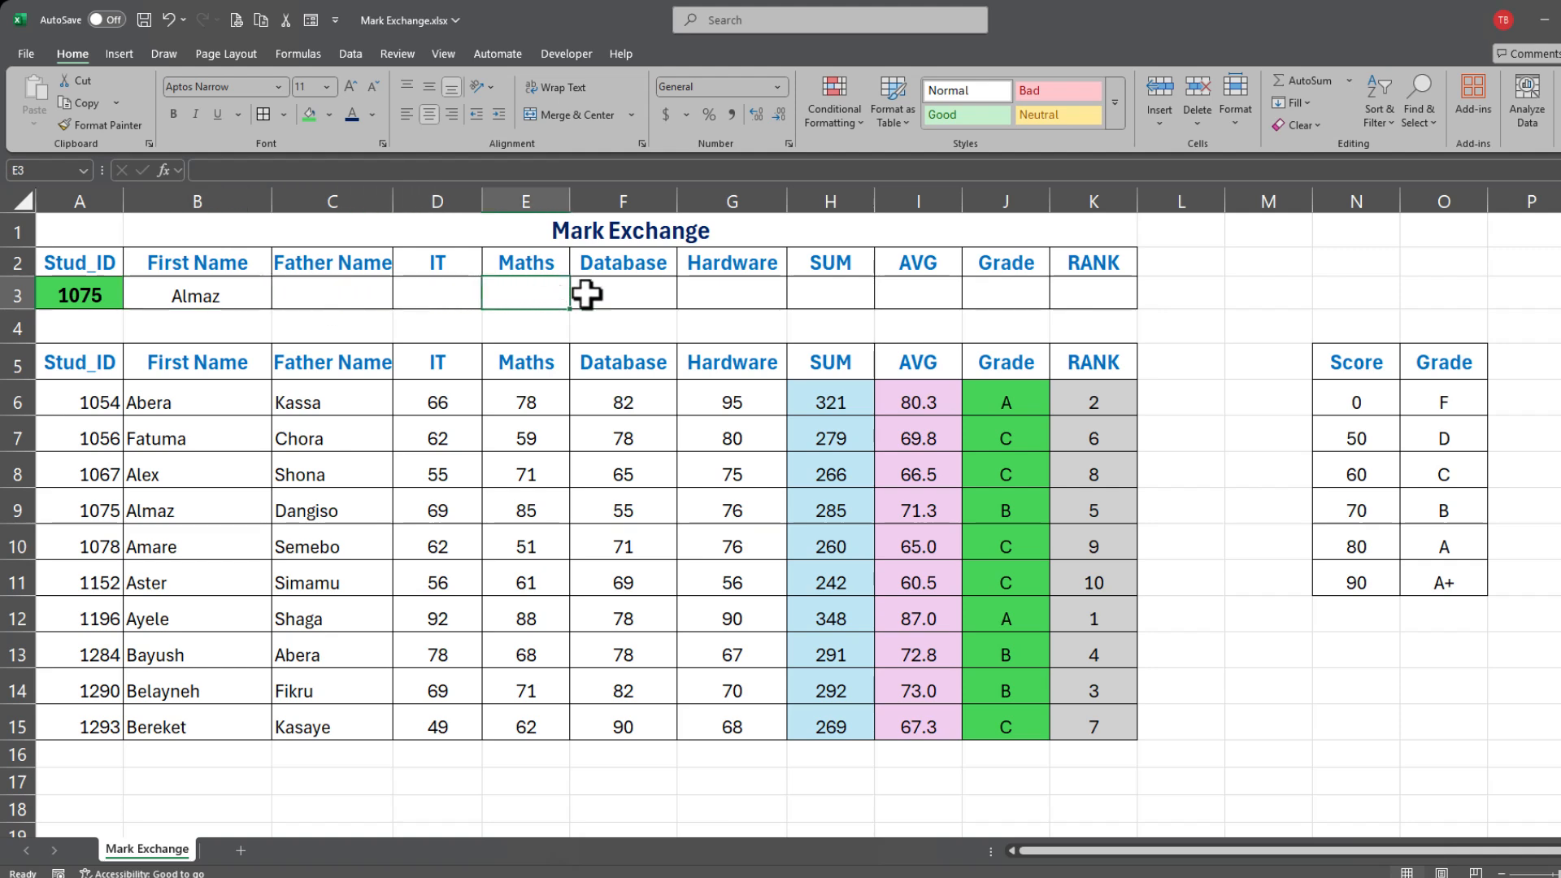
left_click(654, 293)
left_click(691, 293)
left_click(822, 285)
left_click(1004, 292)
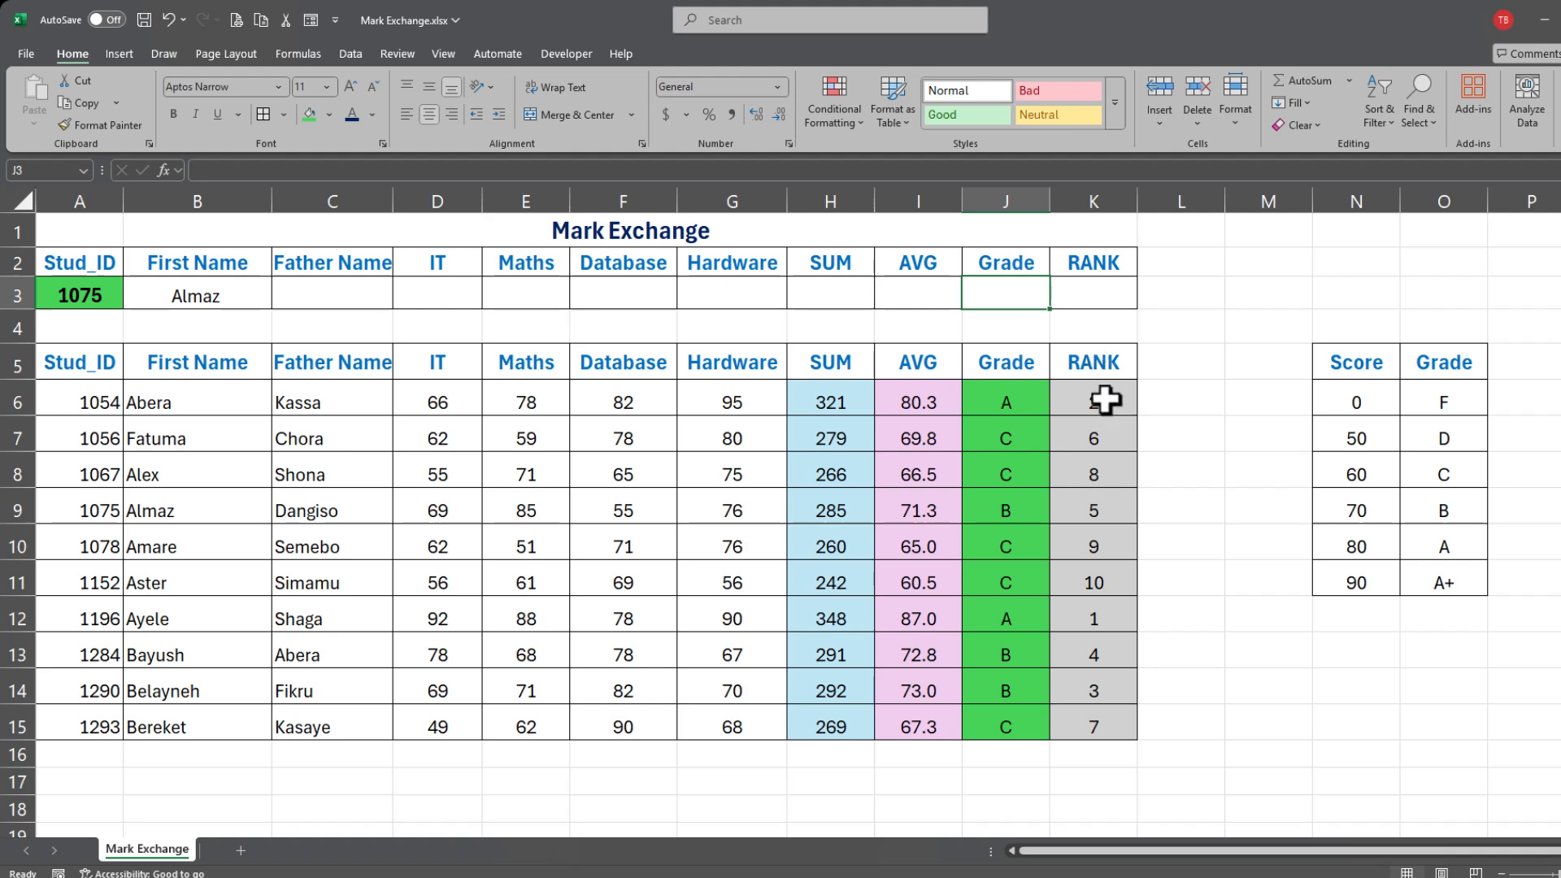
left_click(217, 299)
left_click(368, 171)
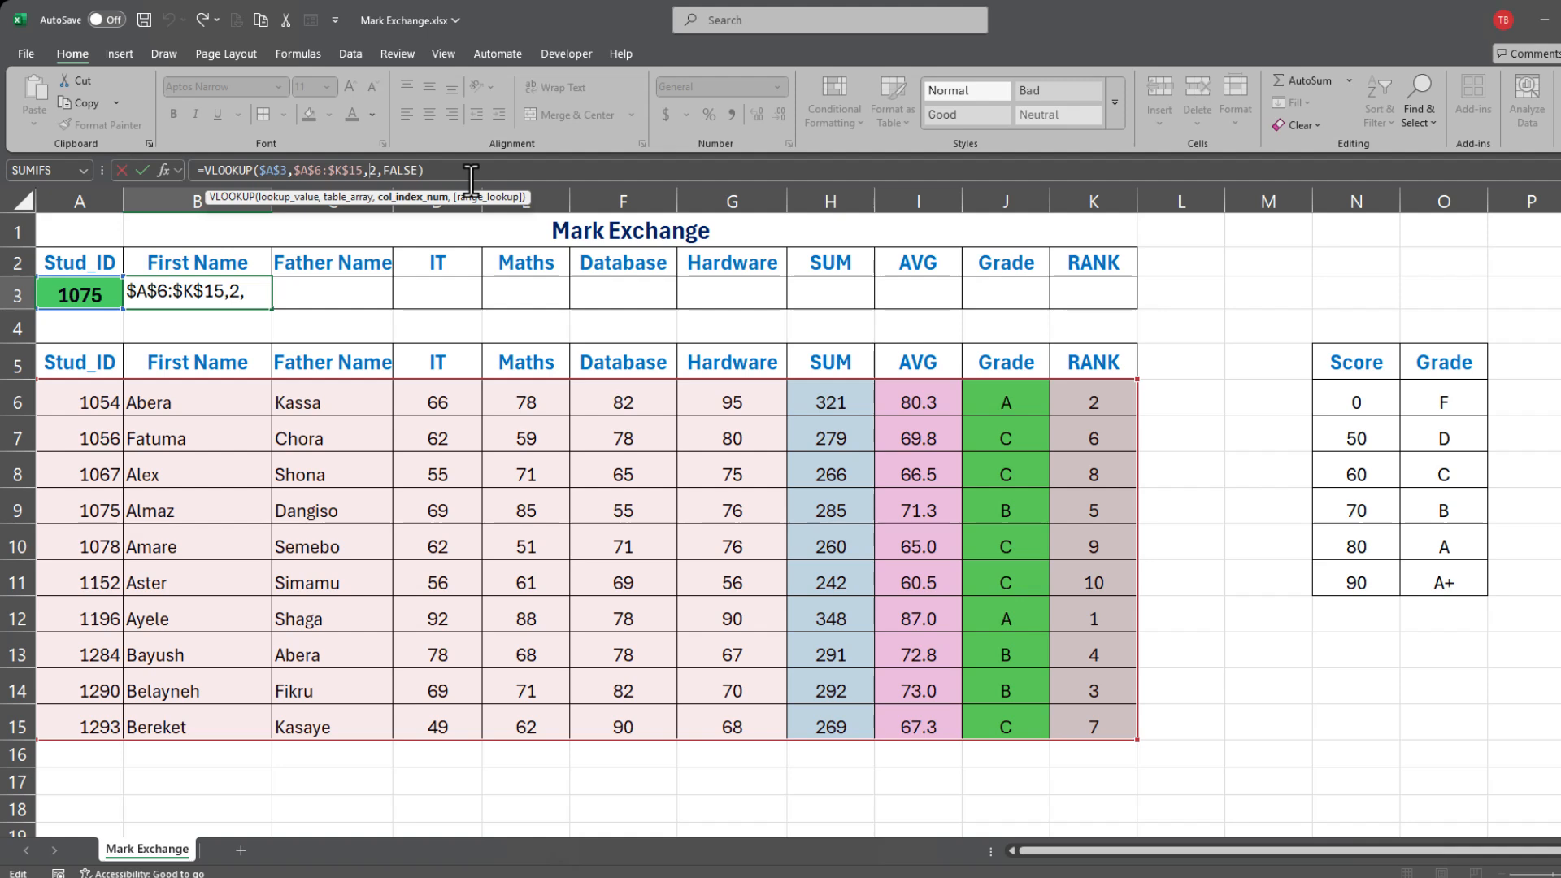
type("{2,")
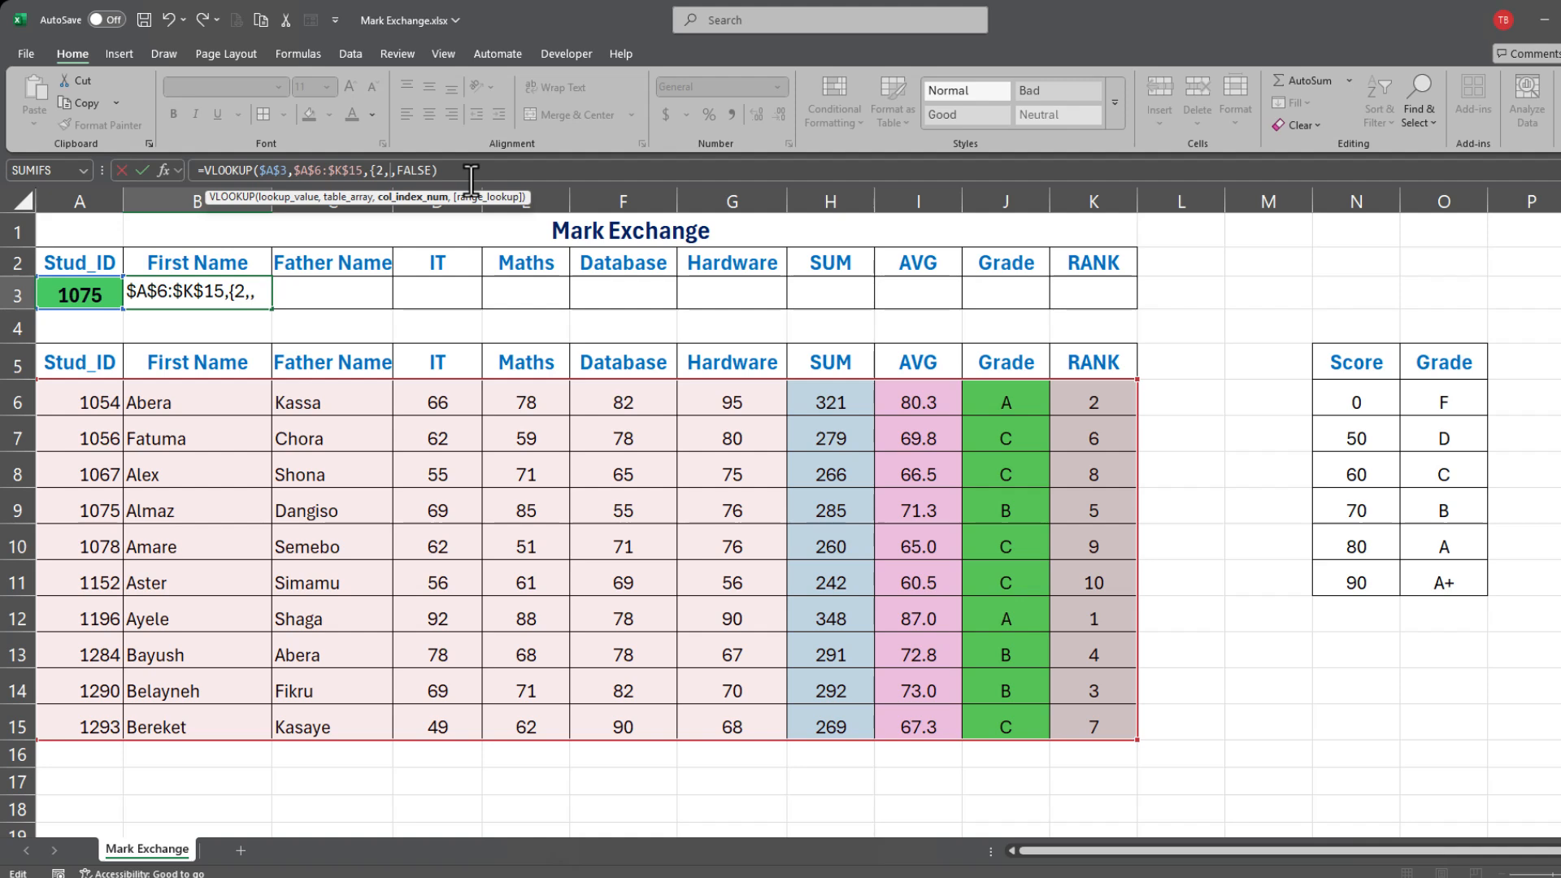
type("3,4")
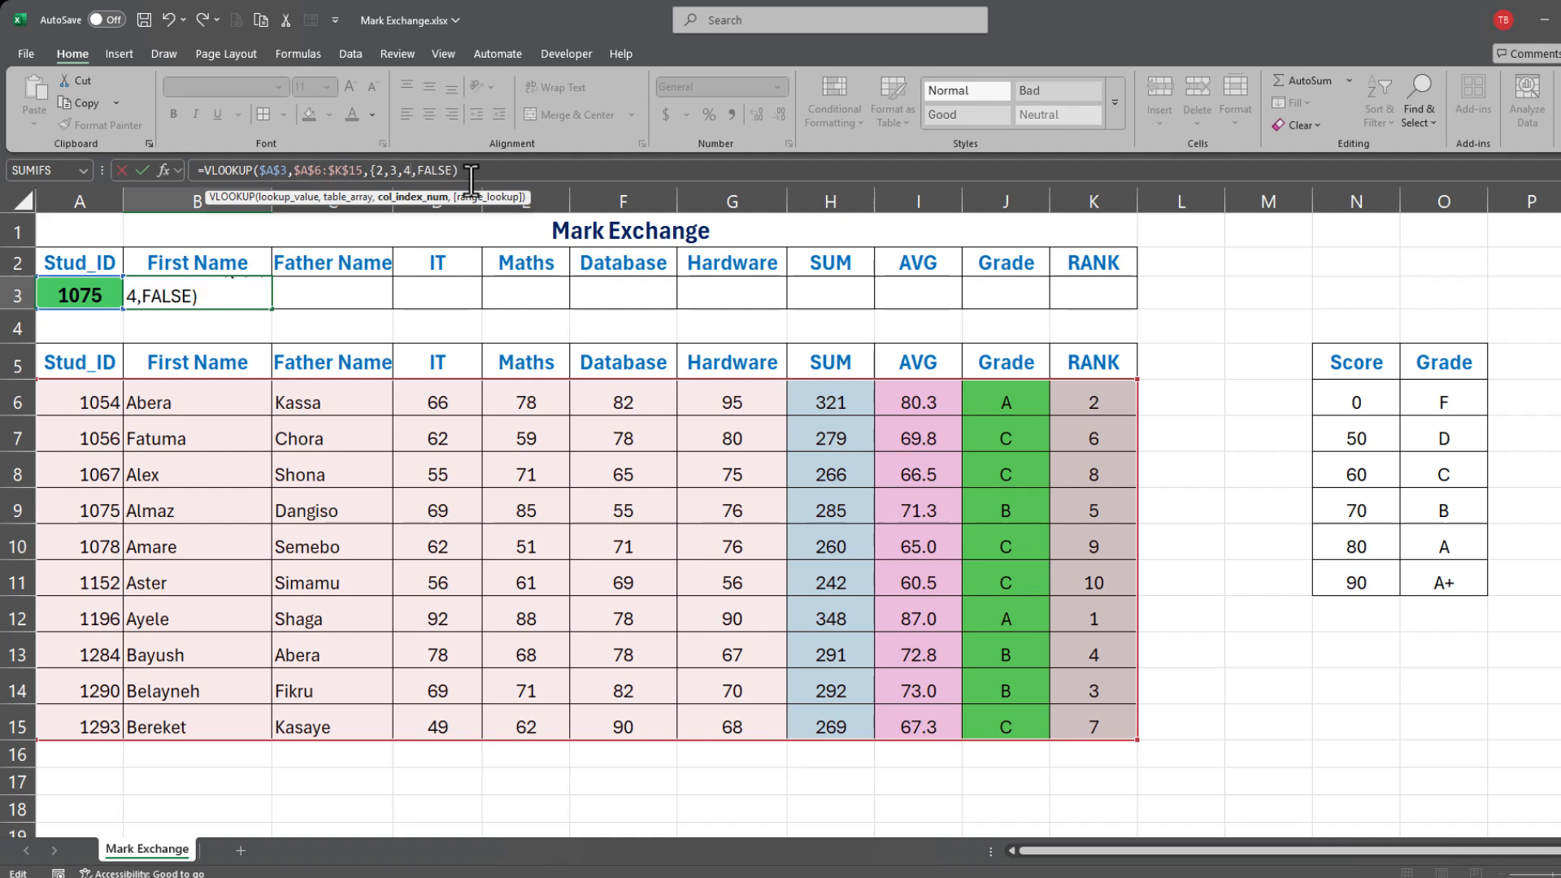
type(",5,6,7,")
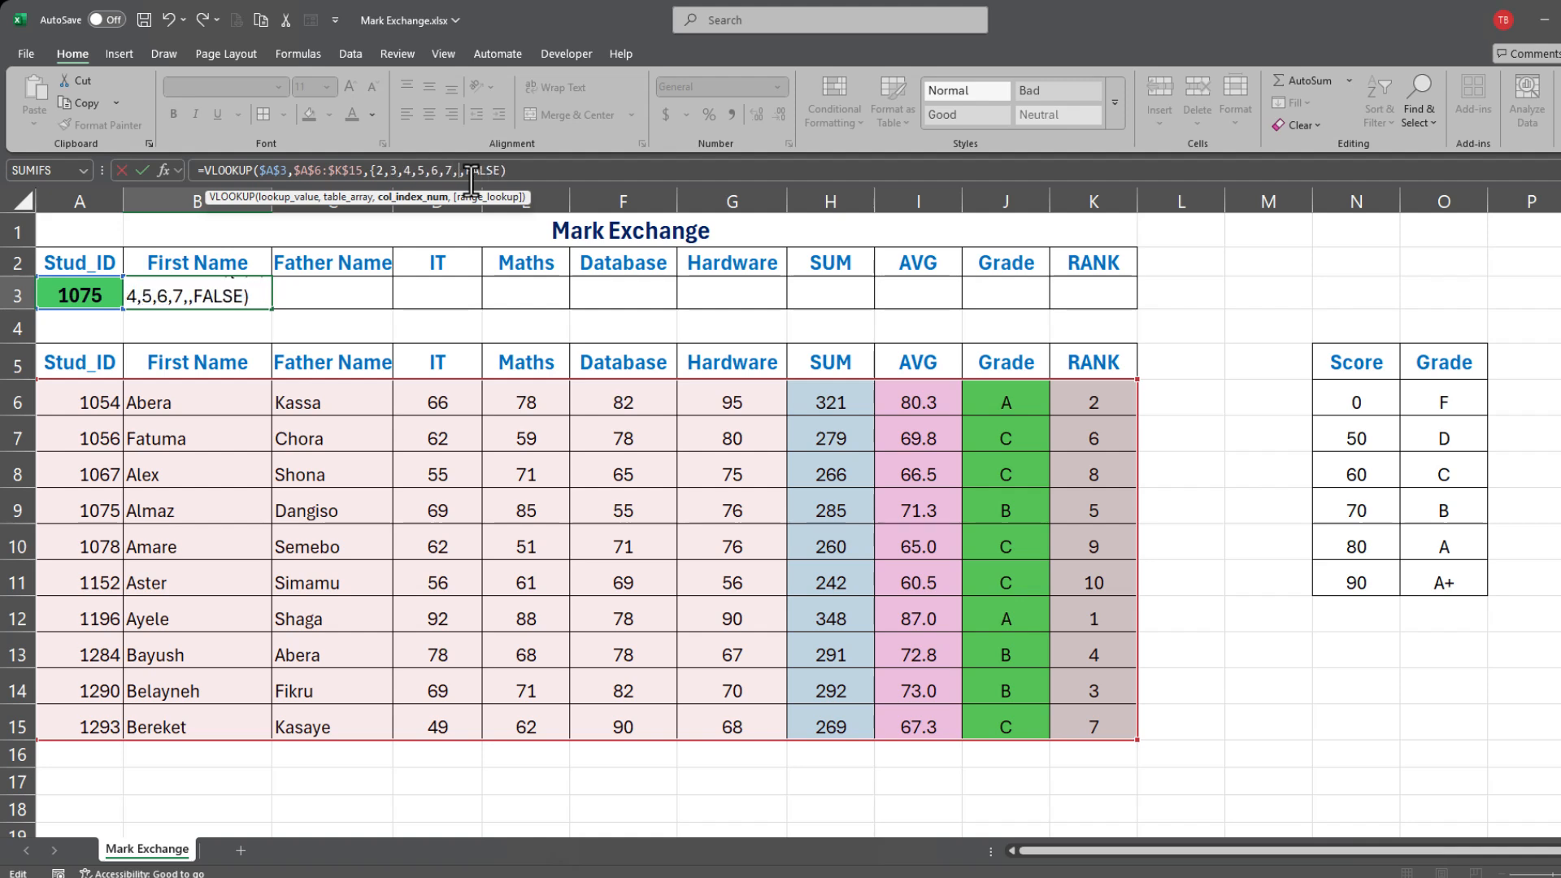
type("8,9,10")
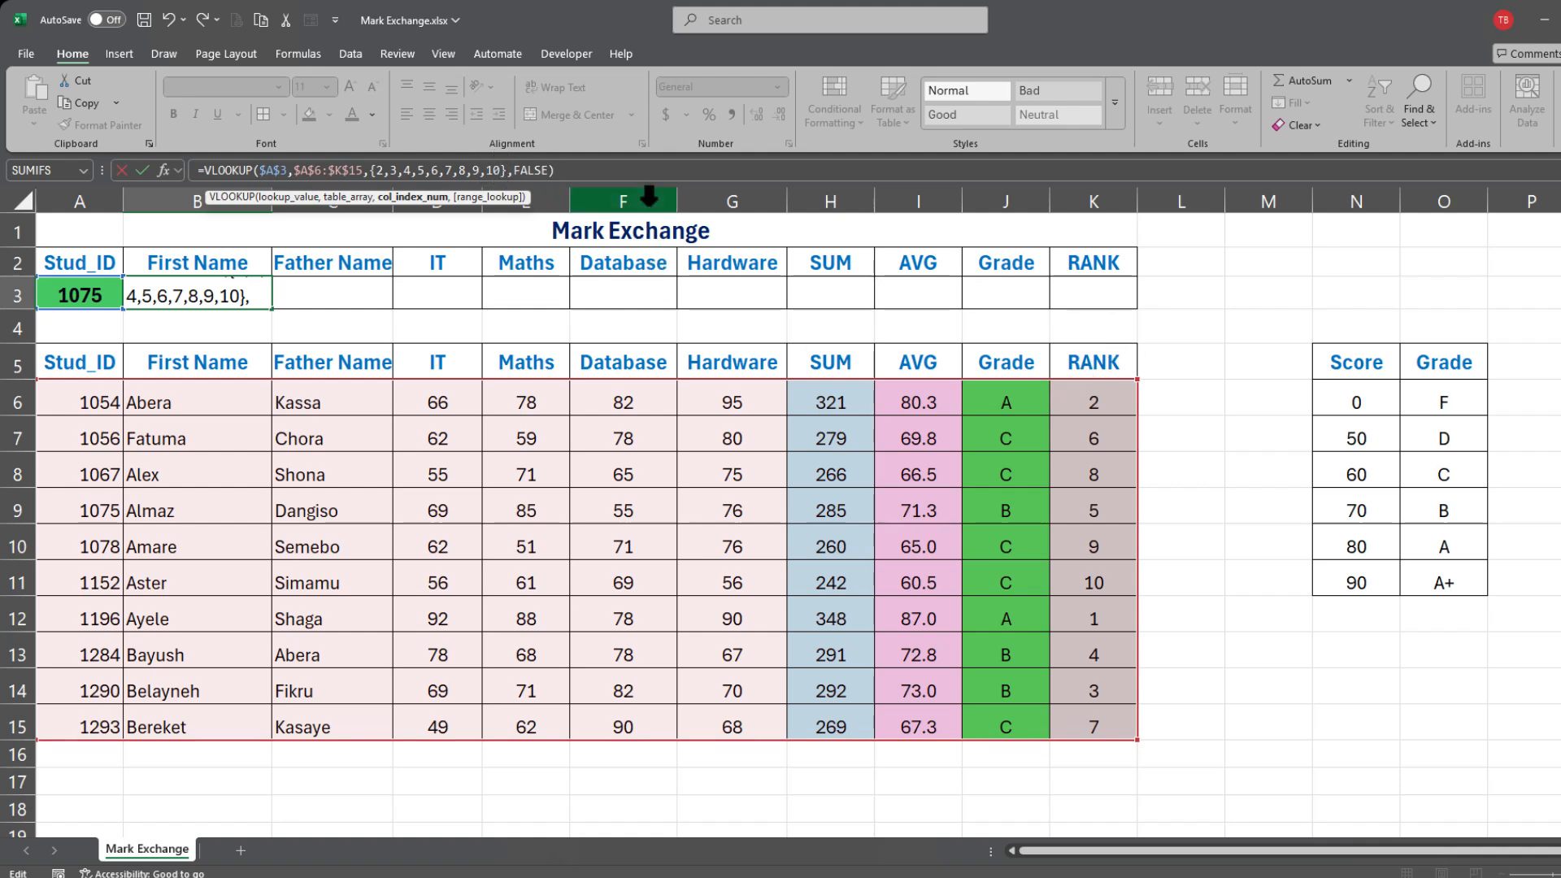
type(",11")
key("Return")
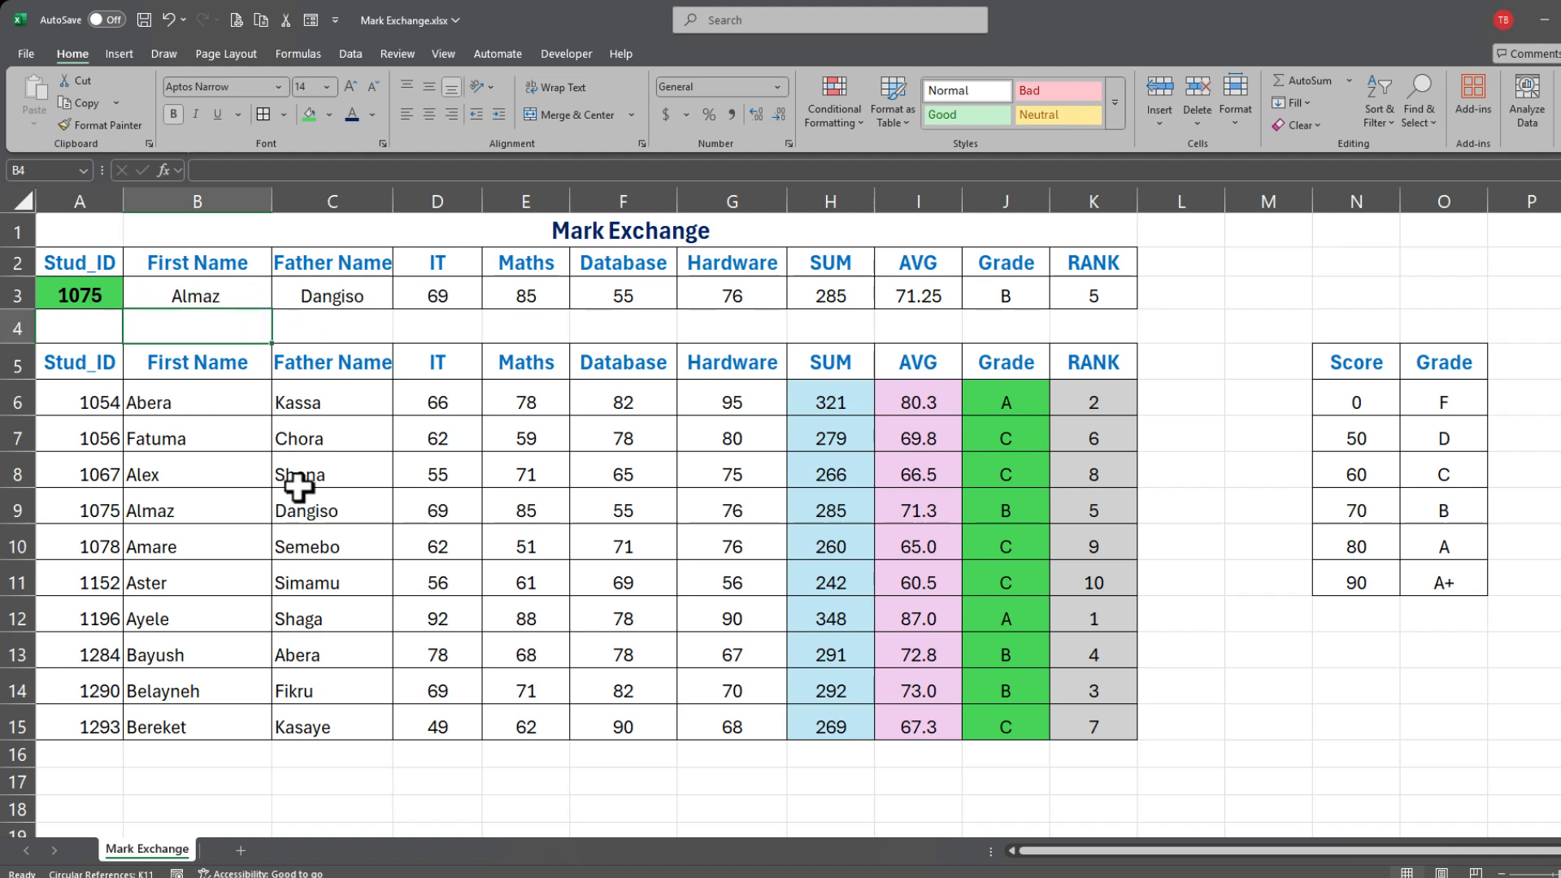
left_click_drag(53, 537, 380, 549)
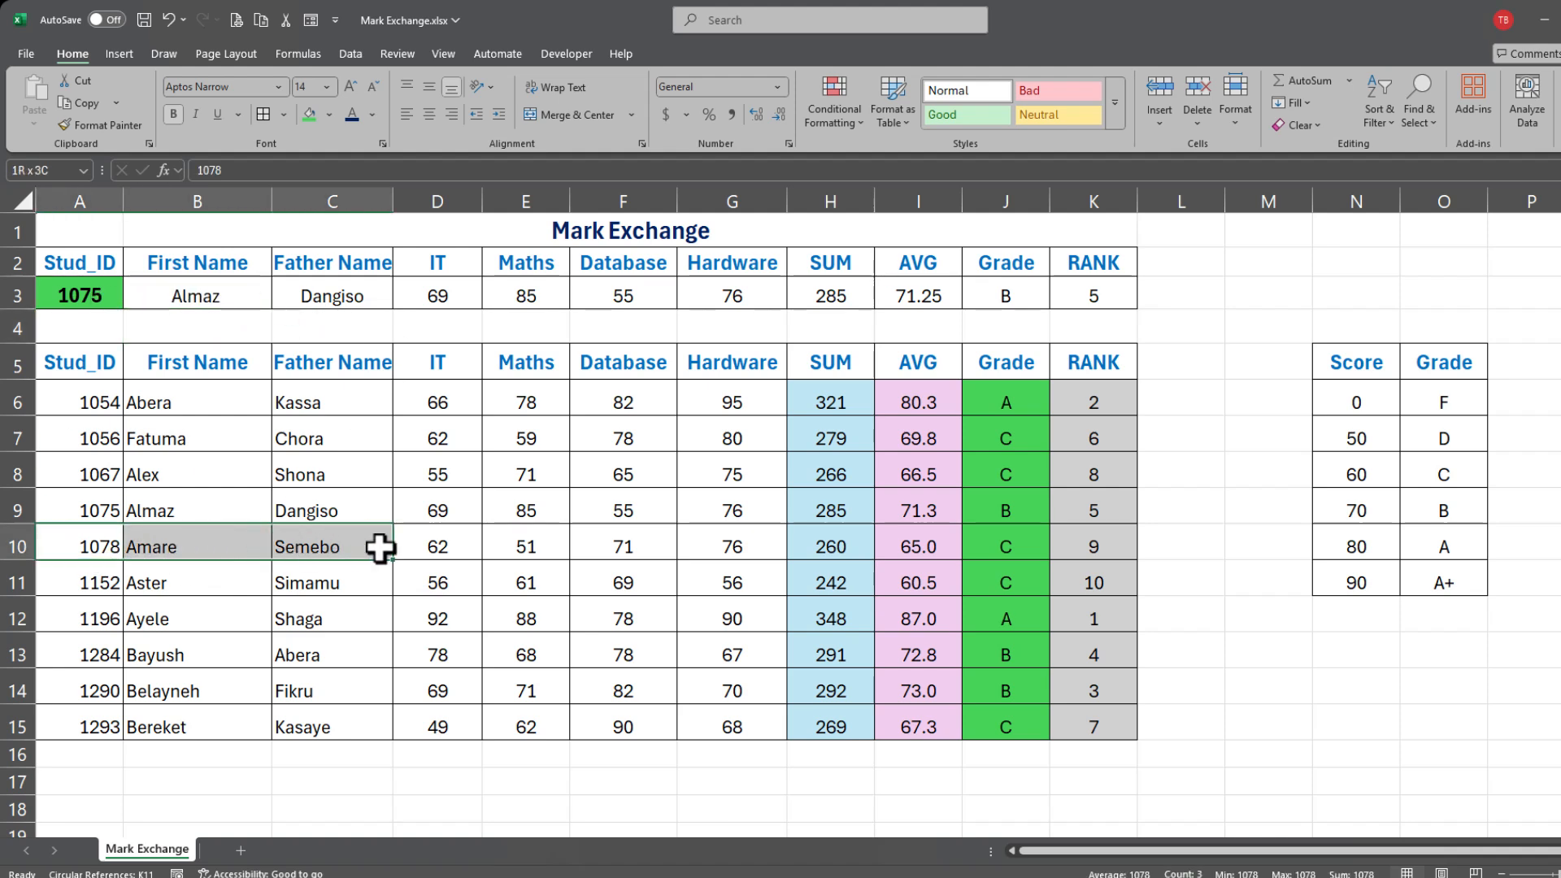
left_click_drag(62, 508, 1087, 509)
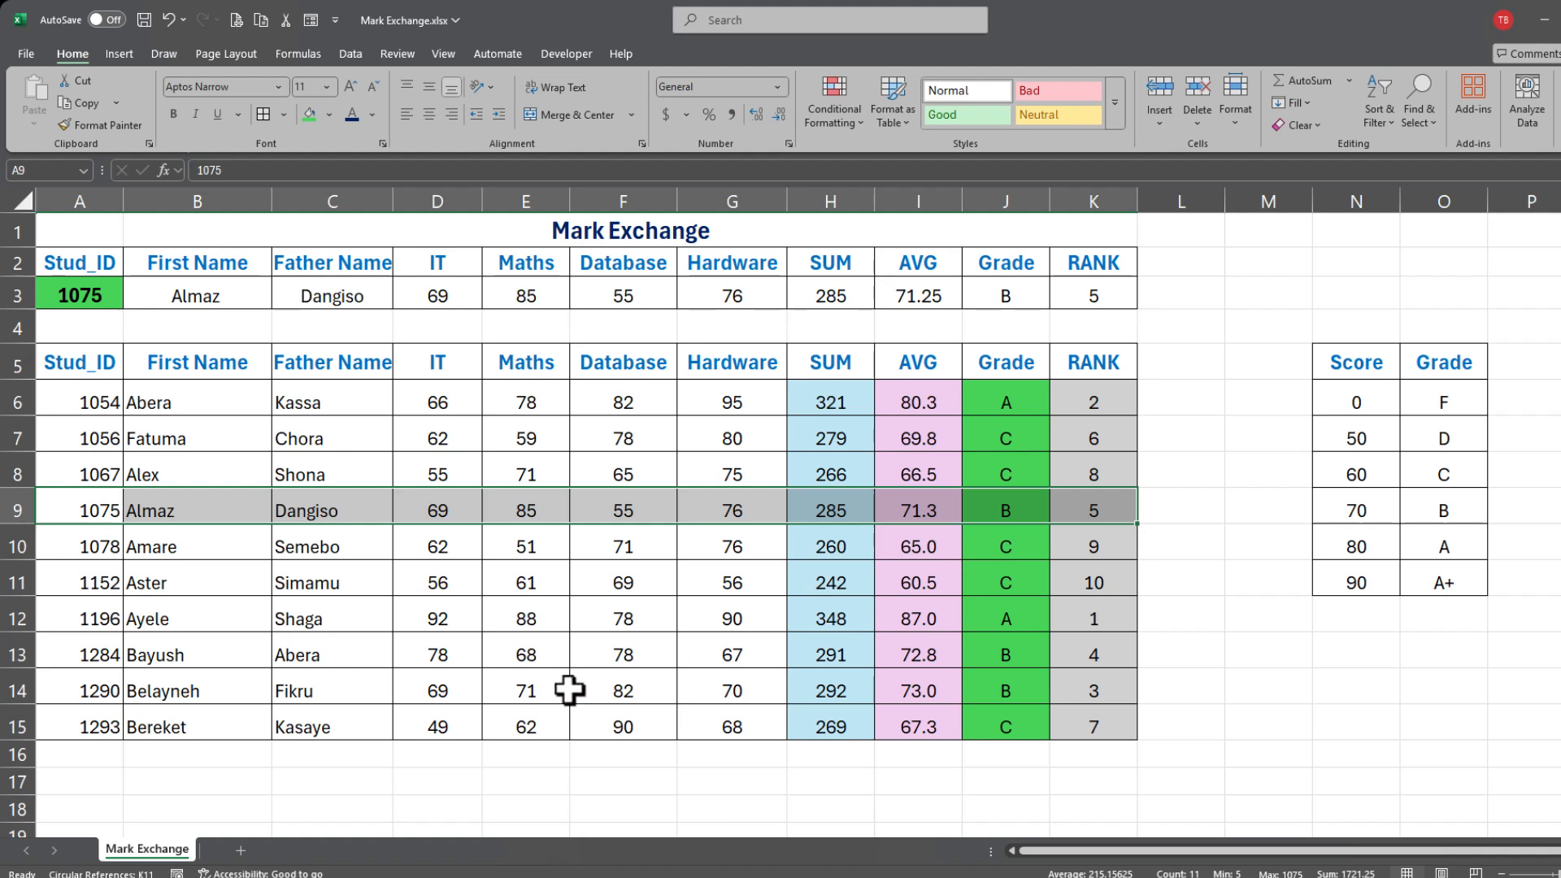
left_click(134, 325)
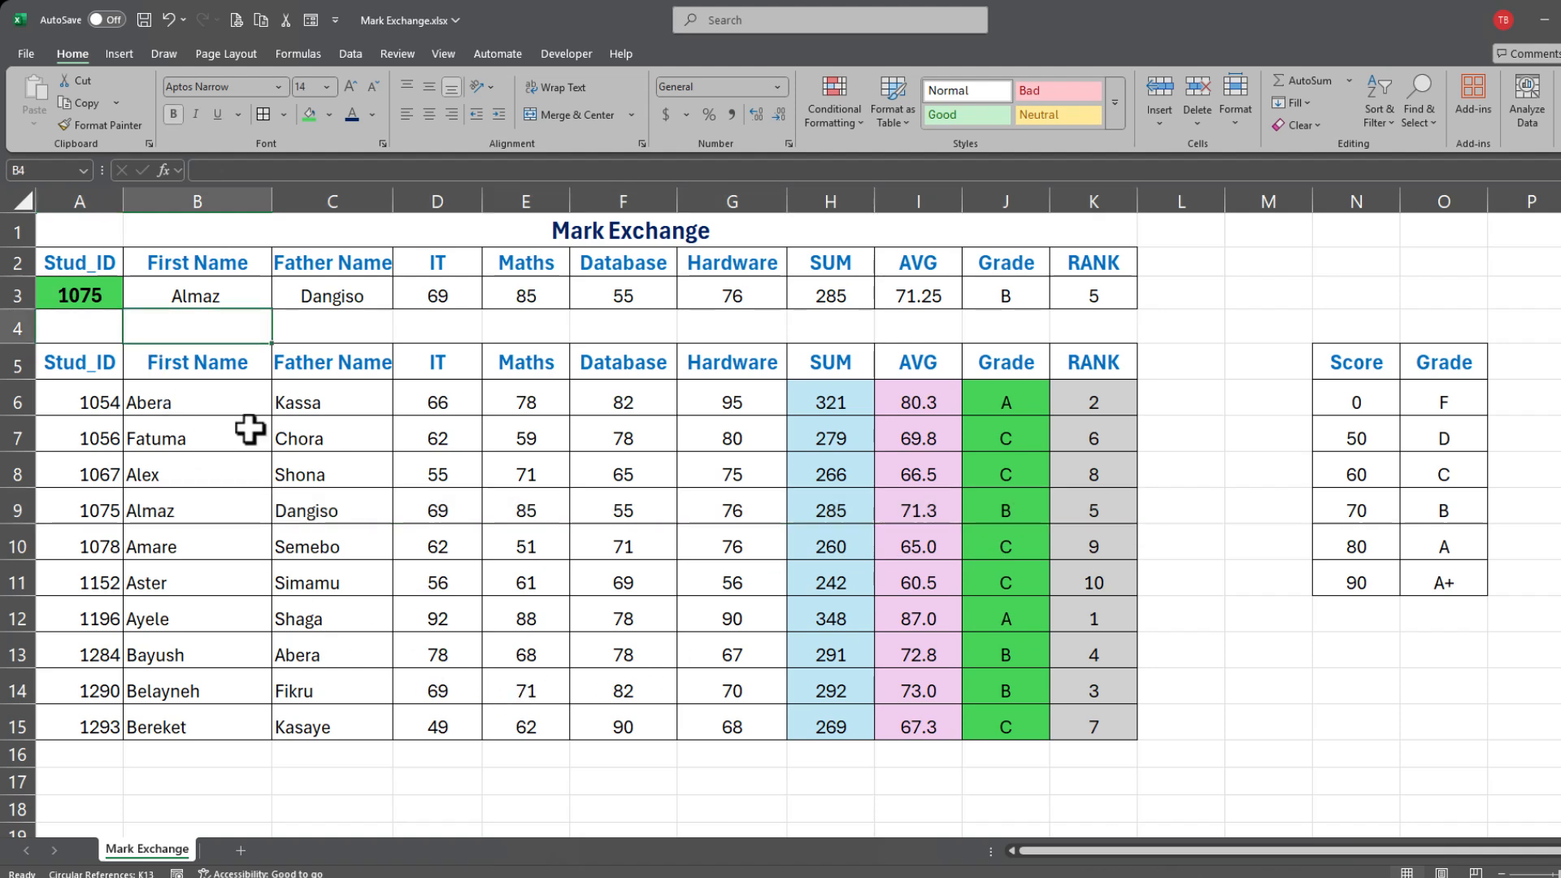
Step: Reopen B3's lookup formula for editing
left_click(195, 291)
left_click(261, 170)
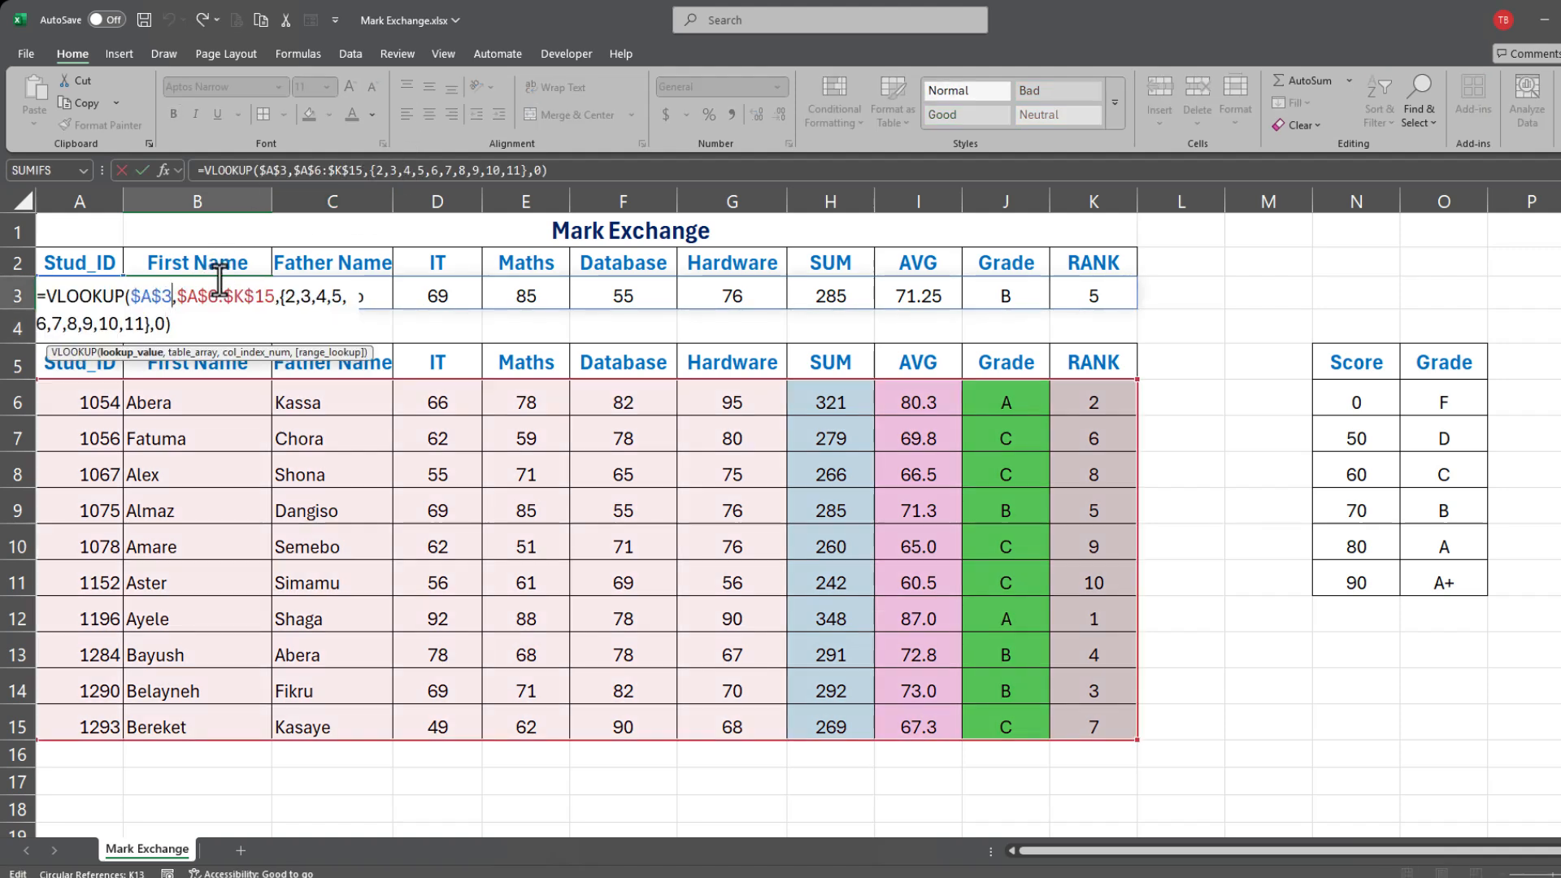
left_click(172, 296)
Step: Replace B3's array constant with column index 2 and fill the lookup across to K3
left_click_drag(280, 299, 150, 325)
left_click_drag(149, 329, 235, 337)
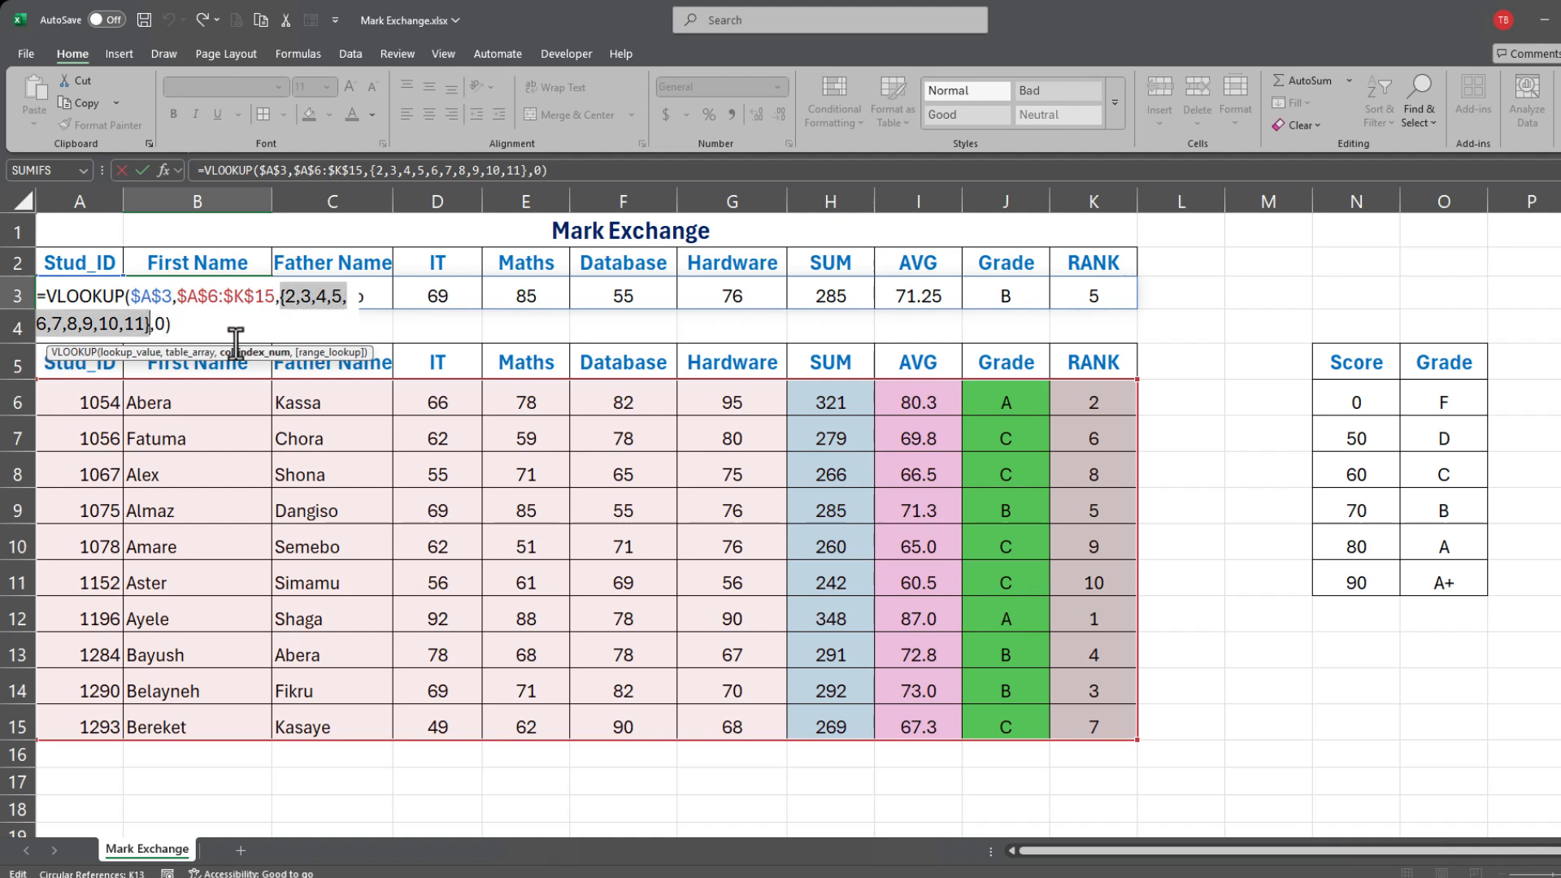
key("Delete")
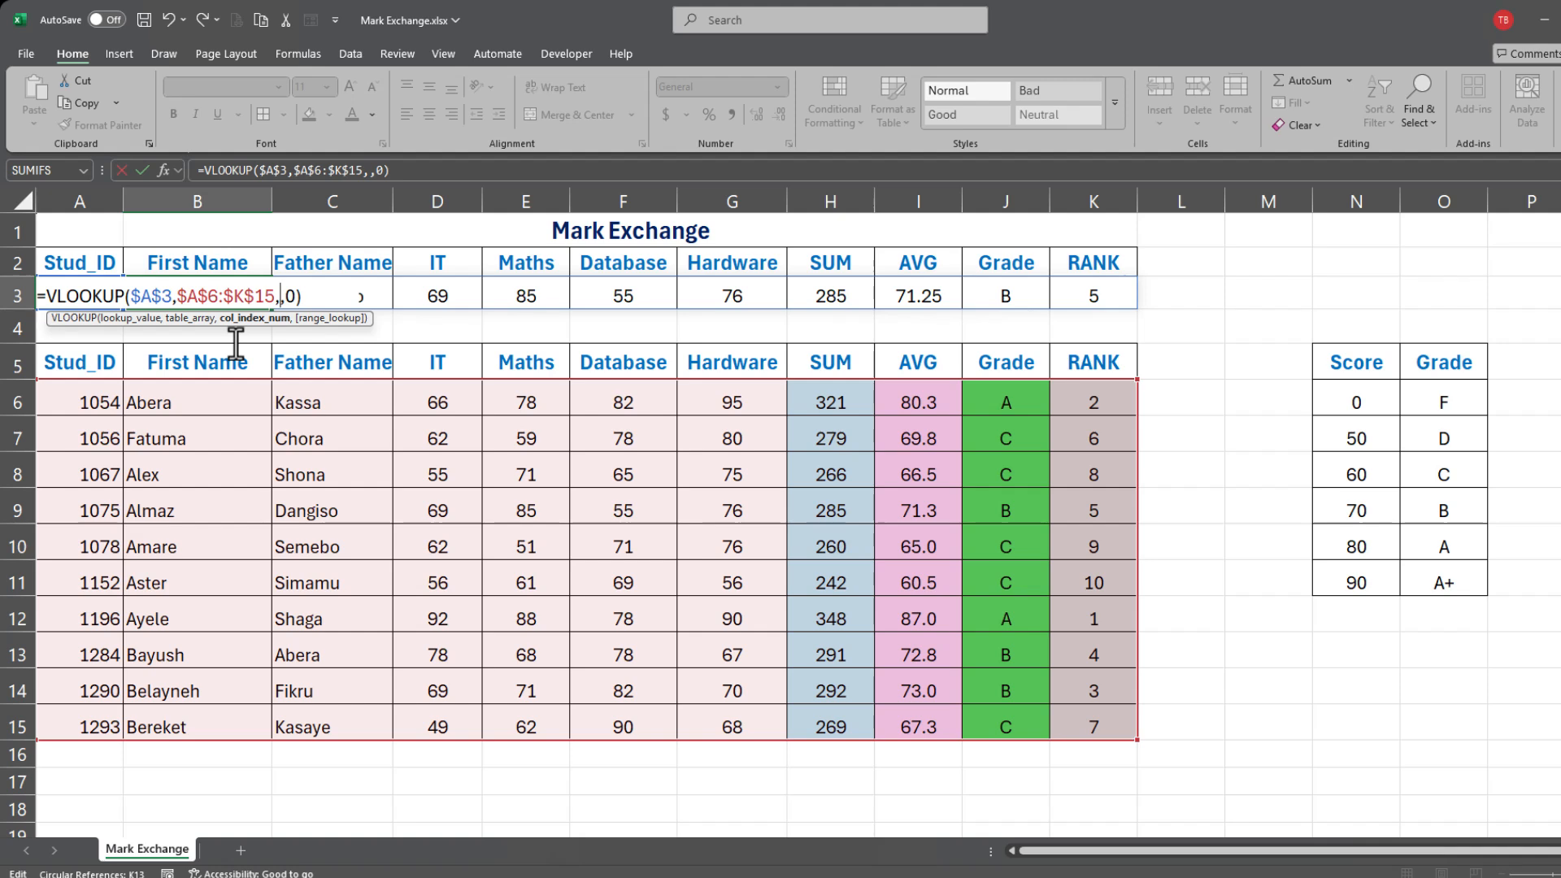
type("2")
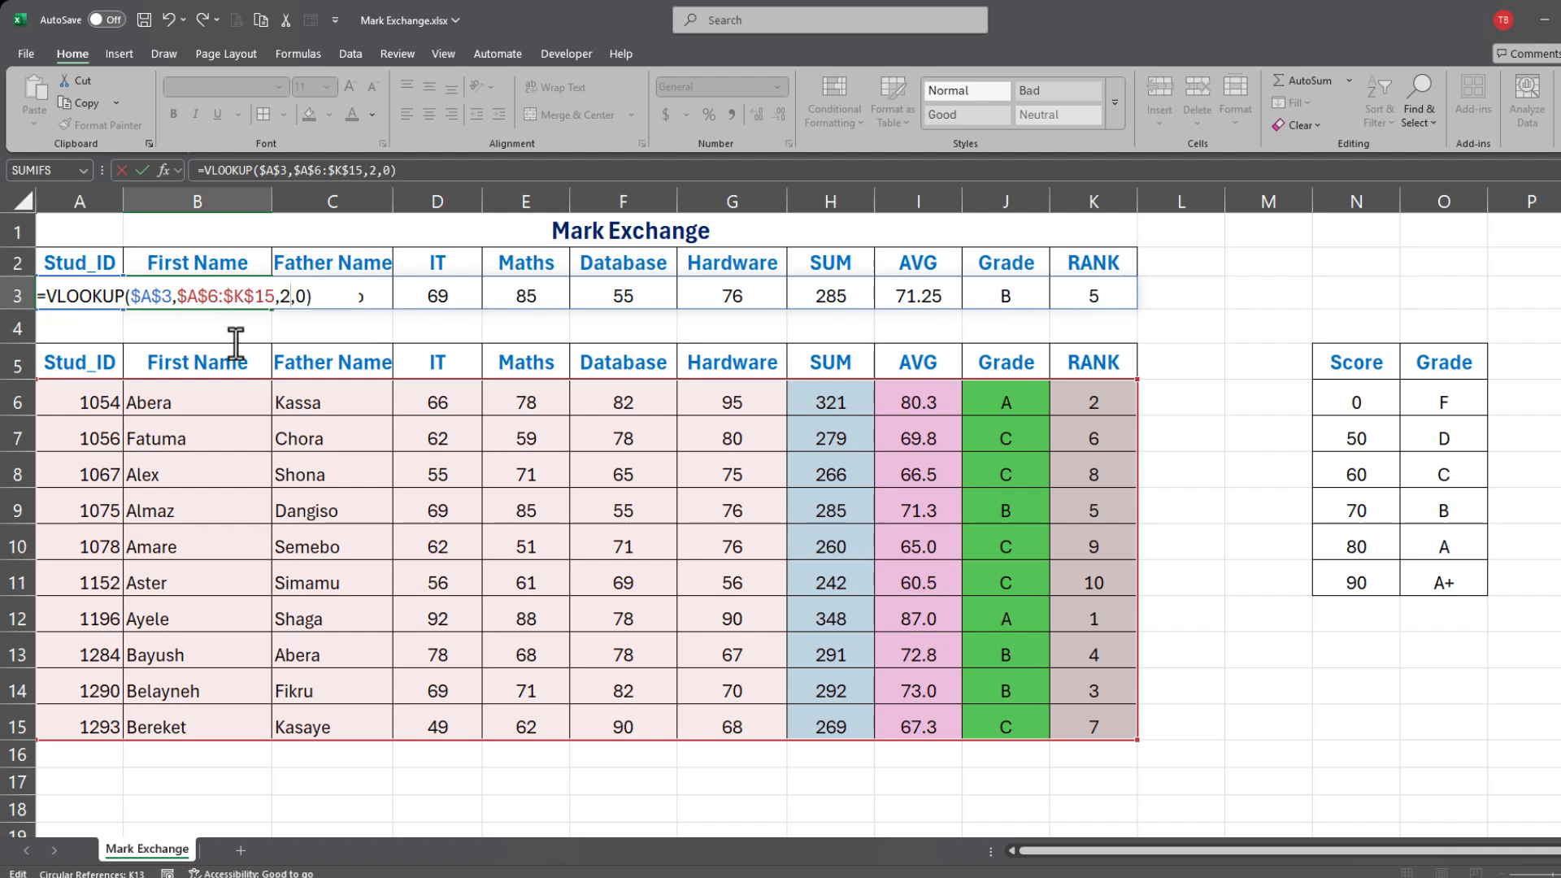
key("Return")
left_click(199, 286)
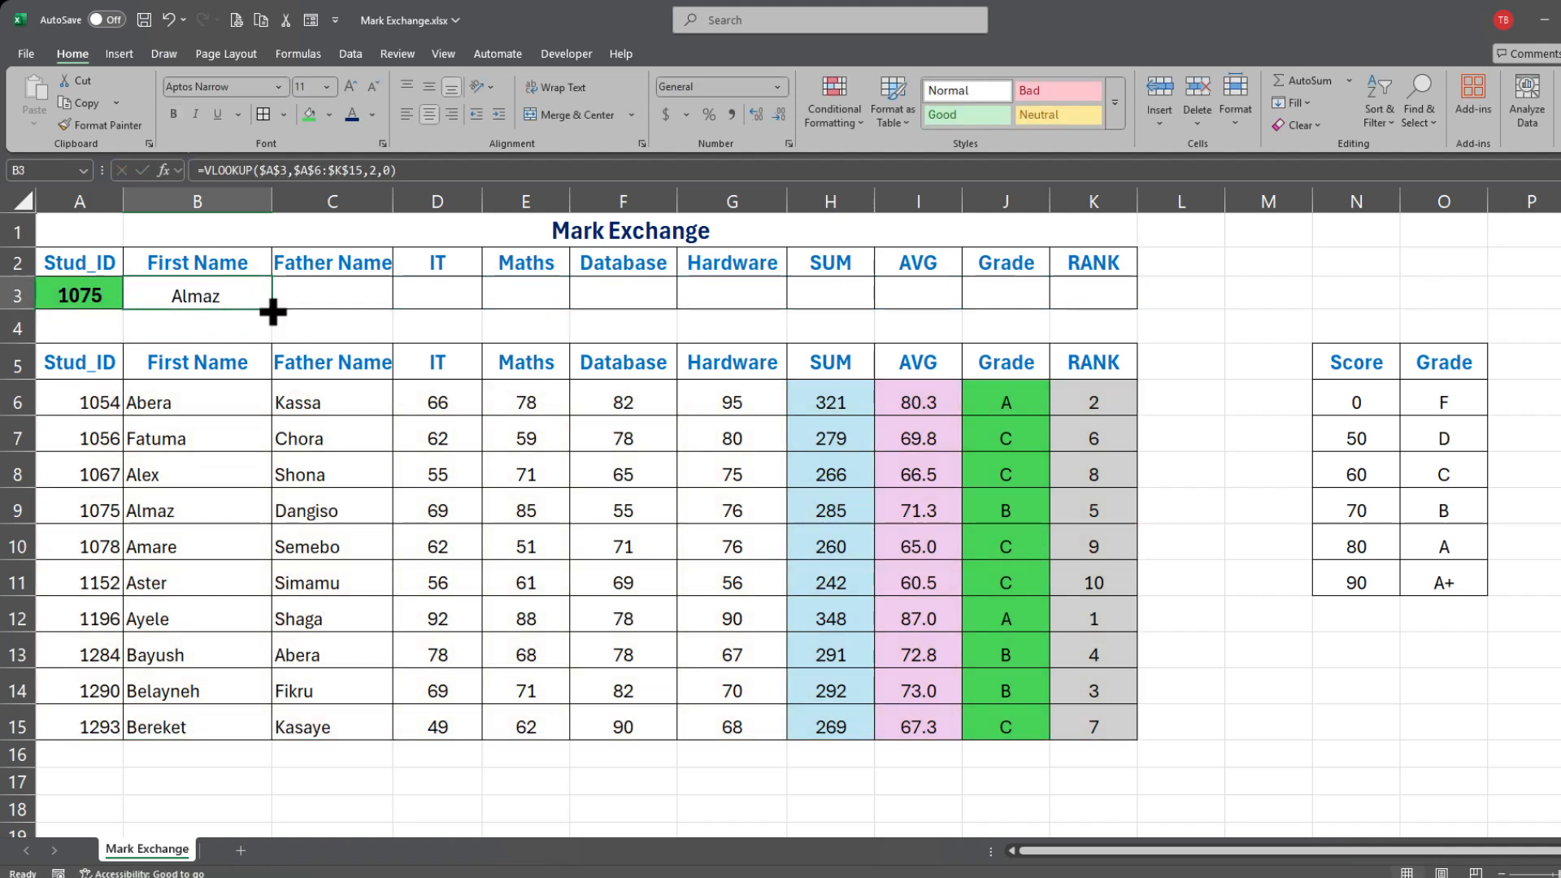
left_click_drag(272, 307, 1106, 305)
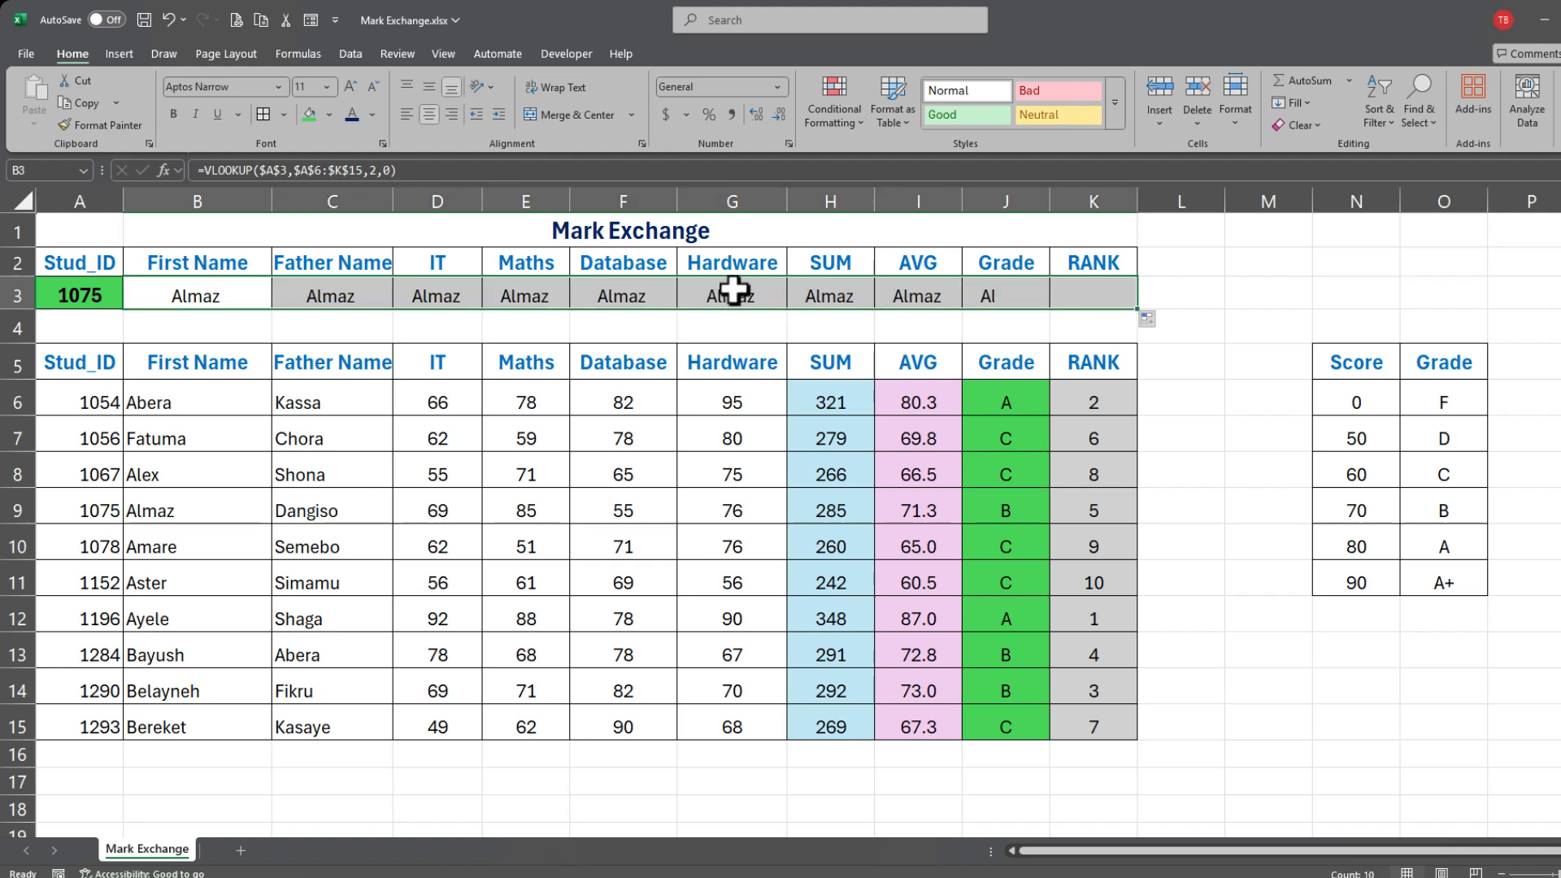
left_click(341, 325)
left_click(323, 286)
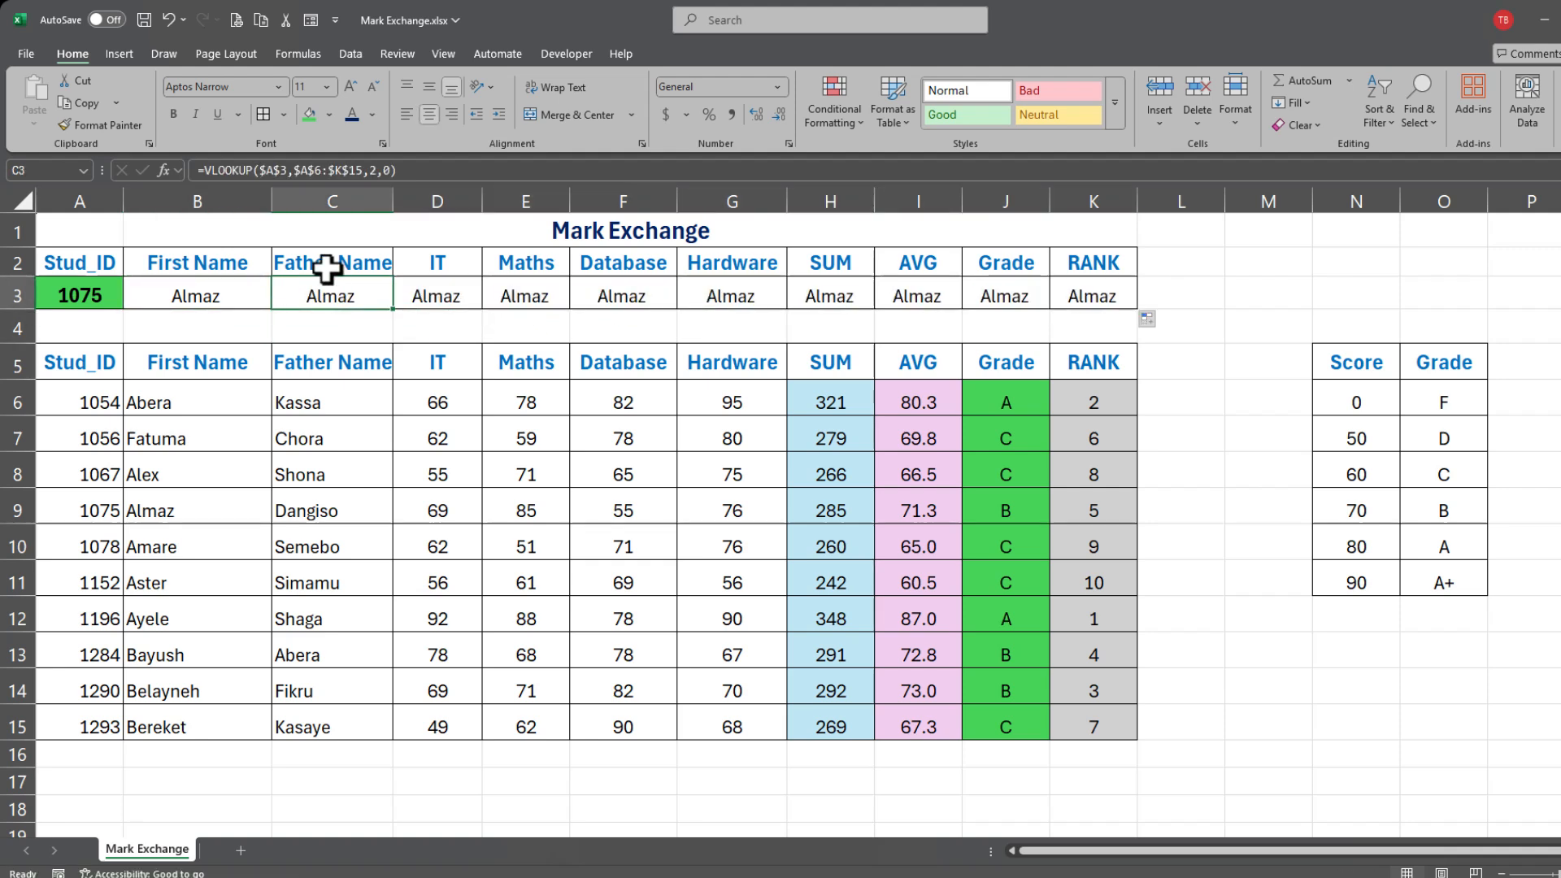
left_click(389, 173)
key("BackSpace")
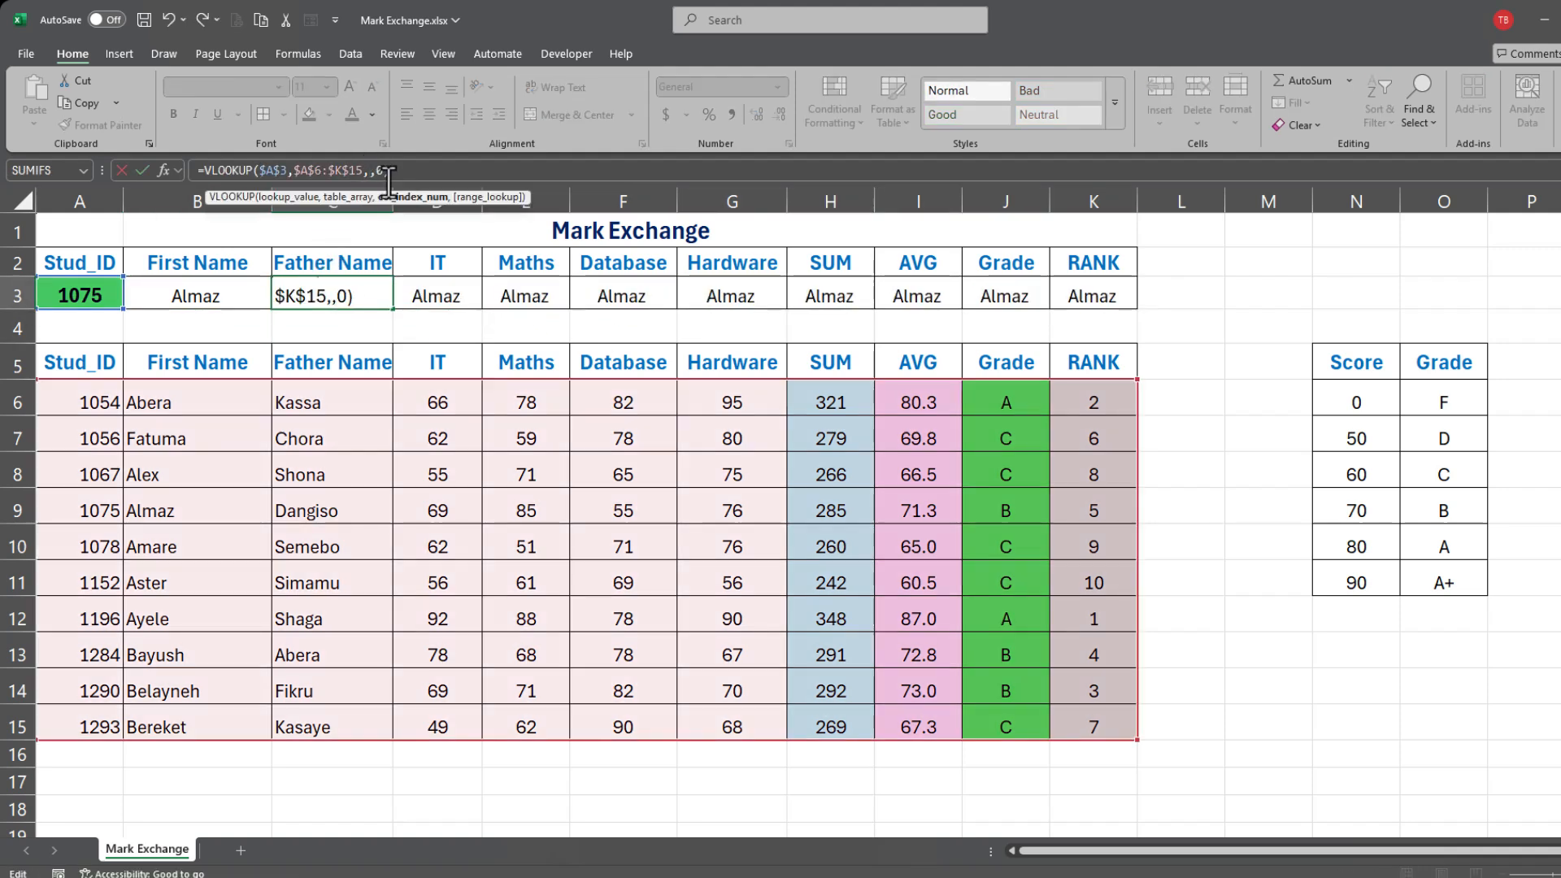
type("3")
key("Return")
Step: Set the D3 and E3 lookups to columns 4 and 5, showing 69 and 85
left_click(431, 294)
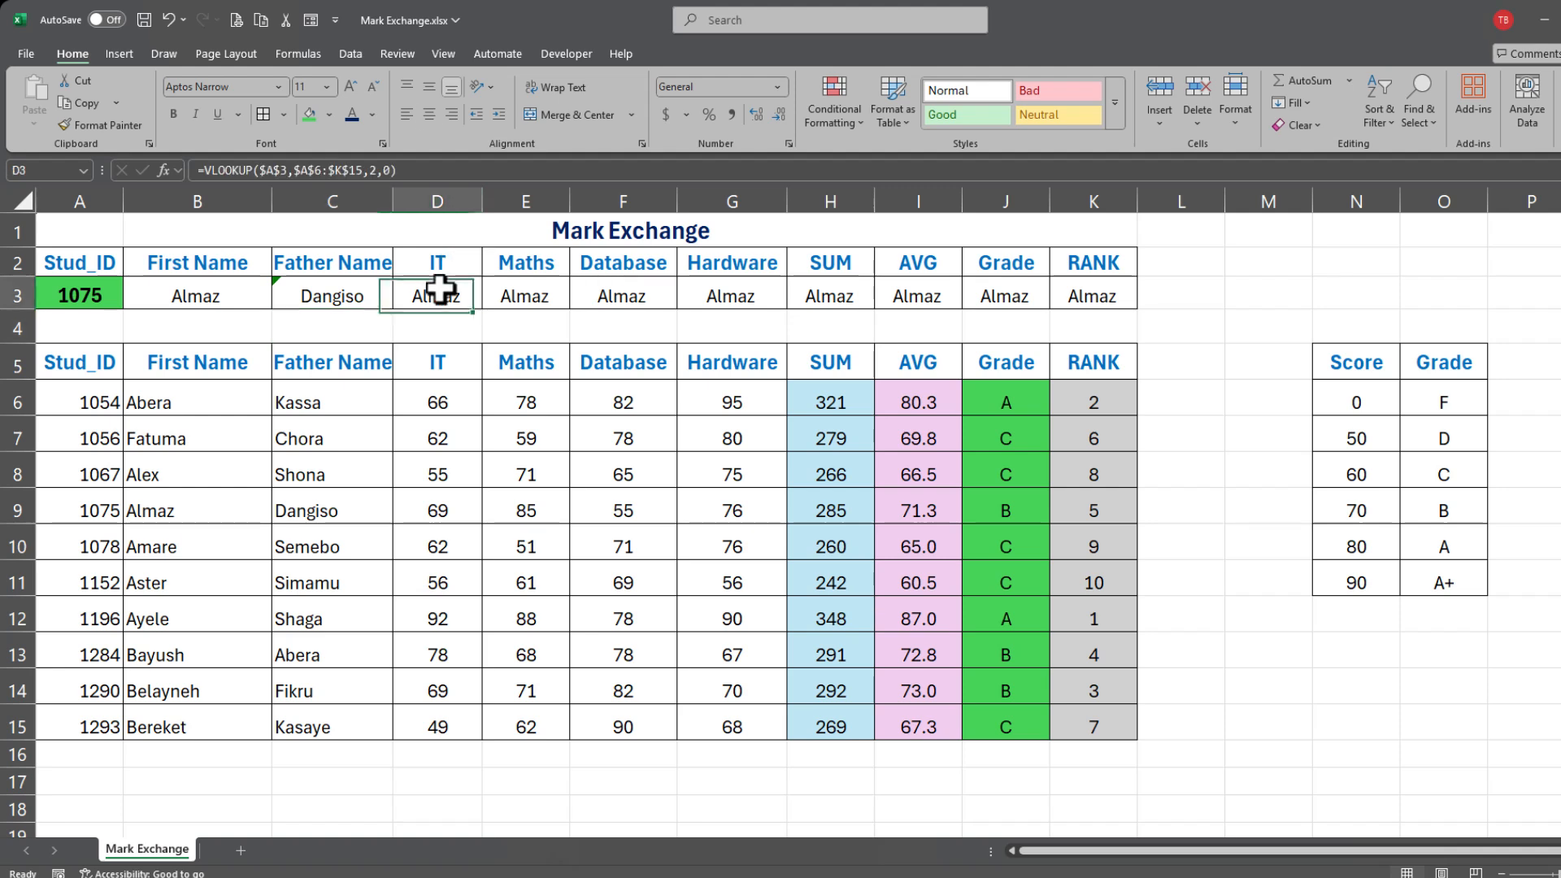
double_click(443, 295)
left_click(526, 296)
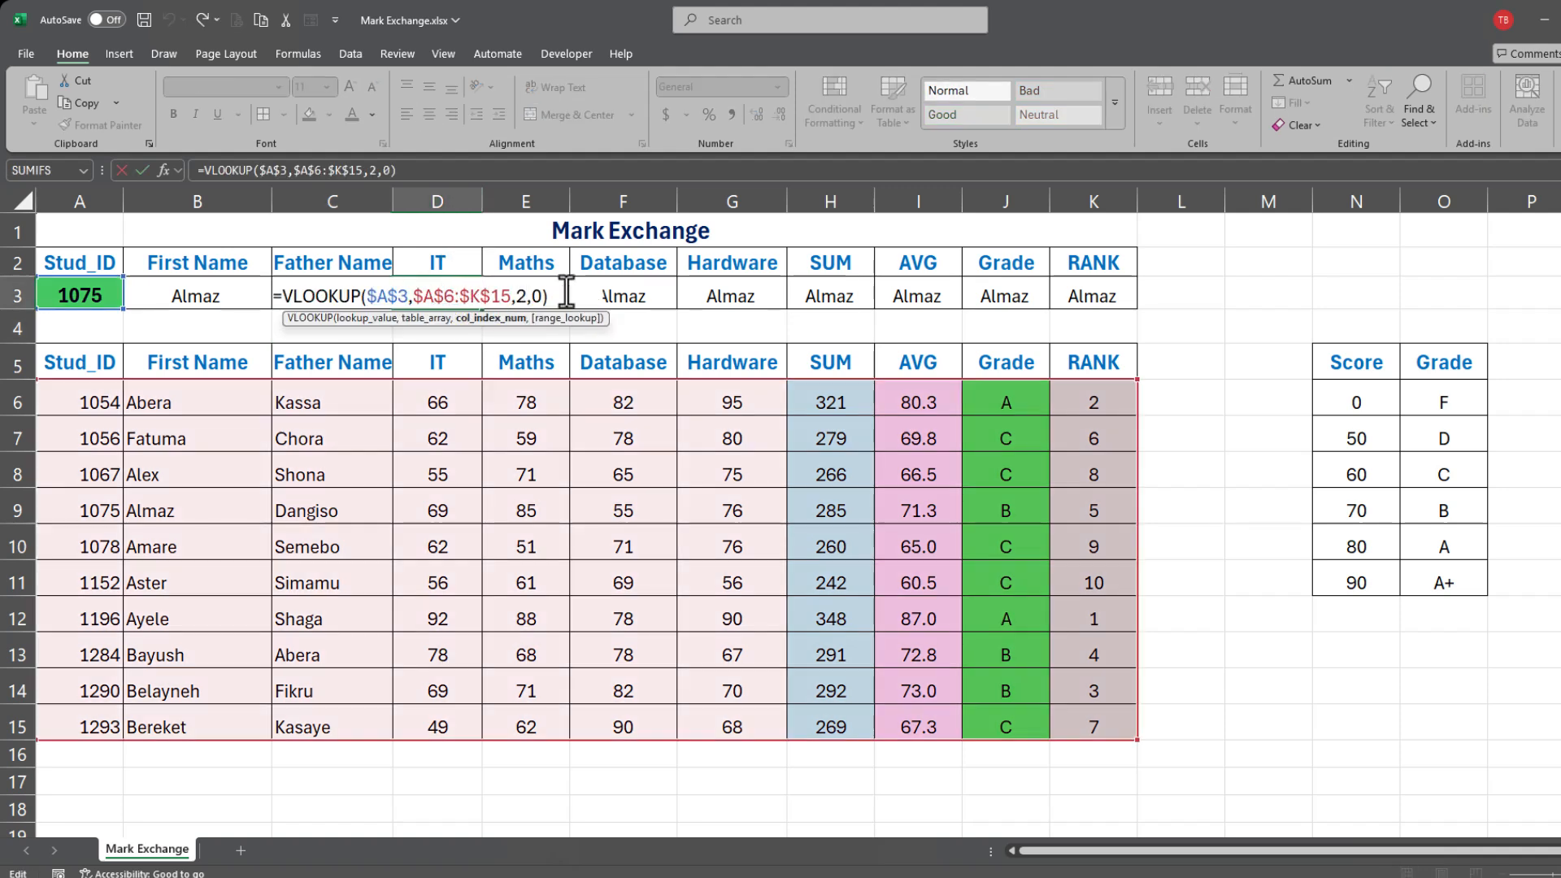
key("BackSpace")
type("4")
key("Return")
double_click(553, 293)
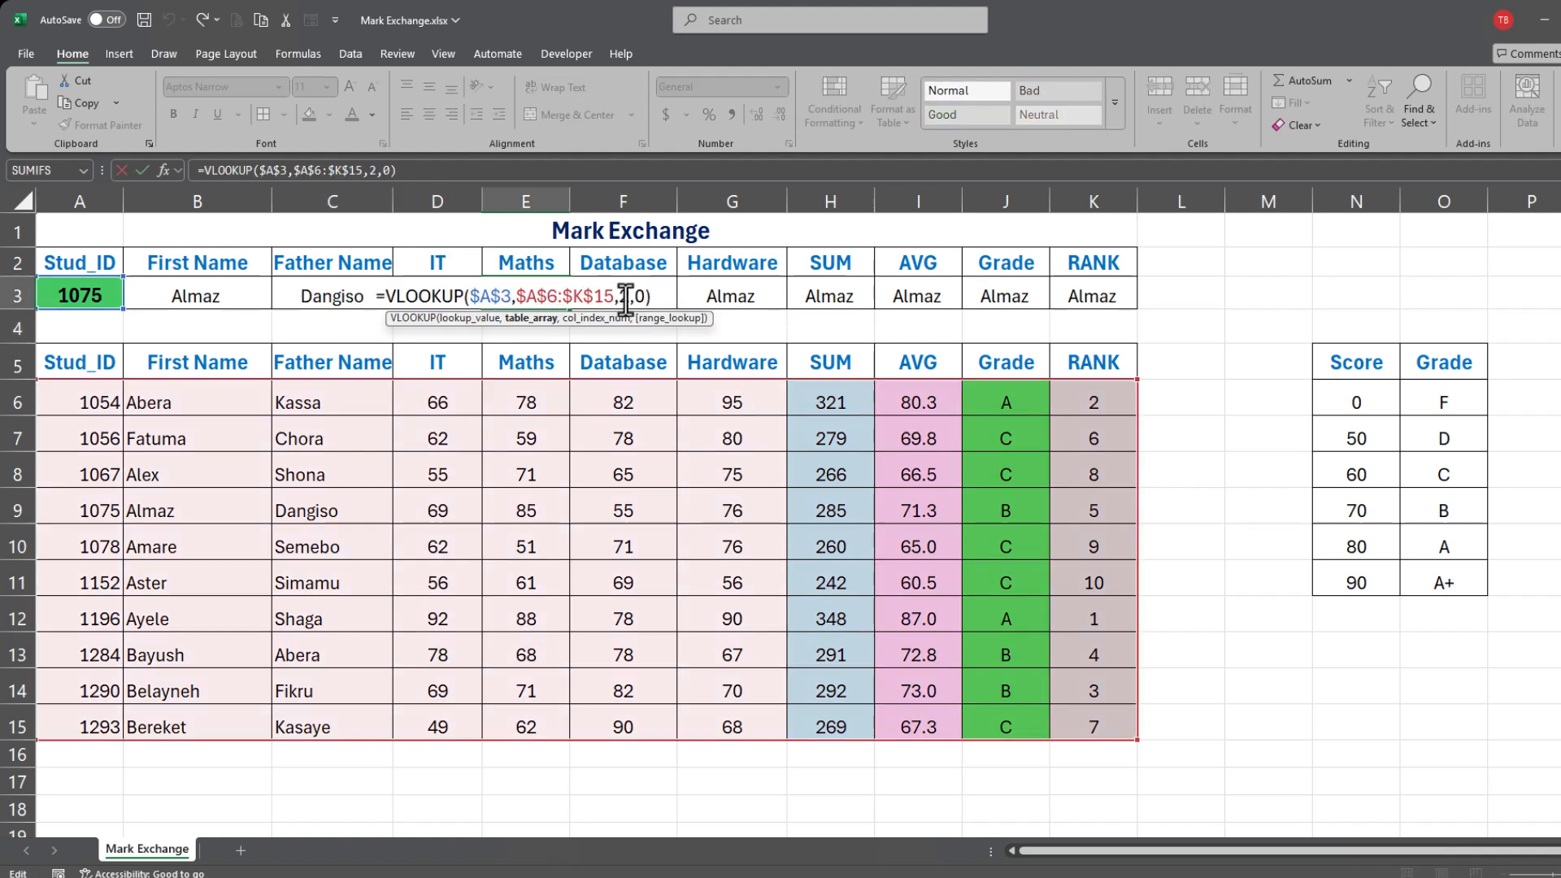
left_click(627, 294)
key("BackSpace")
type("5")
key("Return")
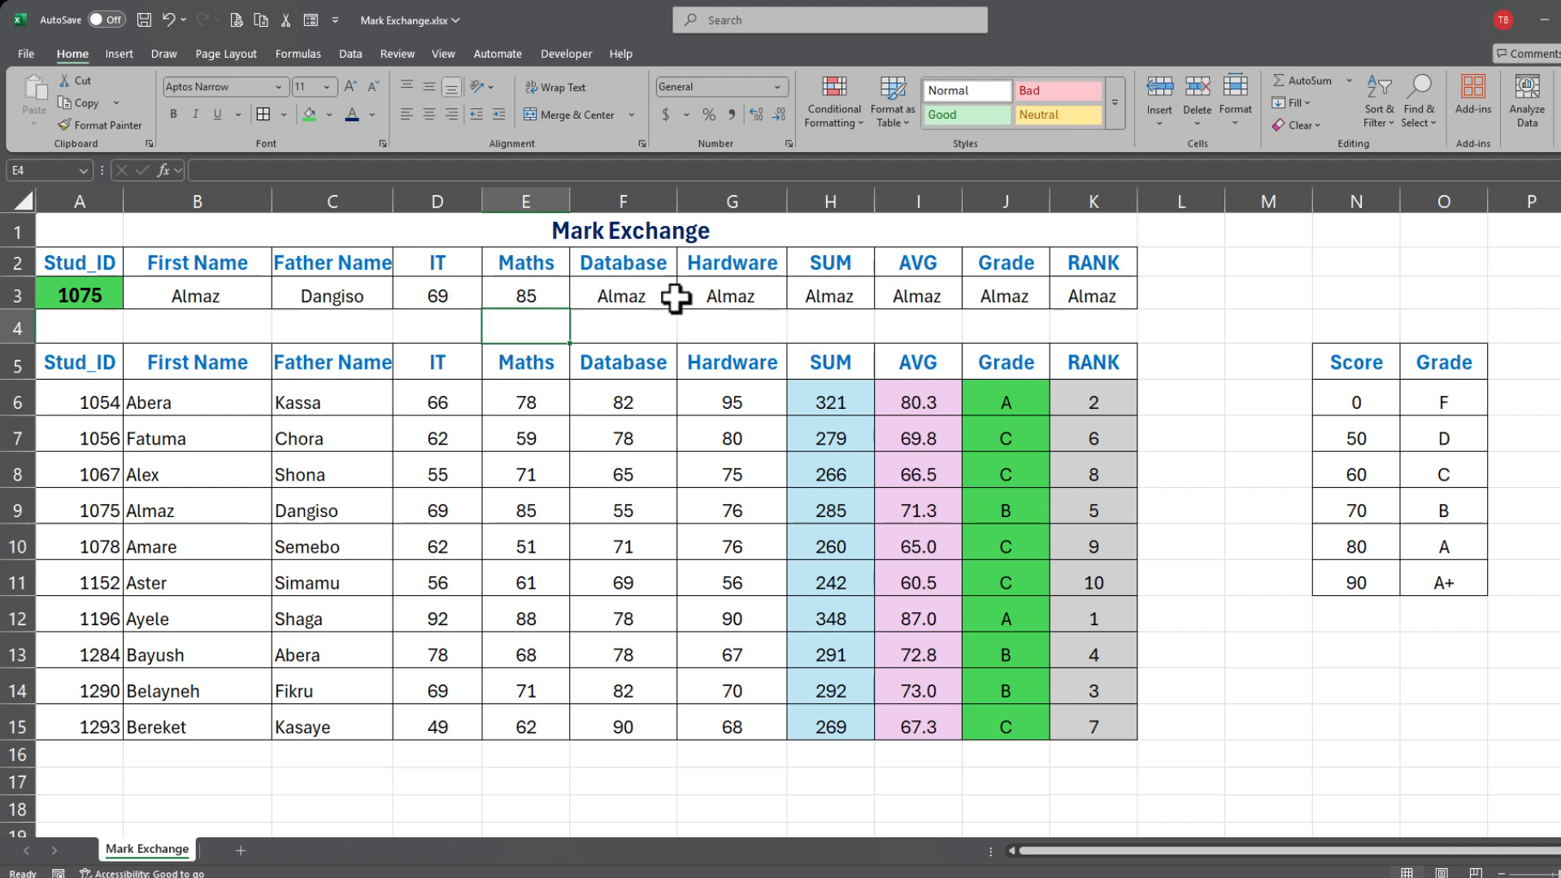
Step: Set the Database and Hardware lookups to columns 6 and 7, showing 55 and 76
double_click(622, 295)
left_click(728, 296)
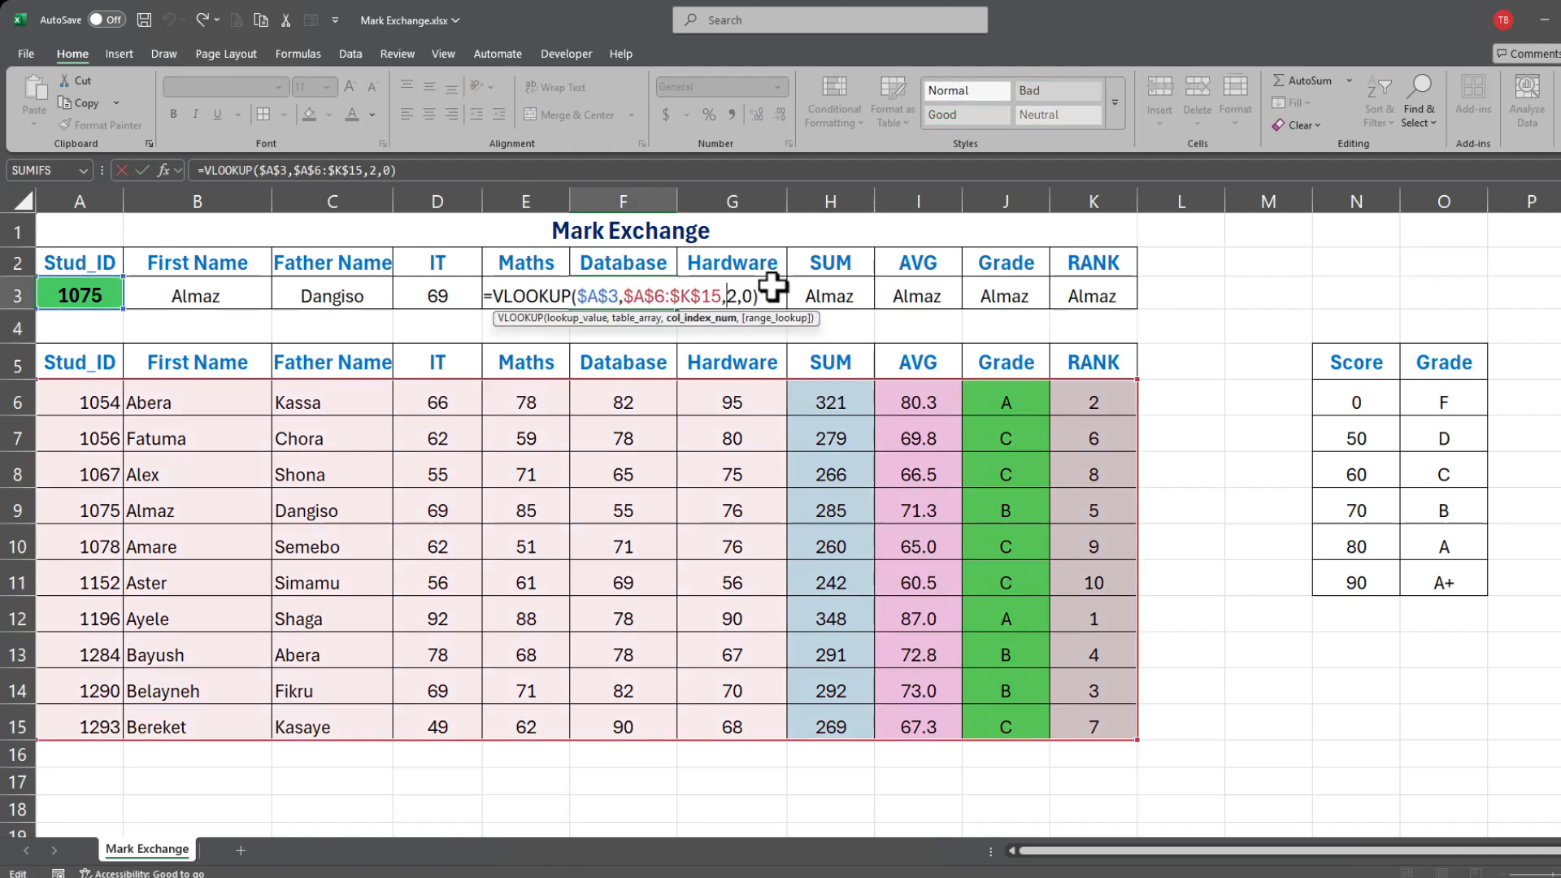
key("Delete")
type("6")
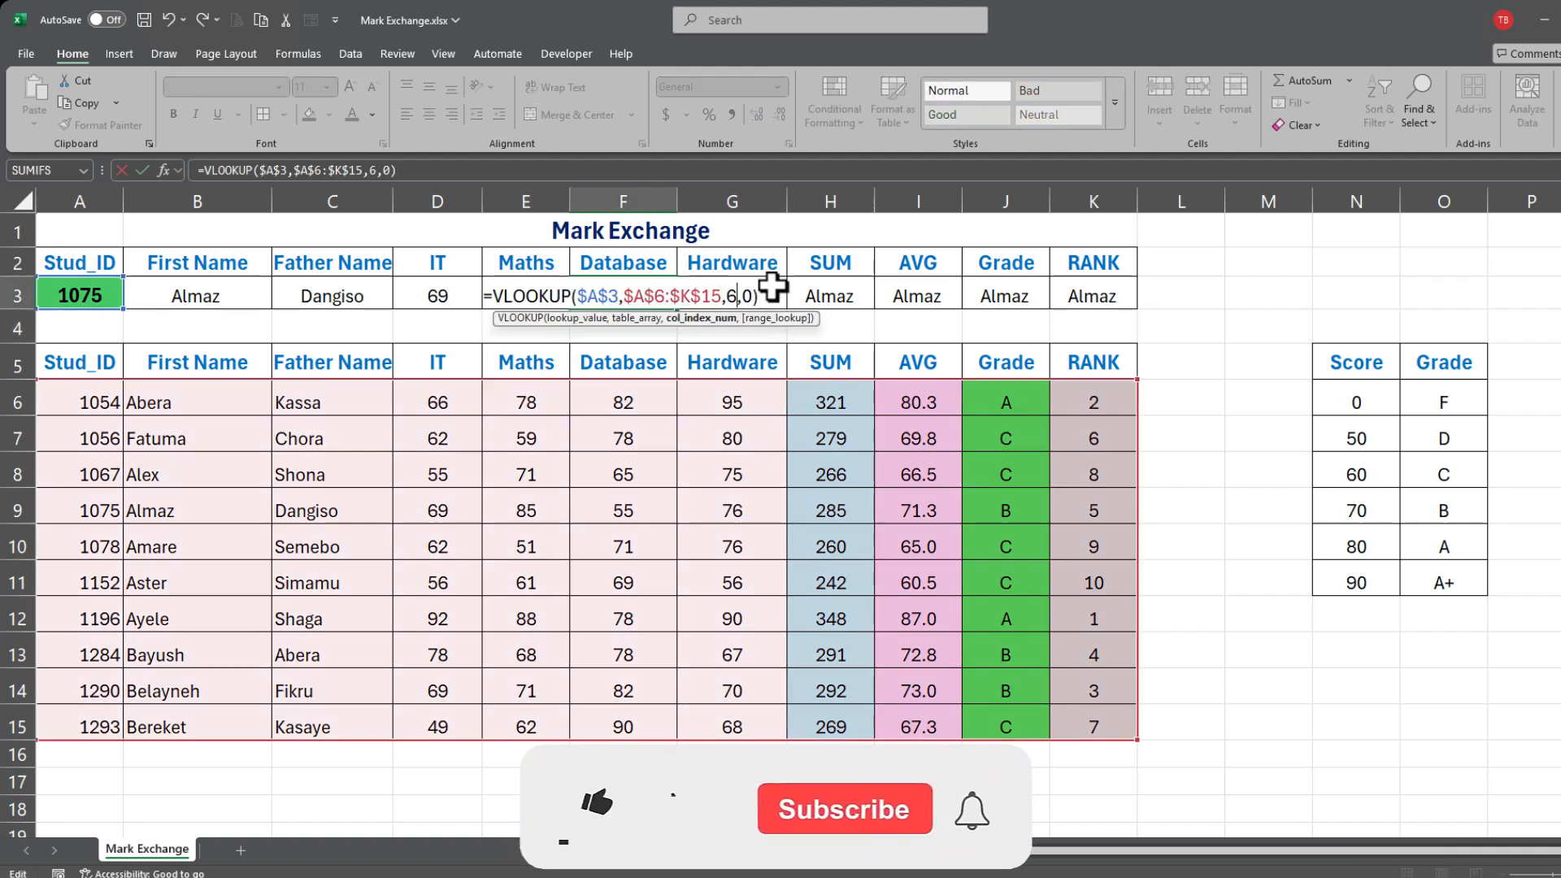
key("Return")
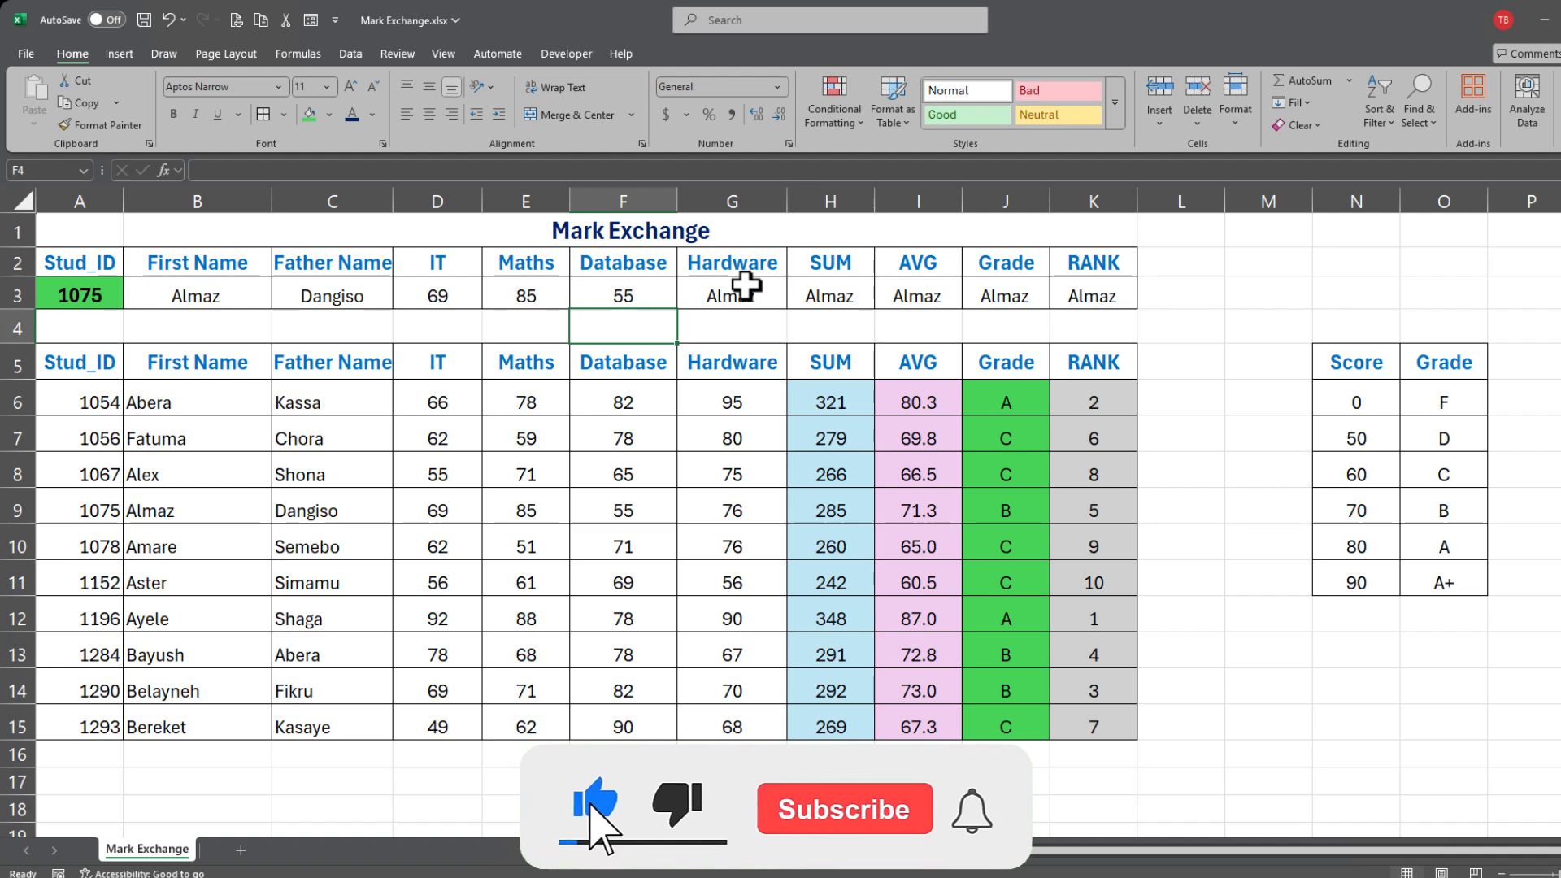
double_click(768, 293)
key("BackSpace")
type("7")
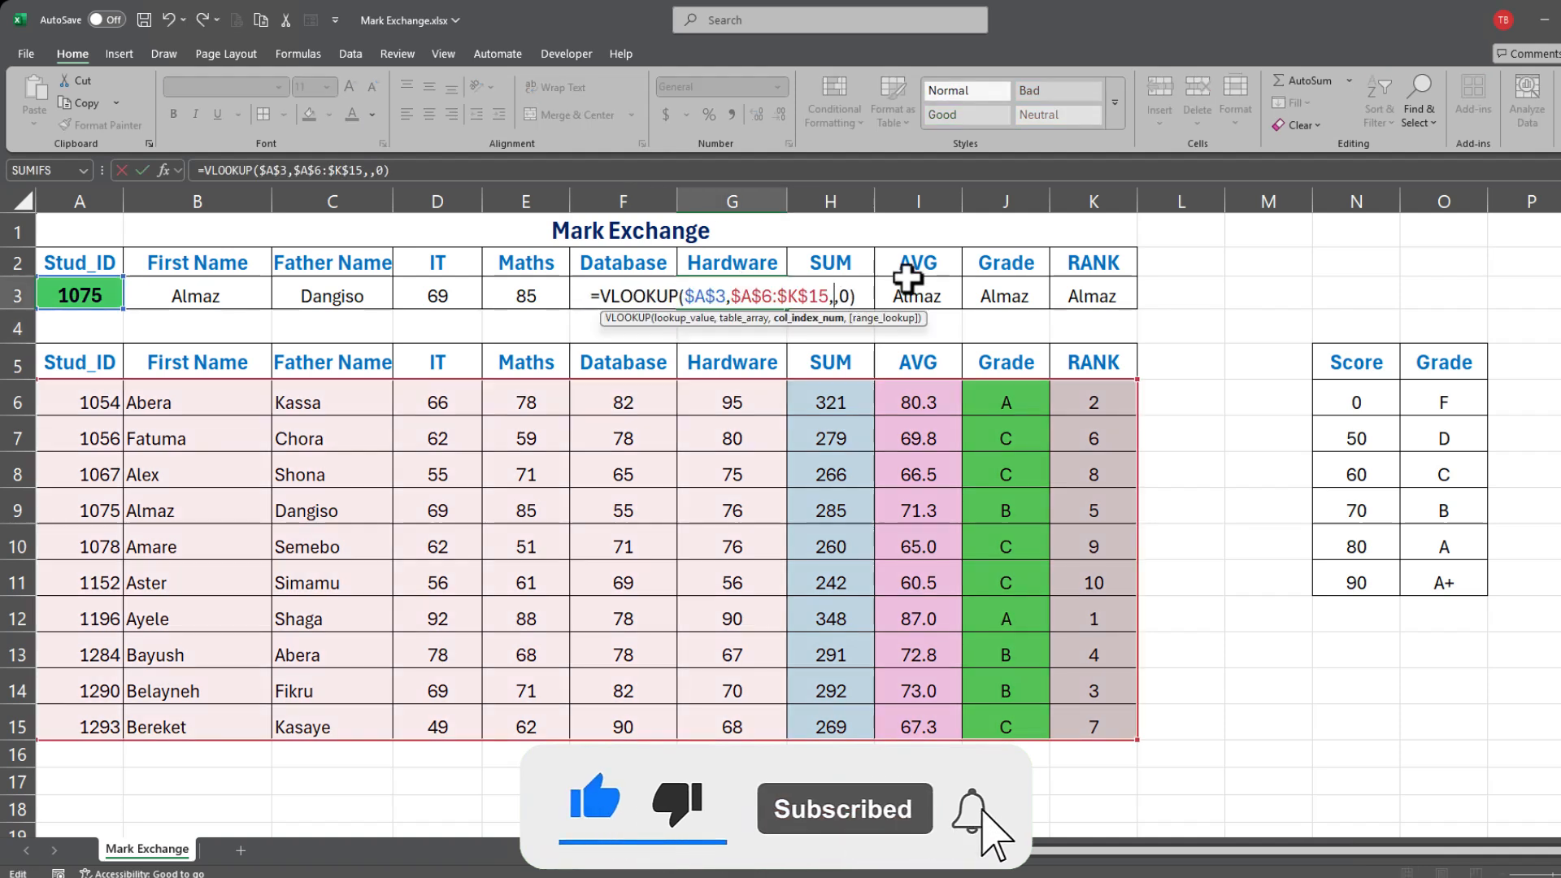
key("Return")
Step: Set the SUM and AVG lookups to columns 8 and 9, showing 285 and 71.25
double_click(813, 294)
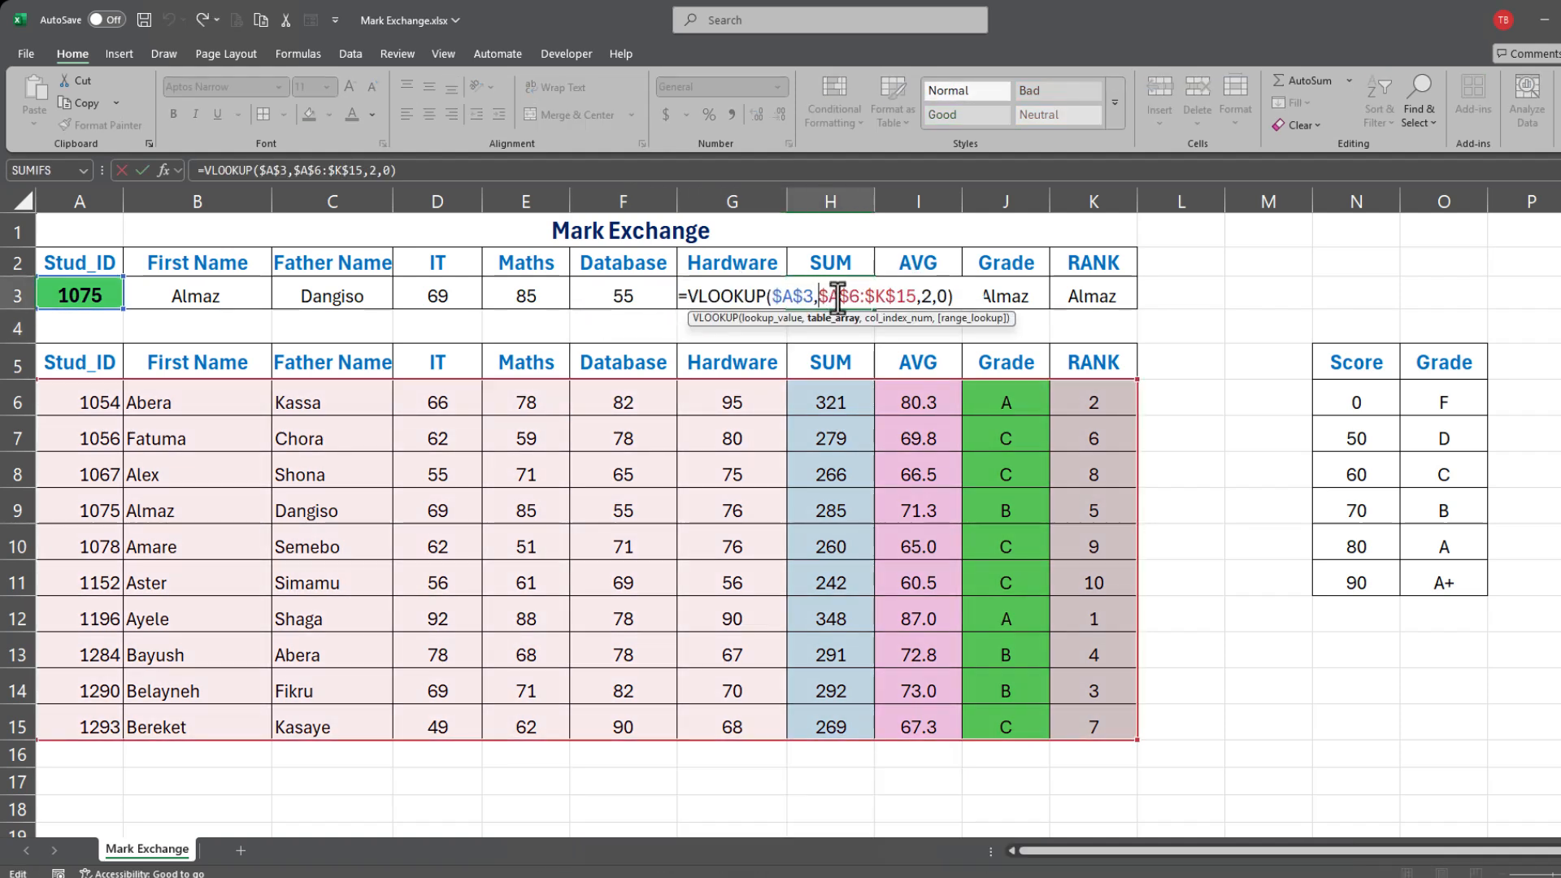
left_click(931, 297)
key("BackSpace")
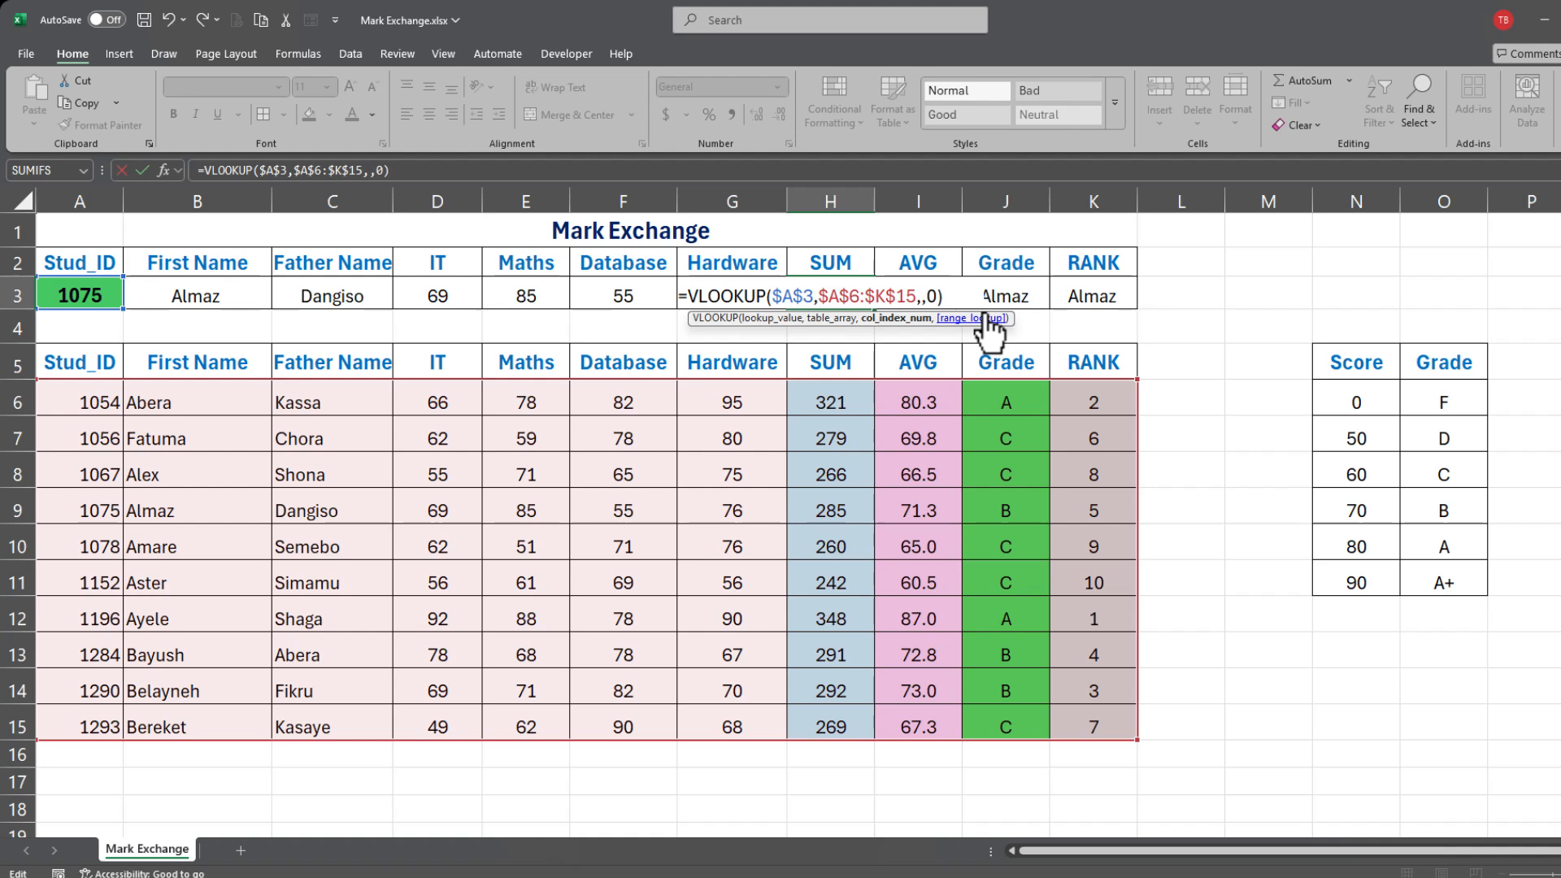
type("8")
key("Return")
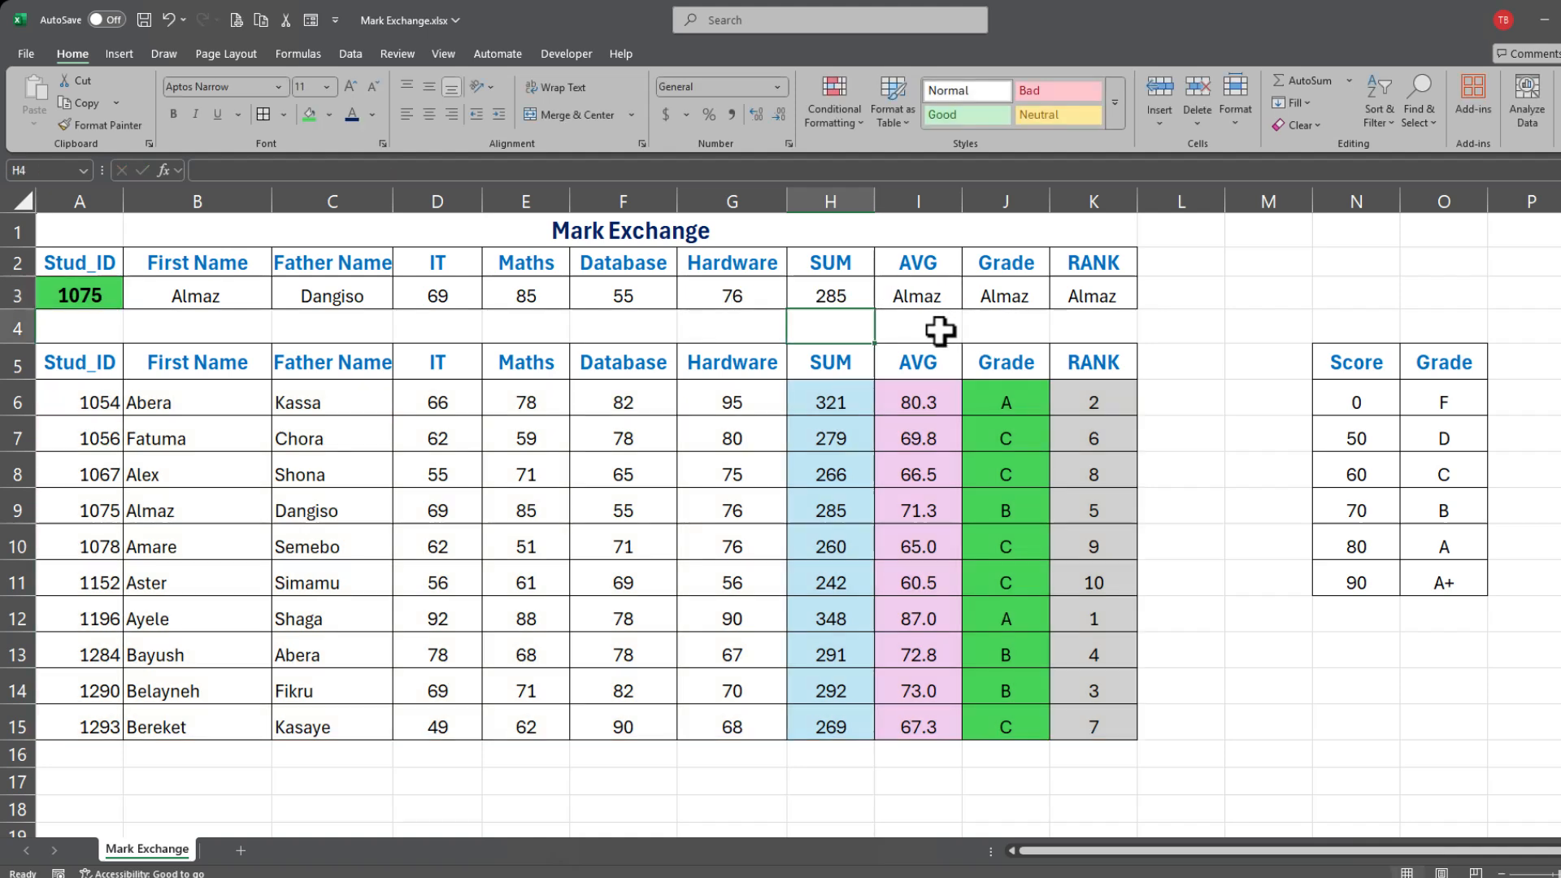
double_click(911, 296)
left_click(955, 296)
key("BackSpace")
type("9,0)")
key("Return")
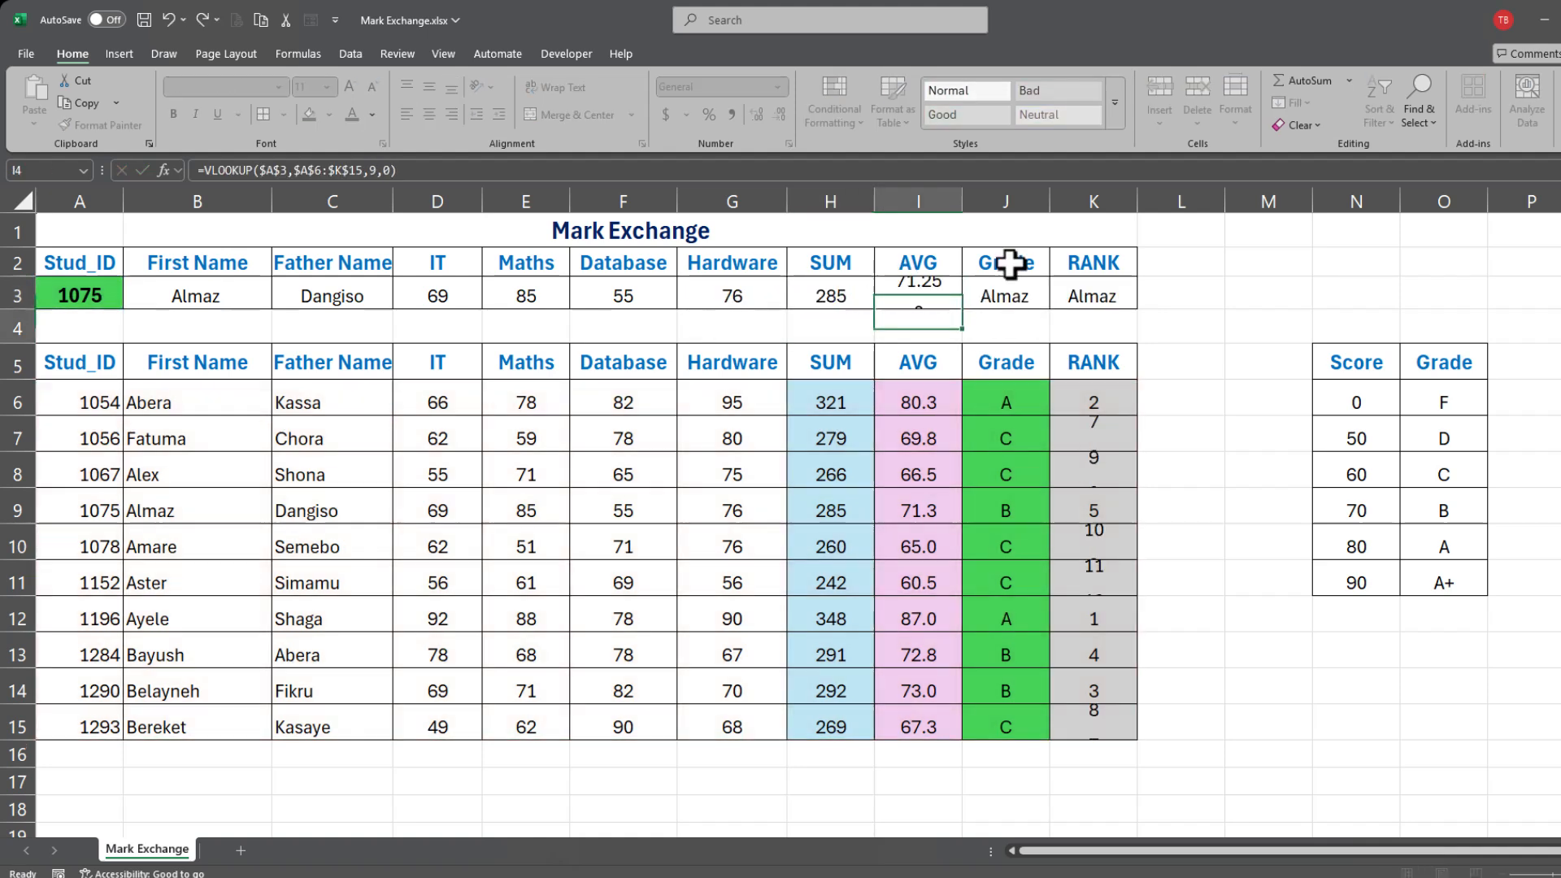
Step: Set the Grade and RANK lookups to columns 10 and 11, showing B and 5
double_click(1021, 294)
left_click(1040, 296)
key("BackSpace")
type("10,0)")
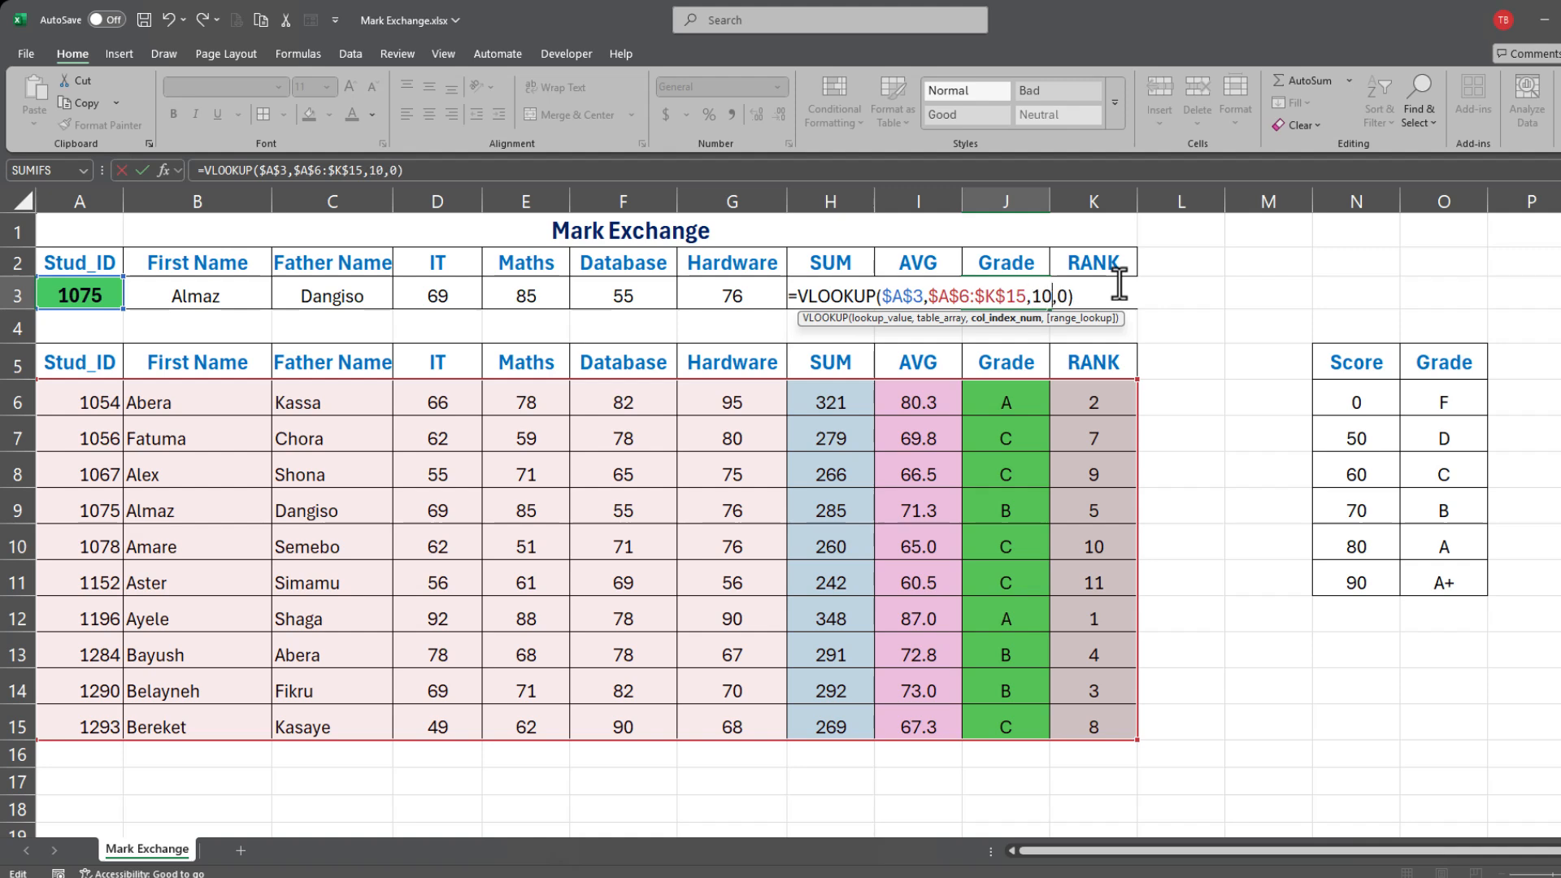
key("Return")
double_click(1117, 286)
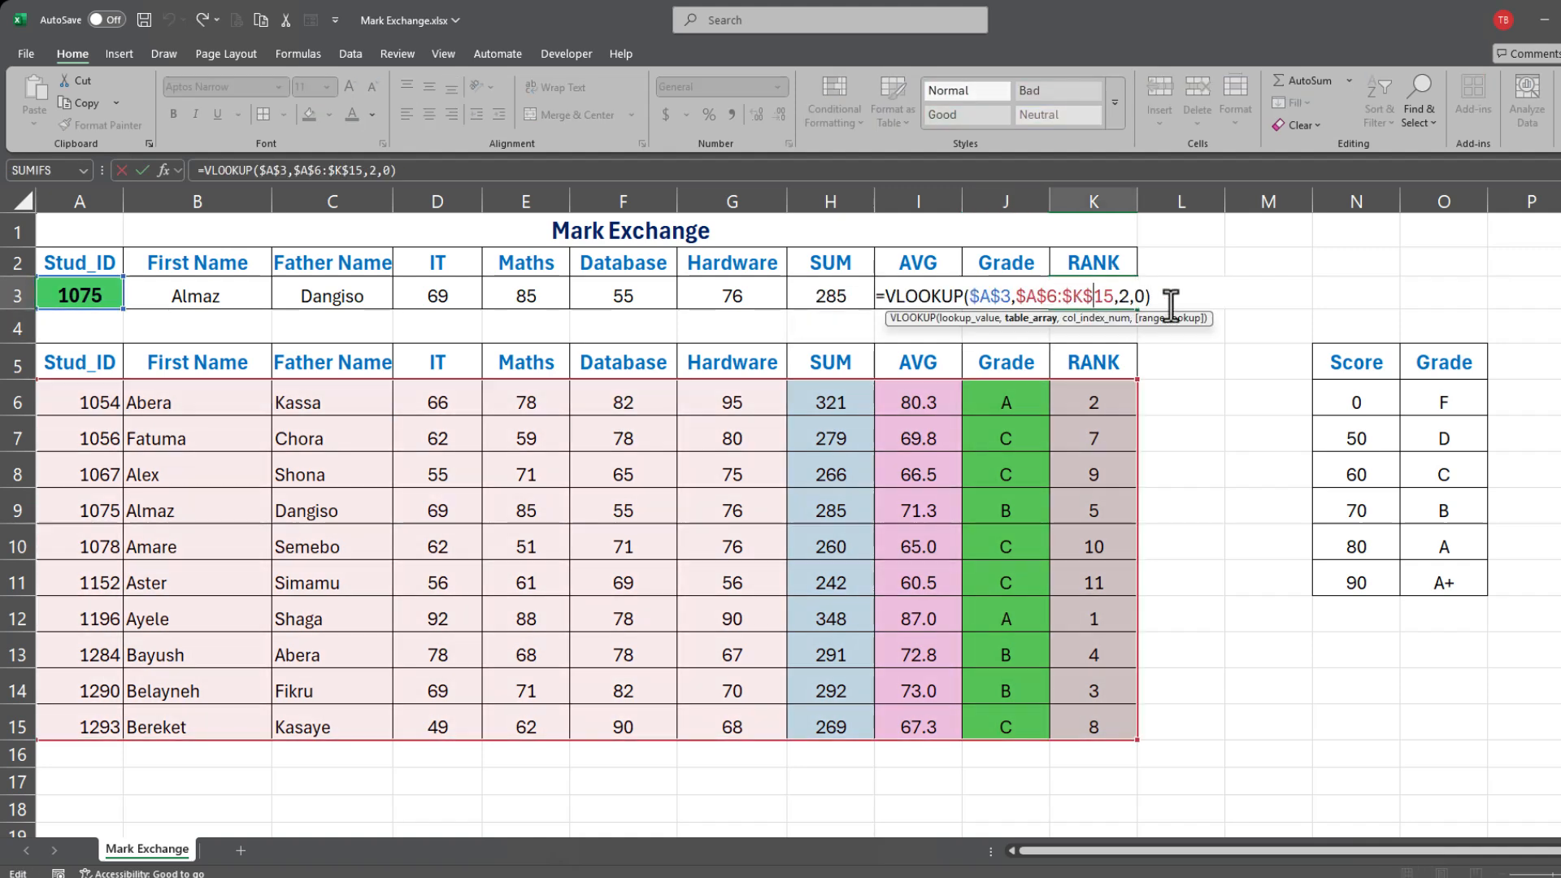
key("BackSpace")
type("11")
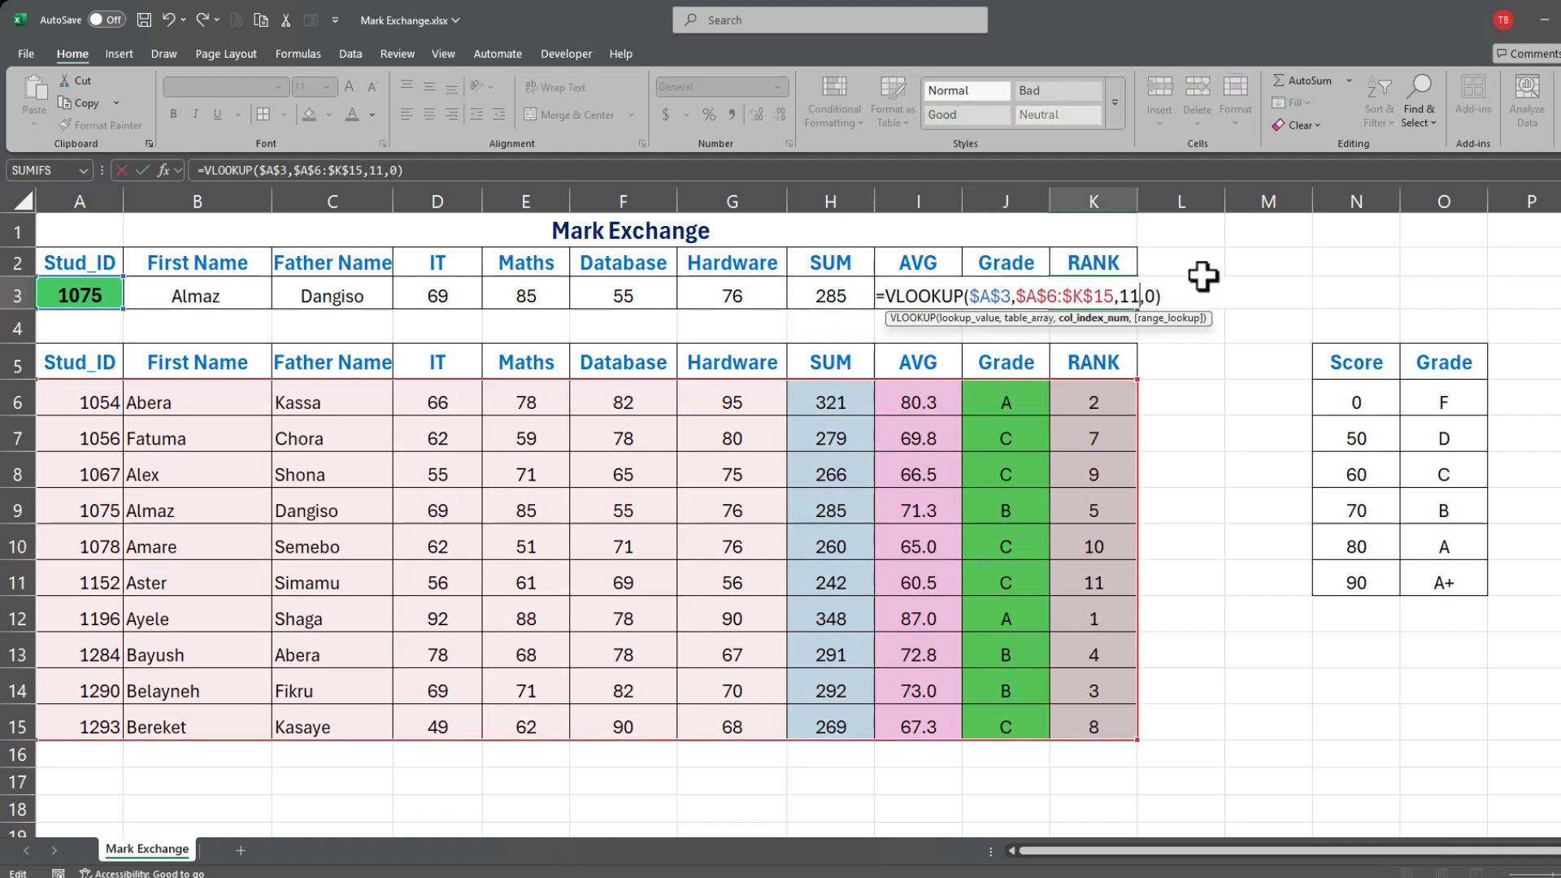
key("Return")
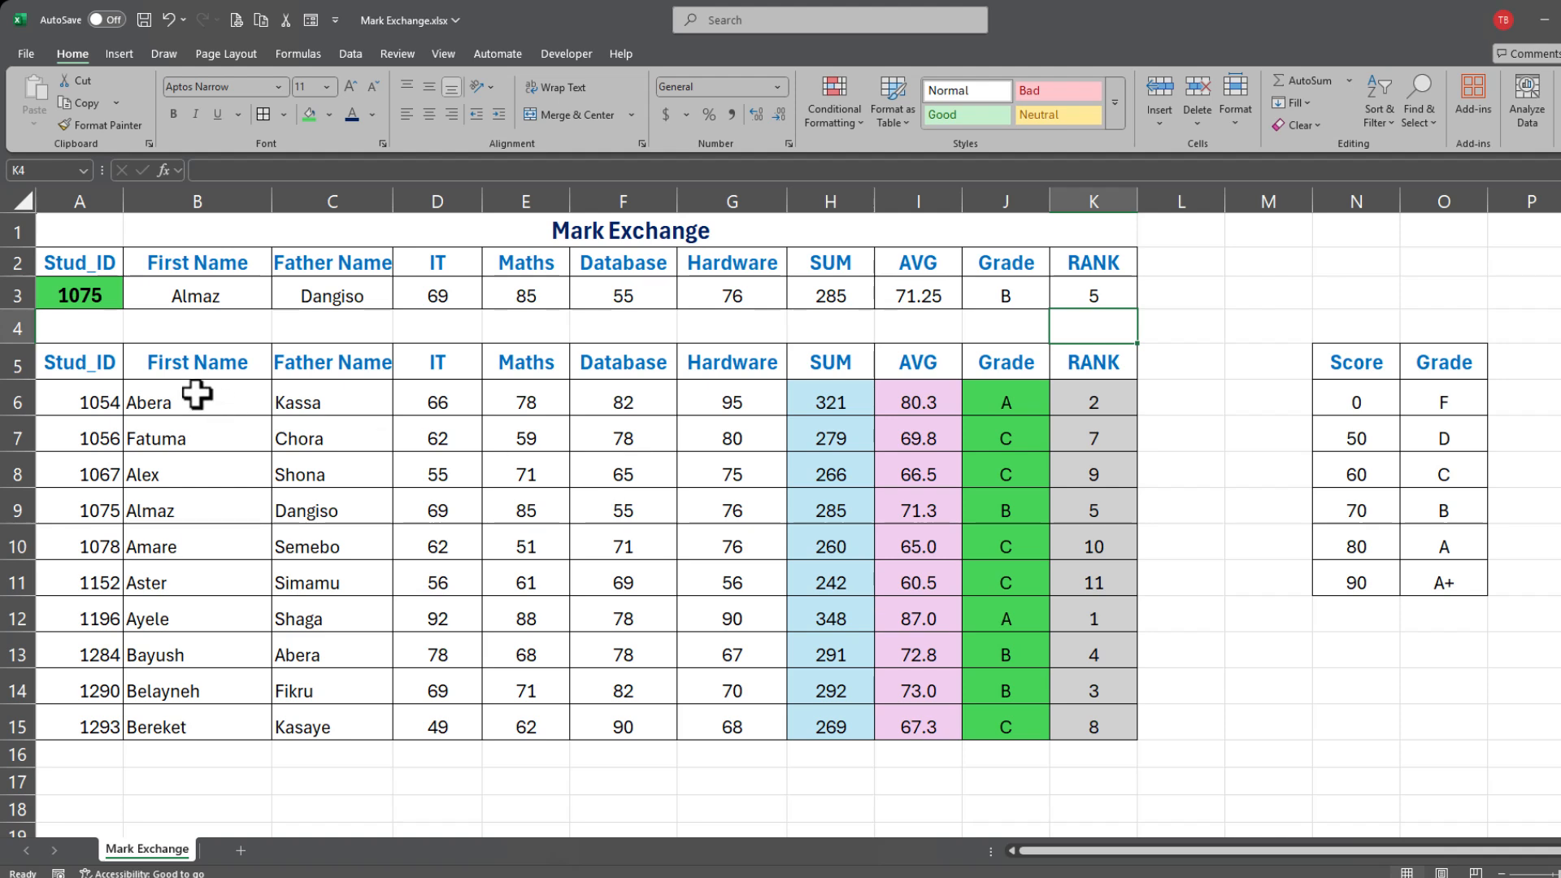
Step: Shade the header row A5:K5, Stud_ID through RANK, with a light-grey fill
left_click_drag(92, 361, 1090, 358)
left_click(328, 113)
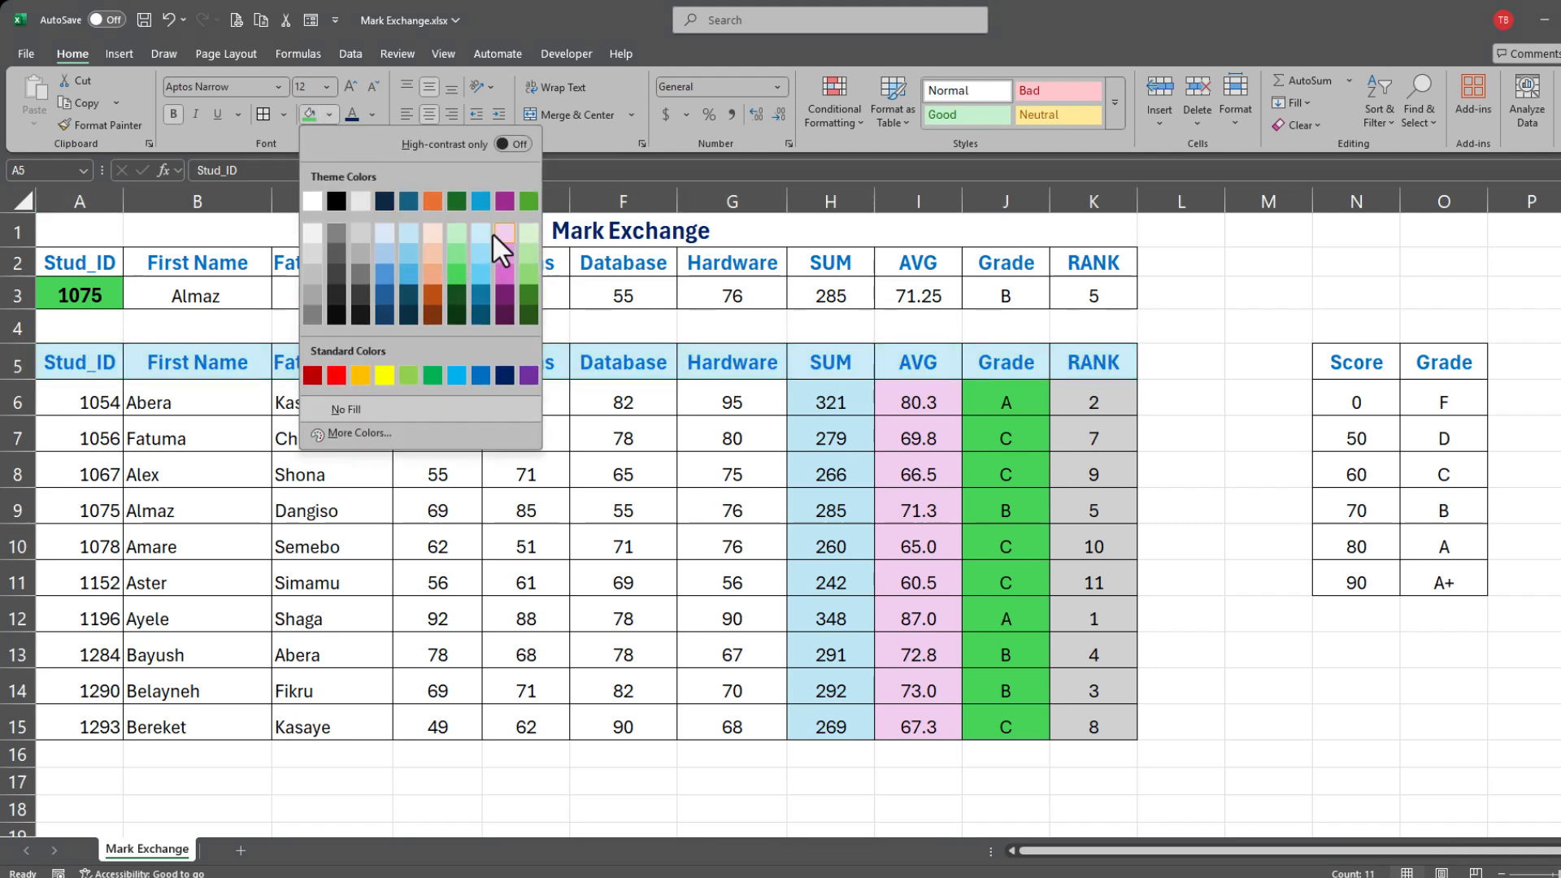
left_click(359, 242)
left_click(73, 292)
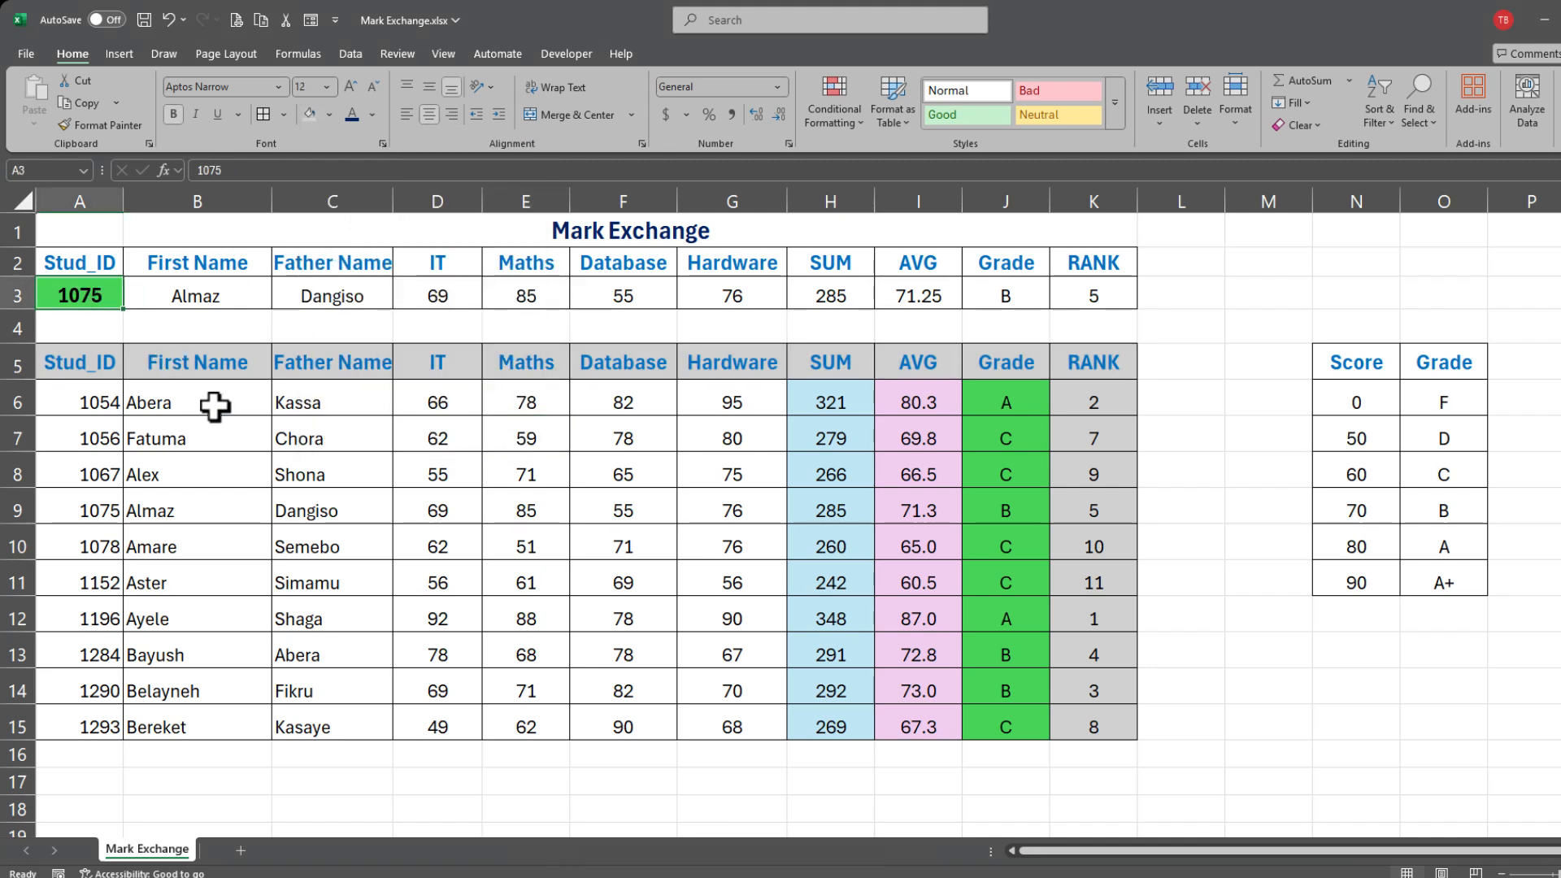
Step: Test the lookup with Stud_ID 1078, then enter 1293 in A3 to show its record (total 269, grade C)
type("1078")
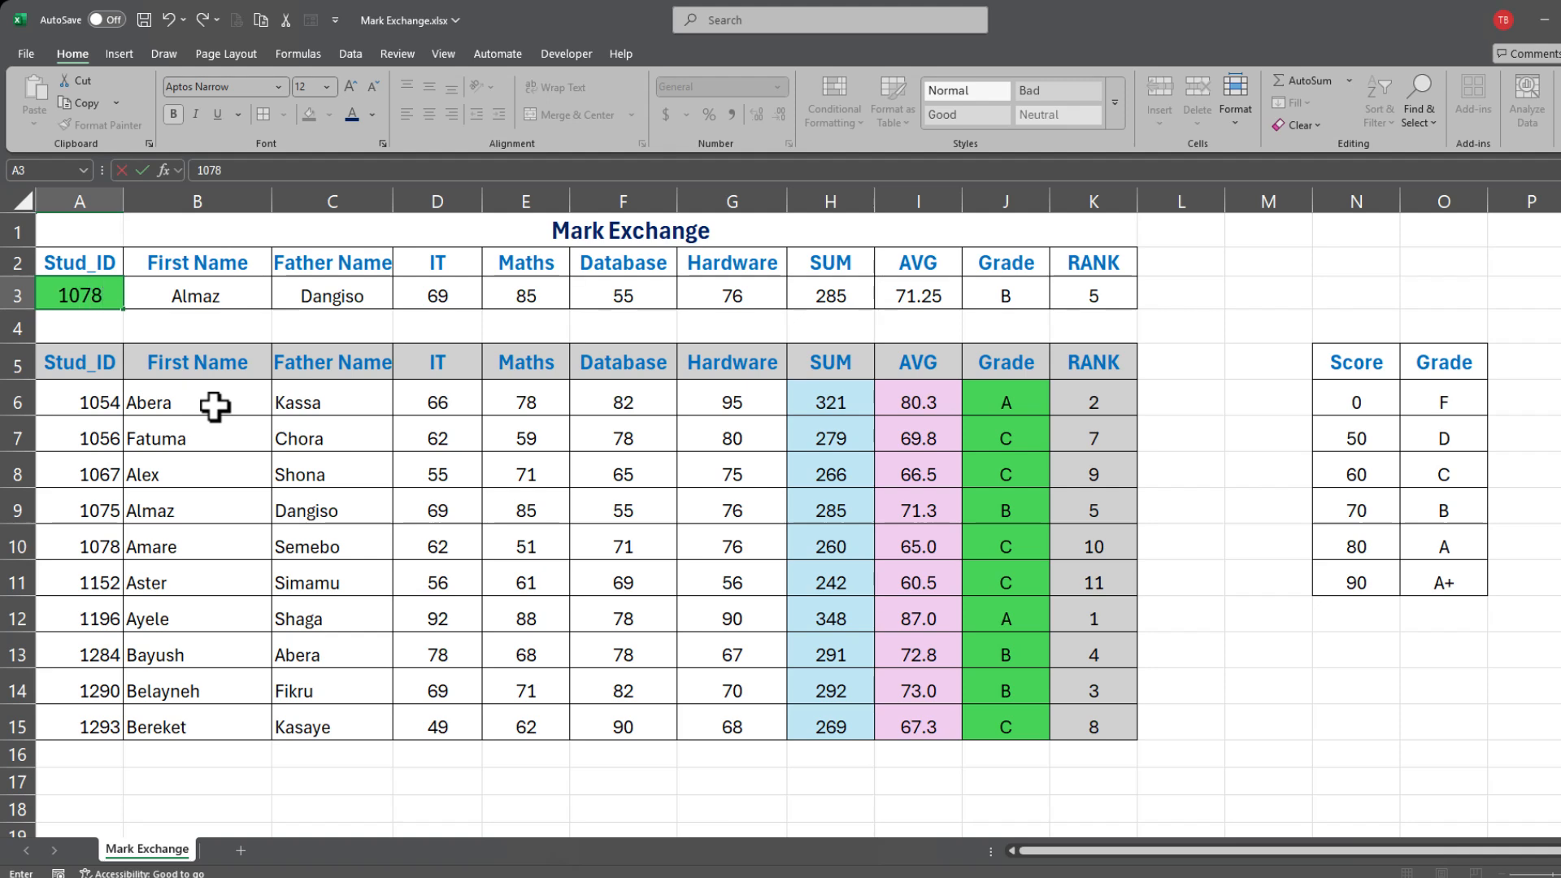
key("Return")
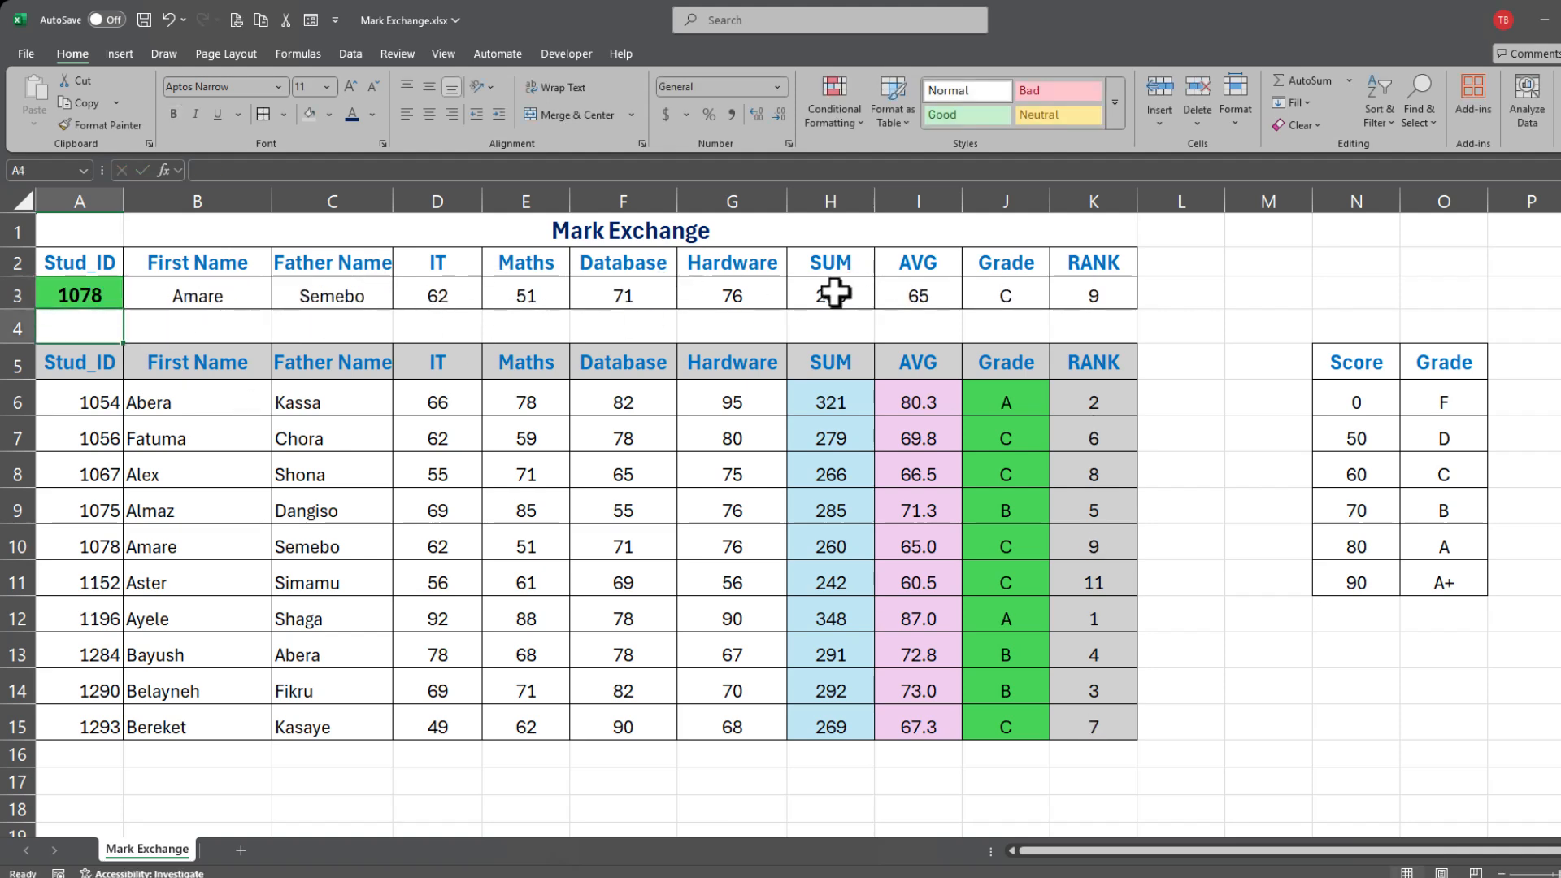
left_click(73, 295)
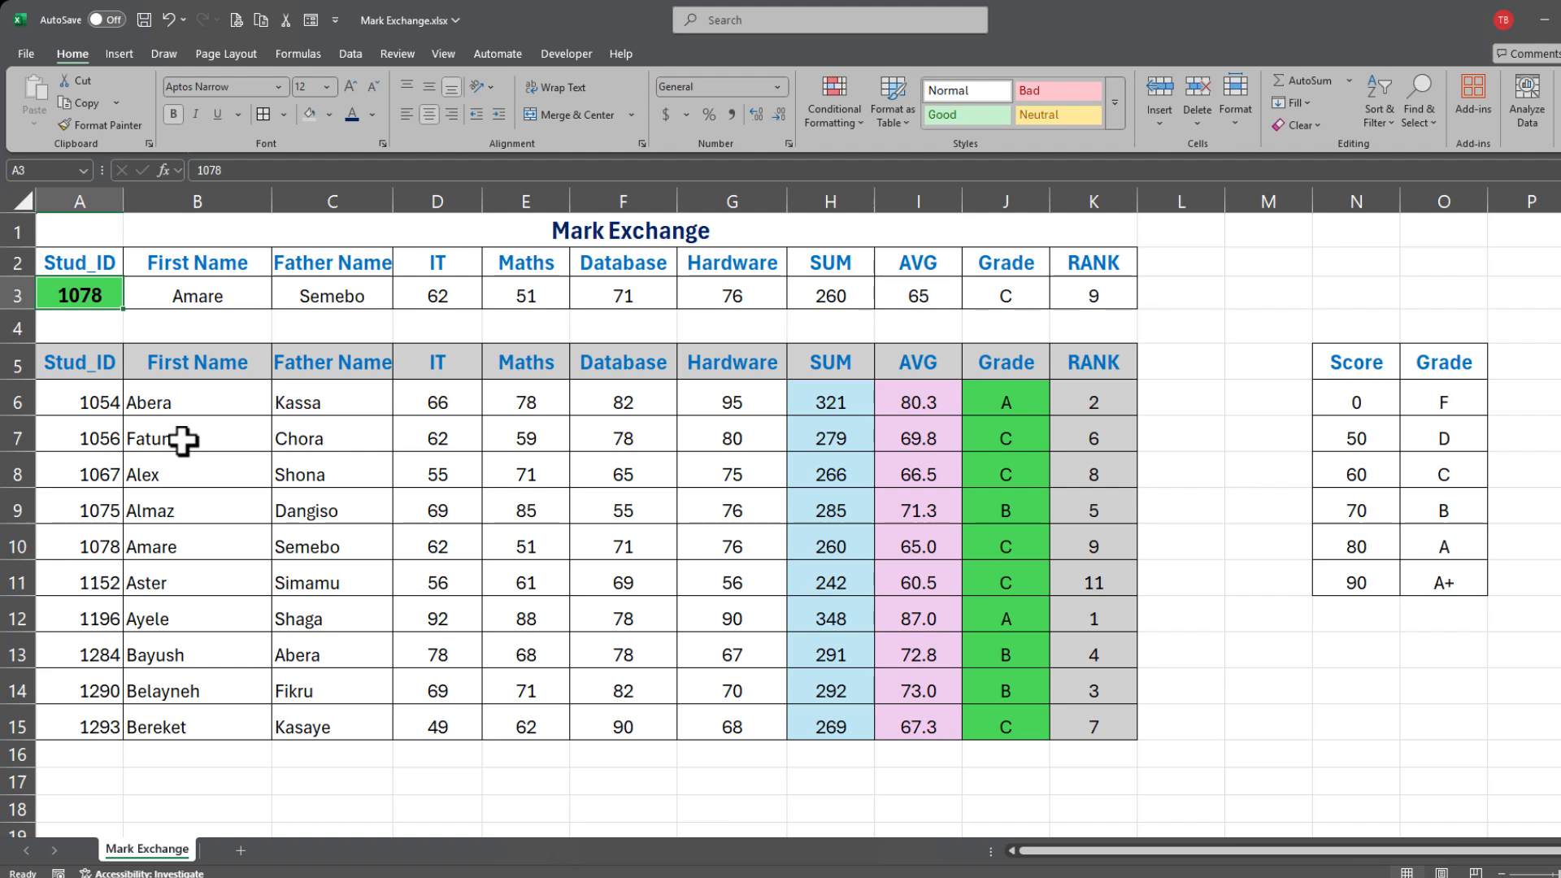
type("1293")
key("Return")
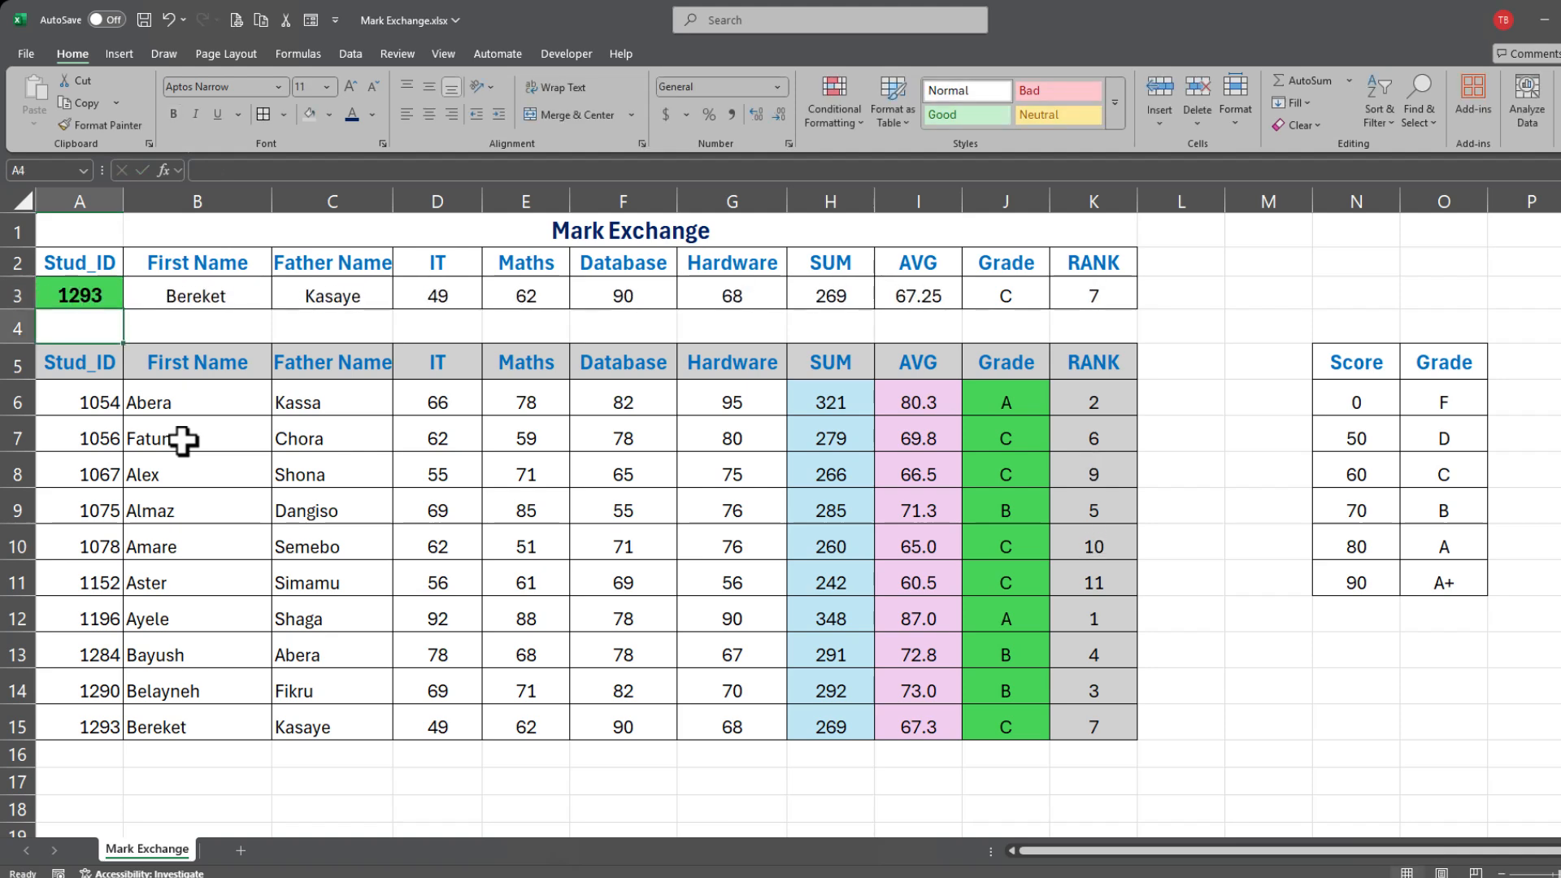
scroll(314, 695, "down", 10)
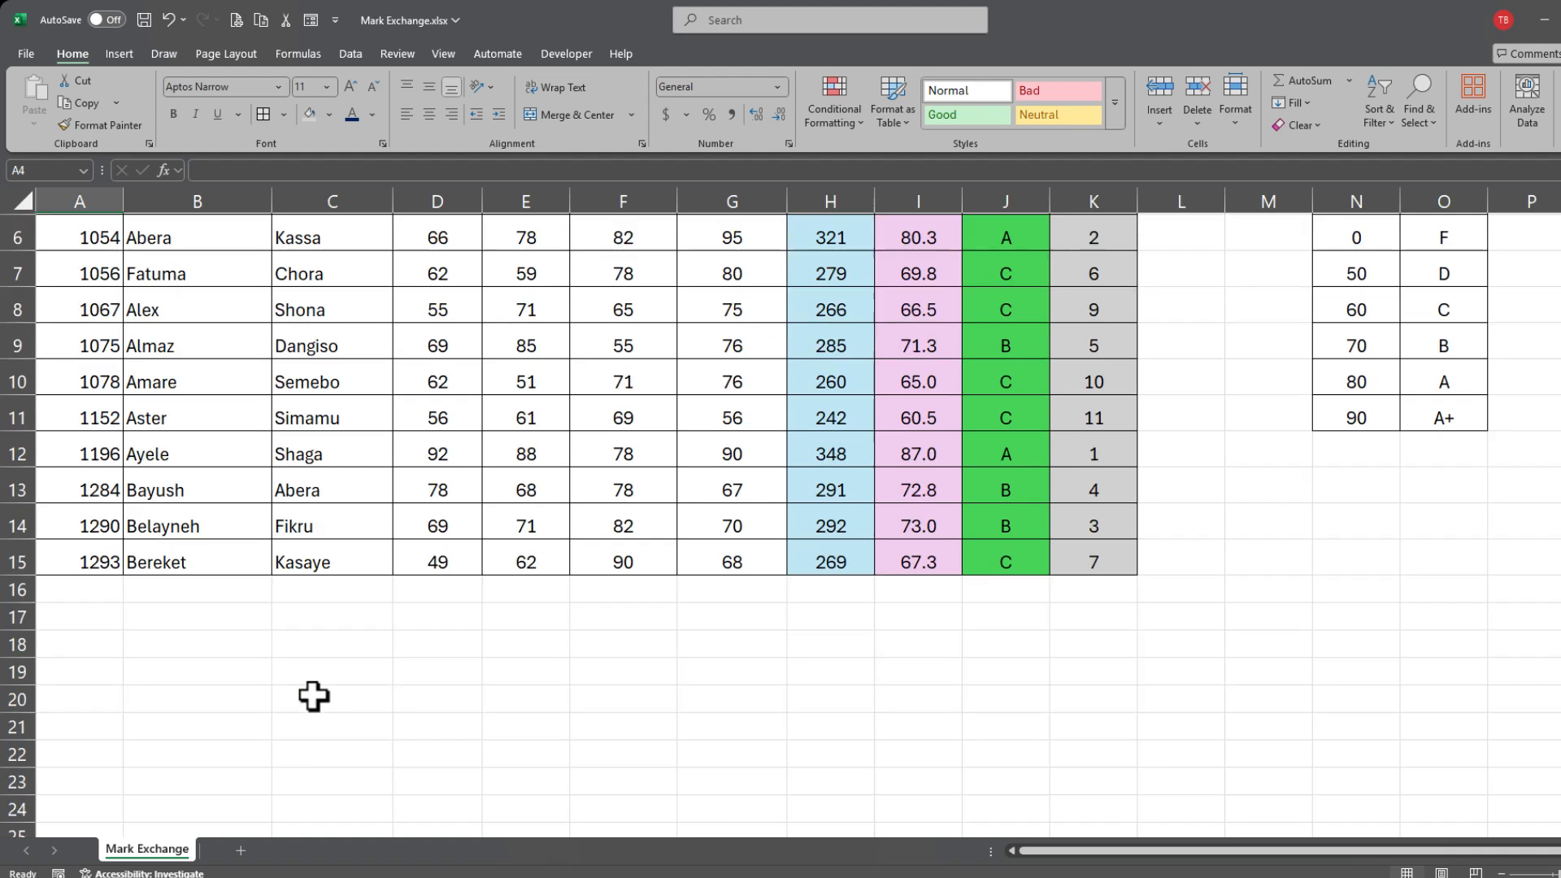
scroll(323, 703, "down", 14)
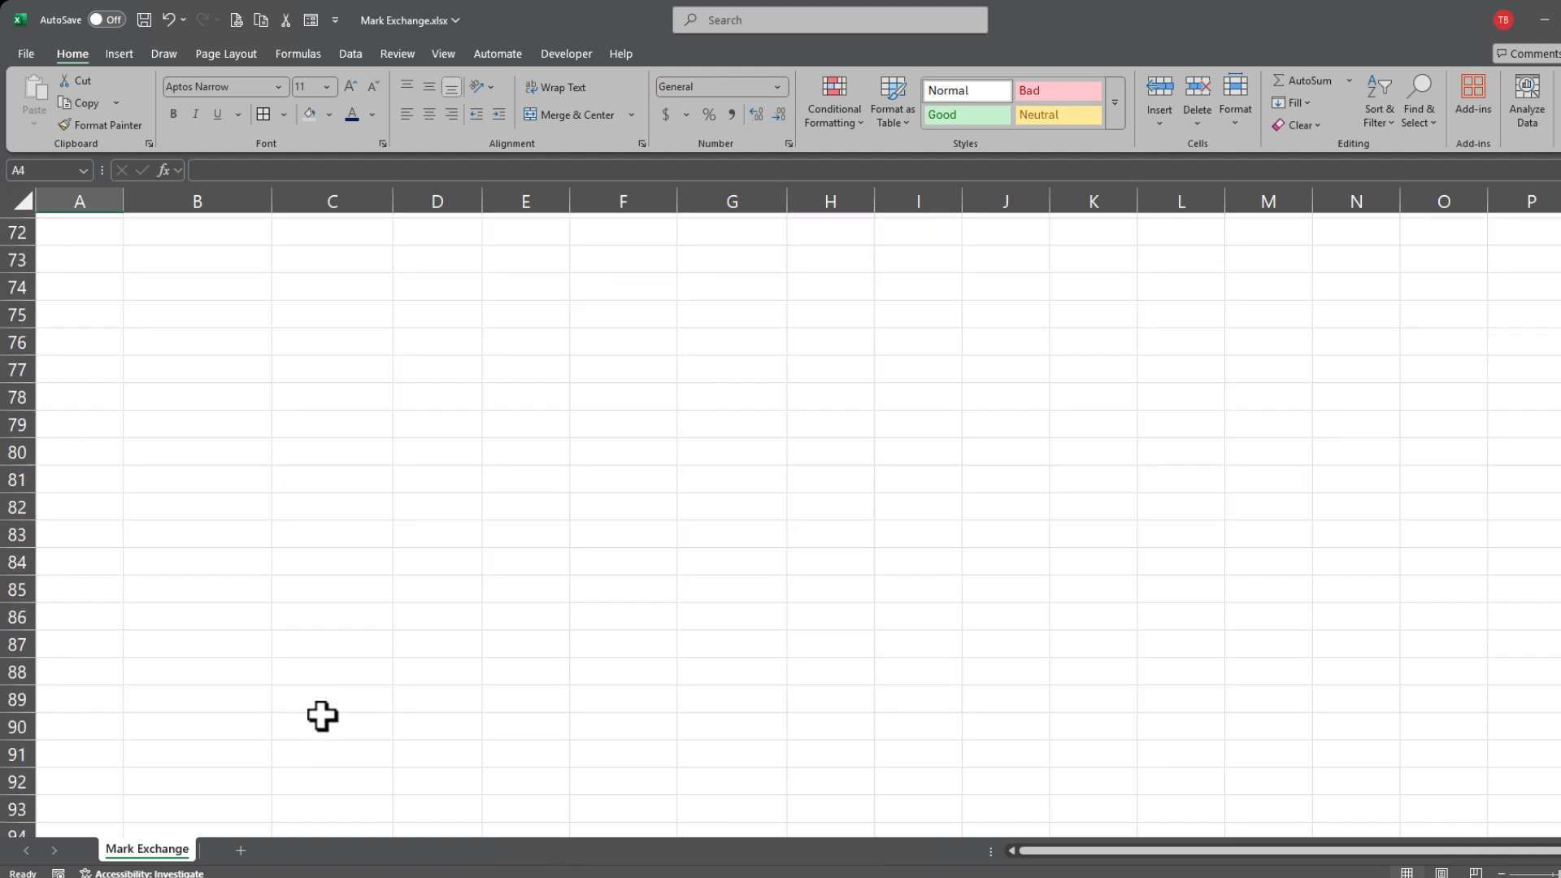
scroll(321, 716, "up", 6)
scroll(322, 716, "up", 17)
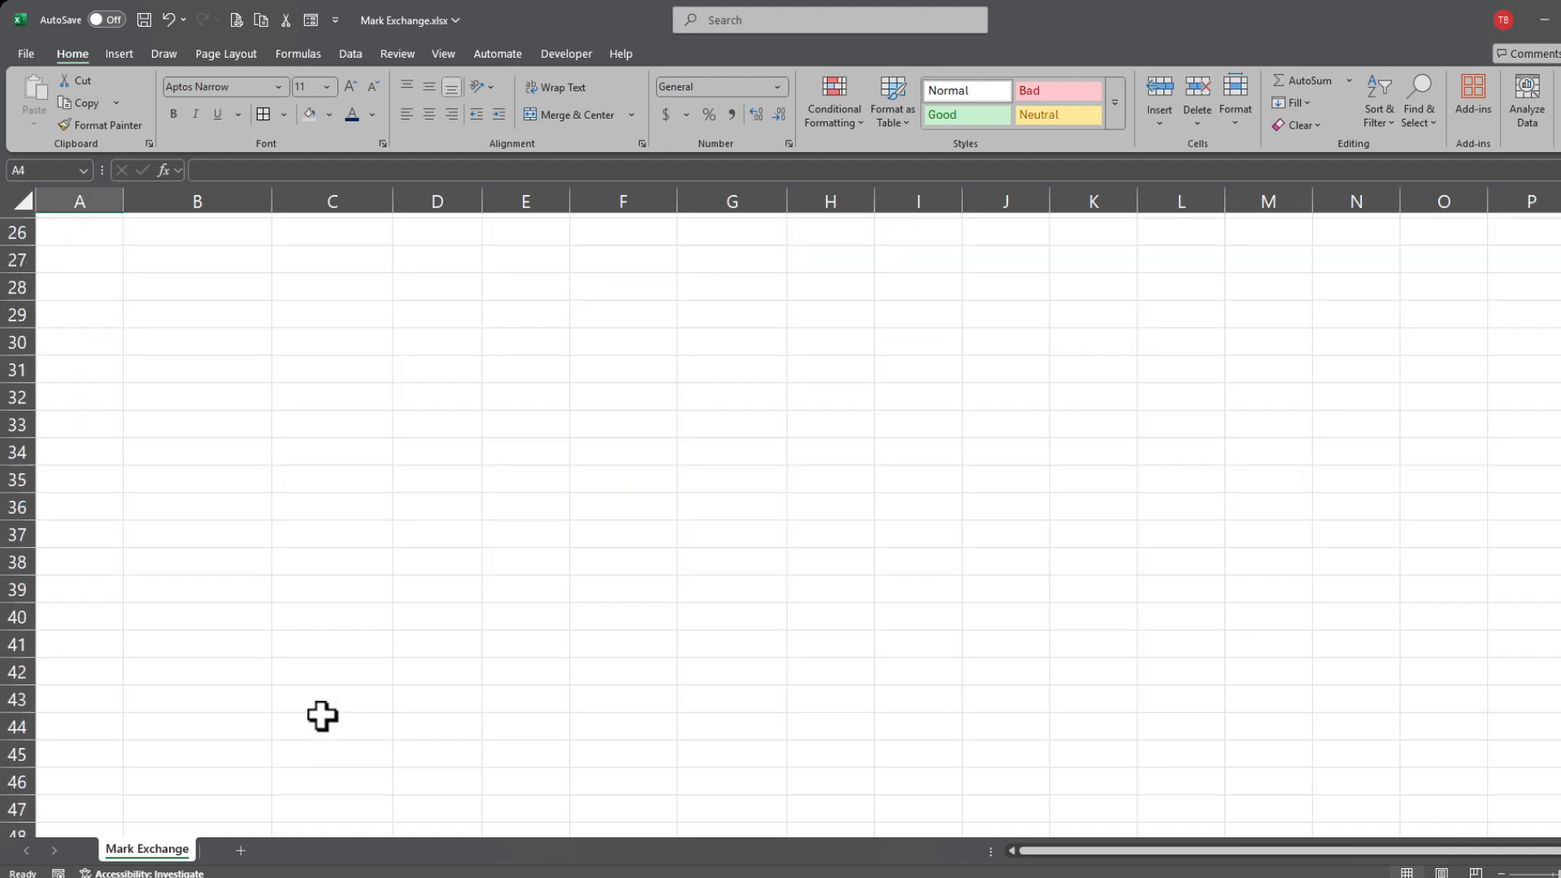
scroll(321, 716, "up", 2)
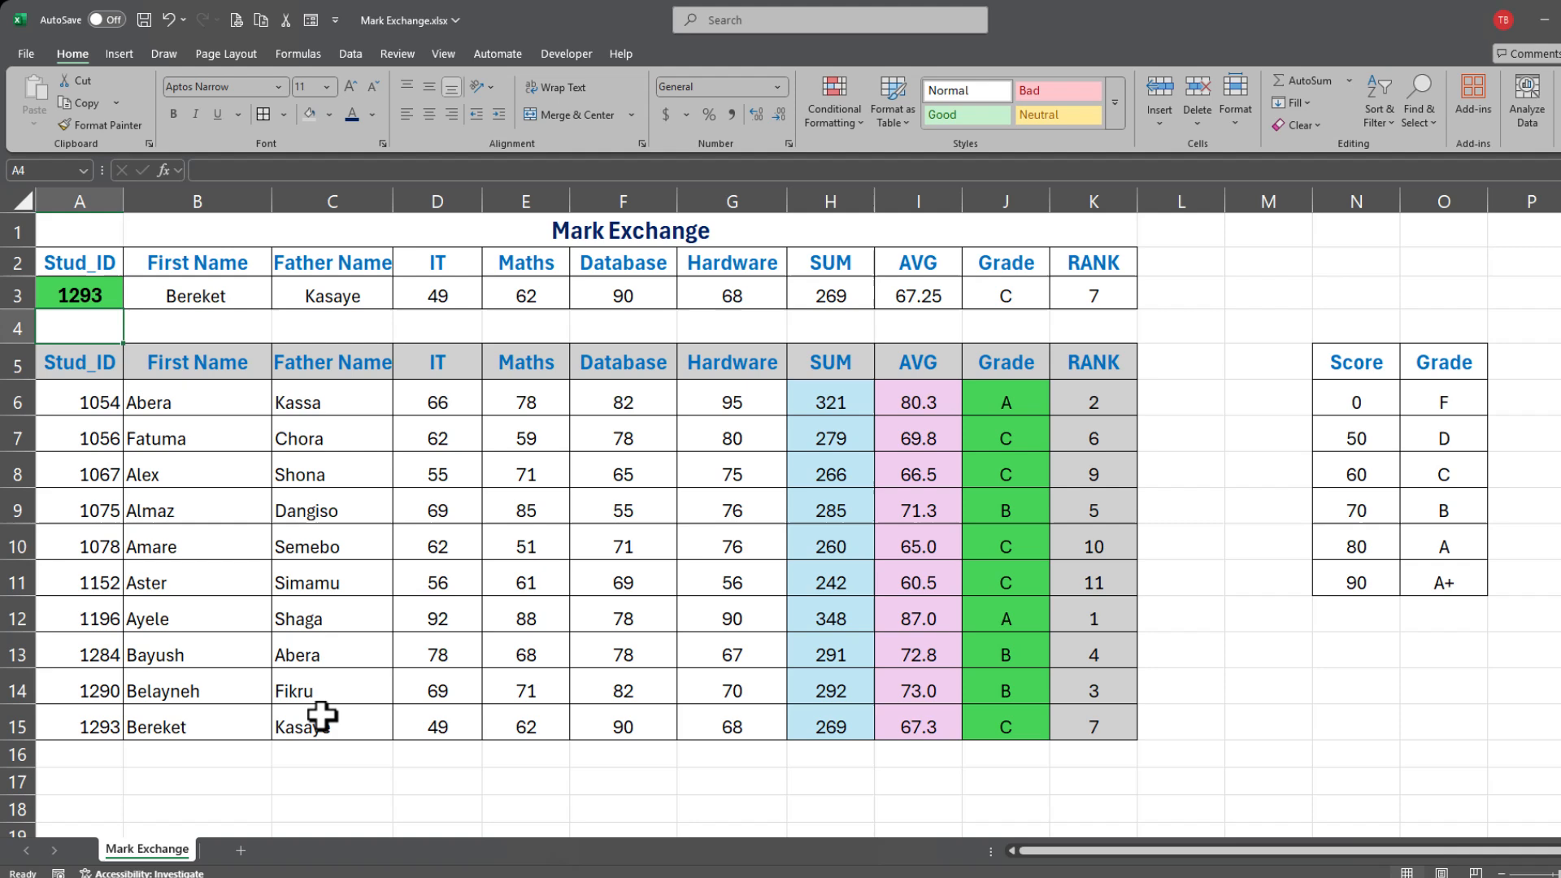
left_click(97, 295)
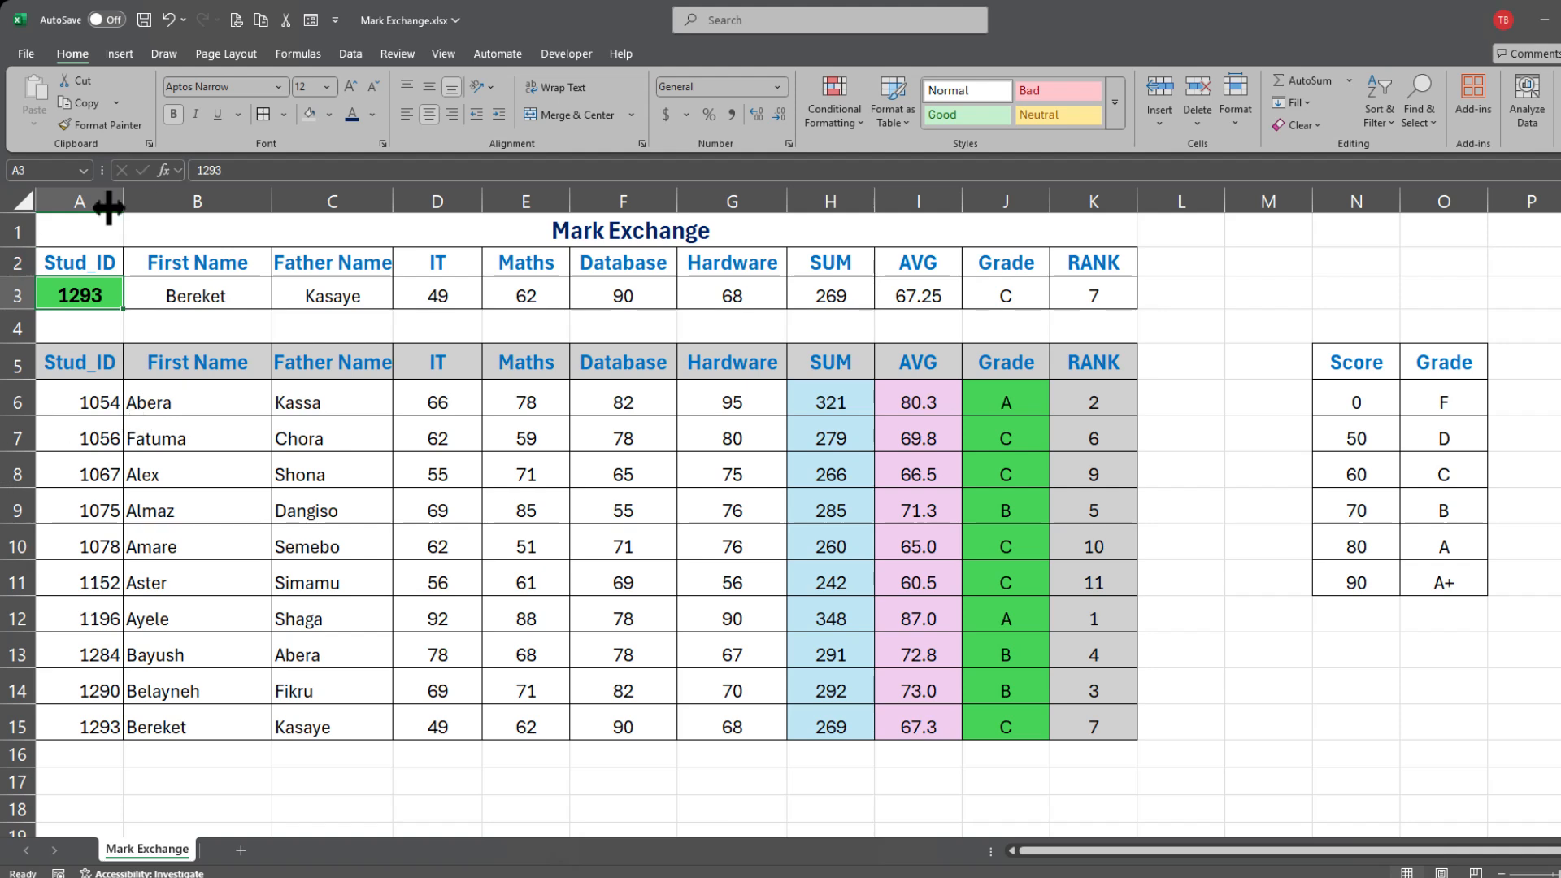
left_click_drag(78, 263, 1080, 296)
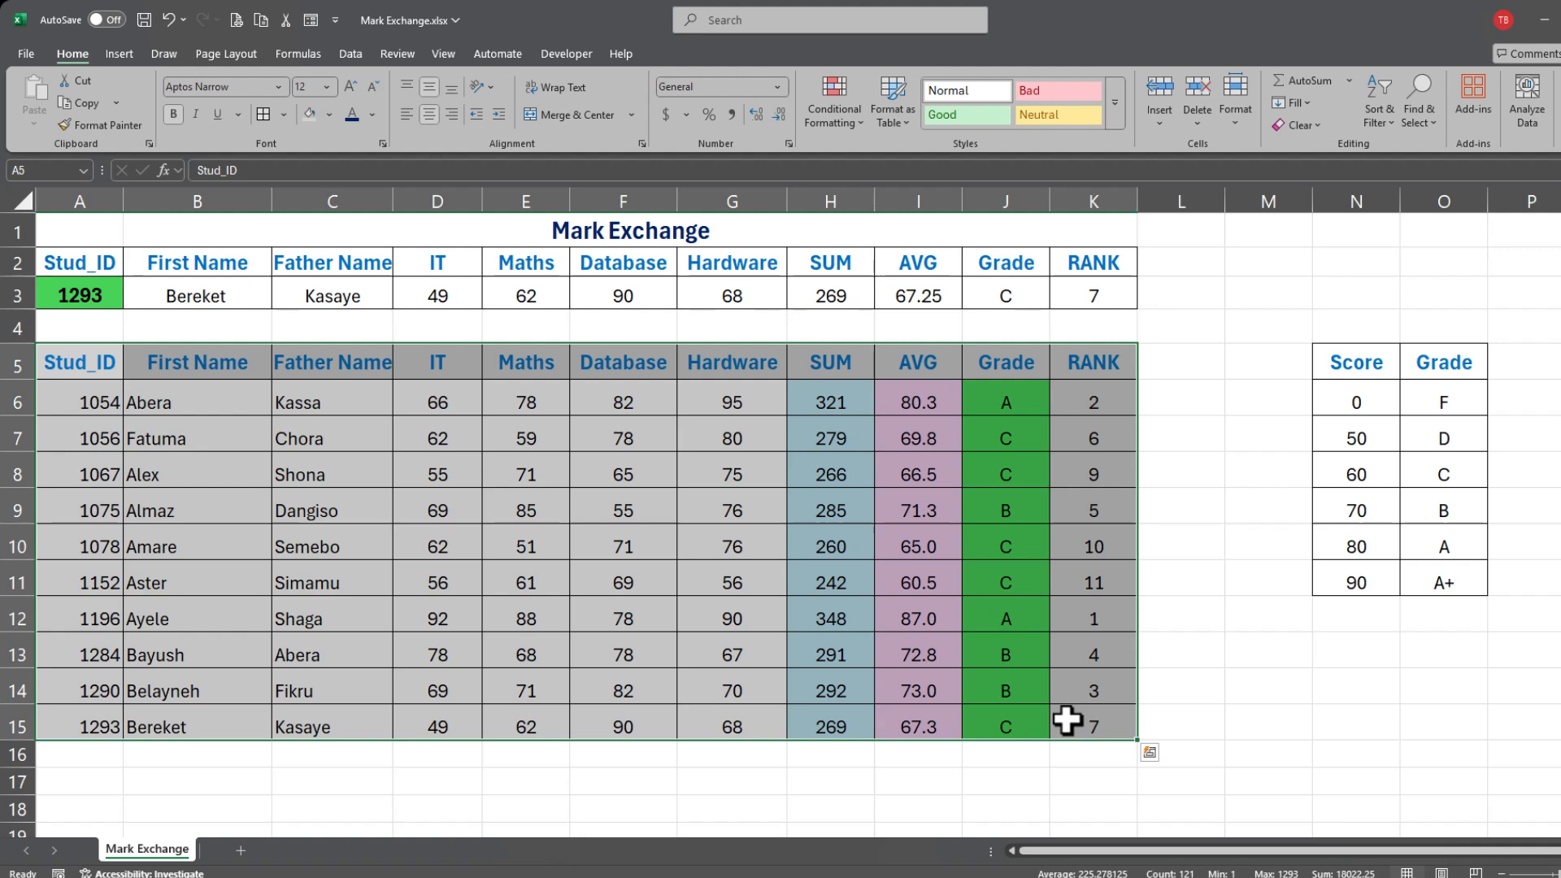
left_click(587, 576)
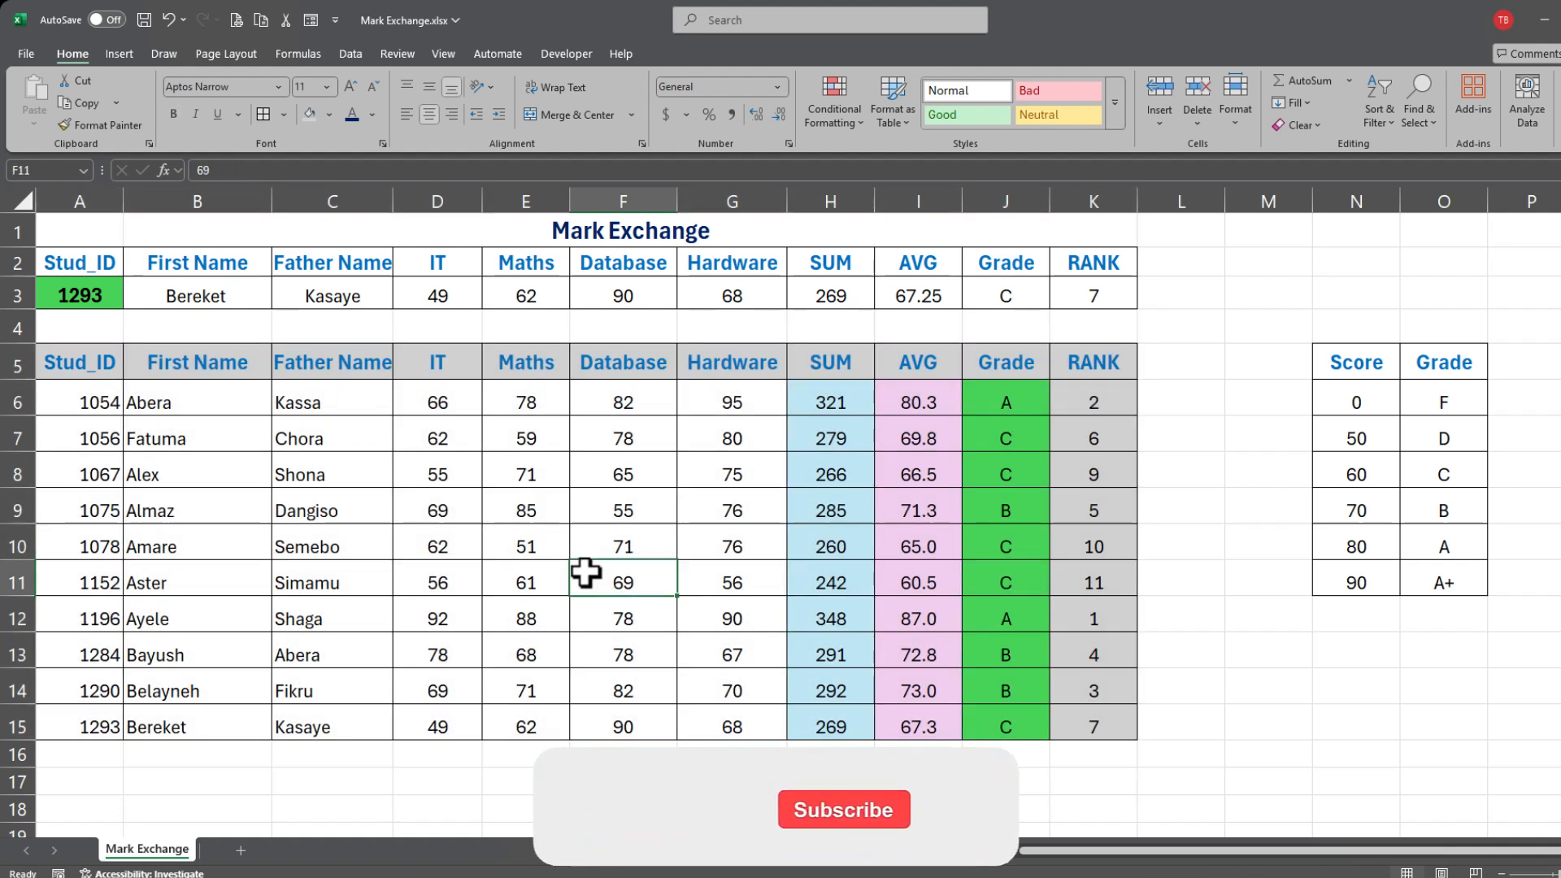